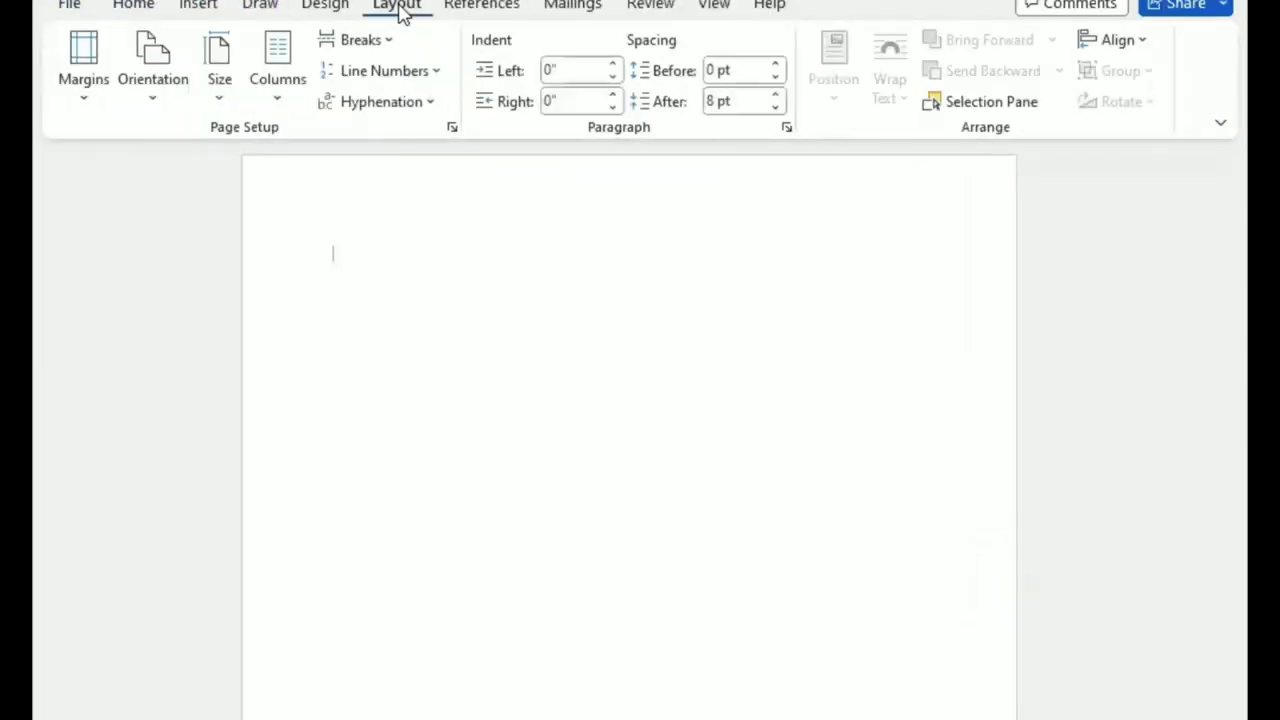
# Step: Set a custom 11 x 5 inch page size and let Word fix the margins
pyautogui.click(219, 62)
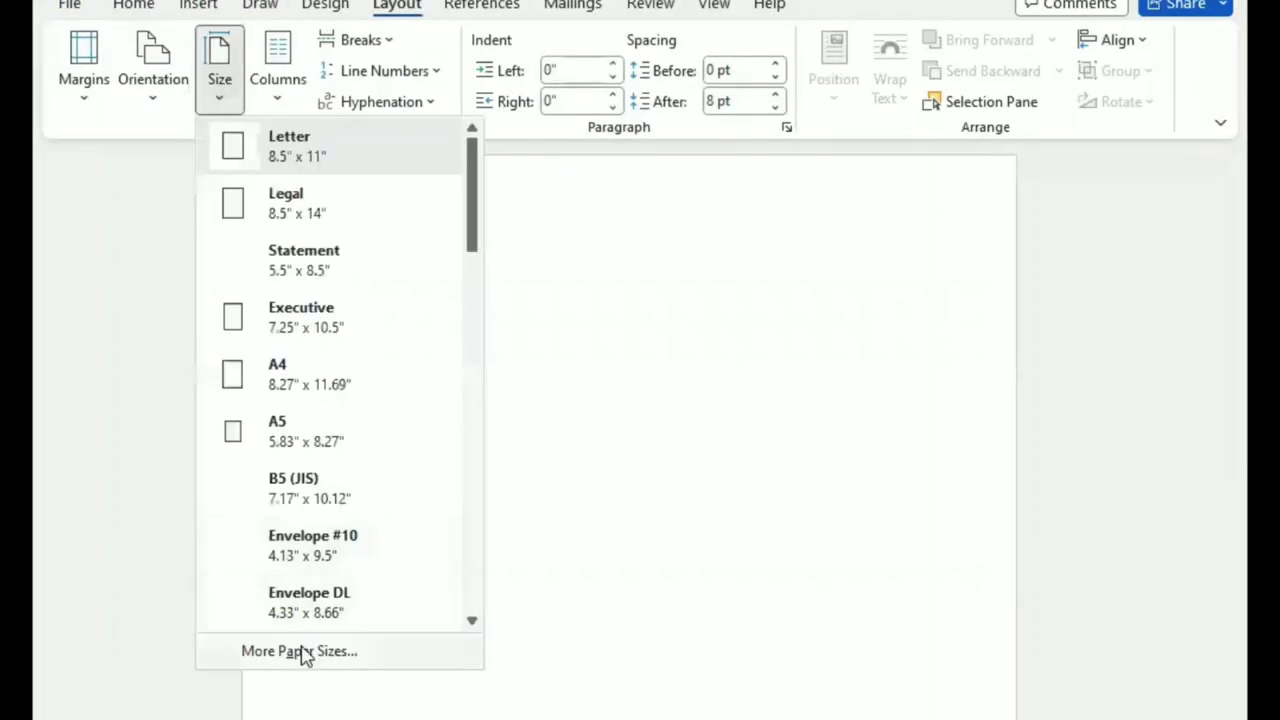
pyautogui.click(300, 654)
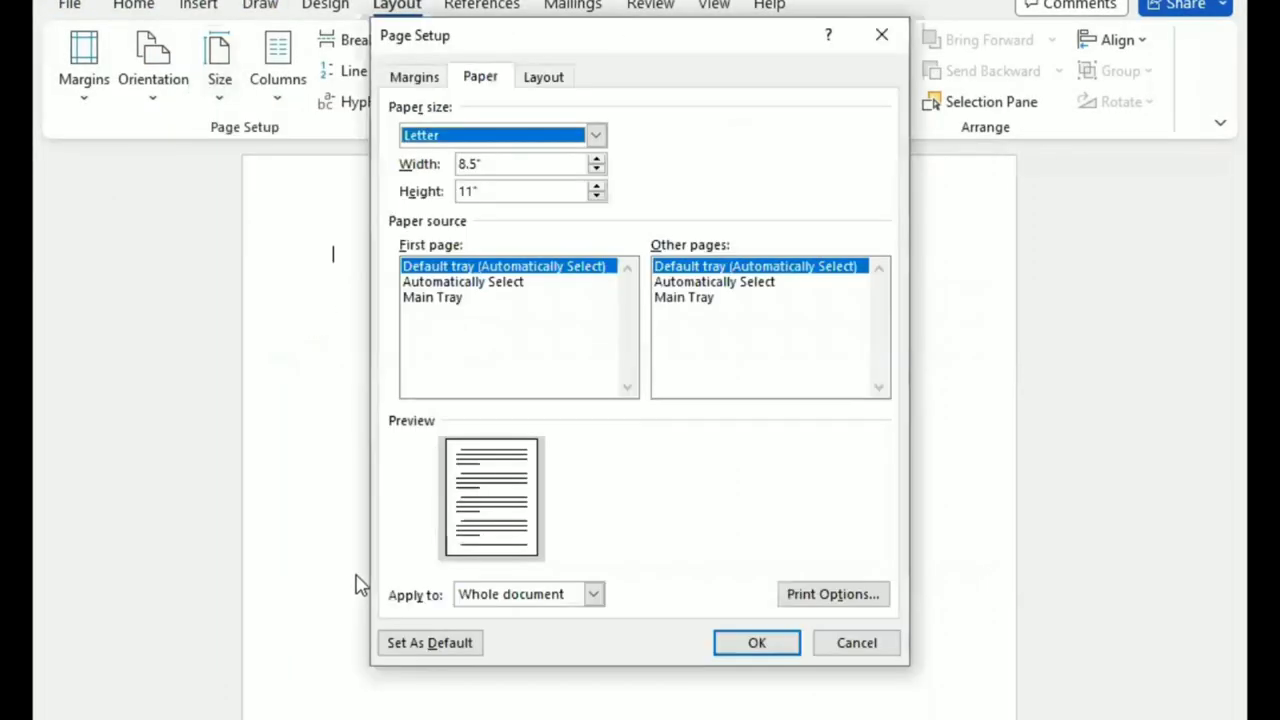
pyautogui.doubleClick(474, 192)
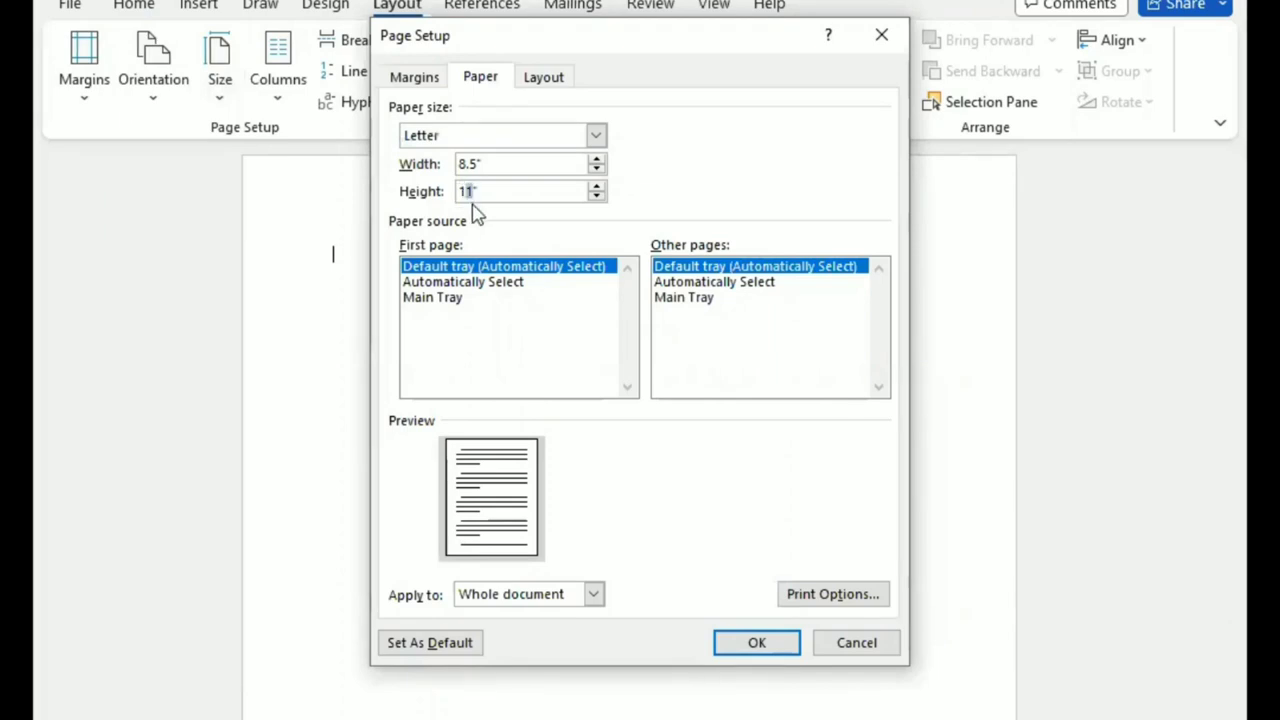
pyautogui.press('BackSpace')
pyautogui.write('5')
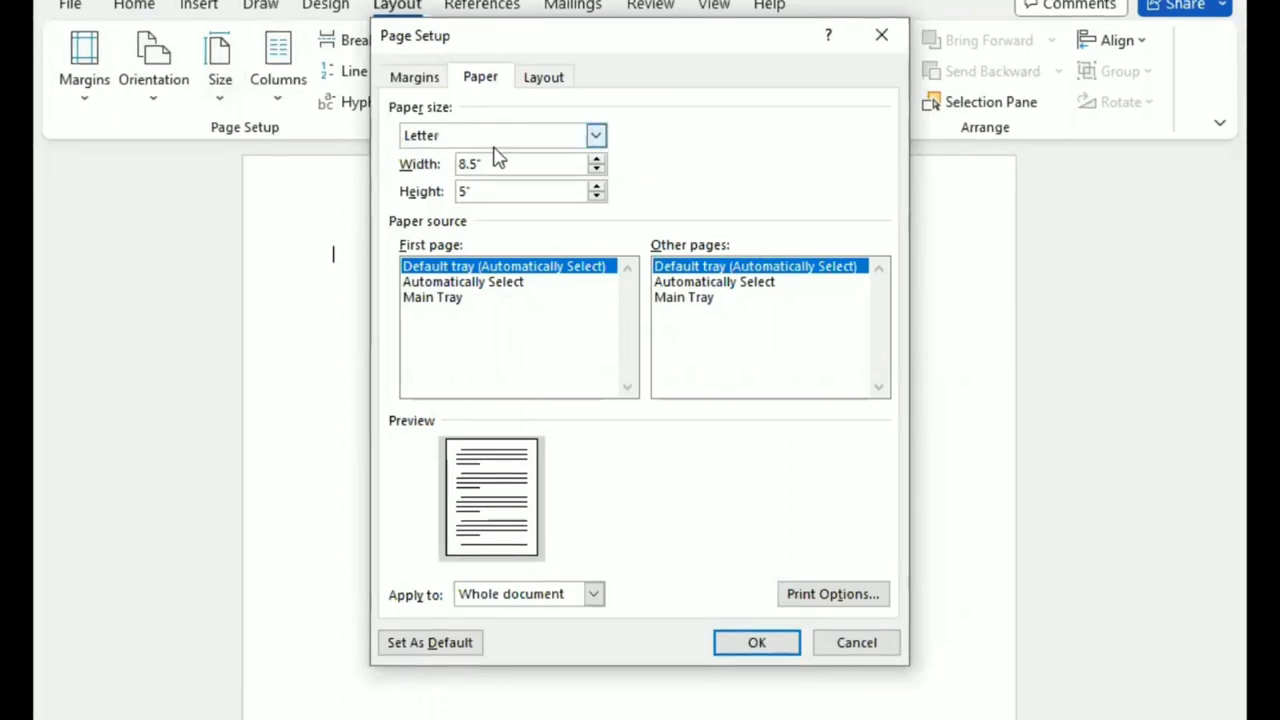
pyautogui.click(477, 164)
pyautogui.write('11')
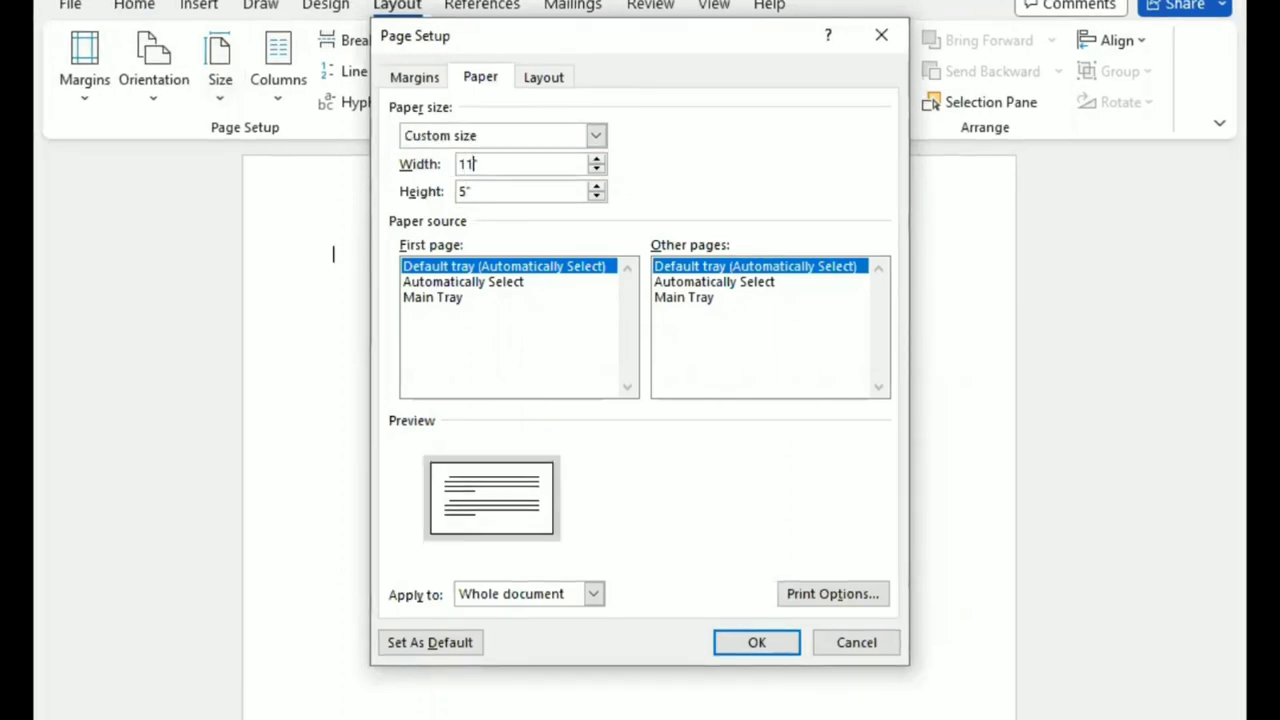
pyautogui.click(757, 644)
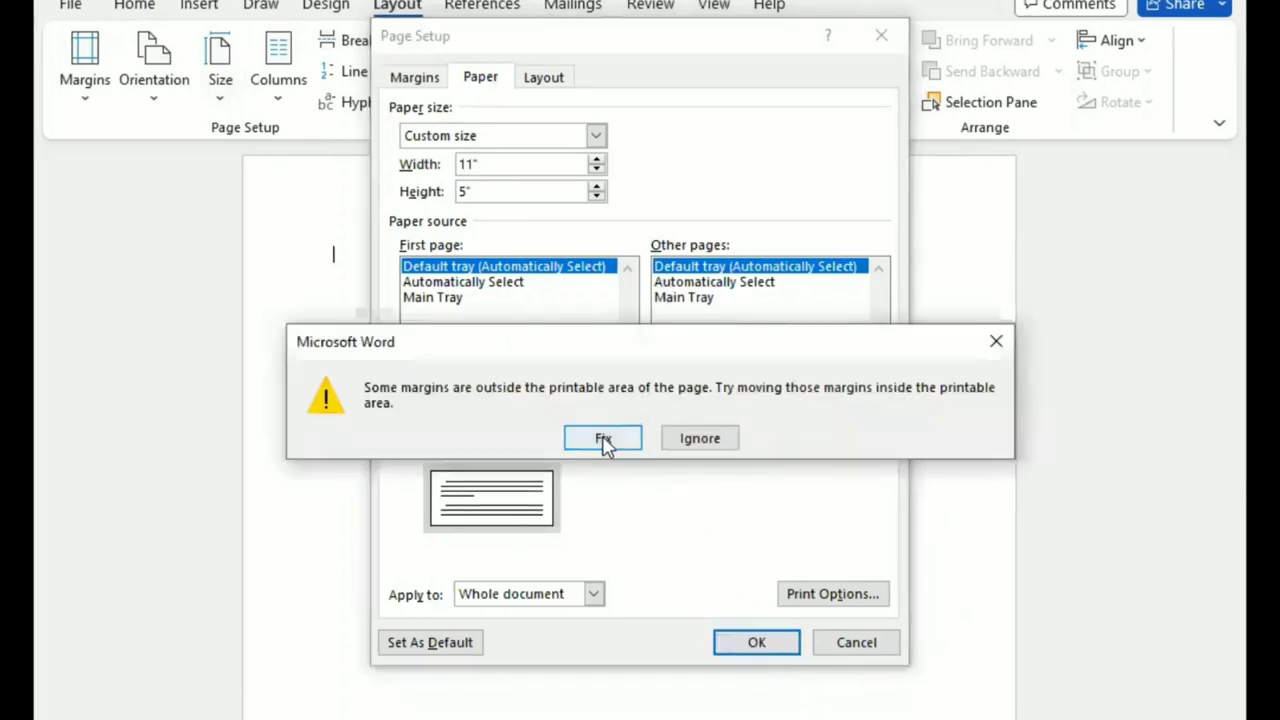
pyautogui.click(603, 438)
pyautogui.click(762, 644)
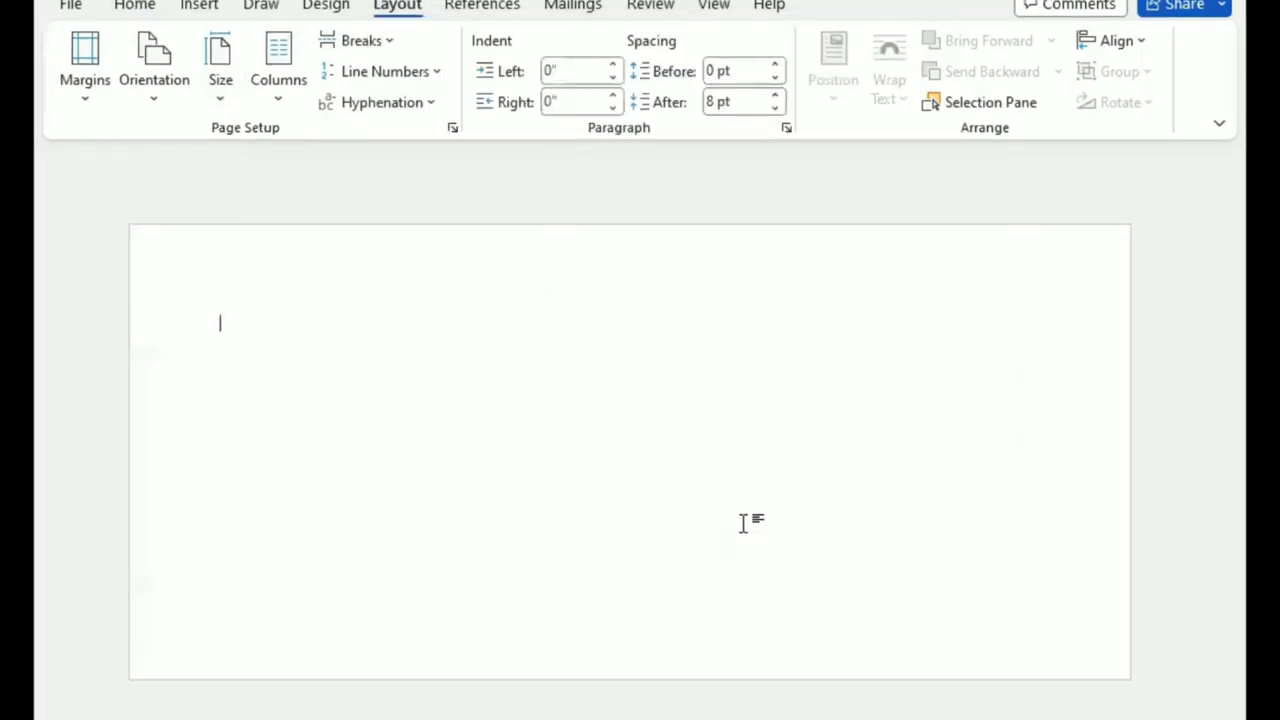
# Step: Draw a pentagon arrow shape near the page's top-left
pyautogui.click(203, 8)
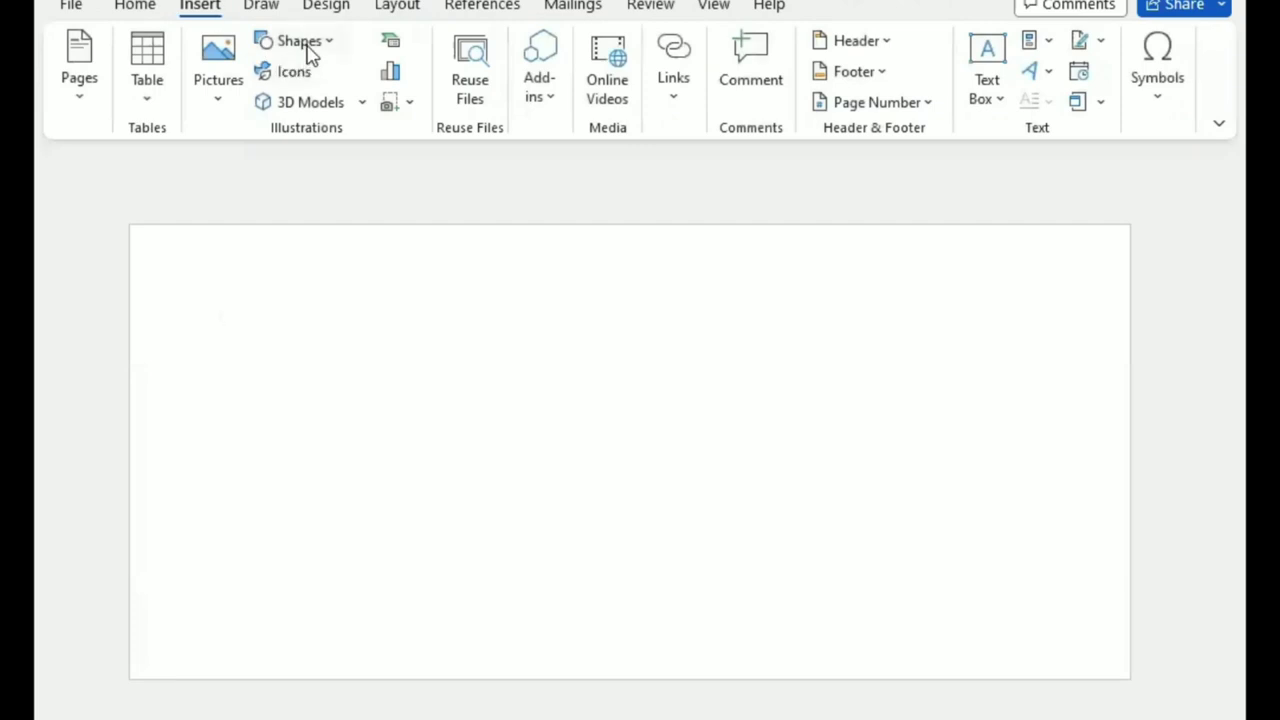
pyautogui.click(300, 41)
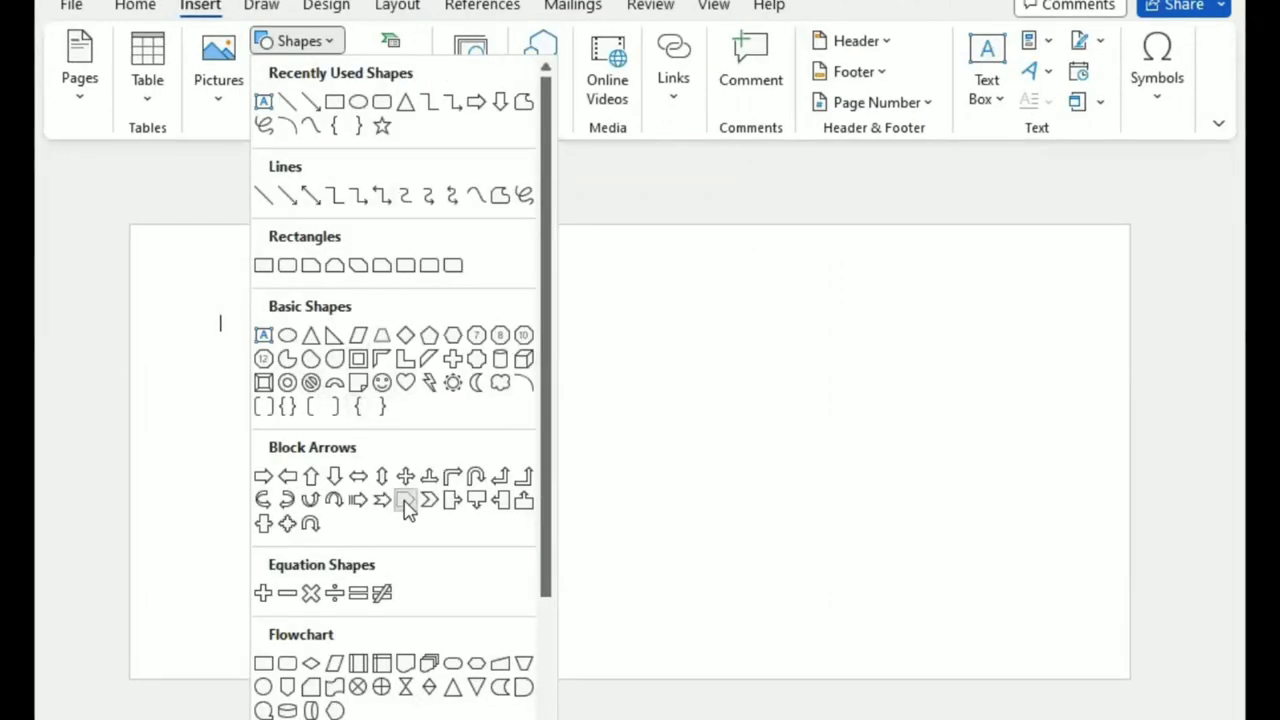
pyautogui.click(406, 500)
pyautogui.moveTo(169, 249); pyautogui.dragTo(268, 297)
pyautogui.click(331, 417)
# Step: Enlarge the arrow to fill most of the page height and align it top-left
pyautogui.click(243, 290)
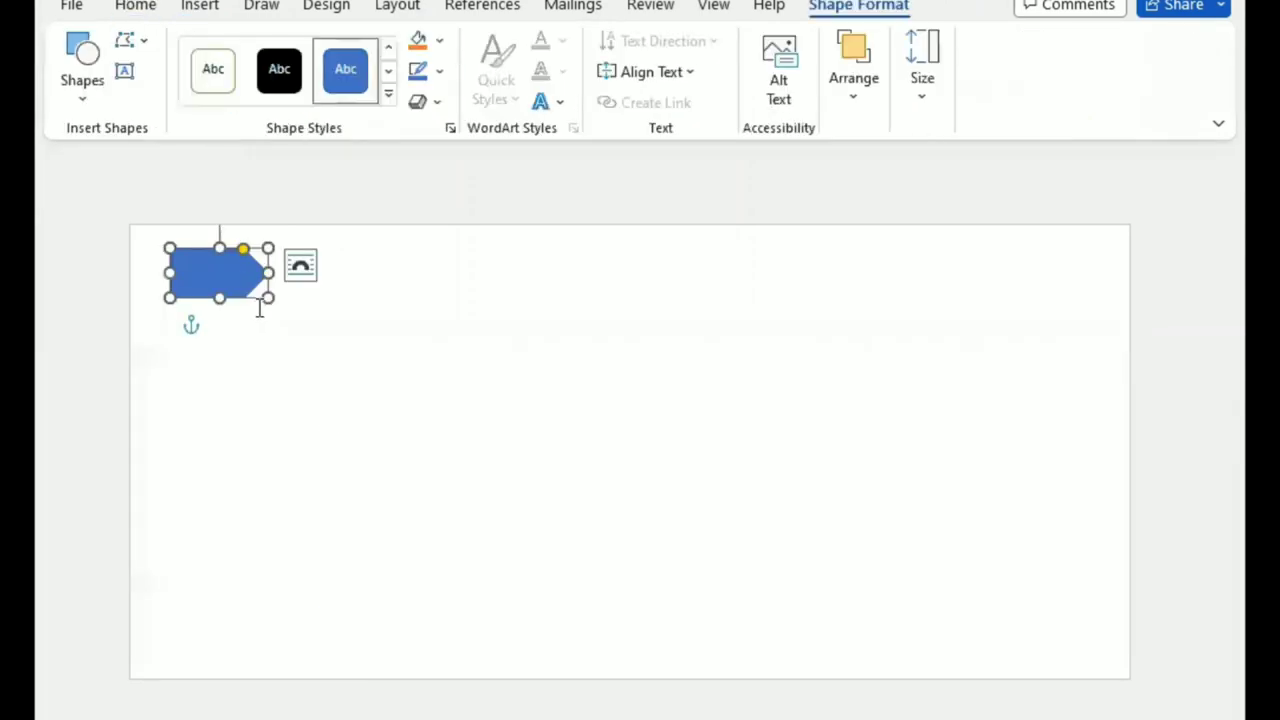
pyautogui.click(259, 309)
pyautogui.click(220, 277)
pyautogui.moveTo(268, 297)
pyautogui.mouseDown()
pyautogui.moveTo(344, 463)
pyautogui.moveTo(656, 678)
pyautogui.mouseUp()
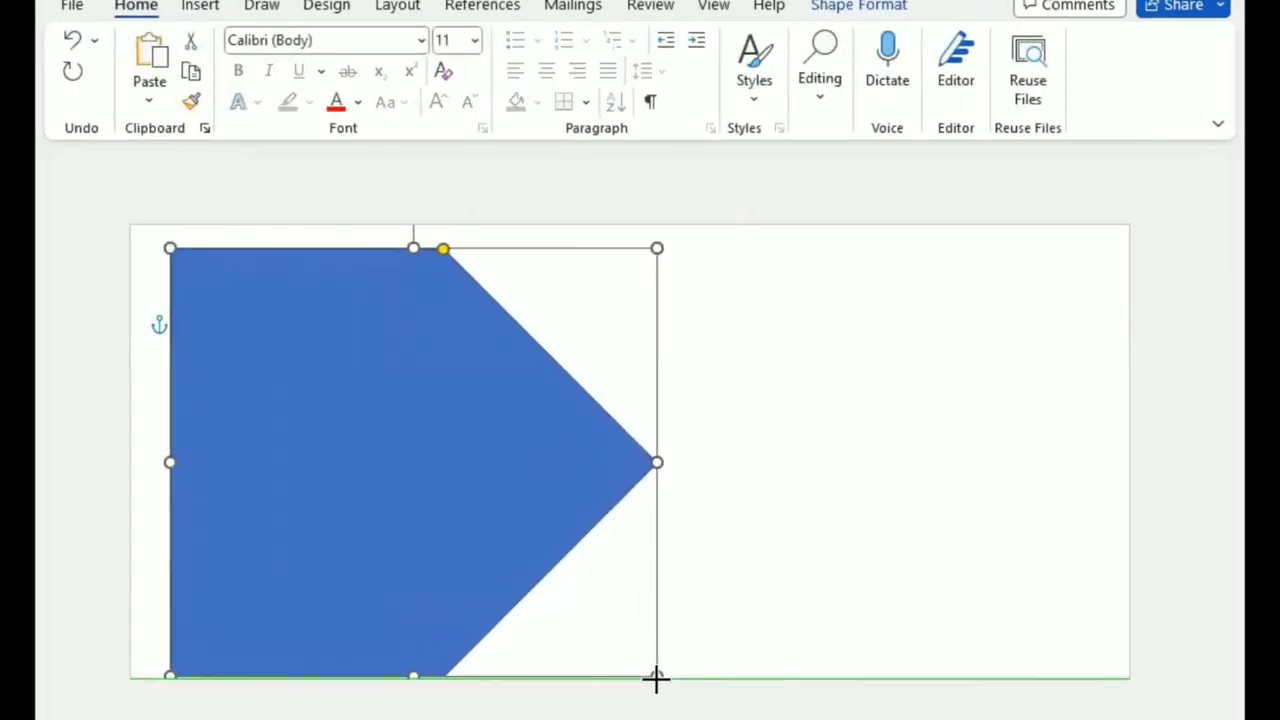
pyautogui.moveTo(431, 527)
pyautogui.mouseDown()
pyautogui.moveTo(377, 501)
pyautogui.moveTo(386, 513)
pyautogui.mouseUp()
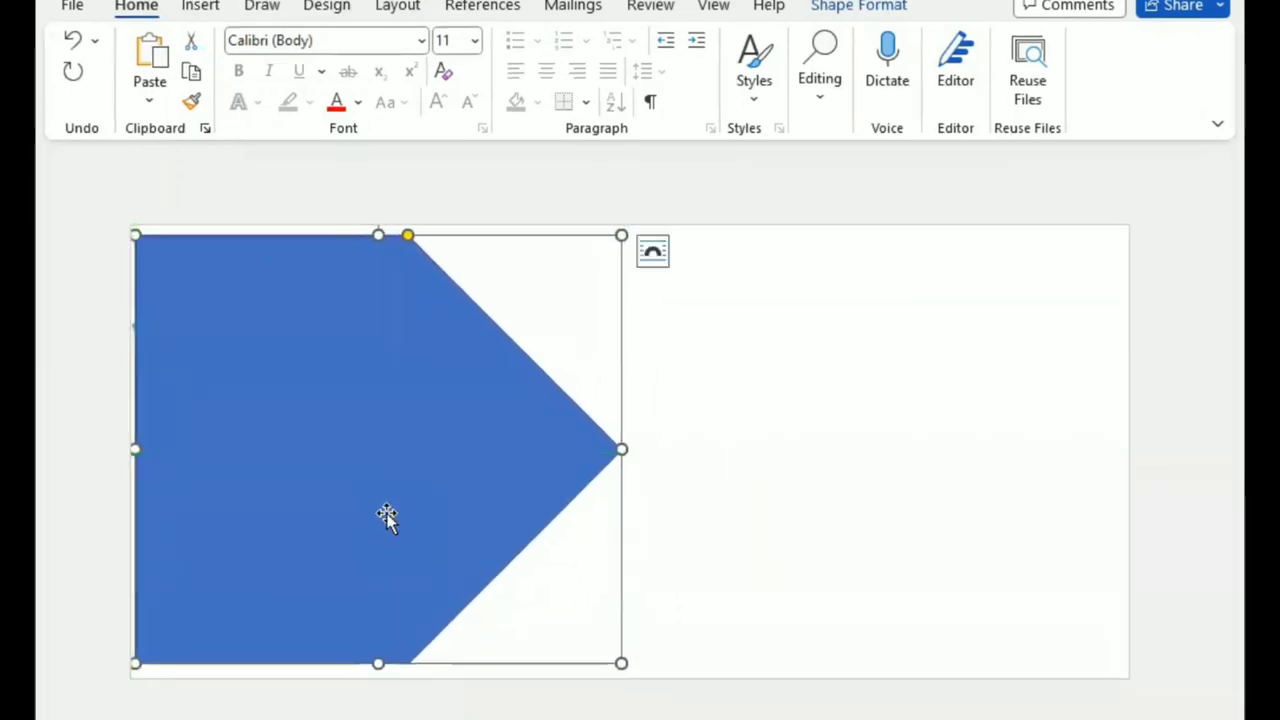
# Step: Pull the arrow's upper-right edge inward with Edit Points and stretch it to the page bottom
pyautogui.rightClick(452, 437)
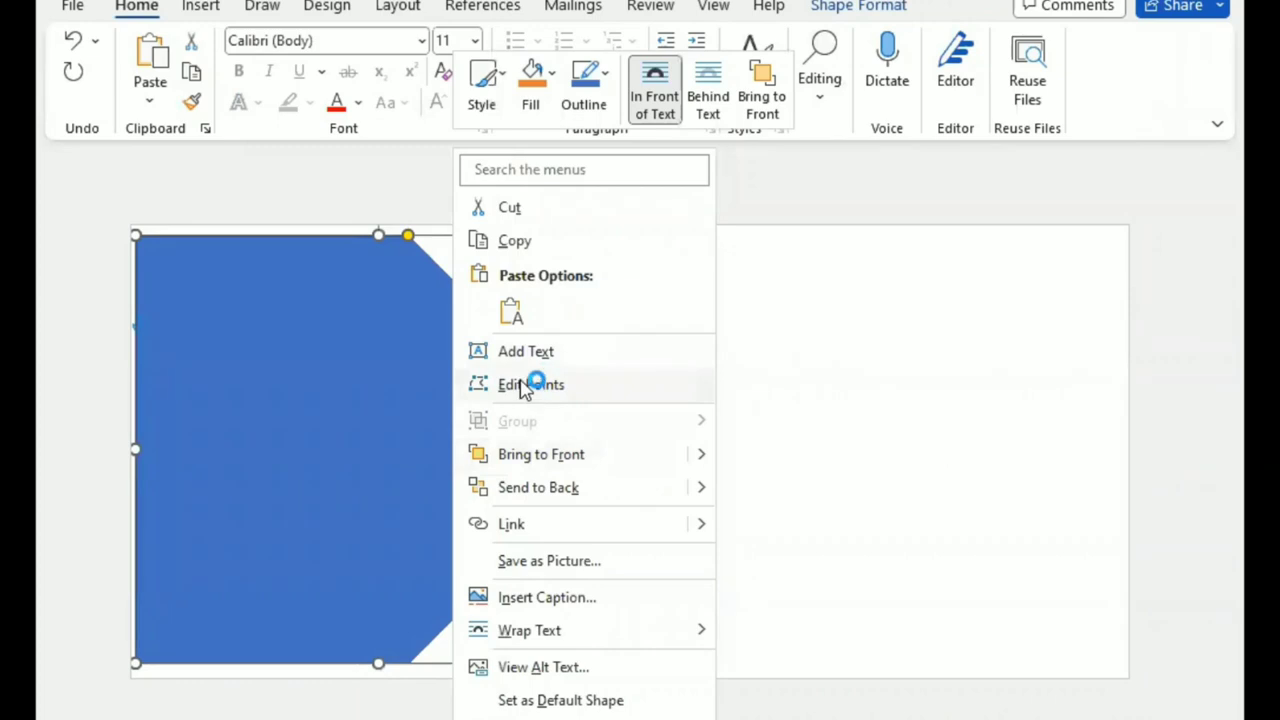
pyautogui.click(523, 386)
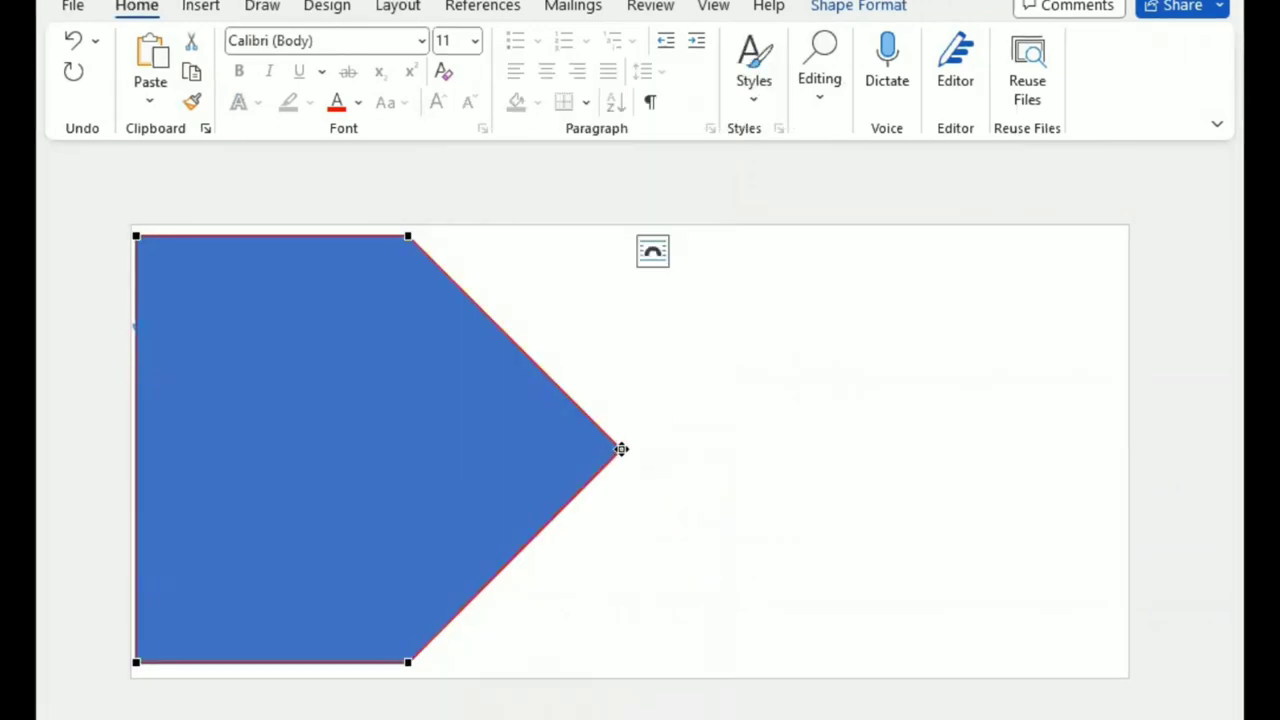
pyautogui.moveTo(574, 405)
pyautogui.mouseDown()
pyautogui.moveTo(501, 333)
pyautogui.moveTo(549, 340)
pyautogui.mouseUp()
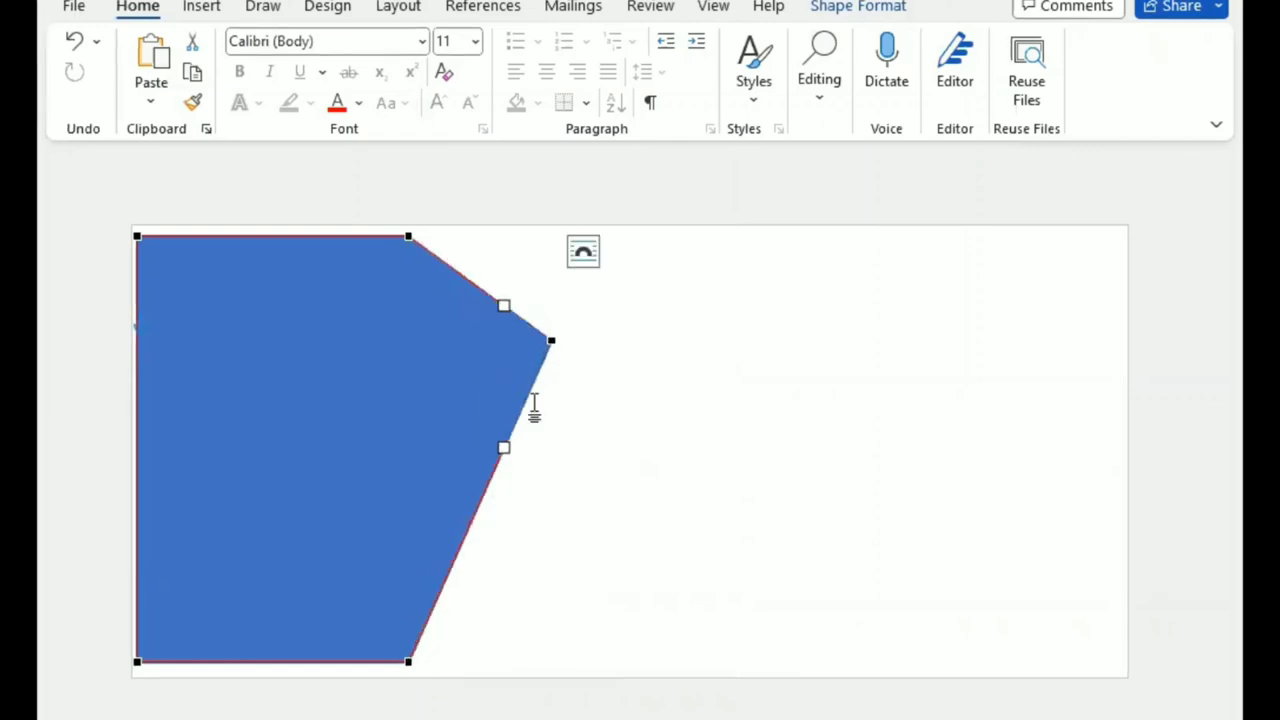
pyautogui.click(580, 540)
pyautogui.click(352, 463)
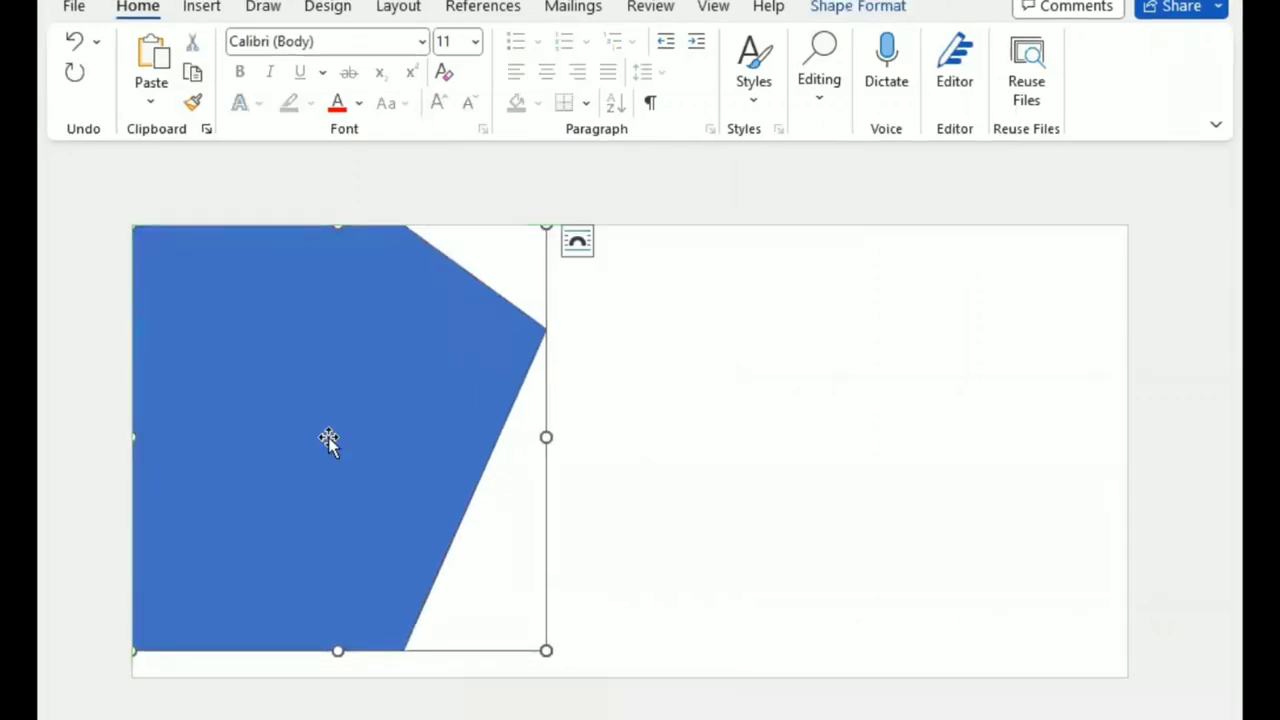
pyautogui.moveTo(338, 650); pyautogui.dragTo(336, 676)
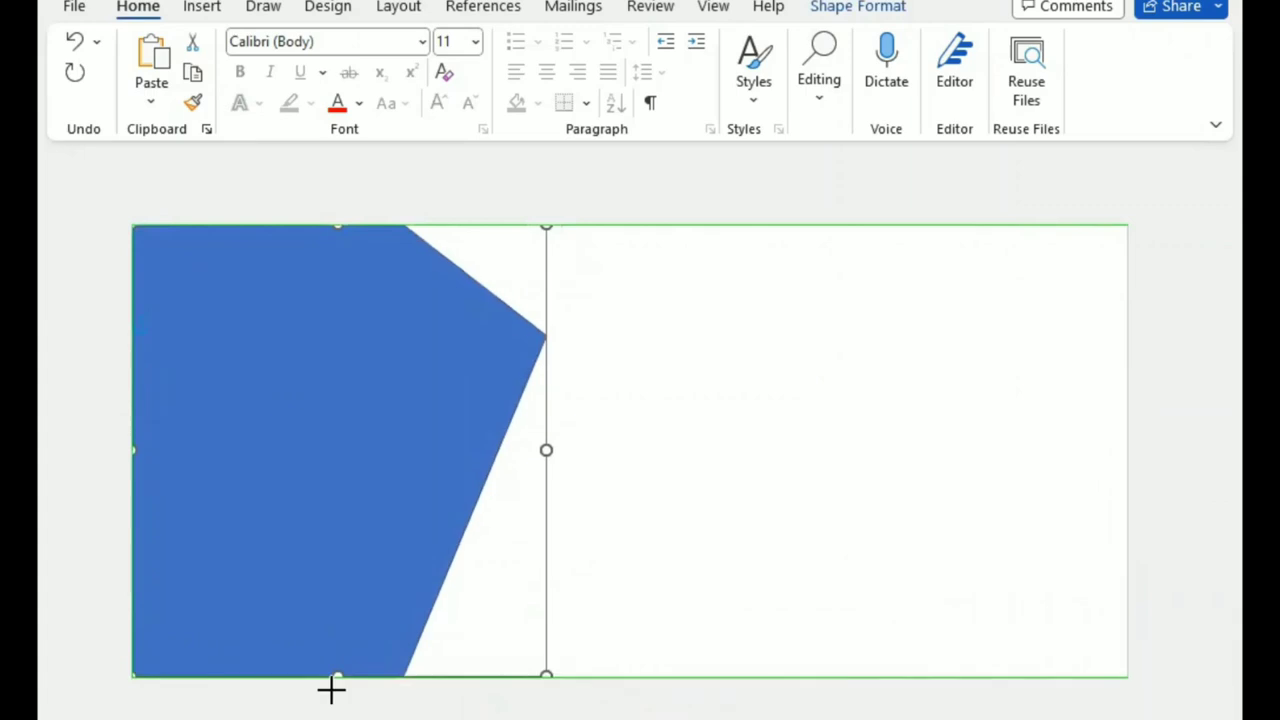
# Step: Move the bottom-right corner and right point leftward to slant the edge, then widen the polygon
pyautogui.rightClick(343, 620)
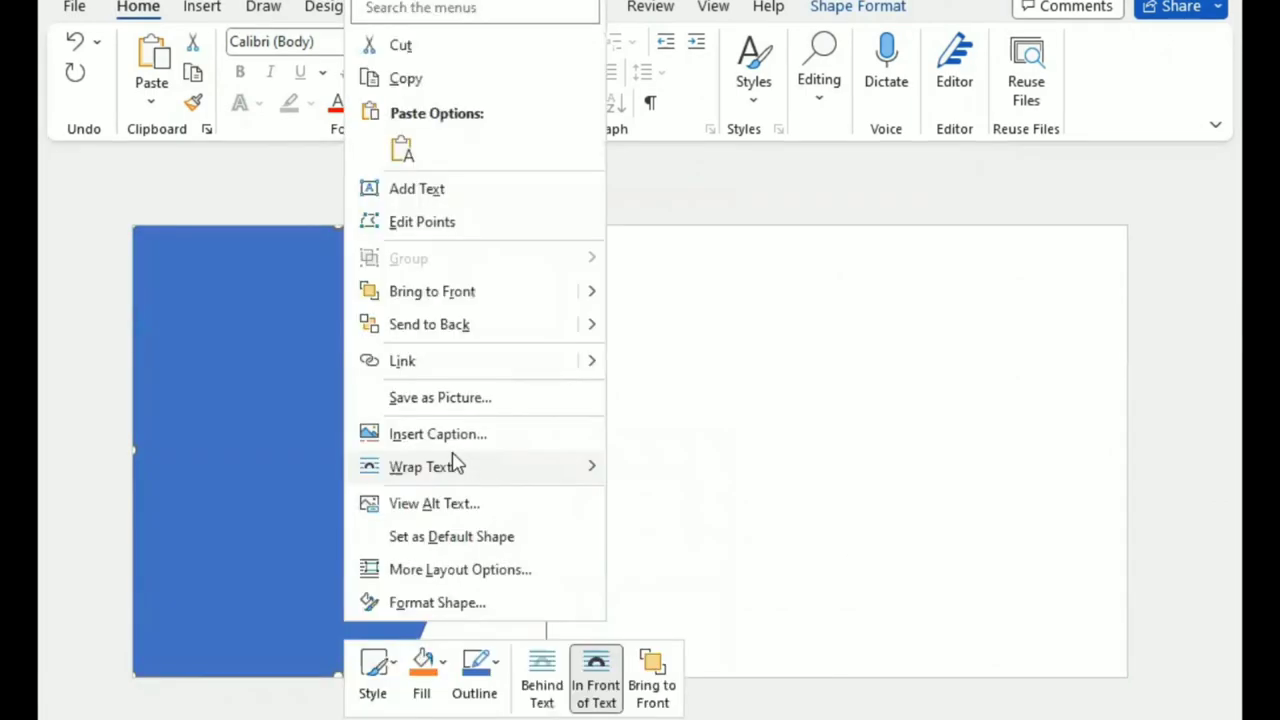
pyautogui.click(416, 221)
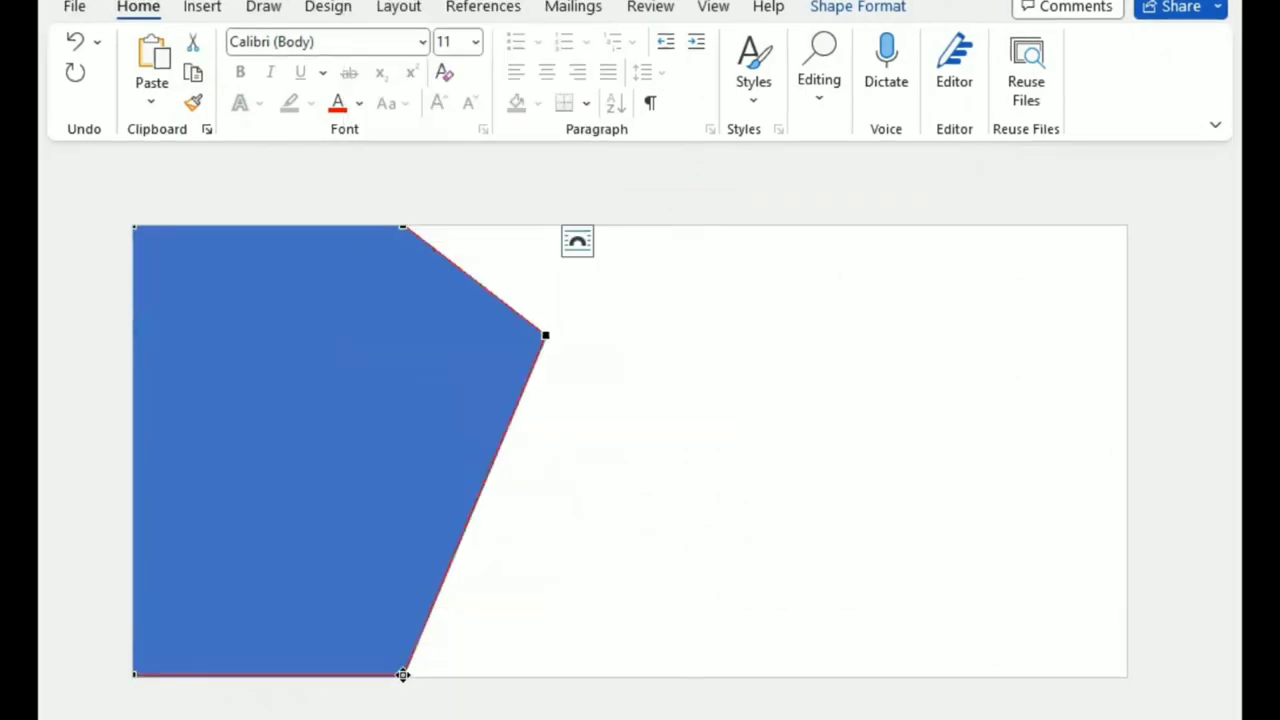
pyautogui.moveTo(403, 675); pyautogui.dragTo(318, 675)
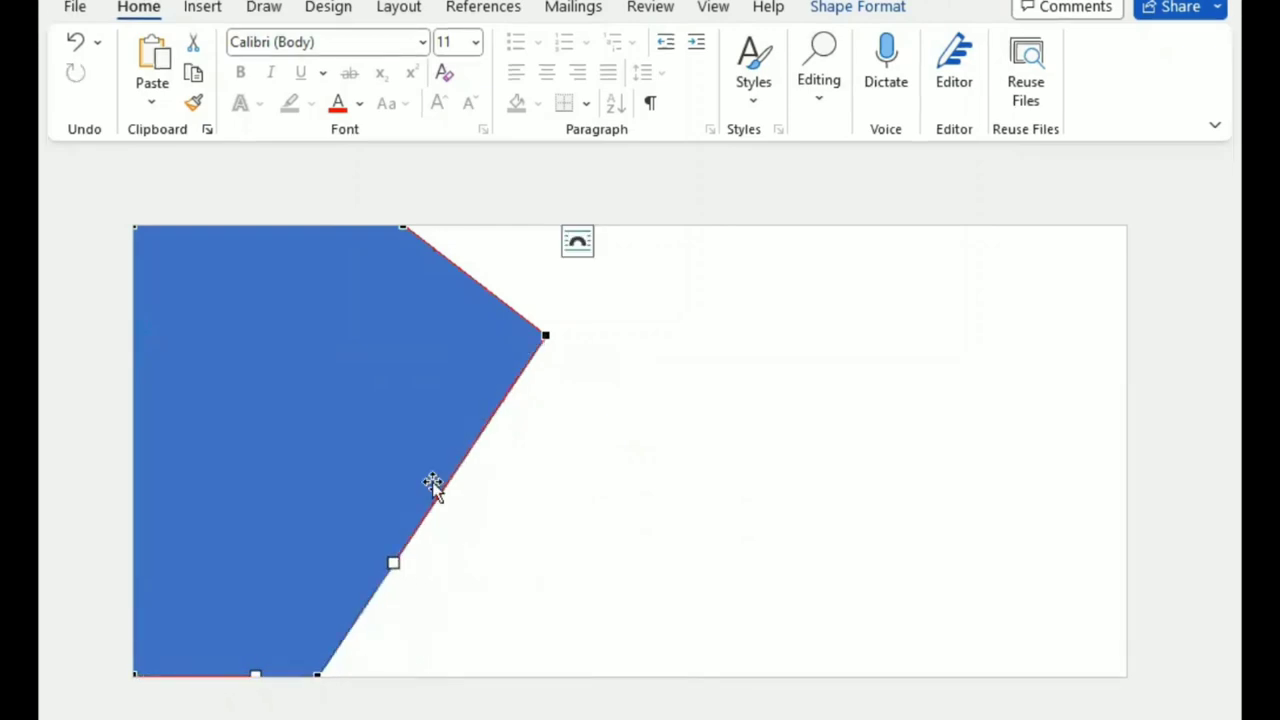
pyautogui.moveTo(544, 335); pyautogui.dragTo(518, 333)
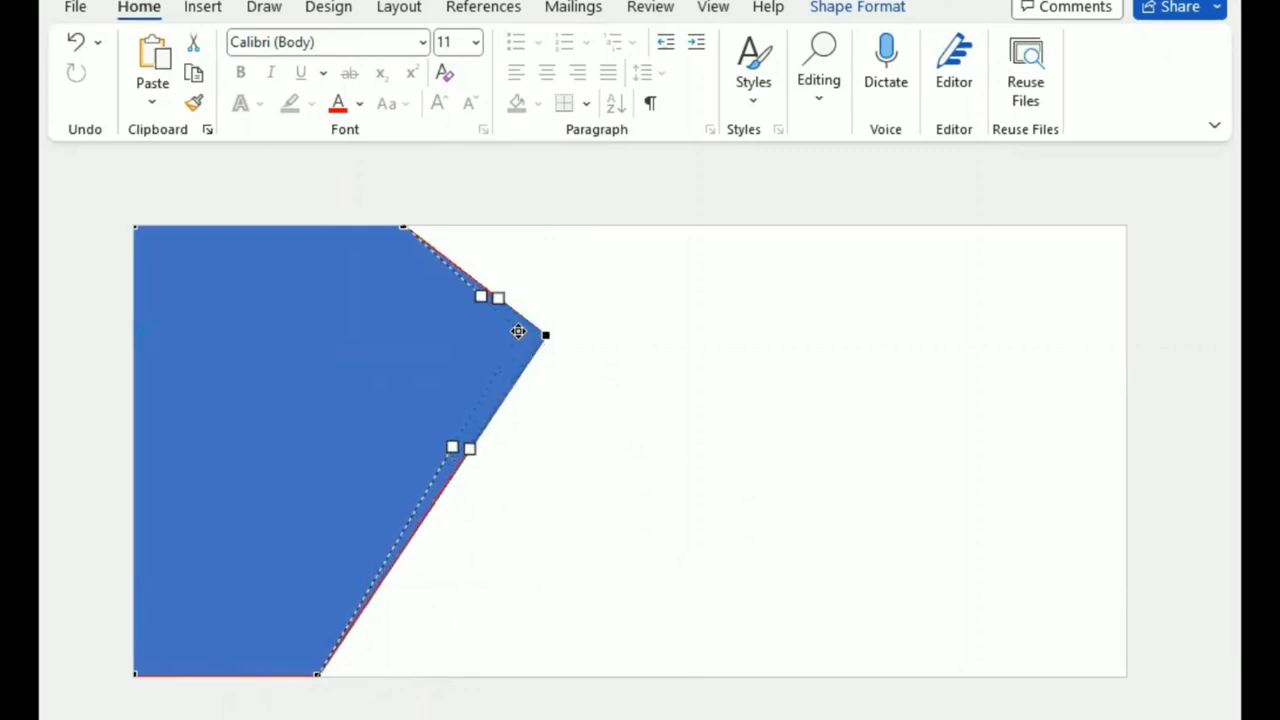
pyautogui.moveTo(518, 331); pyautogui.dragTo(517, 332)
pyautogui.click(620, 469)
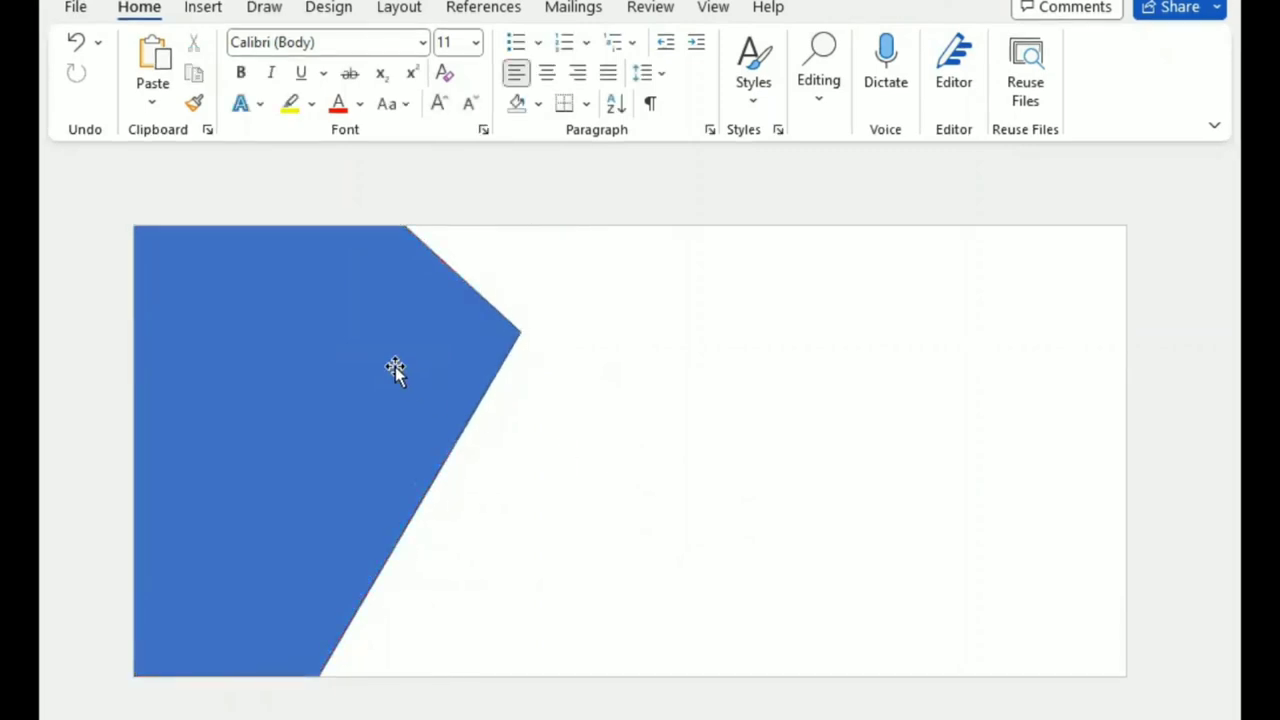
pyautogui.click(393, 364)
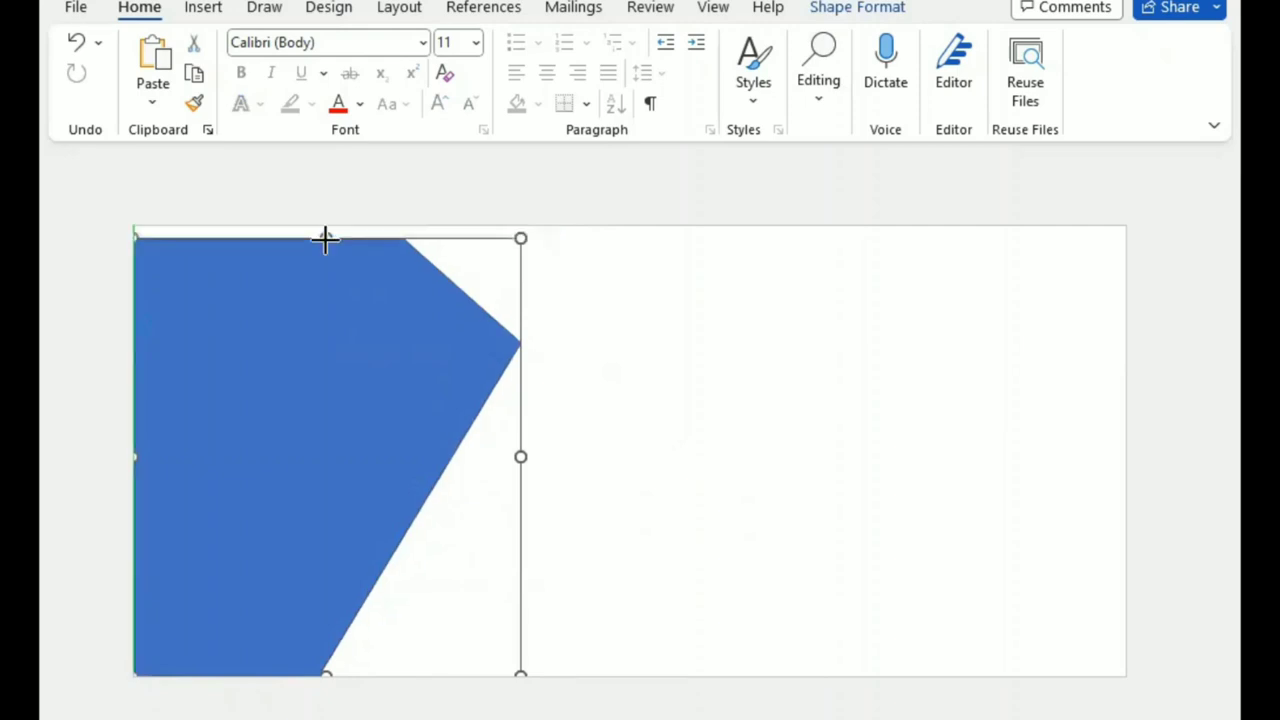
pyautogui.moveTo(326, 237)
pyautogui.mouseDown()
pyautogui.moveTo(339, 175)
pyautogui.moveTo(339, 199)
pyautogui.mouseUp()
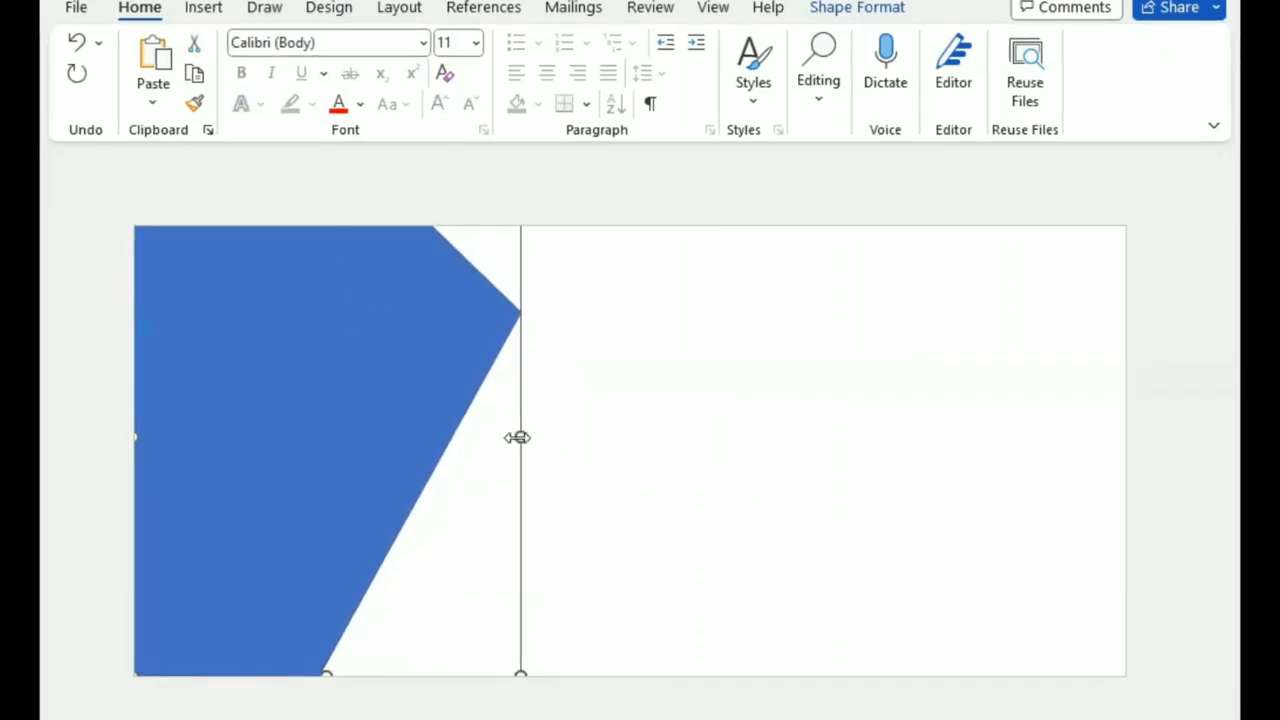
pyautogui.moveTo(517, 437); pyautogui.dragTo(576, 460)
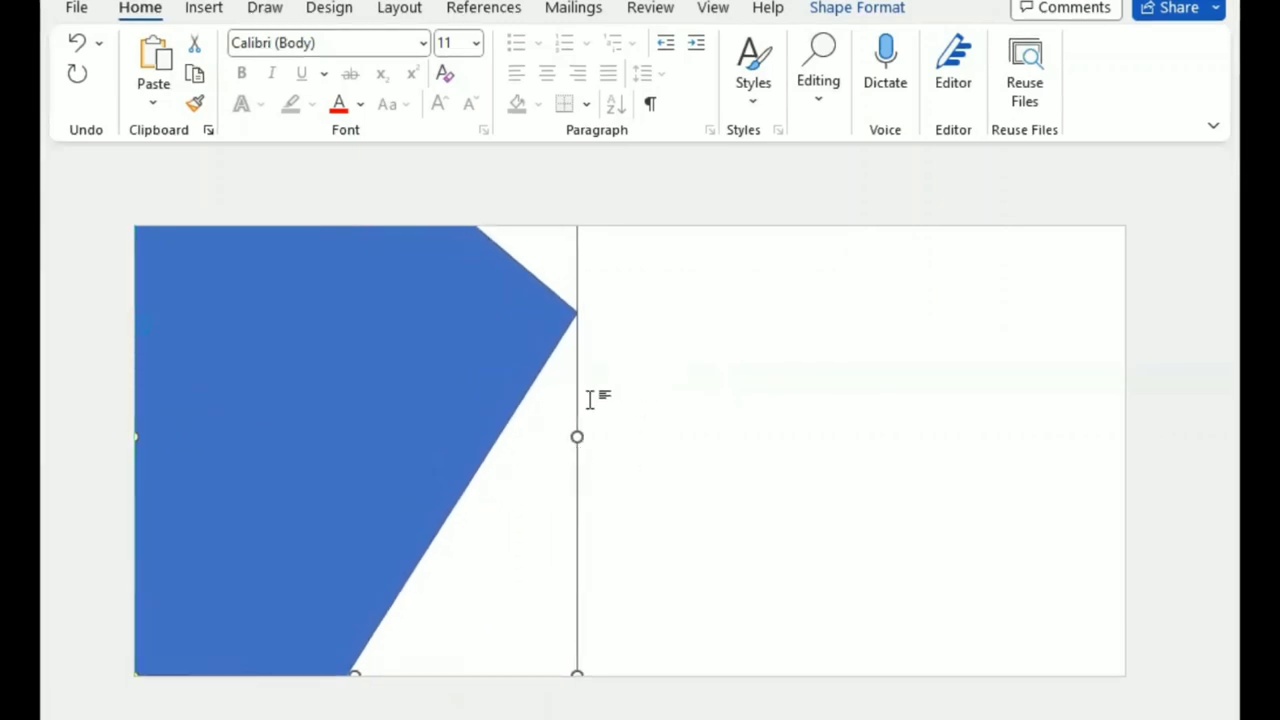
# Step: Remove the polygon's outline
pyautogui.click(205, 8)
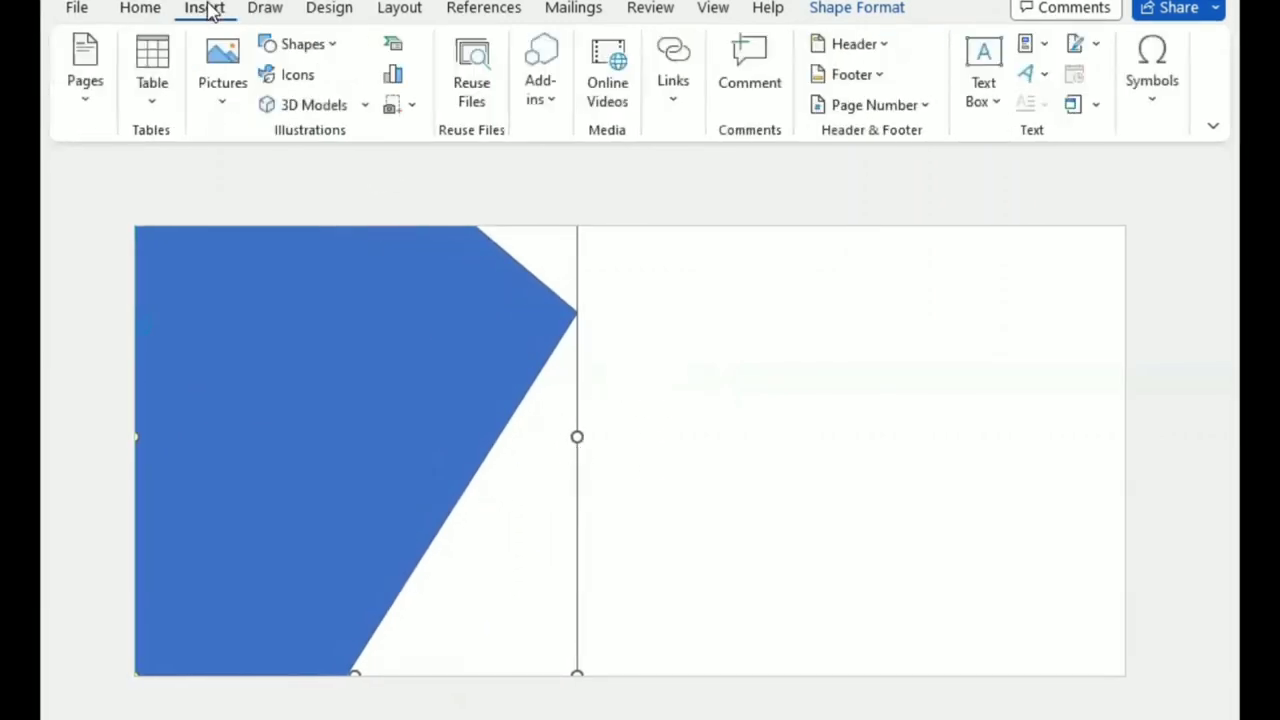
pyautogui.click(838, 12)
pyautogui.click(443, 76)
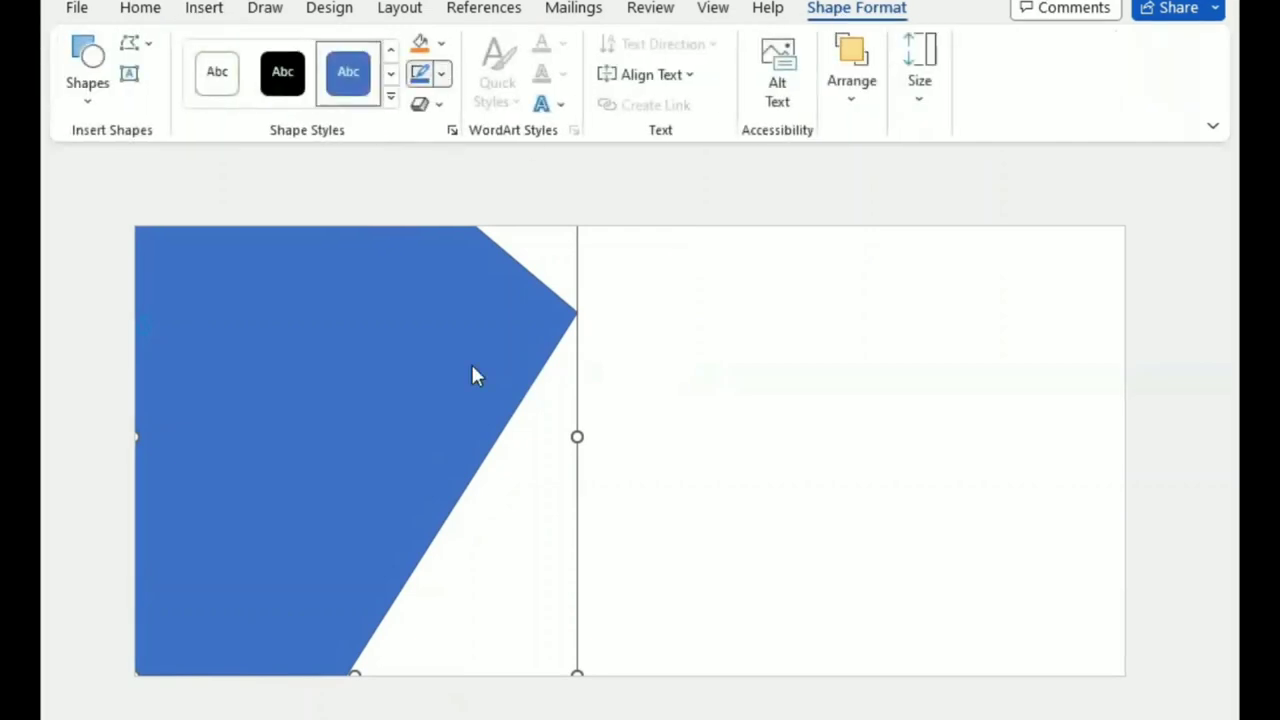
pyautogui.click(431, 334)
# Step: Fill the polygon with the children photo from folder 2, then widen it and move it down
pyautogui.click(441, 43)
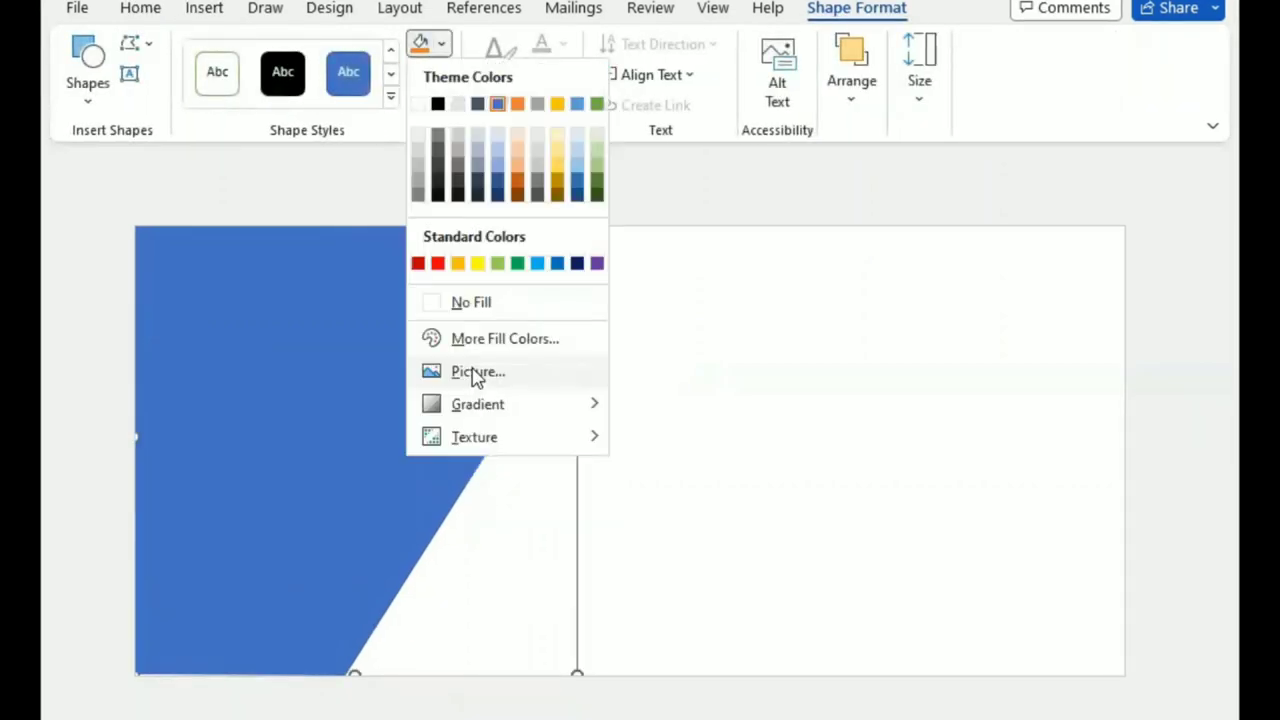
pyautogui.click(476, 372)
pyautogui.click(488, 295)
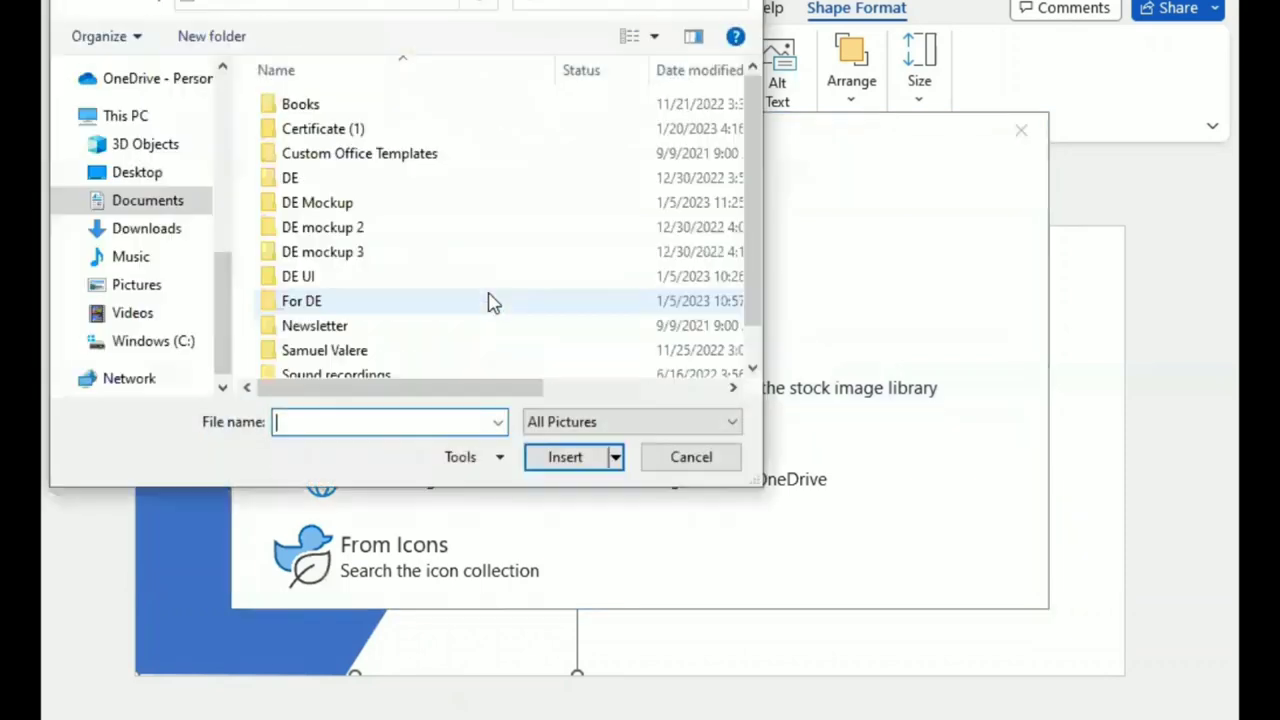
pyautogui.scroll(3, 155, 274)
pyautogui.scroll(3, 160, 274)
pyautogui.scroll(3, 126, 260)
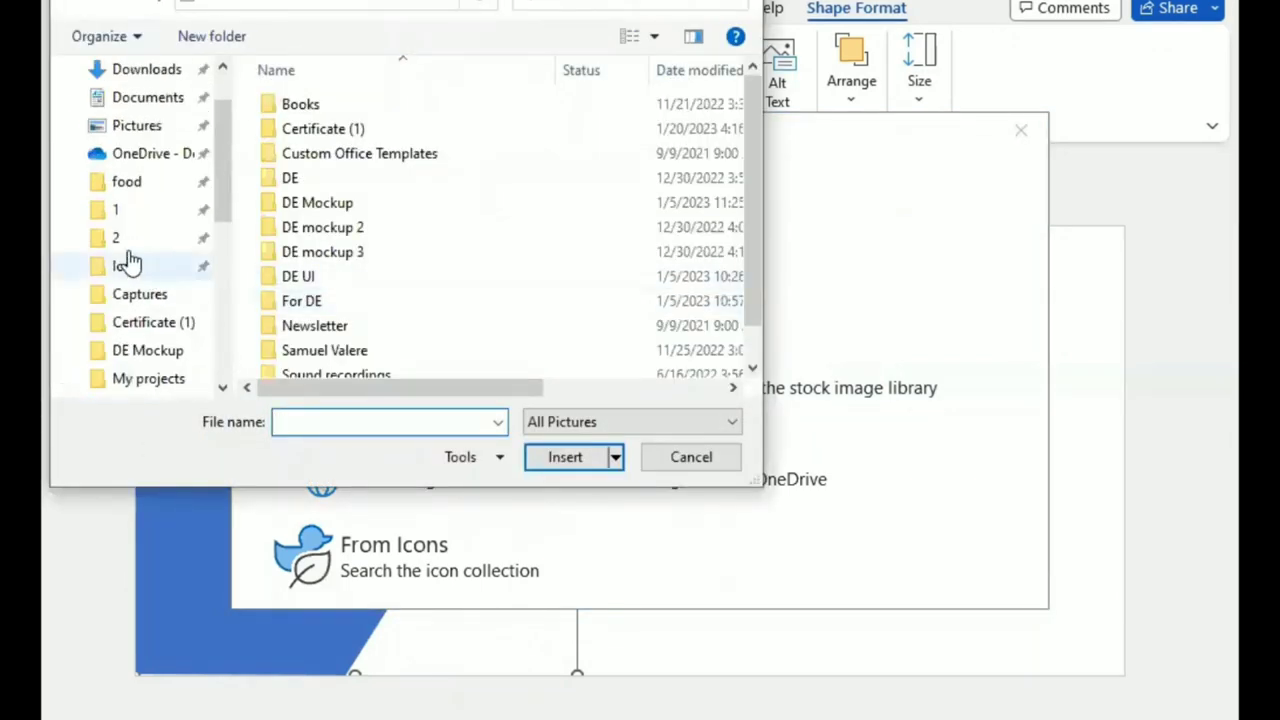
pyautogui.click(117, 240)
pyautogui.click(322, 148)
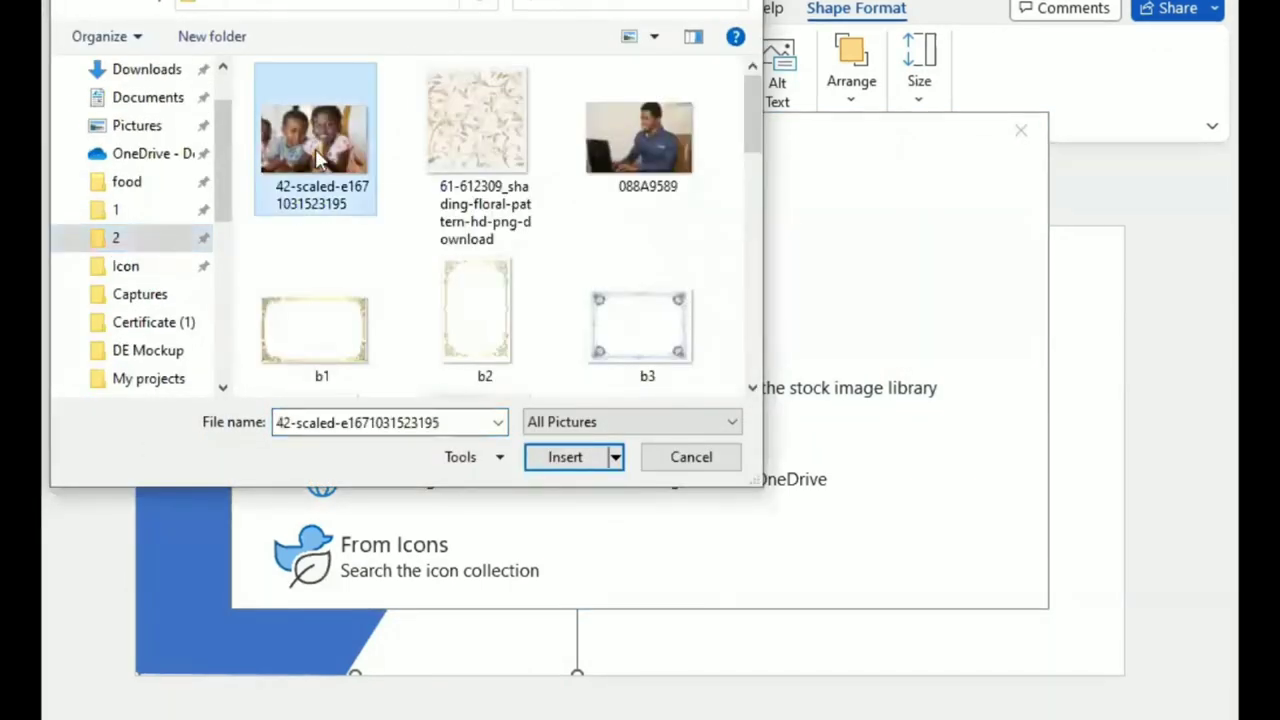
pyautogui.click(565, 456)
pyautogui.moveTo(576, 437); pyautogui.dragTo(625, 440)
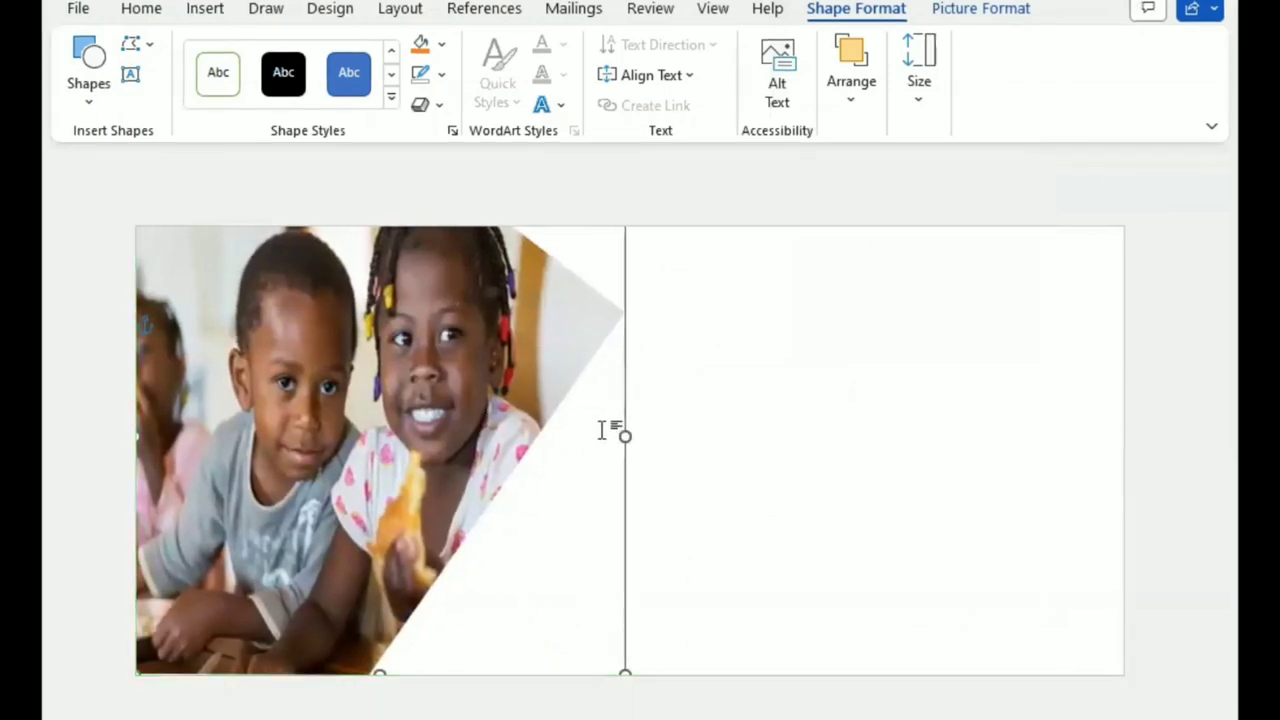
pyautogui.moveTo(465, 386)
pyautogui.mouseDown()
pyautogui.moveTo(400, 430)
pyautogui.moveTo(399, 395)
pyautogui.mouseUp()
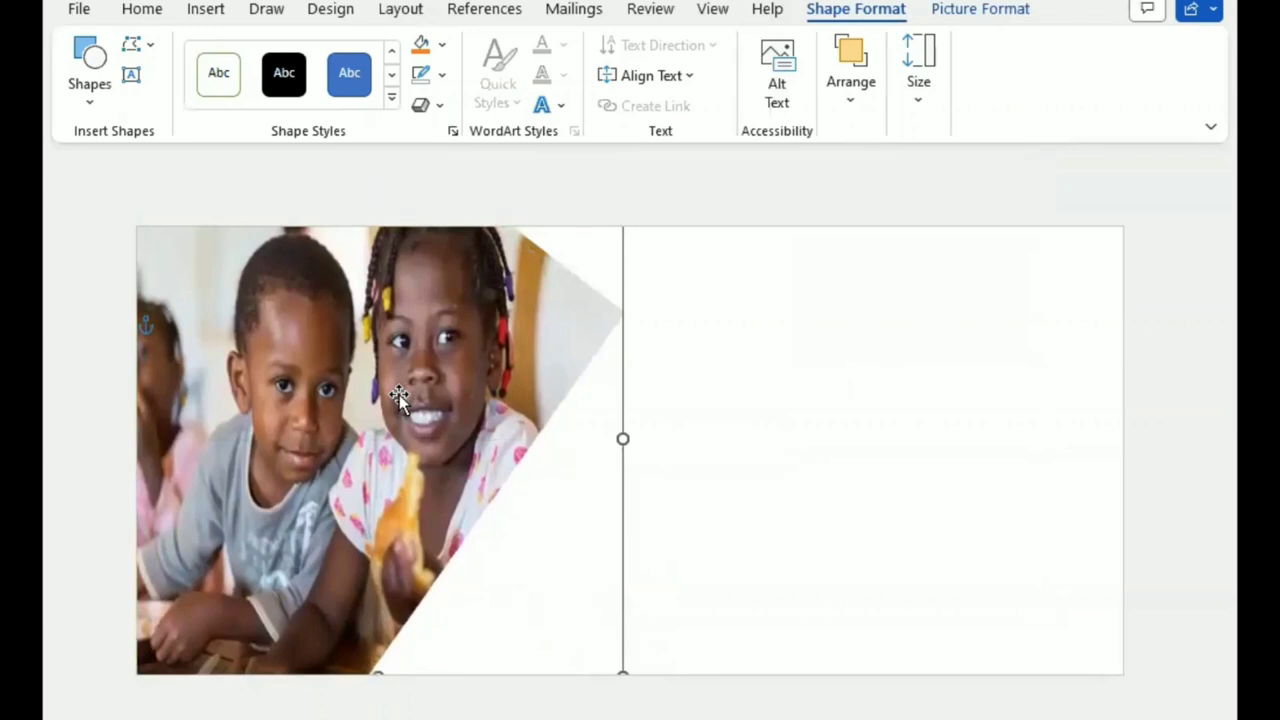
# Step: Give the shape a green solid fill at 30% transparency over the photo
pyautogui.click(740, 413)
pyautogui.click(543, 352)
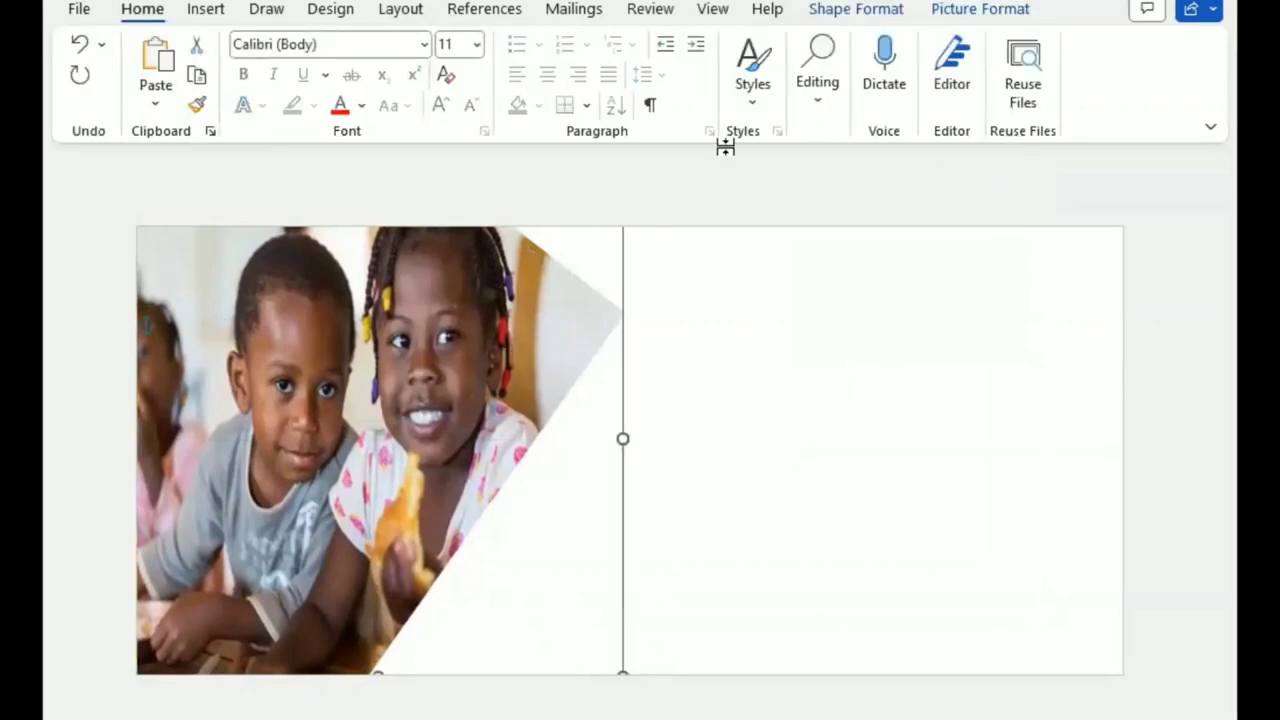
pyautogui.click(962, 12)
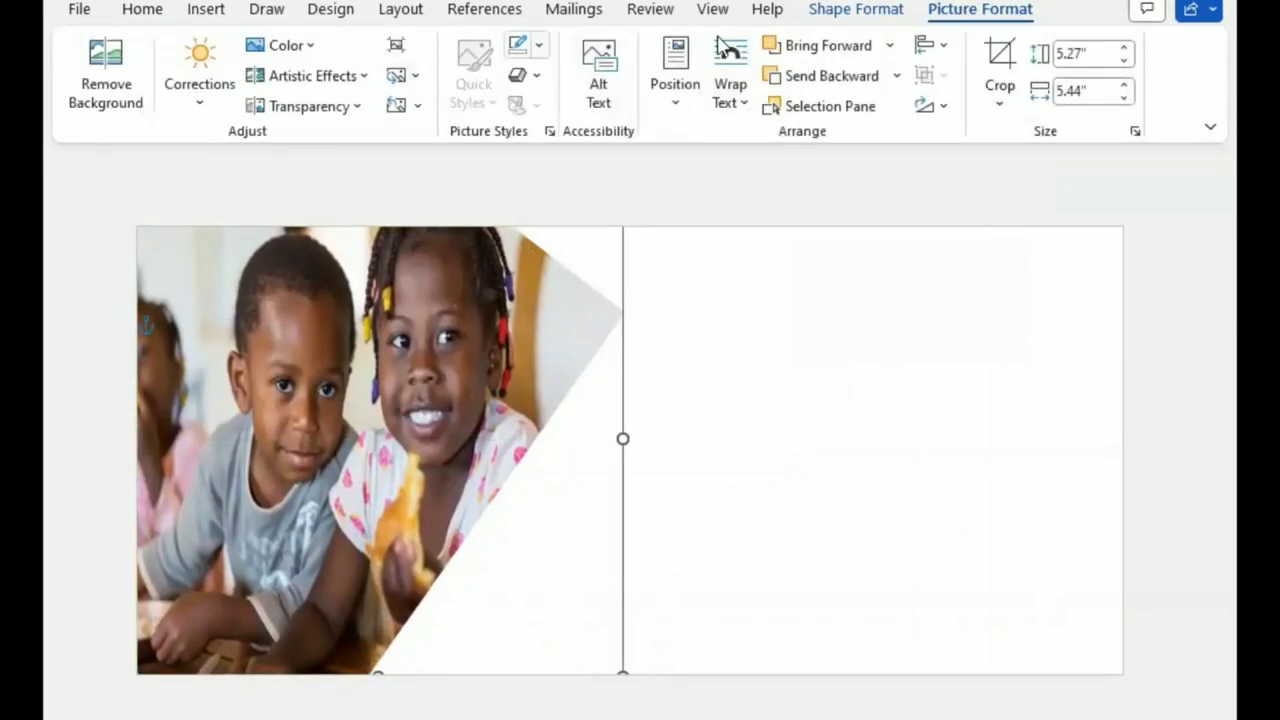
pyautogui.click(855, 9)
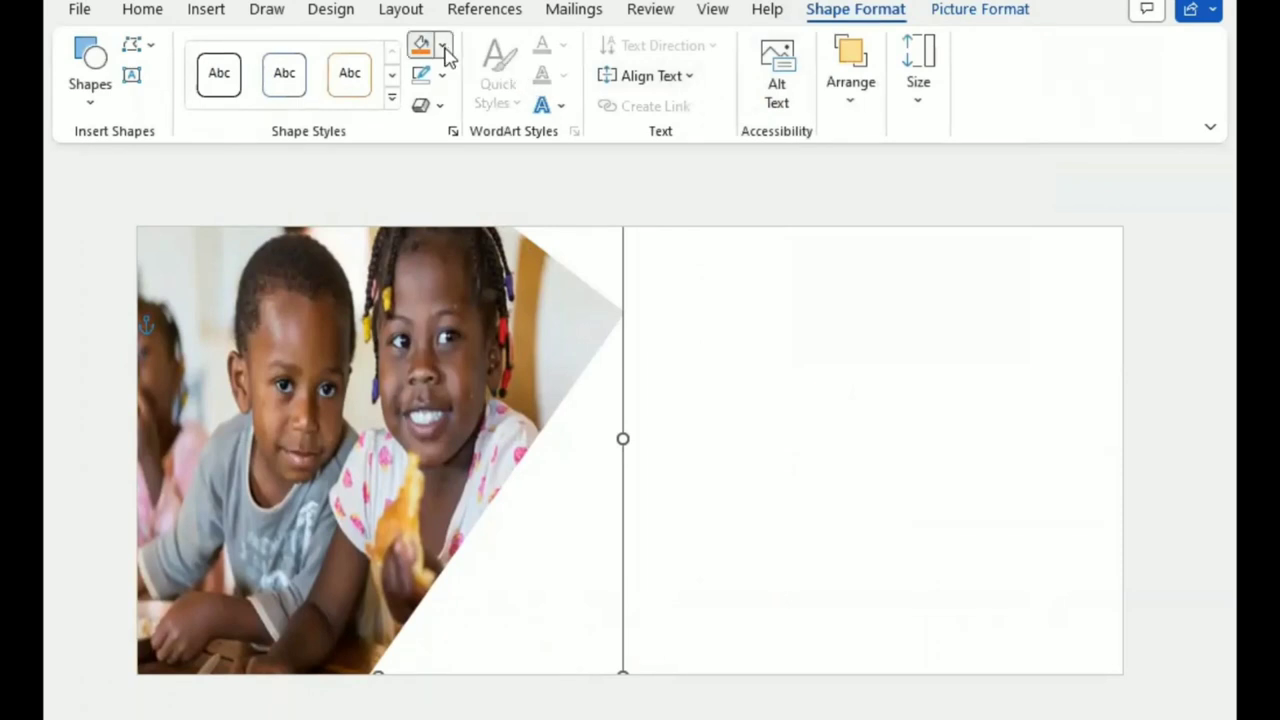
pyautogui.click(441, 46)
pyautogui.click(523, 403)
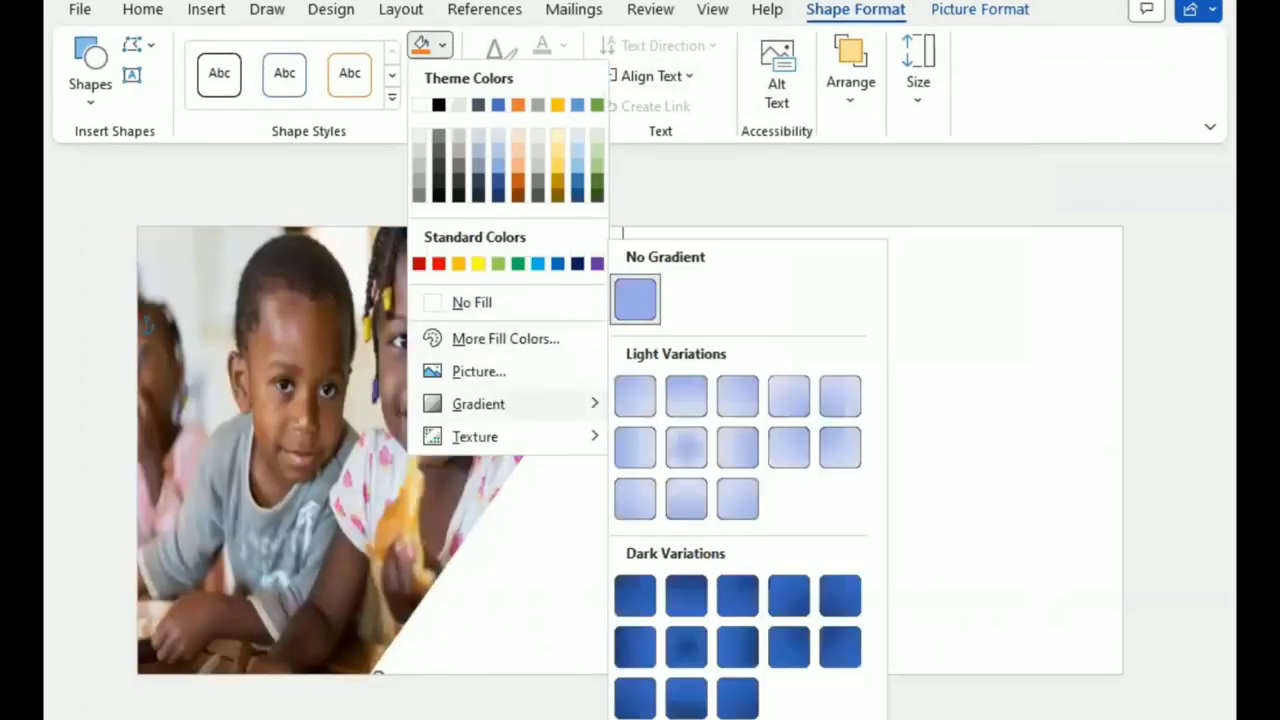
pyautogui.click(680, 712)
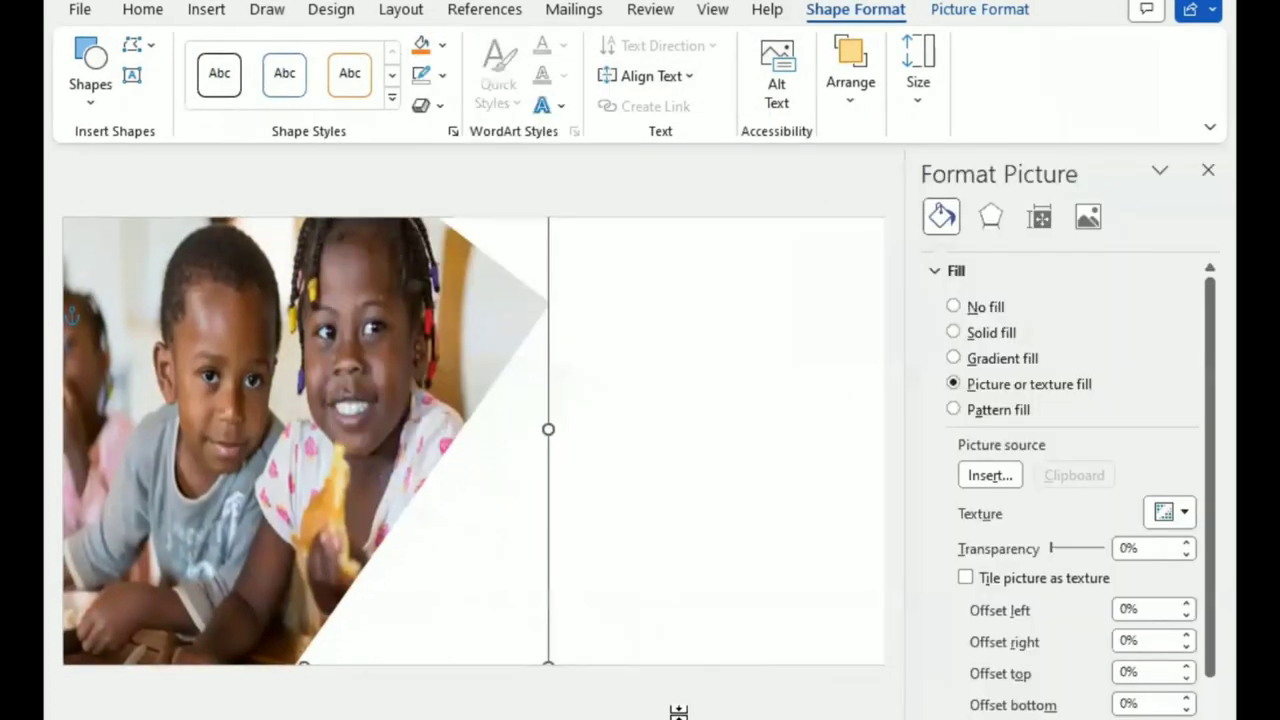
pyautogui.click(953, 333)
pyautogui.click(1185, 453)
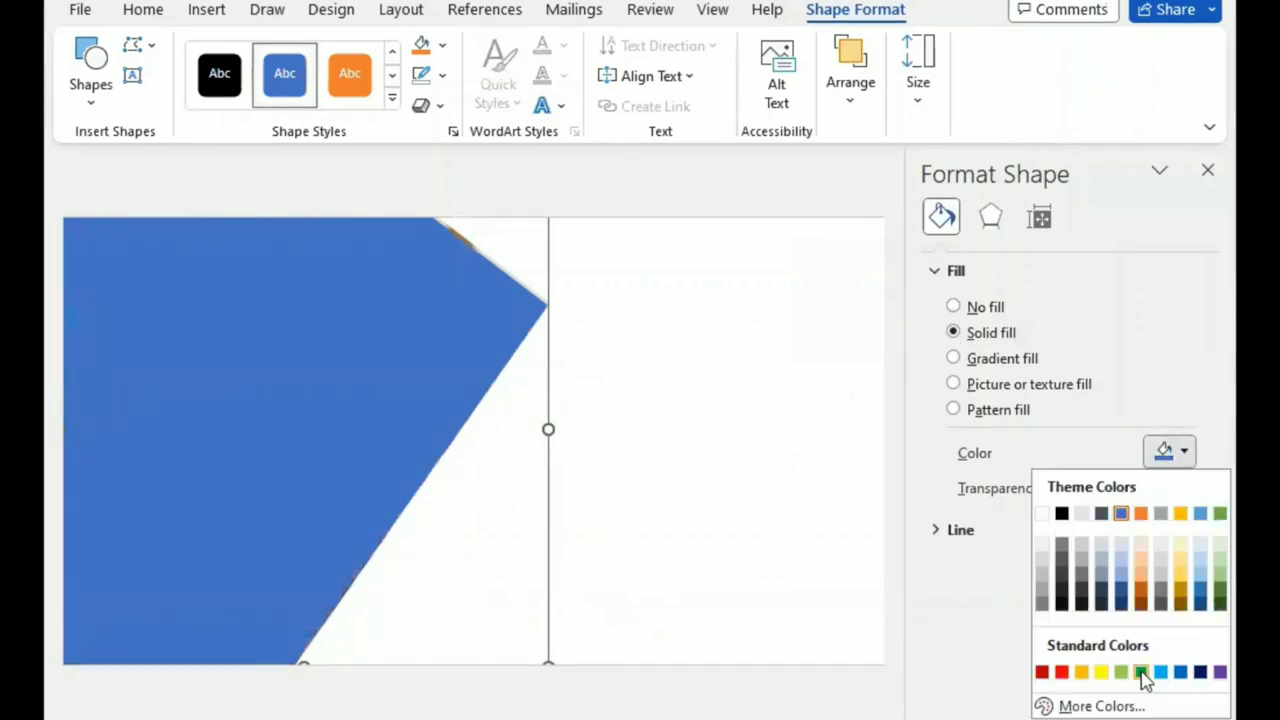
pyautogui.click(1141, 672)
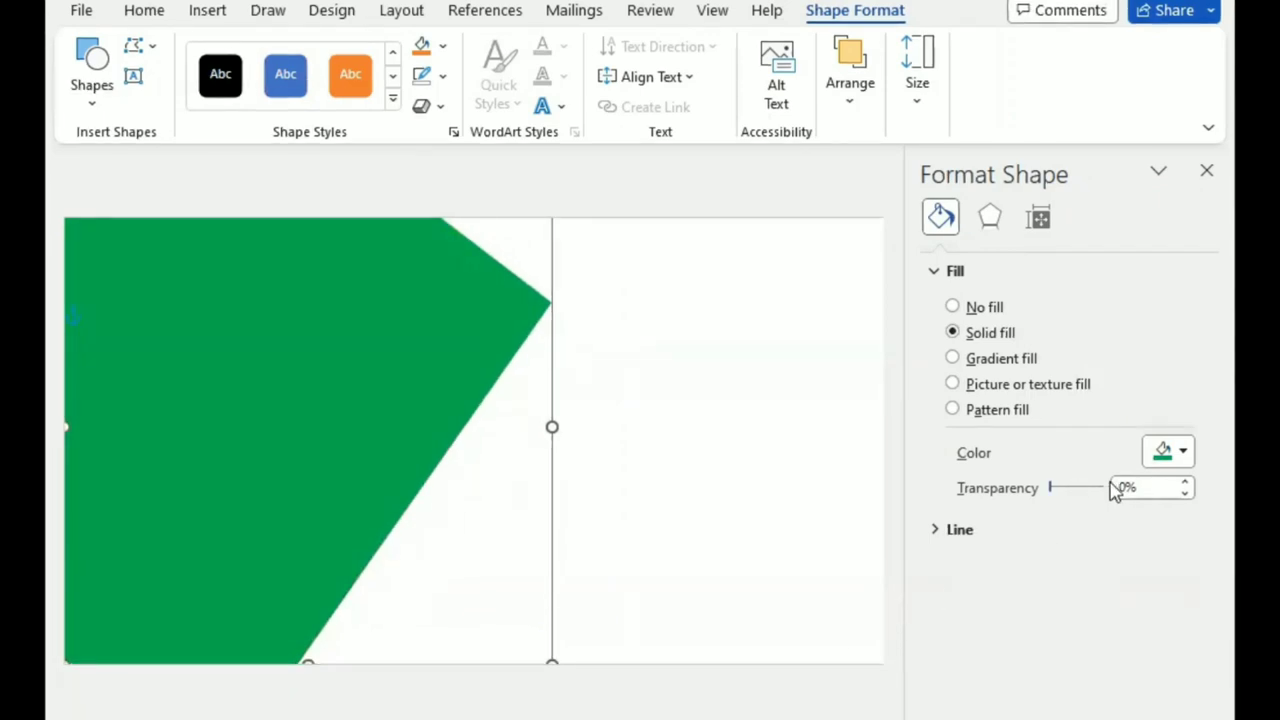
pyautogui.moveTo(1058, 497); pyautogui.dragTo(1072, 497)
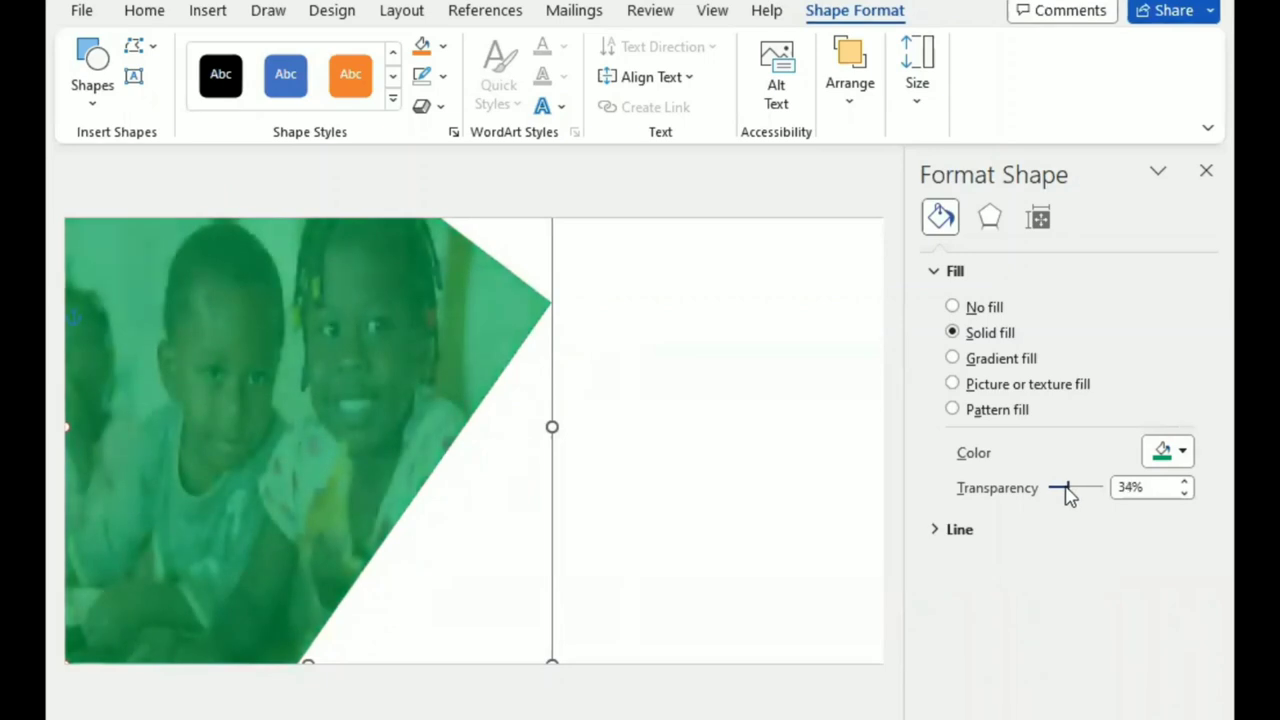
pyautogui.moveTo(1068, 497); pyautogui.dragTo(1066, 497)
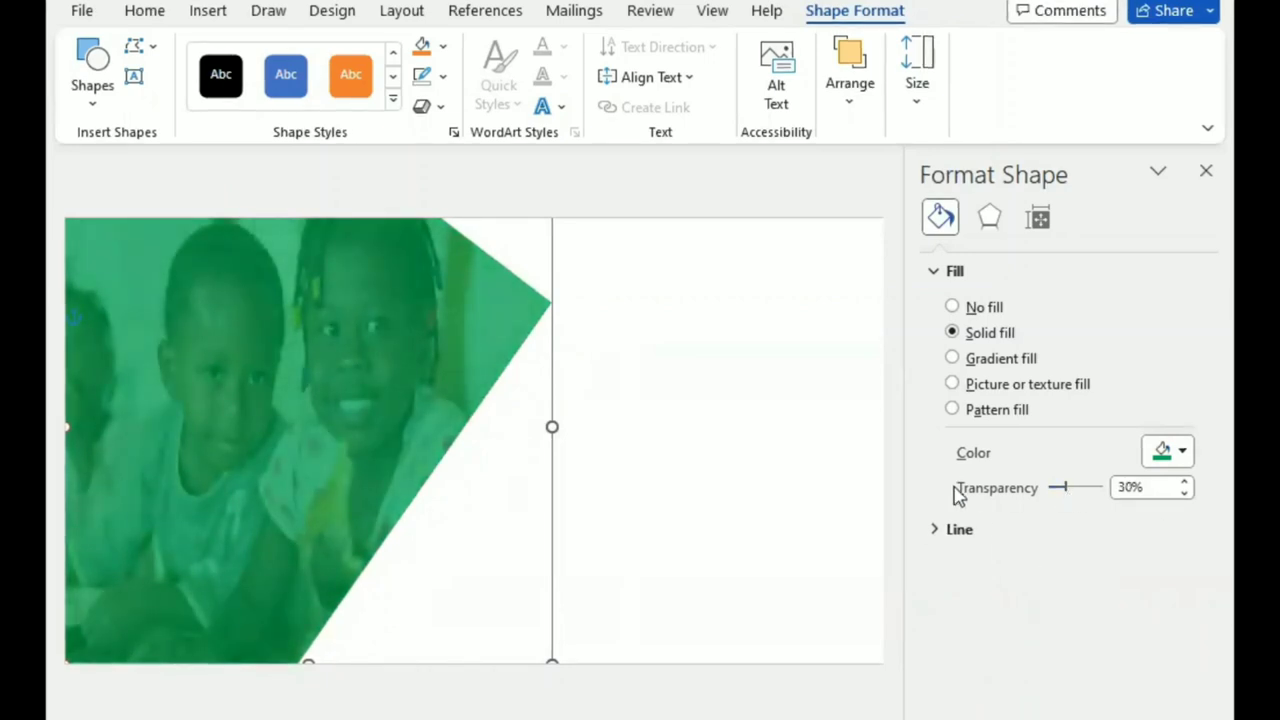
pyautogui.click(1204, 175)
# Step: Select the second pentagon arrow shape from the Selection Pane and view recolour options
pyautogui.click(852, 95)
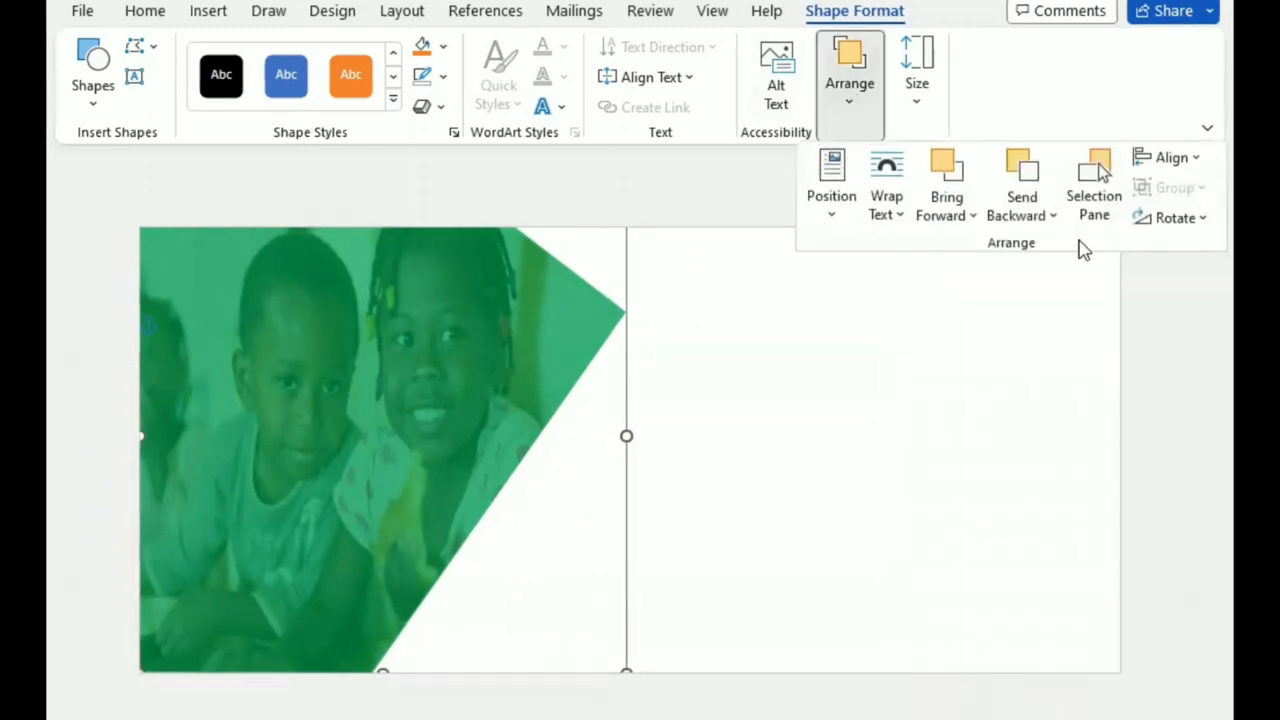
pyautogui.click(1094, 190)
pyautogui.click(1062, 287)
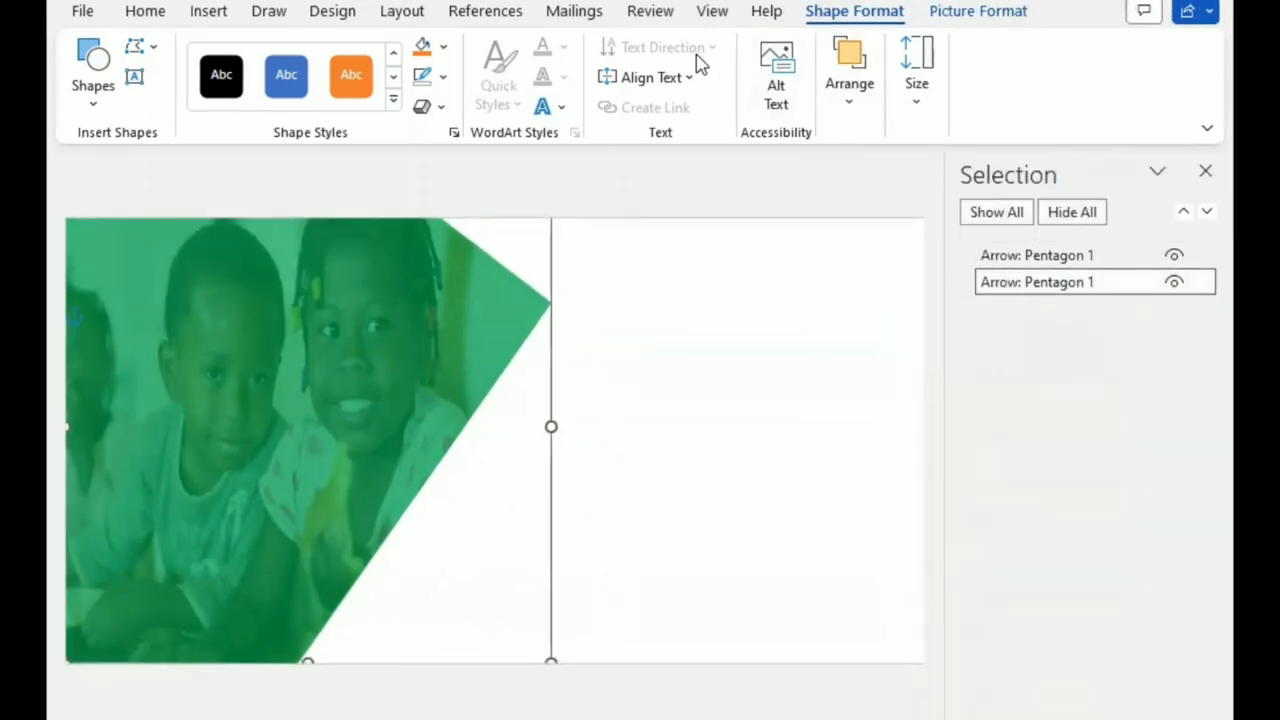
pyautogui.click(947, 18)
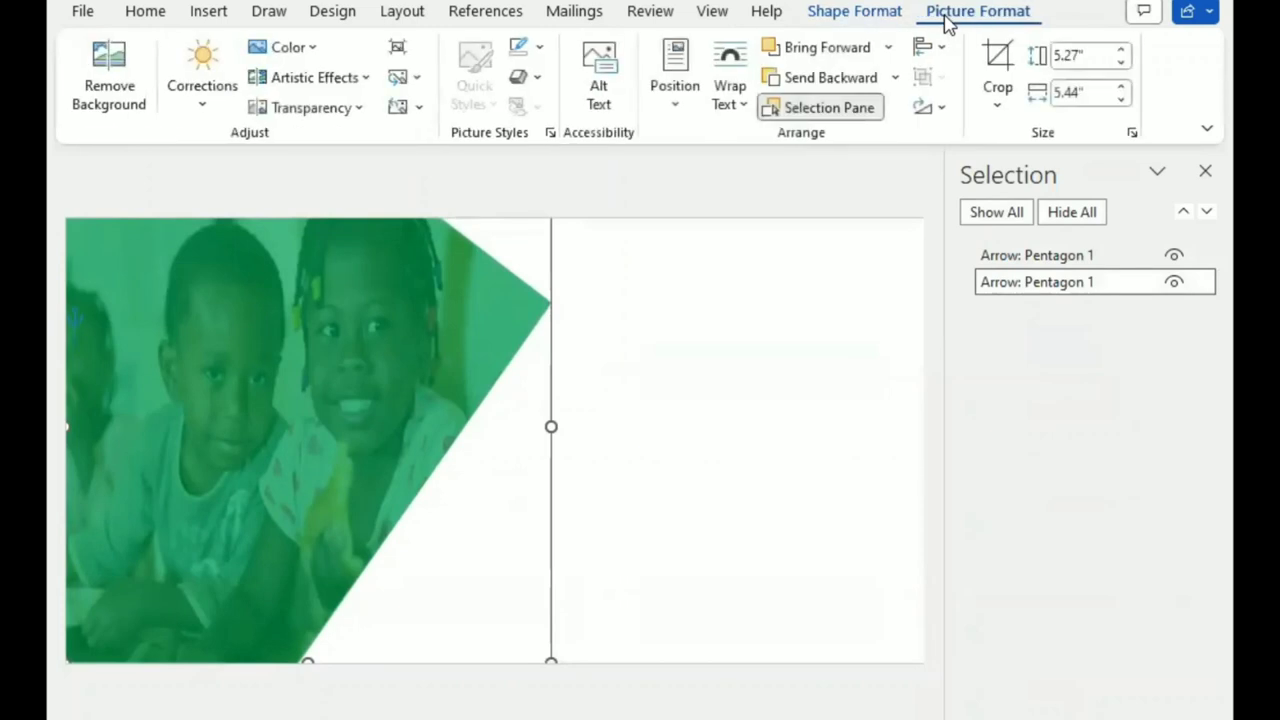
pyautogui.click(310, 52)
# Step: Close the recolour and selection panes and draw an isosceles triangle across the lower banner
pyautogui.click(488, 294)
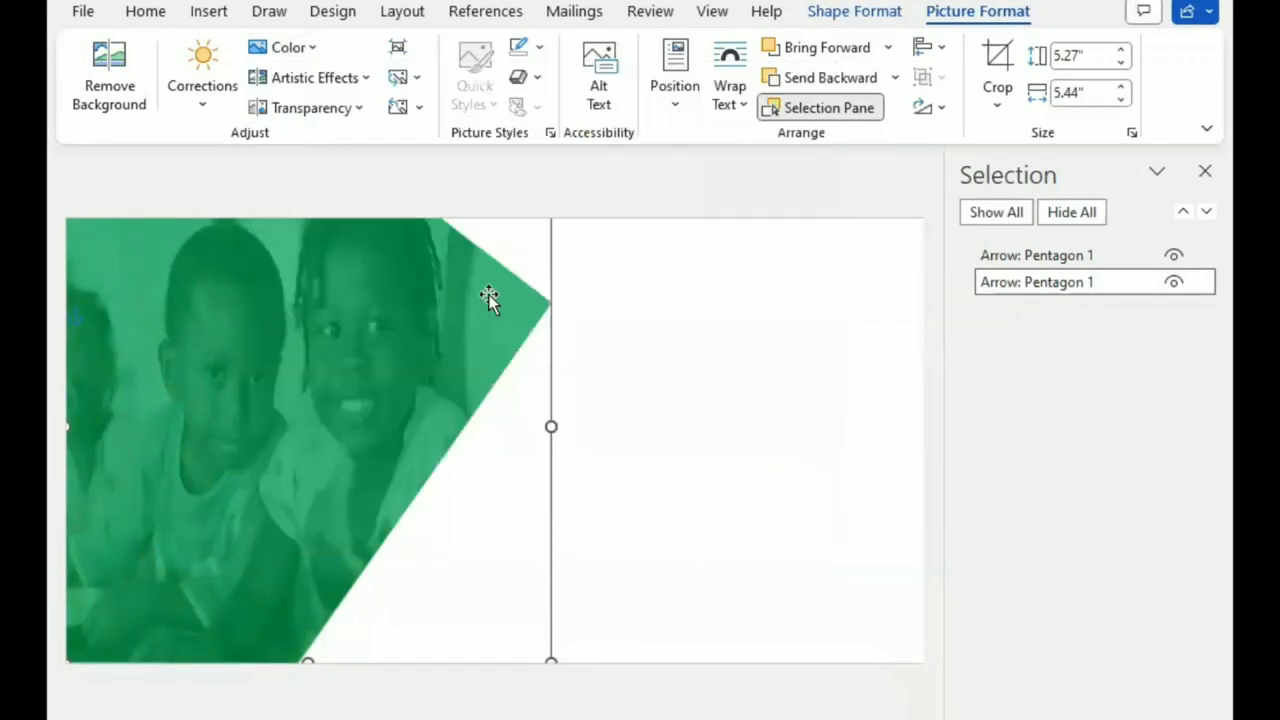
pyautogui.click(1203, 177)
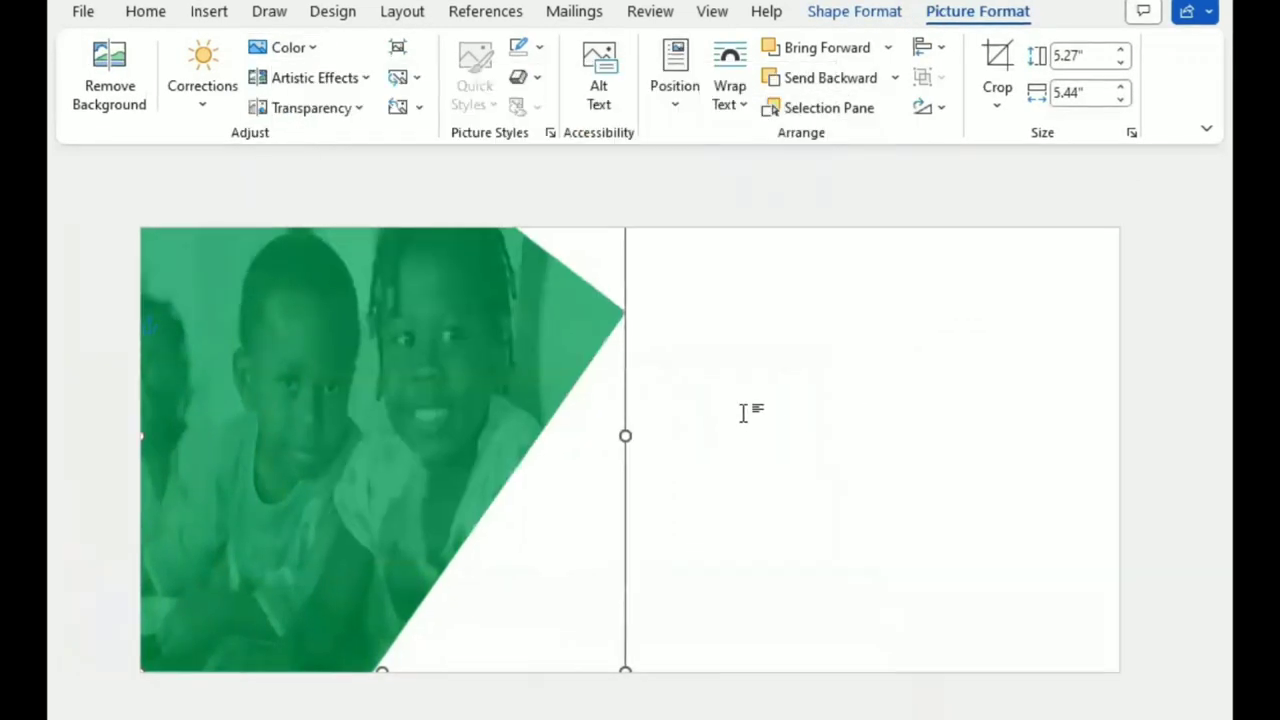
pyautogui.click(743, 413)
pyautogui.click(209, 11)
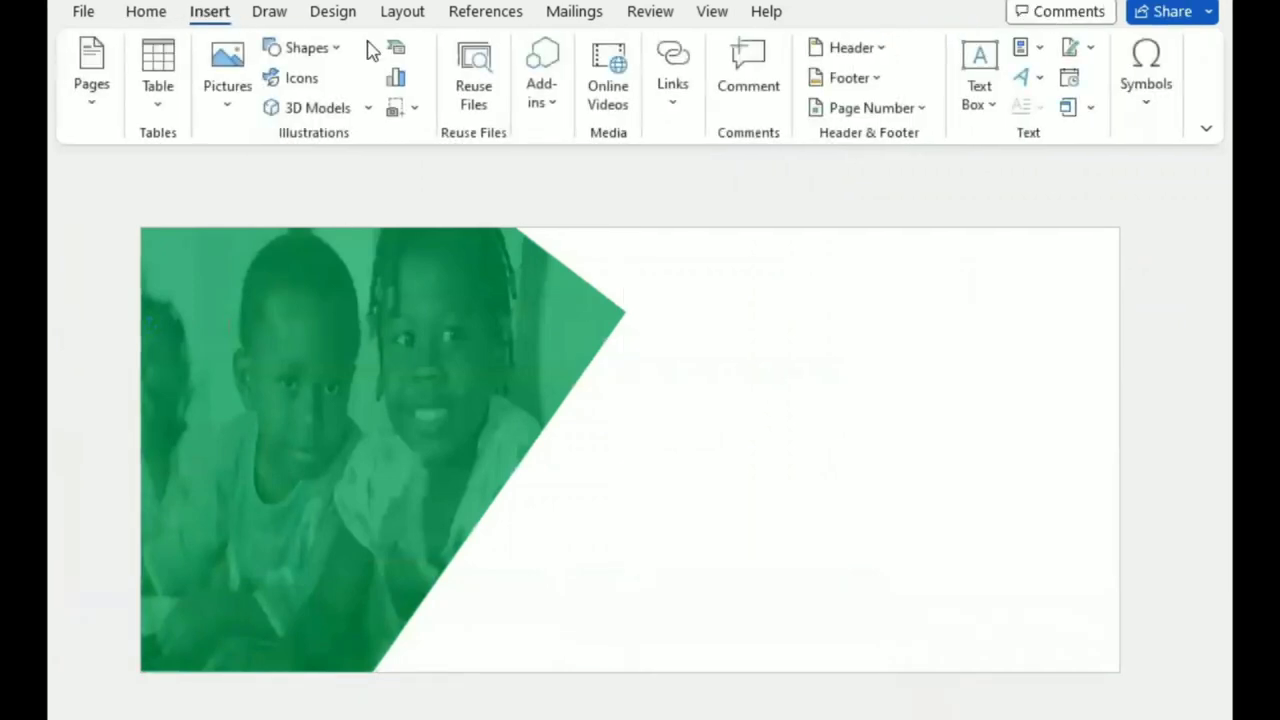
pyautogui.click(323, 49)
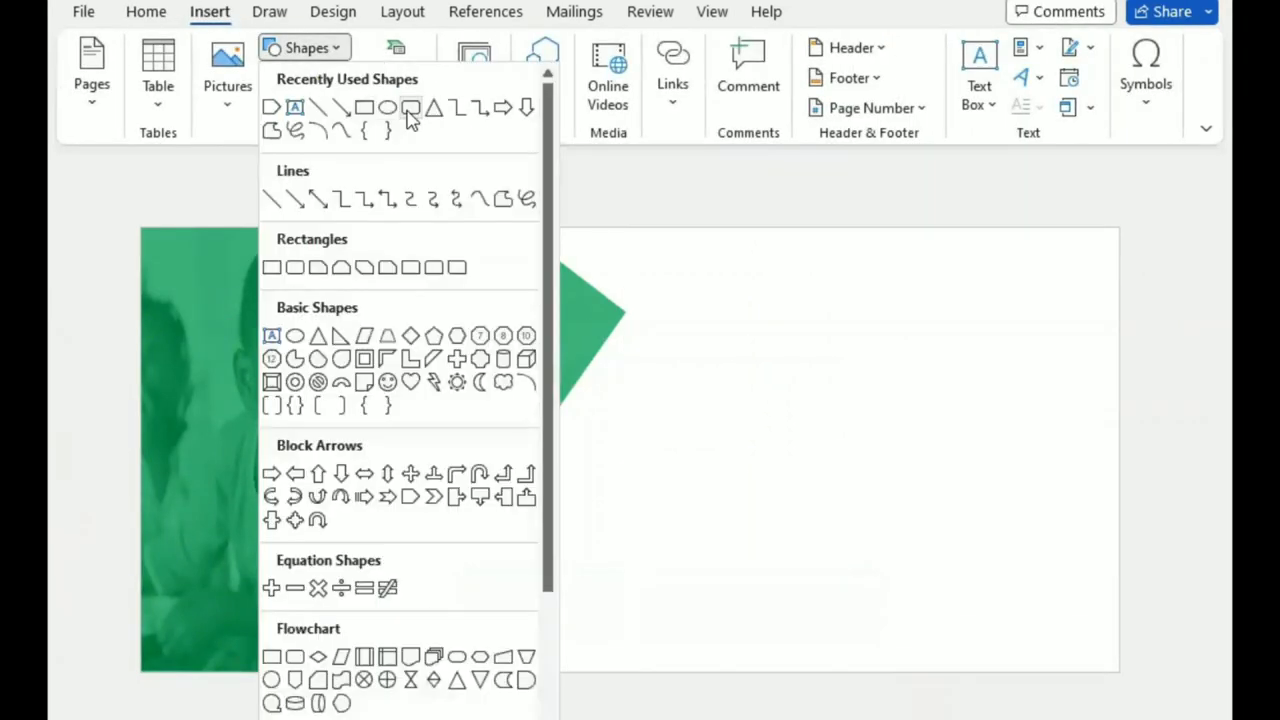
pyautogui.click(436, 110)
pyautogui.moveTo(445, 401); pyautogui.dragTo(810, 673)
# Step: Widen, heighten and position the triangle along the banner's bottom edge
pyautogui.moveTo(618, 605)
pyautogui.mouseDown()
pyautogui.moveTo(510, 572)
pyautogui.moveTo(501, 605)
pyautogui.mouseUp()
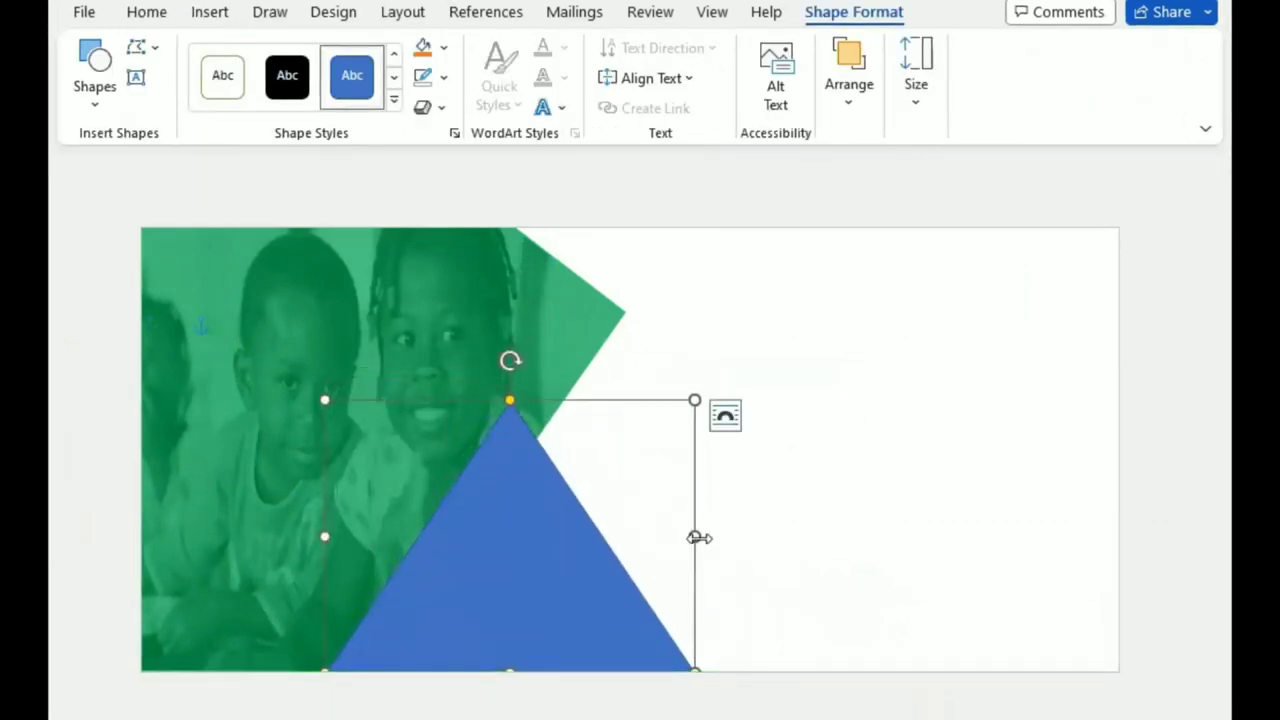
pyautogui.moveTo(698, 537); pyautogui.dragTo(749, 543)
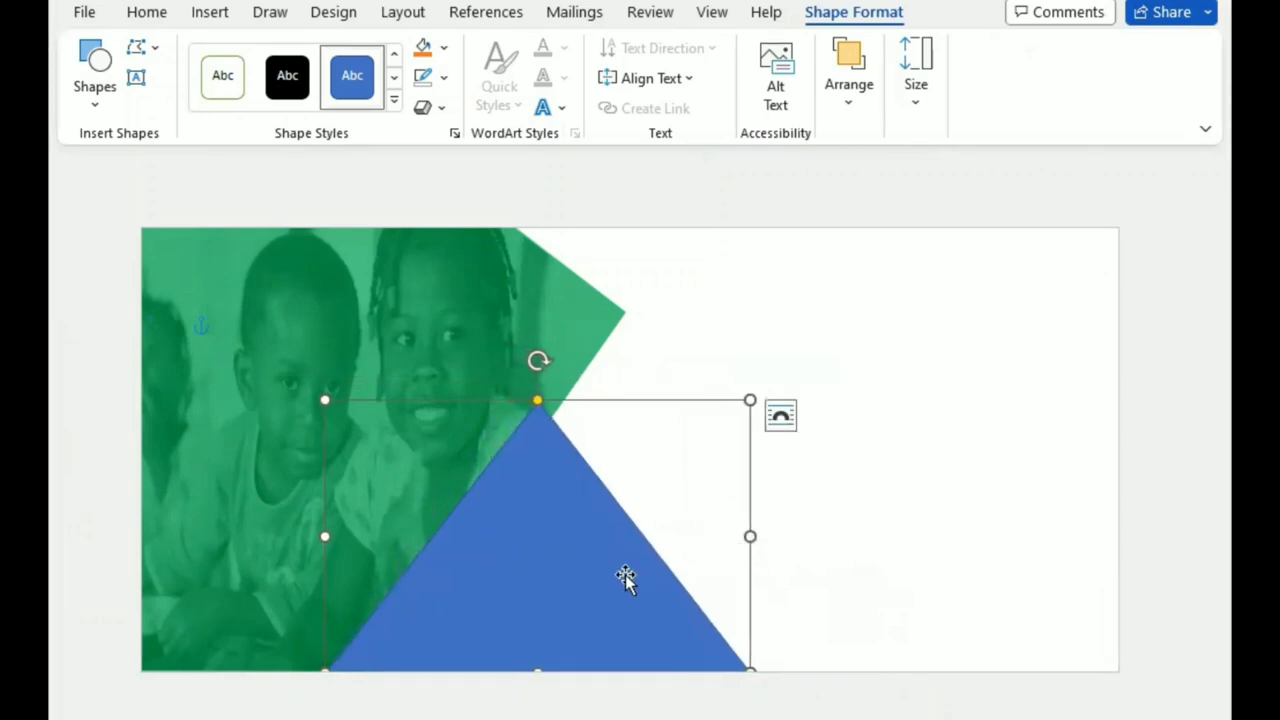
pyautogui.moveTo(563, 578); pyautogui.dragTo(572, 535)
pyautogui.moveTo(542, 636); pyautogui.dragTo(542, 646)
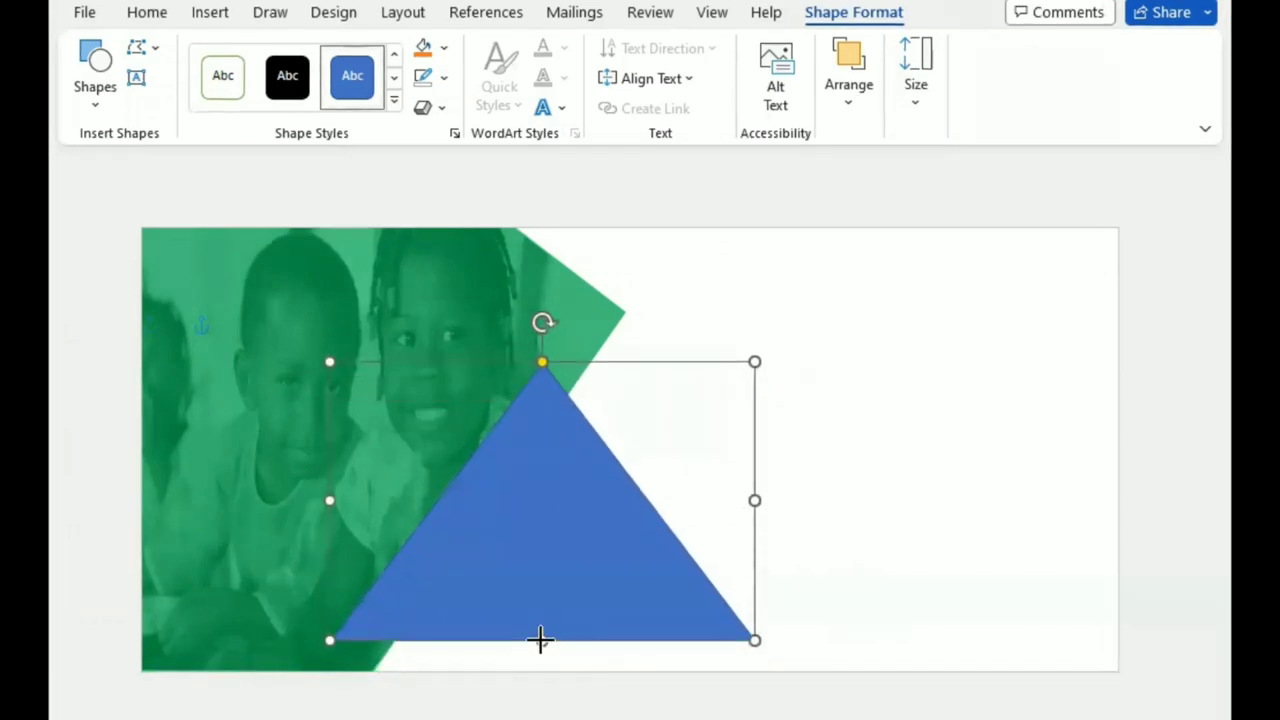
pyautogui.moveTo(552, 547)
pyautogui.mouseDown()
pyautogui.moveTo(552, 574)
pyautogui.moveTo(552, 561)
pyautogui.mouseUp()
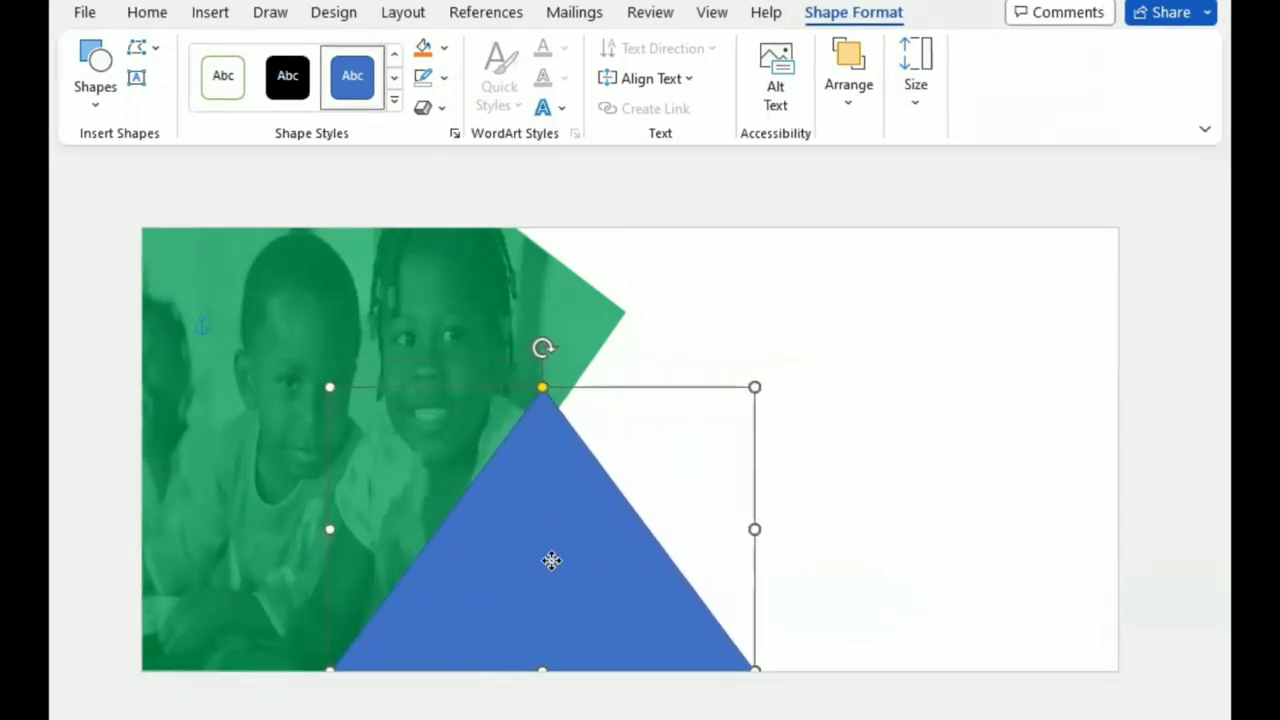
# Step: Fill the triangle with a custom orange colour
pyautogui.click(446, 52)
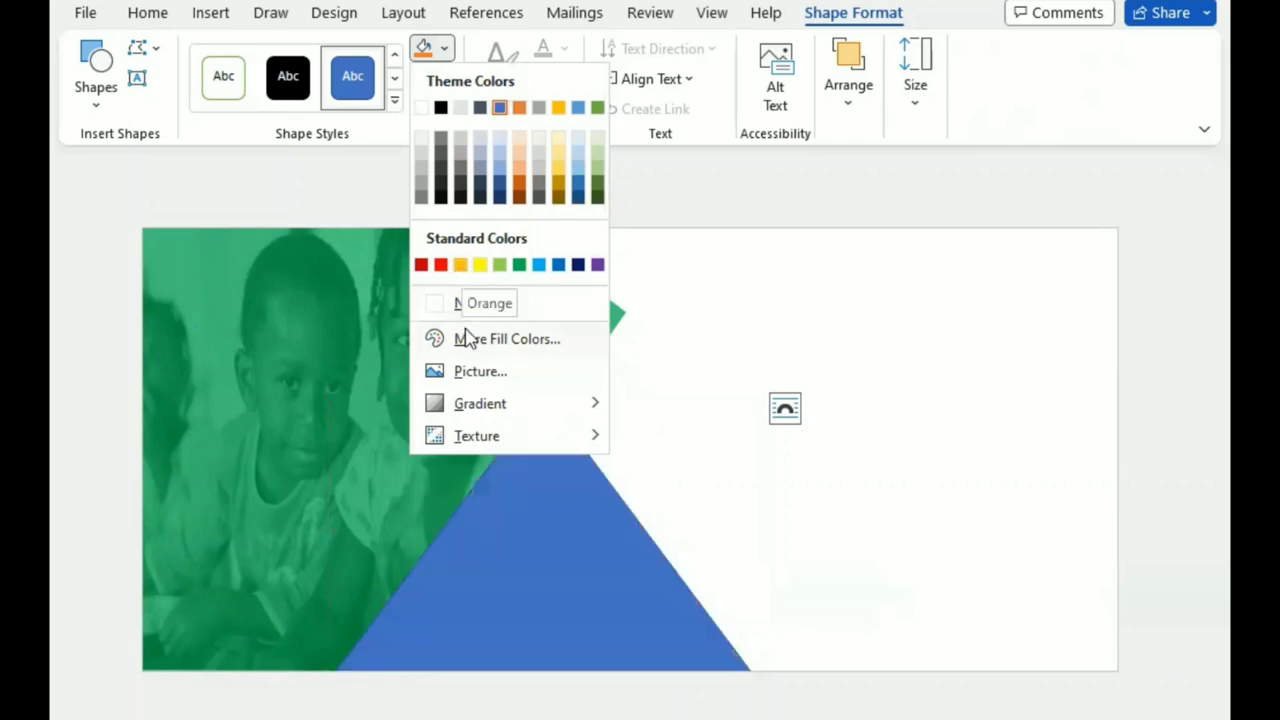
pyautogui.click(540, 339)
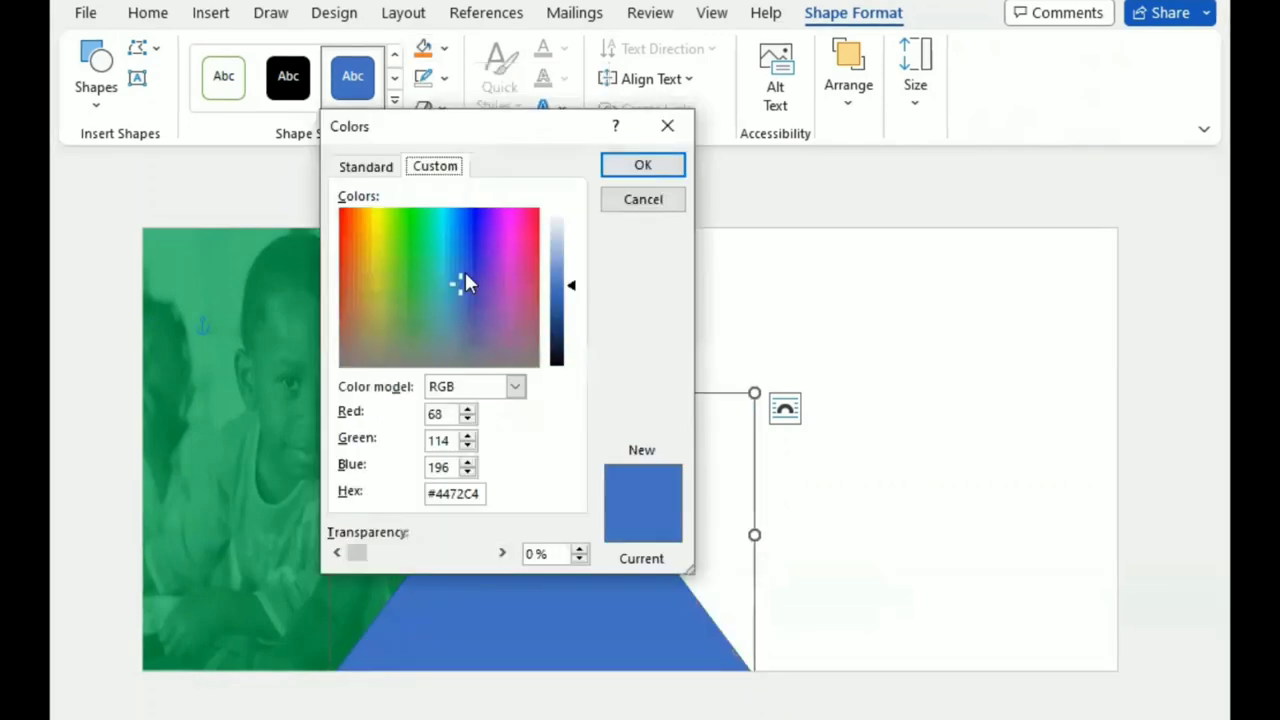
pyautogui.moveTo(460, 275); pyautogui.dragTo(362, 222)
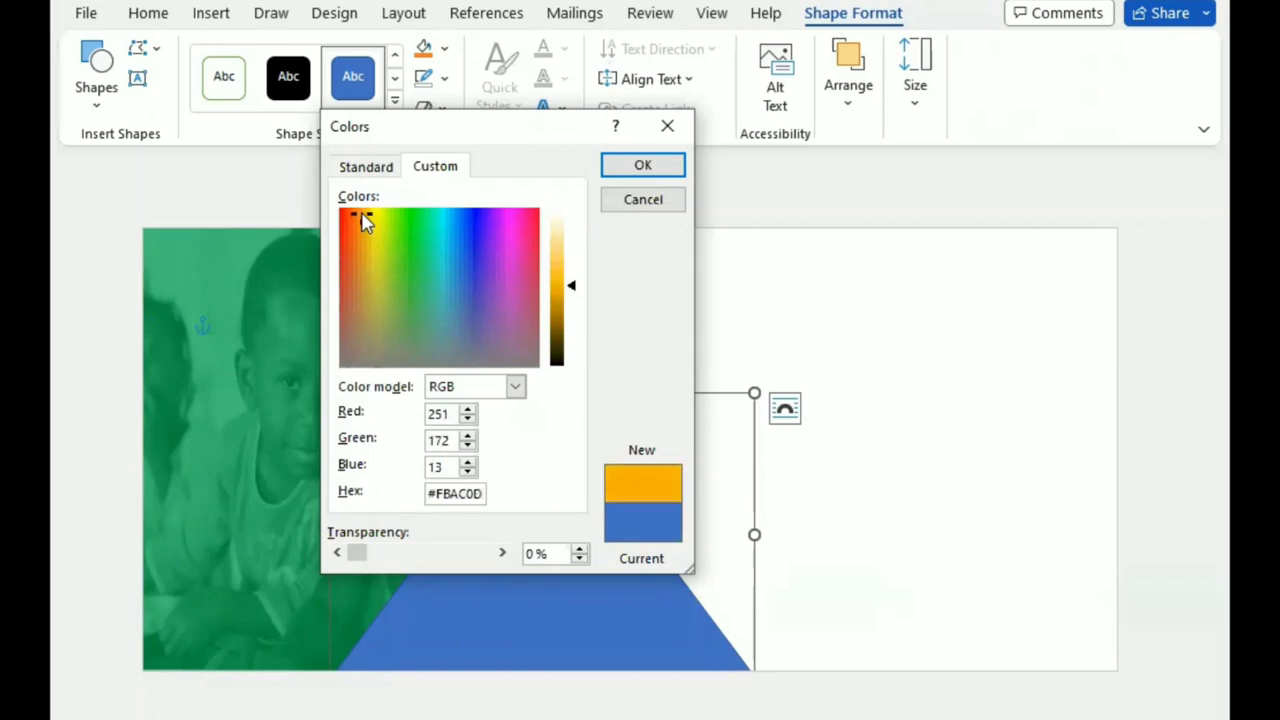
pyautogui.moveTo(571, 285); pyautogui.dragTo(572, 303)
pyautogui.click(640, 168)
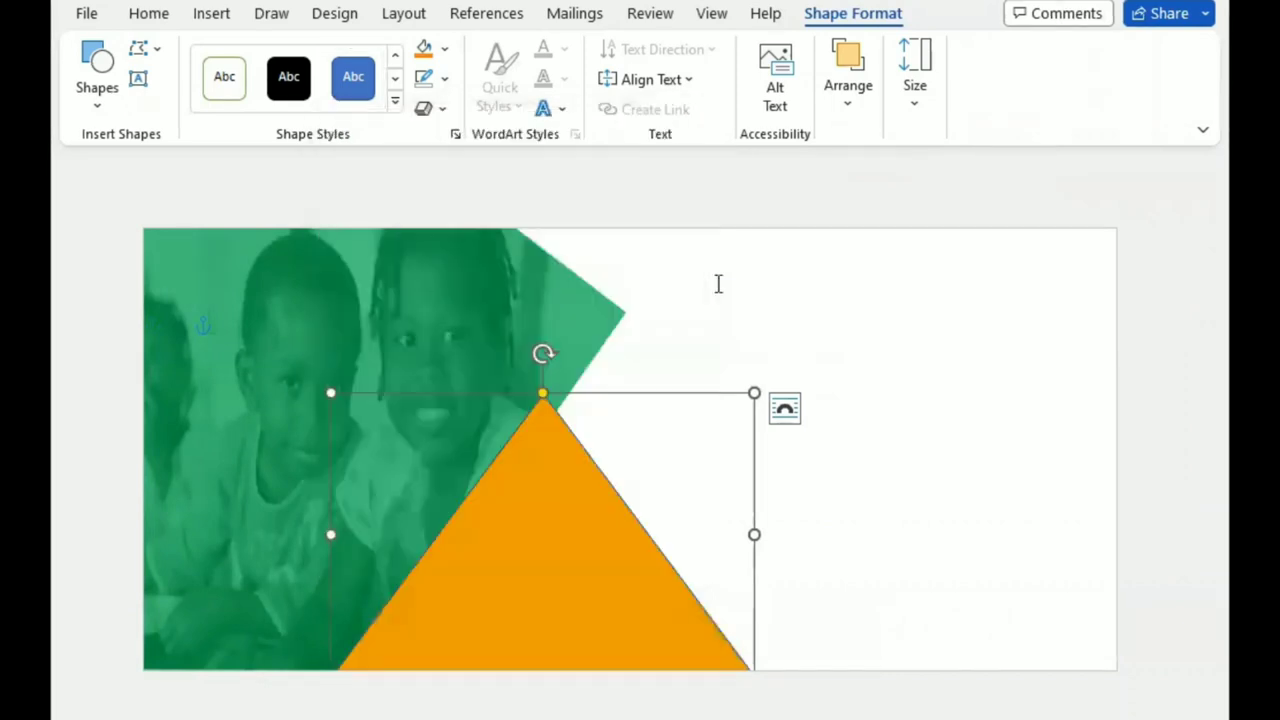
pyautogui.click(446, 80)
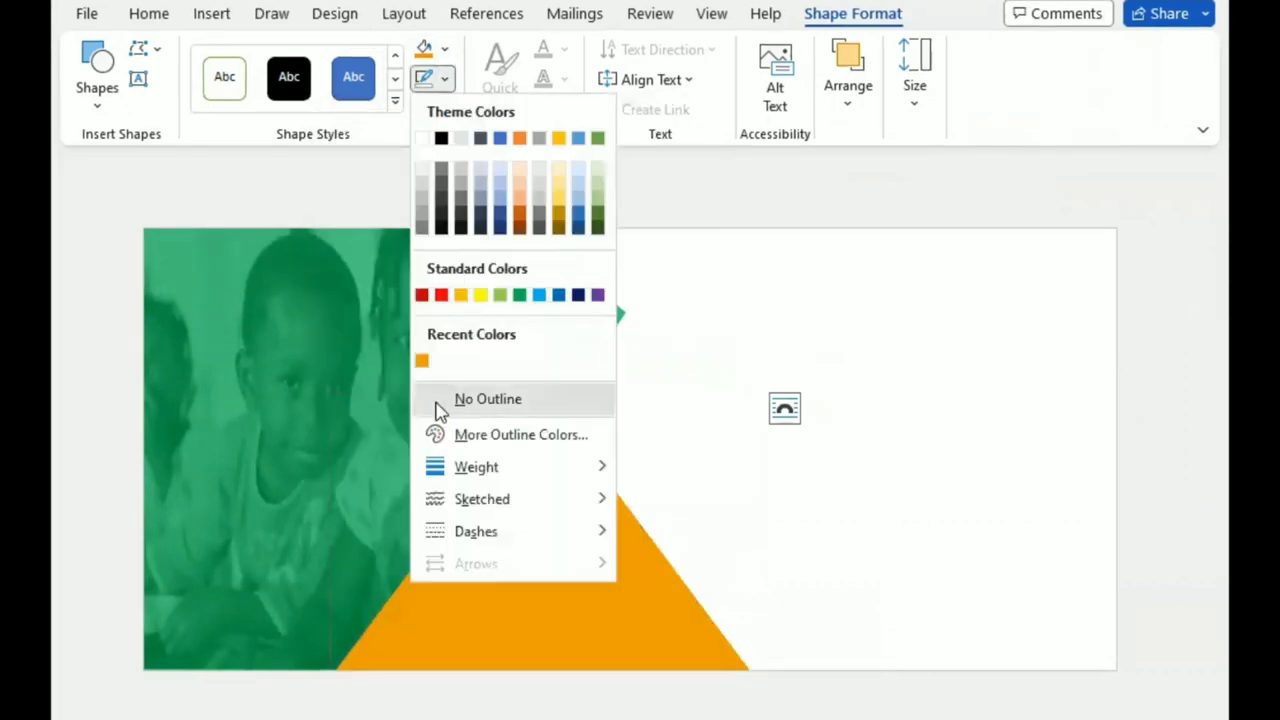
pyautogui.press('Escape')
# Step: Send the triangle behind the green photo shape and widen it slightly to the right
pyautogui.click(851, 106)
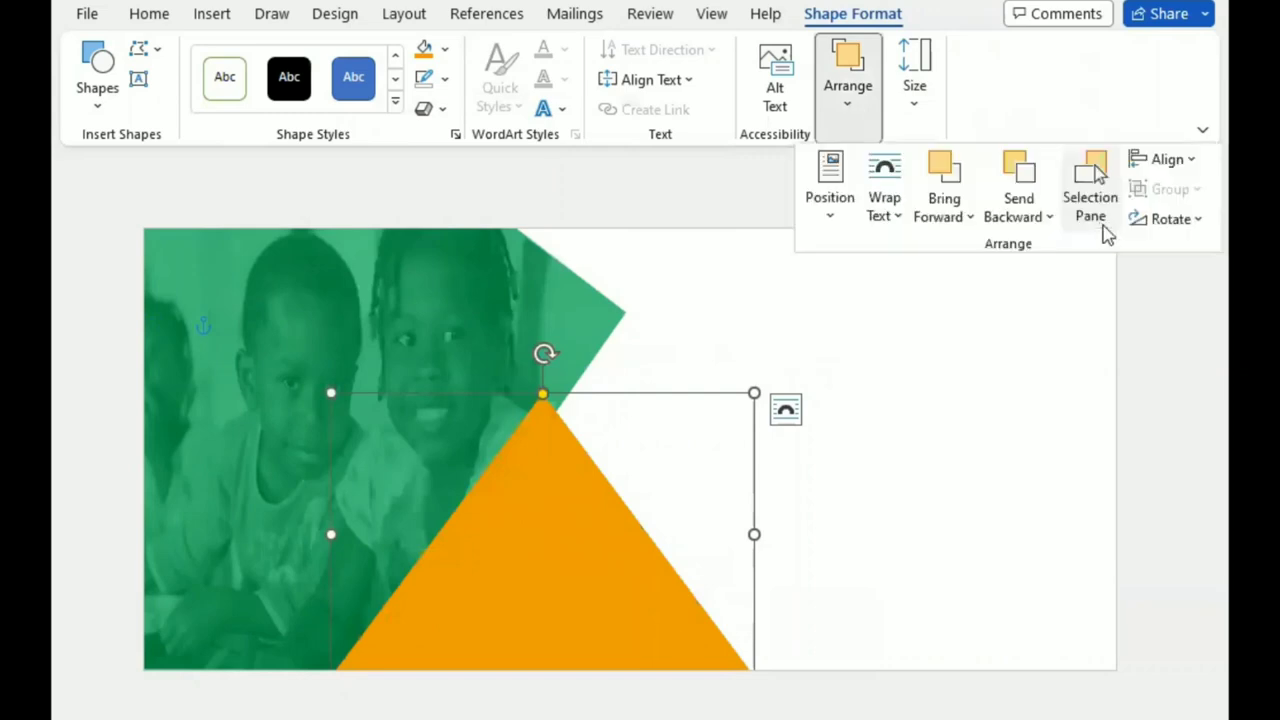
pyautogui.click(1023, 178)
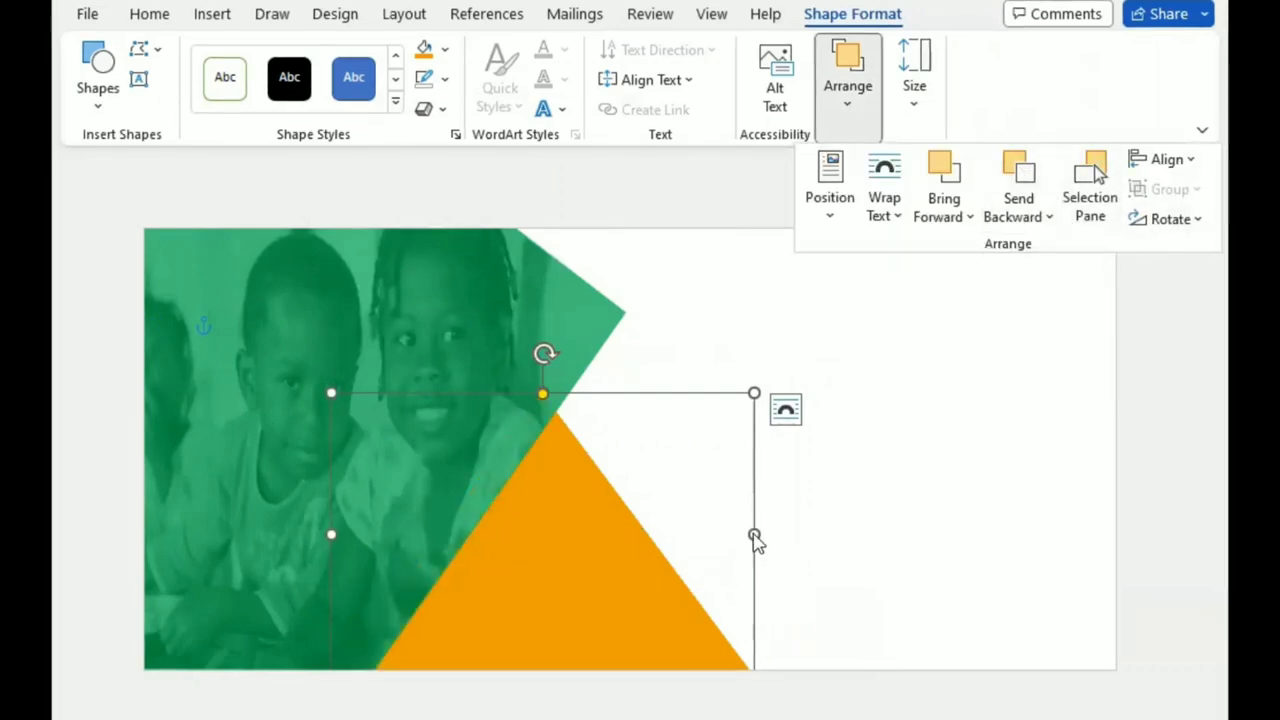
pyautogui.moveTo(754, 534); pyautogui.dragTo(767, 536)
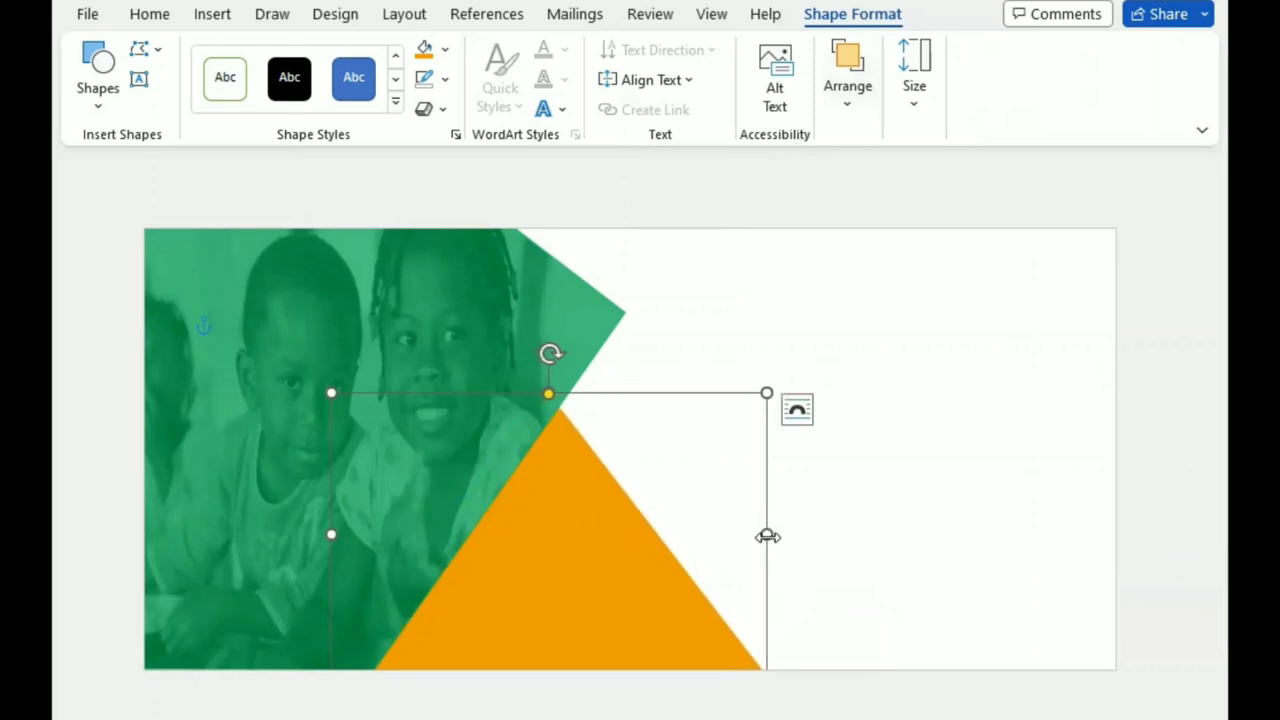
pyautogui.click(702, 332)
pyautogui.click(213, 14)
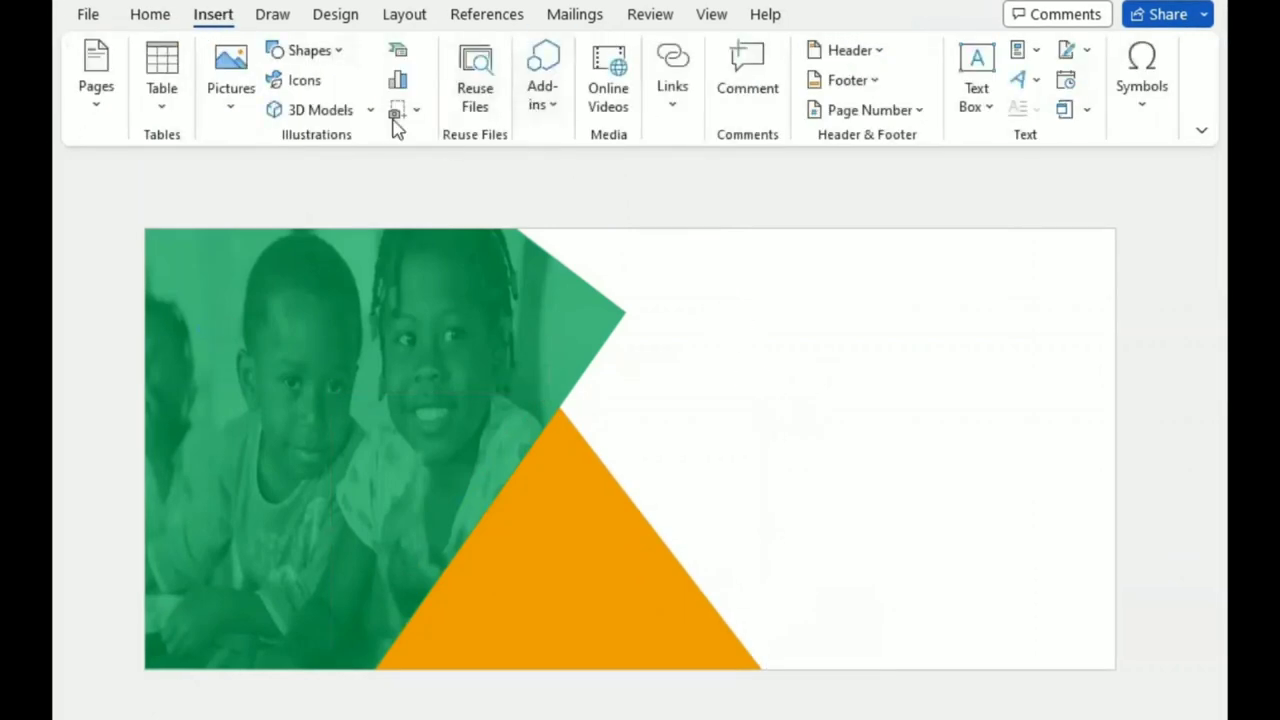
# Step: Draw a rectangle over the banner's right side, aligned to the top edge and extended down
pyautogui.click(330, 52)
pyautogui.click(366, 110)
pyautogui.moveTo(544, 237); pyautogui.dragTo(1117, 592)
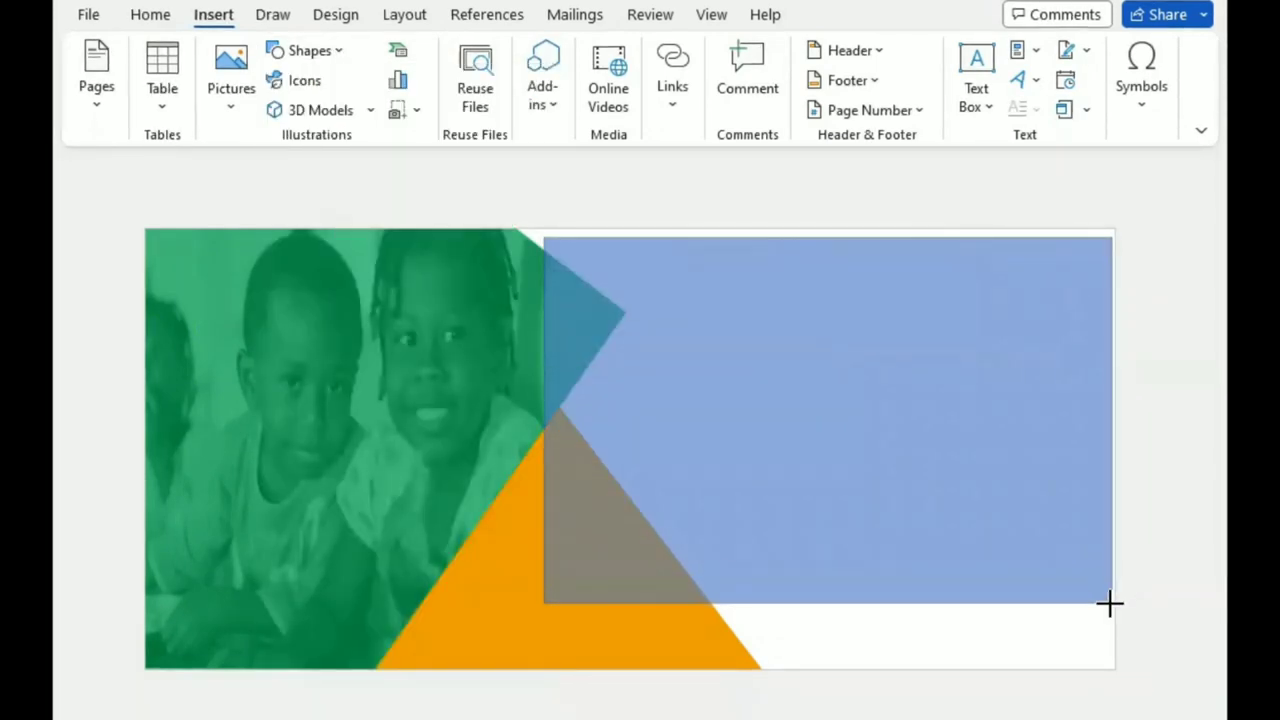
pyautogui.moveTo(1117, 592); pyautogui.dragTo(1114, 607)
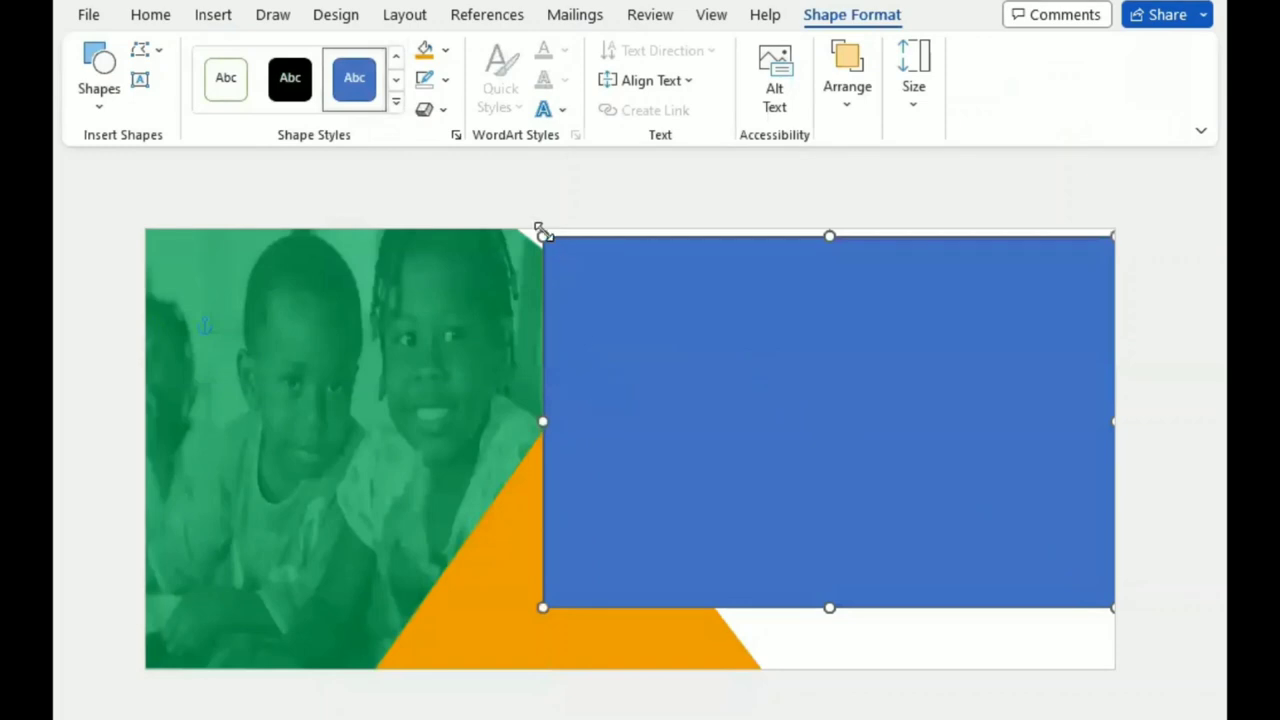
pyautogui.moveTo(541, 233); pyautogui.dragTo(522, 228)
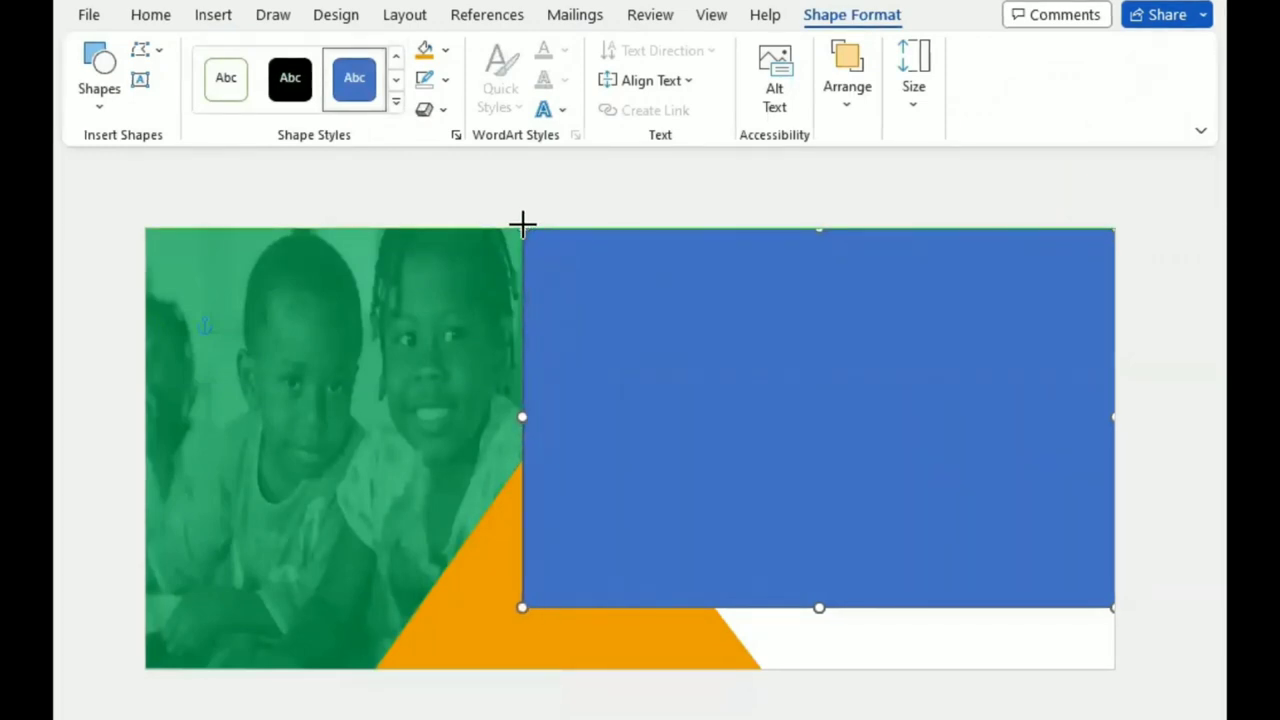
pyautogui.moveTo(522, 225); pyautogui.dragTo(524, 227)
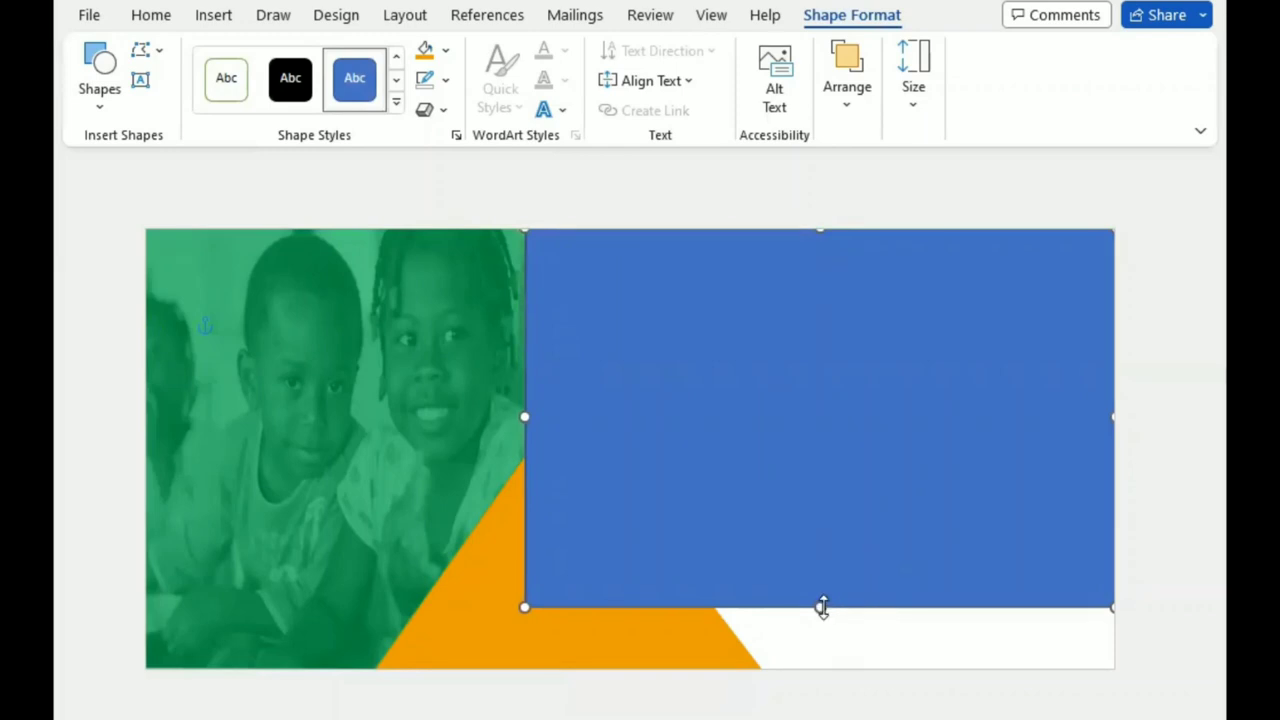
pyautogui.moveTo(821, 607); pyautogui.dragTo(820, 610)
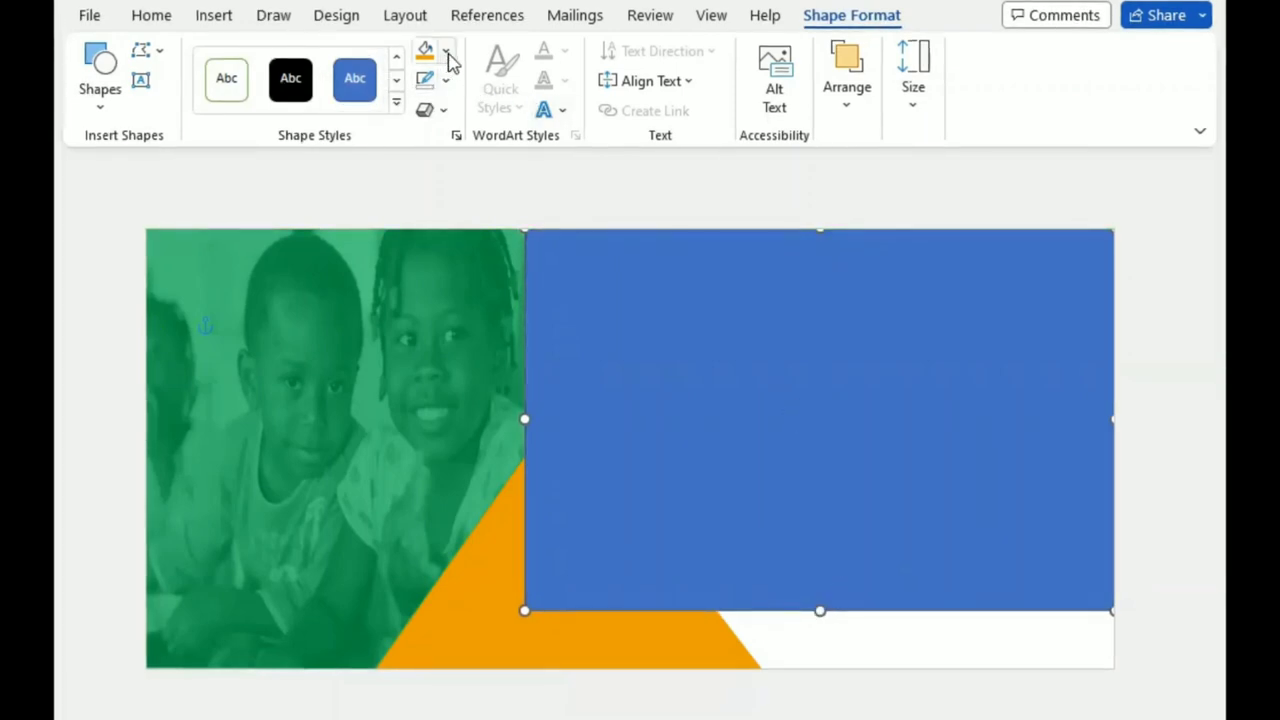
# Step: Fill the rectangle with the photo of two smiling children
pyautogui.click(447, 54)
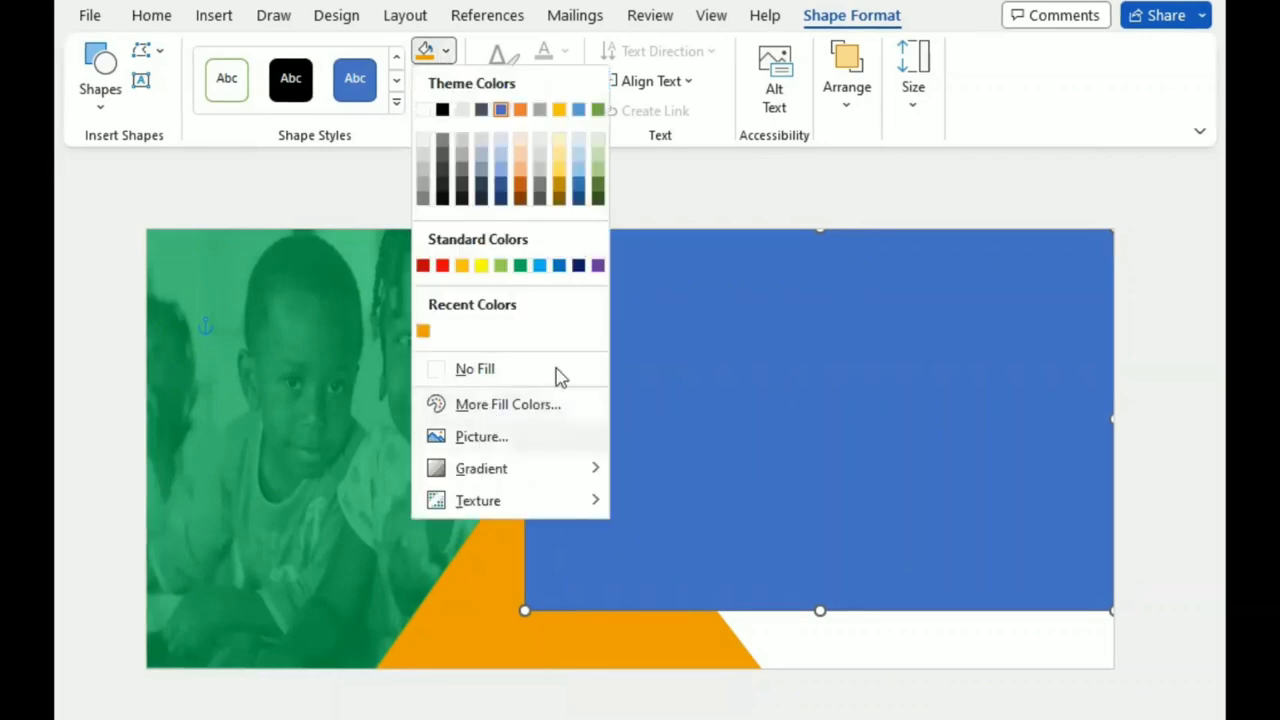
pyautogui.click(481, 436)
pyautogui.click(543, 294)
pyautogui.scroll(-2, 540, 191)
pyautogui.scroll(-2, 543, 183)
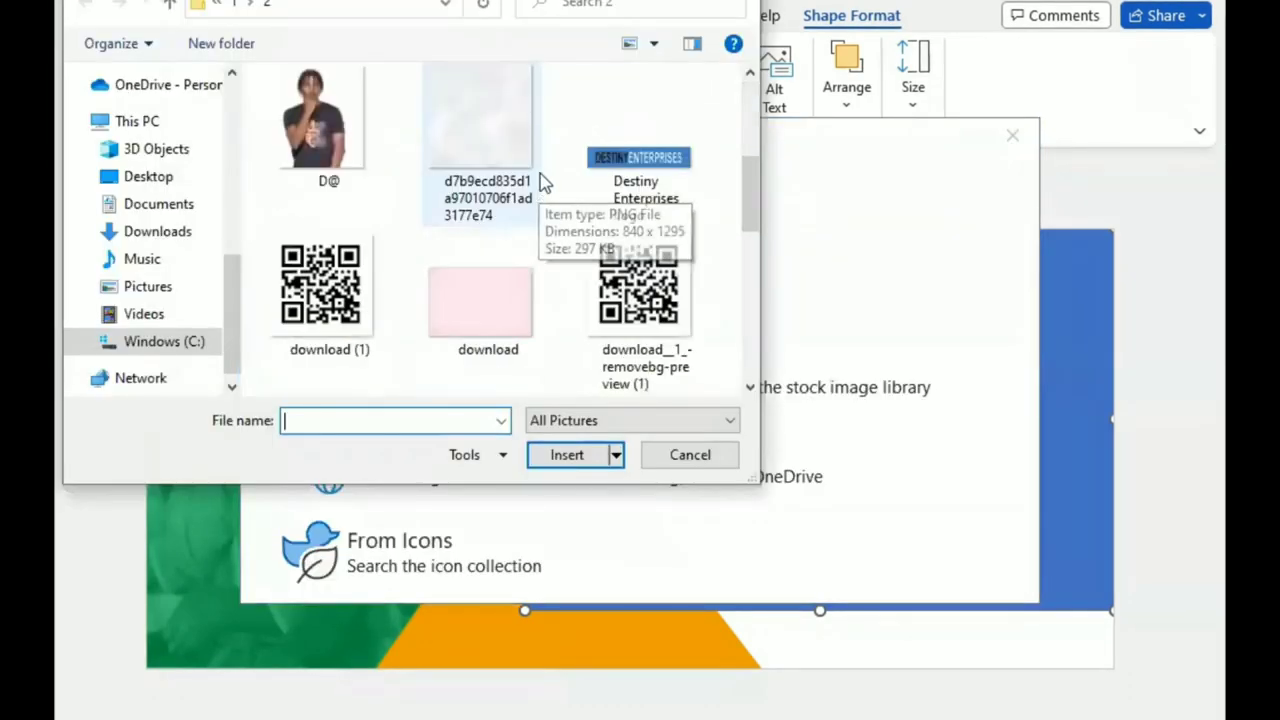
pyautogui.scroll(-3, 570, 190)
pyautogui.scroll(-3, 529, 206)
pyautogui.scroll(3, 434, 200)
pyautogui.click(335, 148)
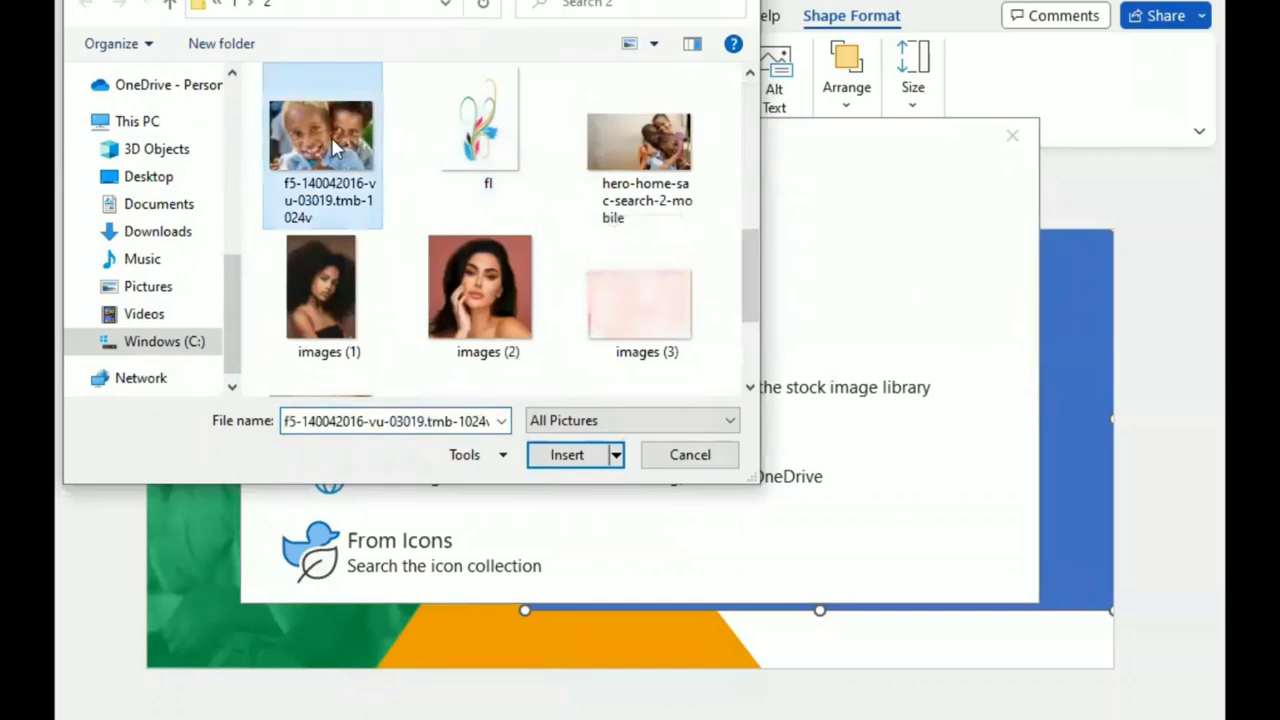
pyautogui.click(570, 457)
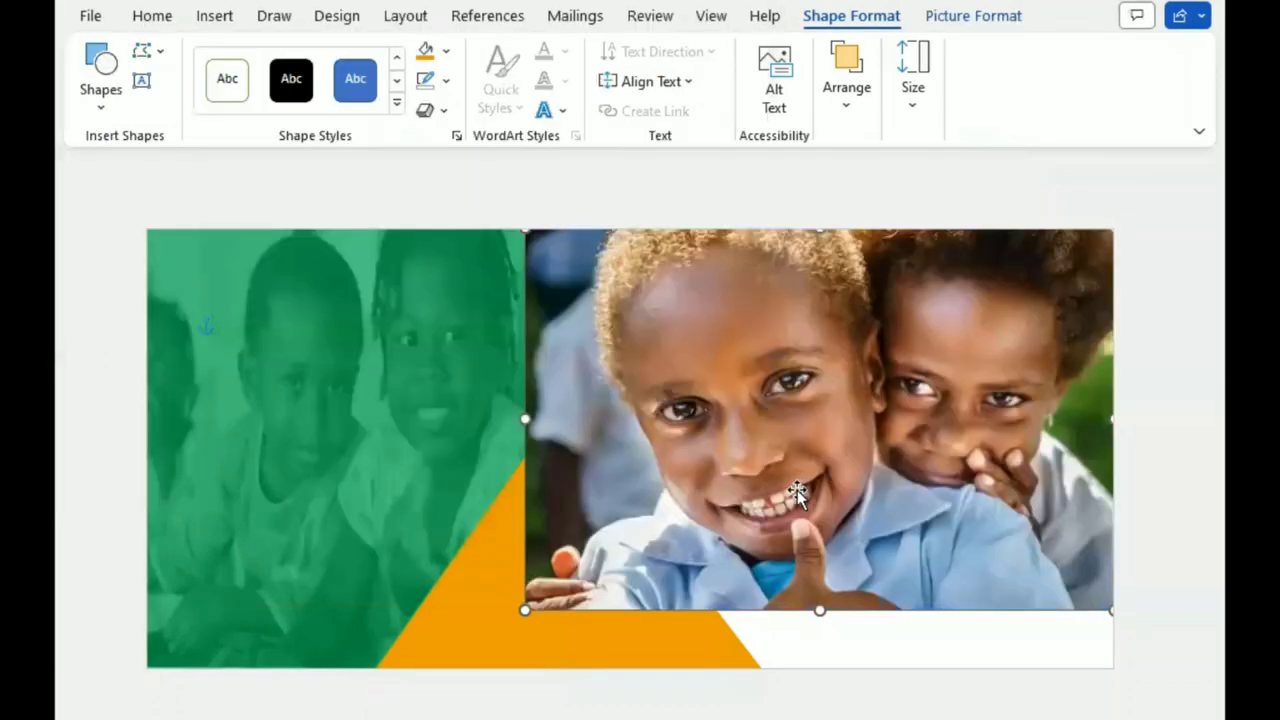
# Step: Send the photo backward twice, behind the green and orange triangles
pyautogui.click(943, 17)
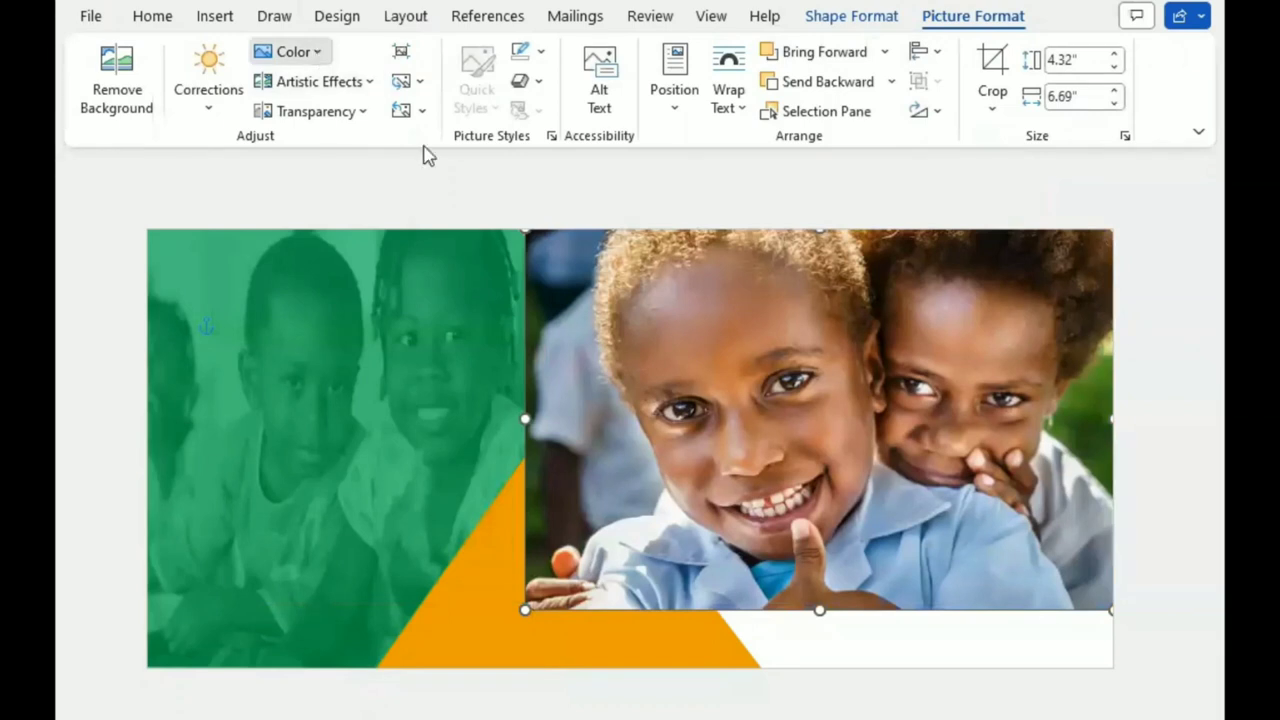
pyautogui.click(822, 85)
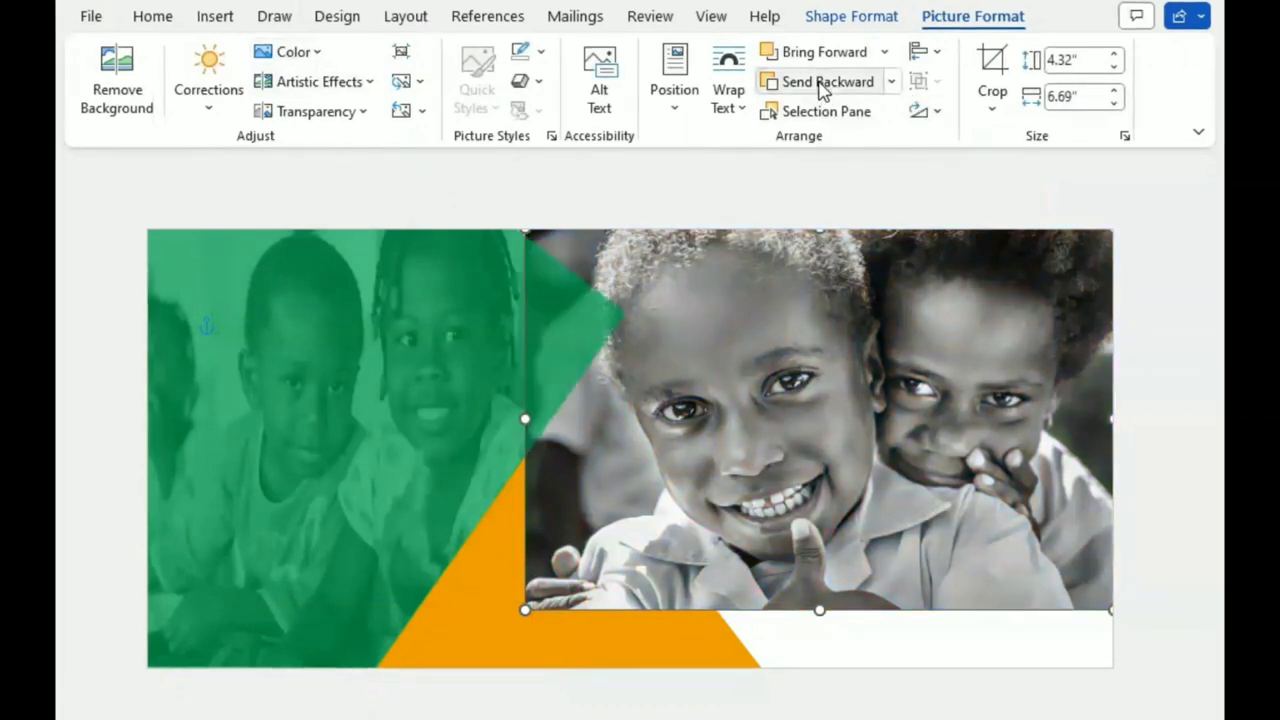
pyautogui.click(822, 85)
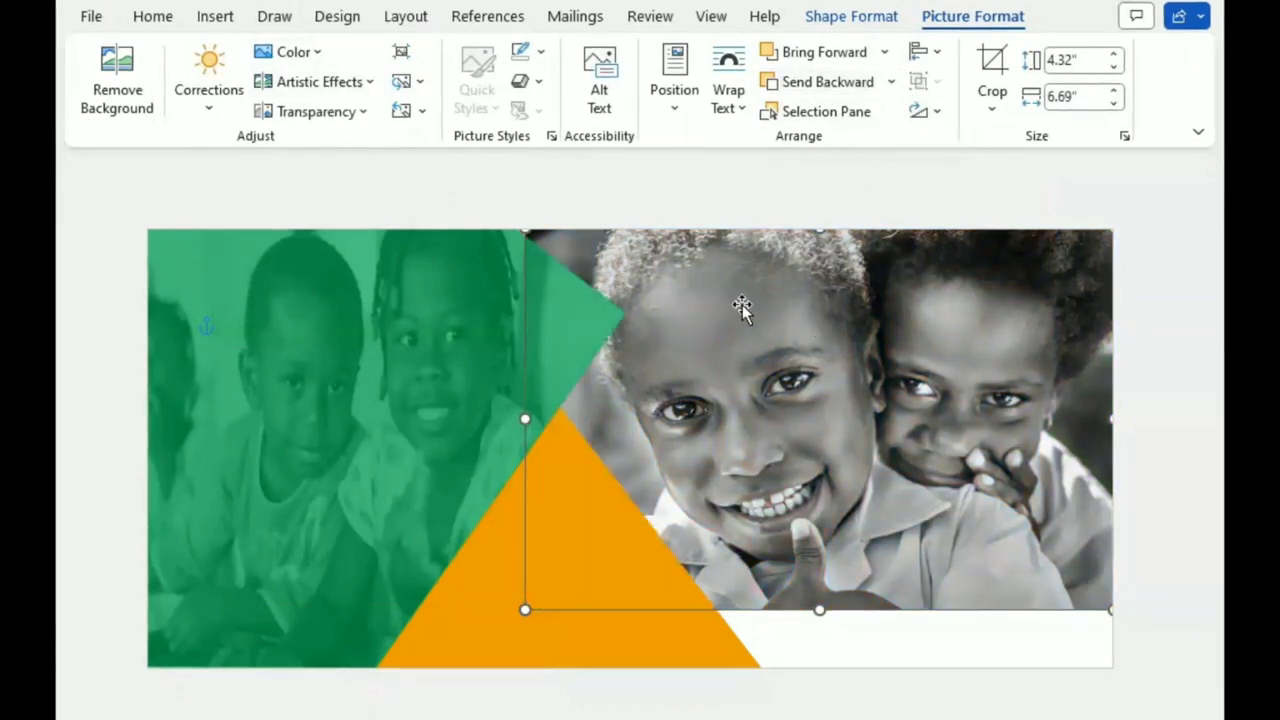
pyautogui.click(1156, 424)
pyautogui.click(774, 458)
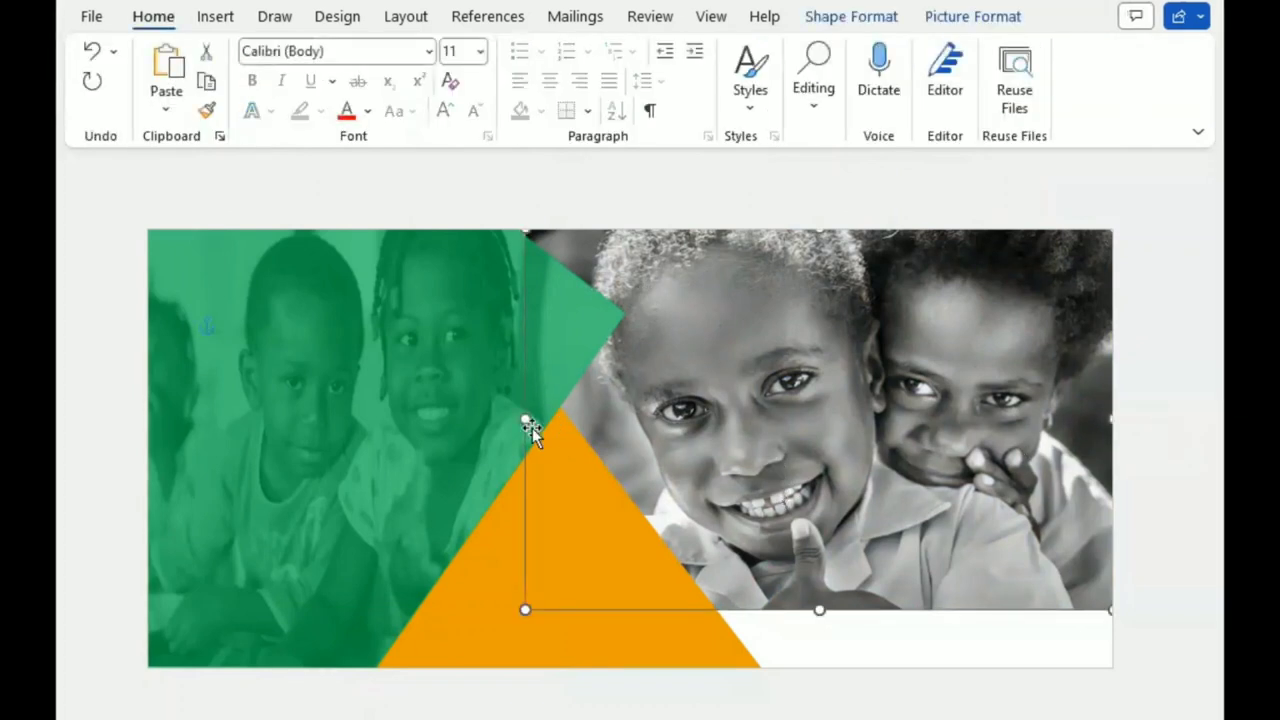
# Step: Extend the photo leftward, then copy the orange triangle to the bottom right and size it
pyautogui.moveTo(521, 418); pyautogui.dragTo(507, 418)
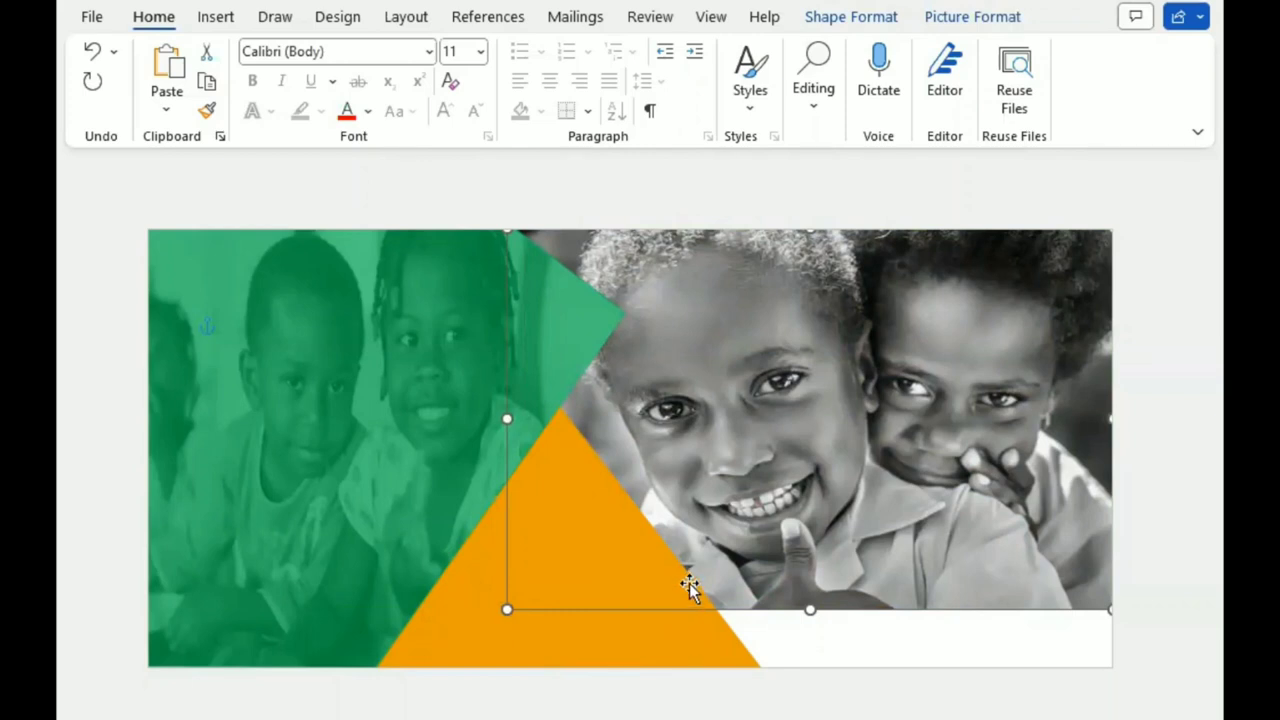
pyautogui.click(1193, 483)
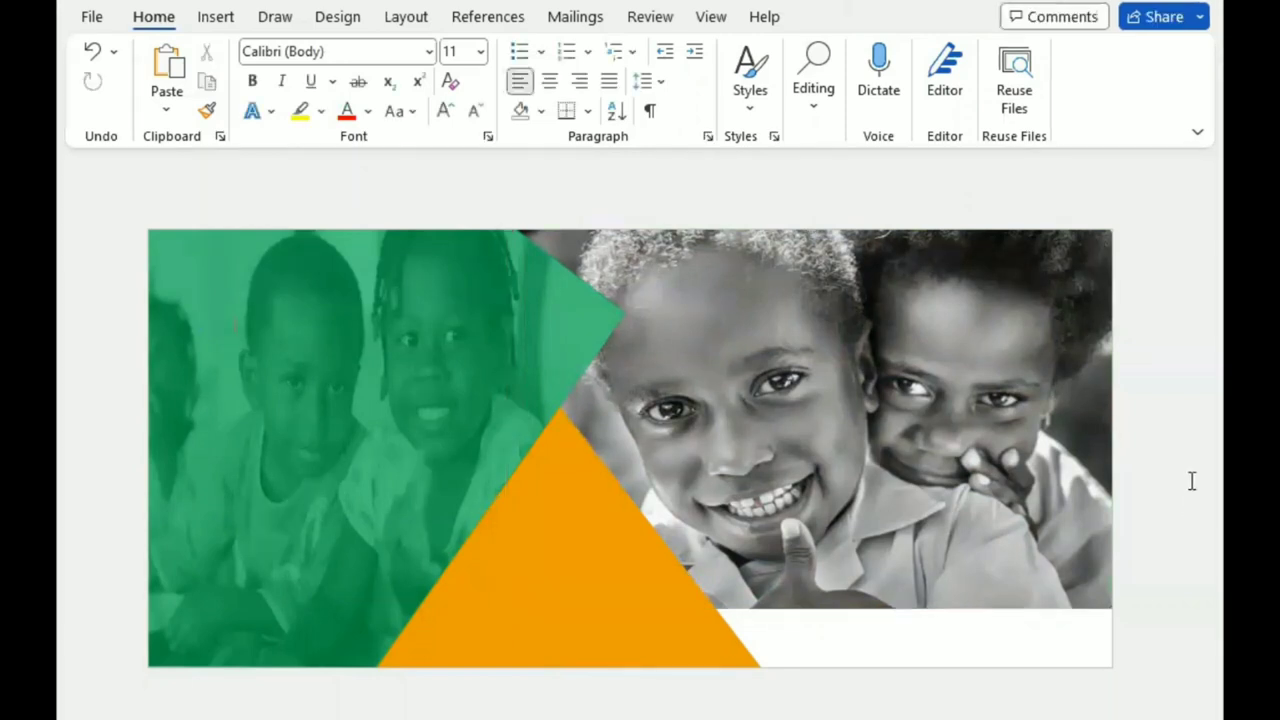
pyautogui.click(603, 606)
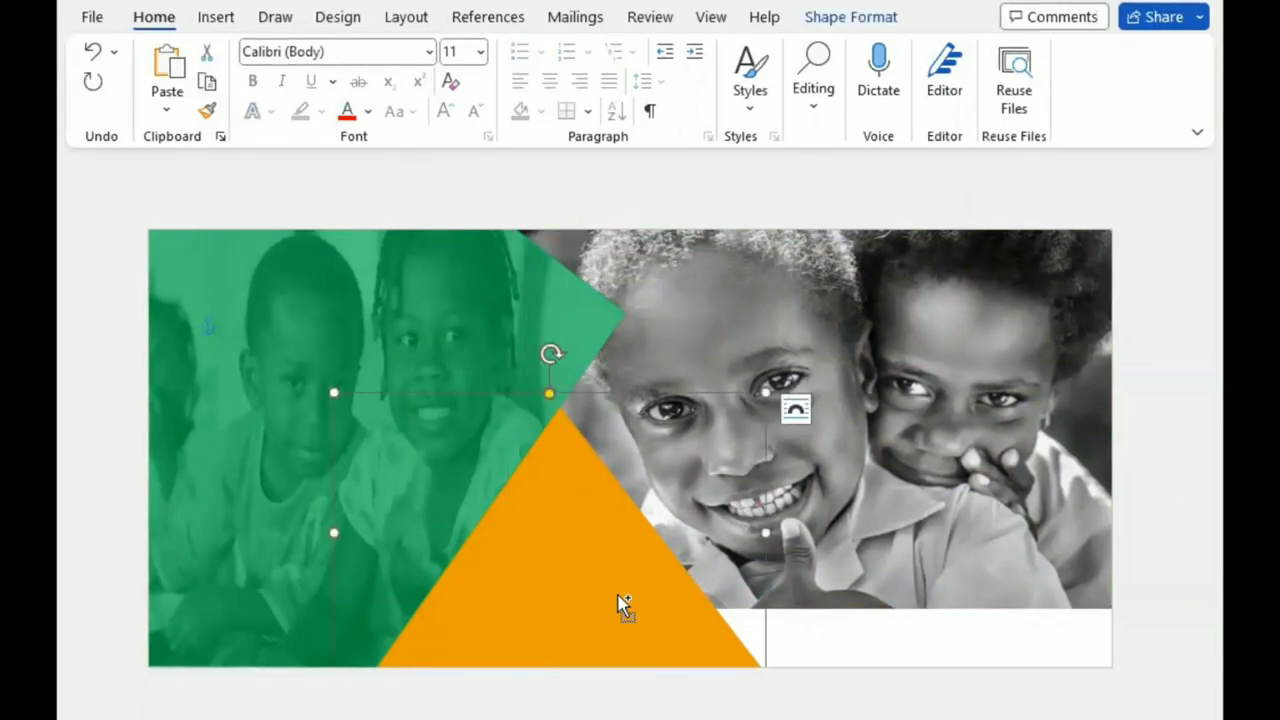
pyautogui.keyDown('ctrl'); pyautogui.moveTo(620, 604); pyautogui.dragTo(940, 553); pyautogui.keyUp('ctrl')
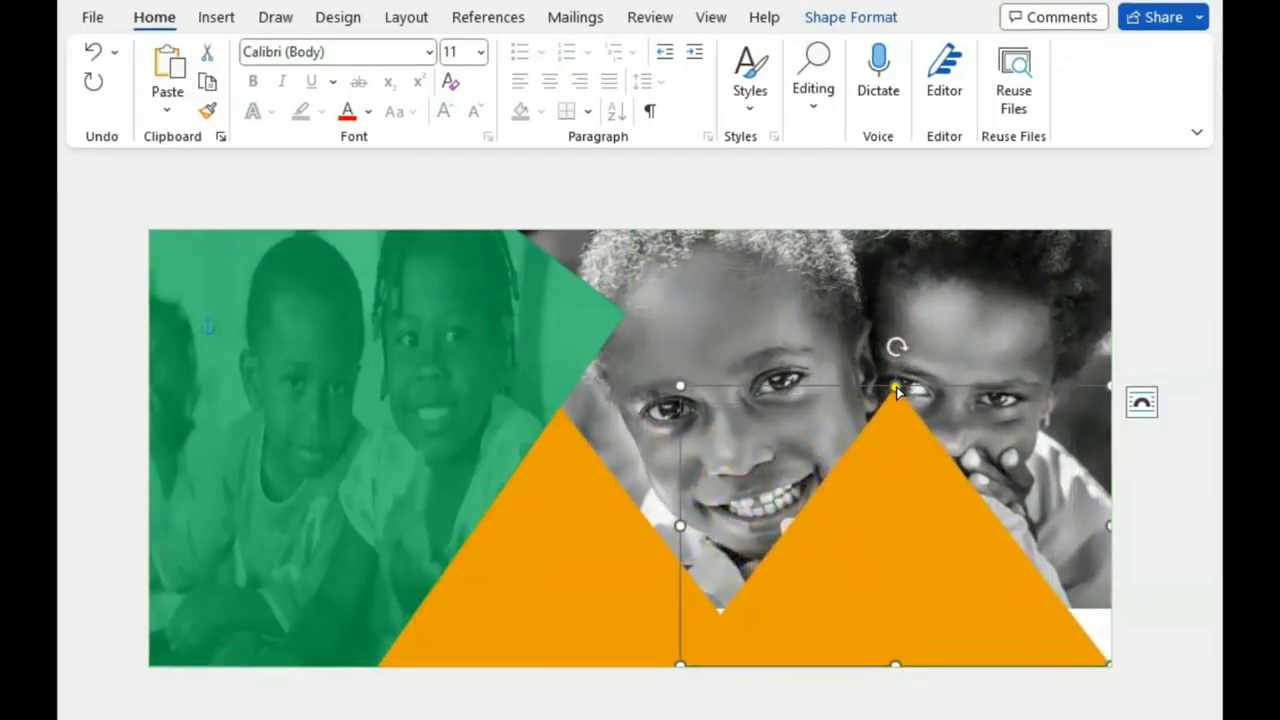
pyautogui.moveTo(897, 391); pyautogui.dragTo(1026, 388)
pyautogui.moveTo(984, 549); pyautogui.dragTo(1024, 551)
pyautogui.moveTo(1068, 390); pyautogui.dragTo(1056, 389)
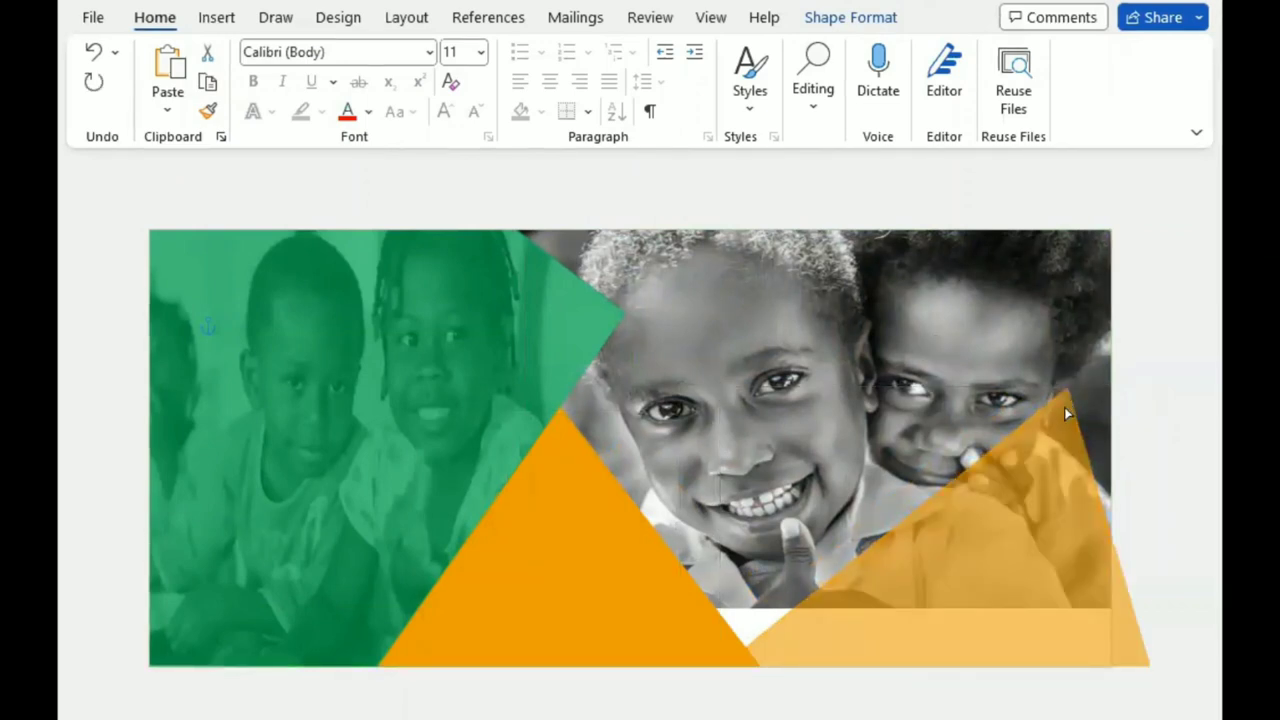
pyautogui.moveTo(936, 664); pyautogui.dragTo(939, 632)
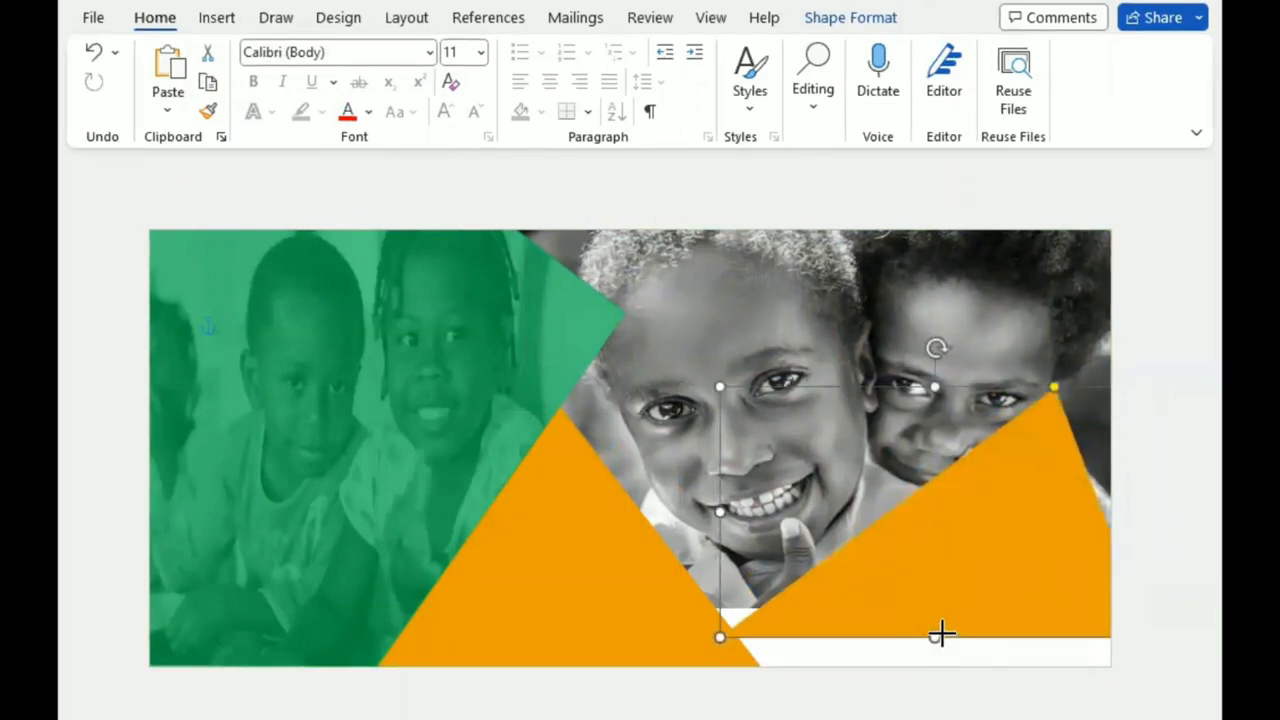
pyautogui.moveTo(1010, 531); pyautogui.dragTo(1012, 564)
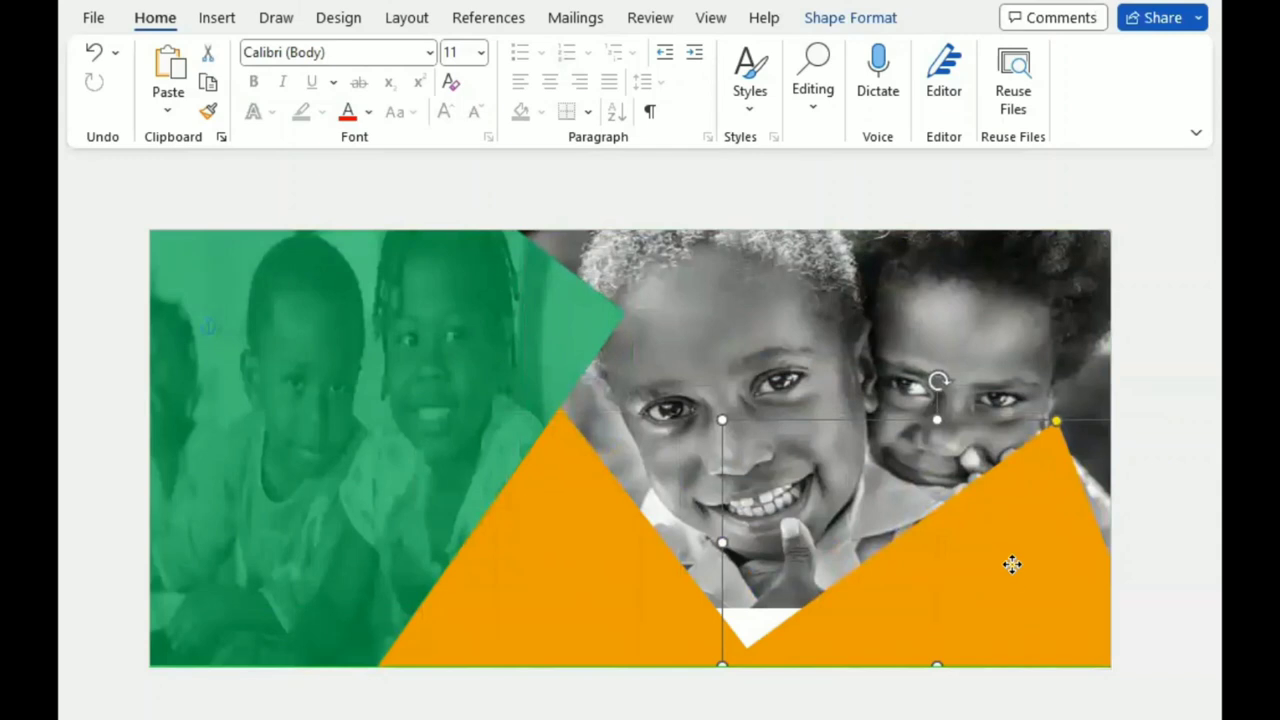
# Step: Widen and shift the left orange triangle, then adjust the right triangle's left side and apex
pyautogui.click(635, 580)
pyautogui.moveTo(768, 531); pyautogui.dragTo(862, 548)
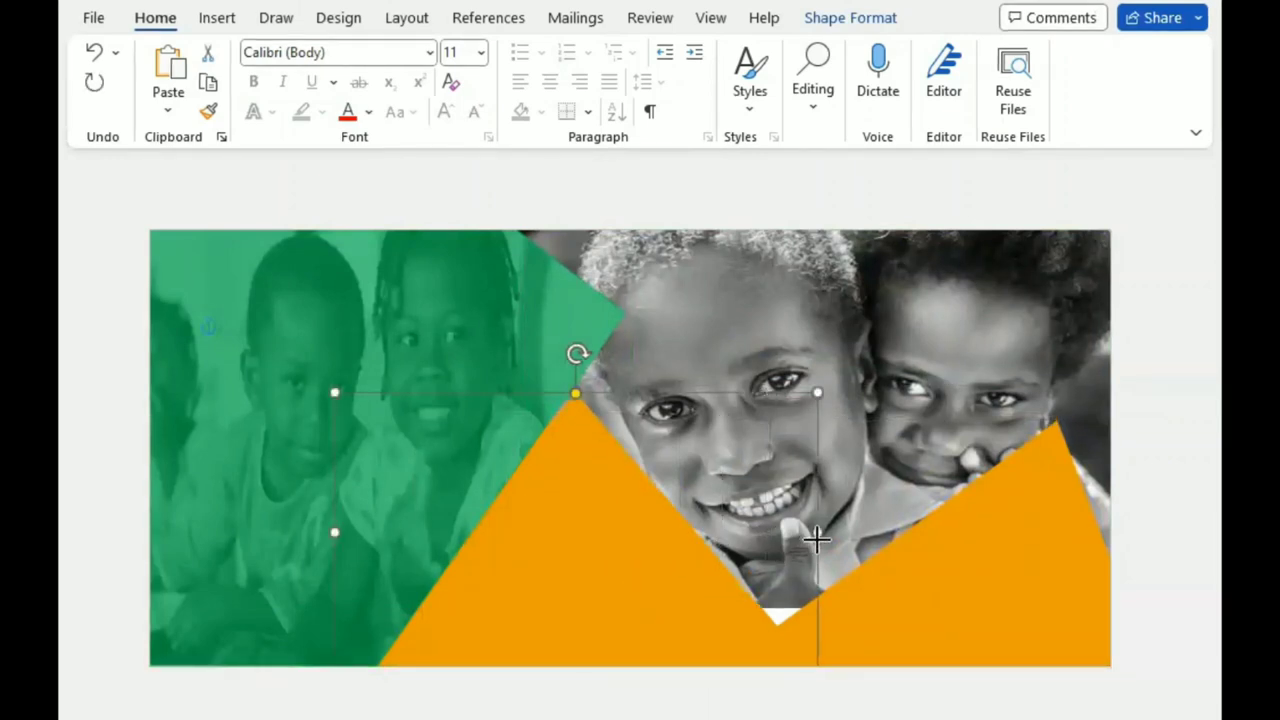
pyautogui.moveTo(657, 583); pyautogui.dragTo(615, 557)
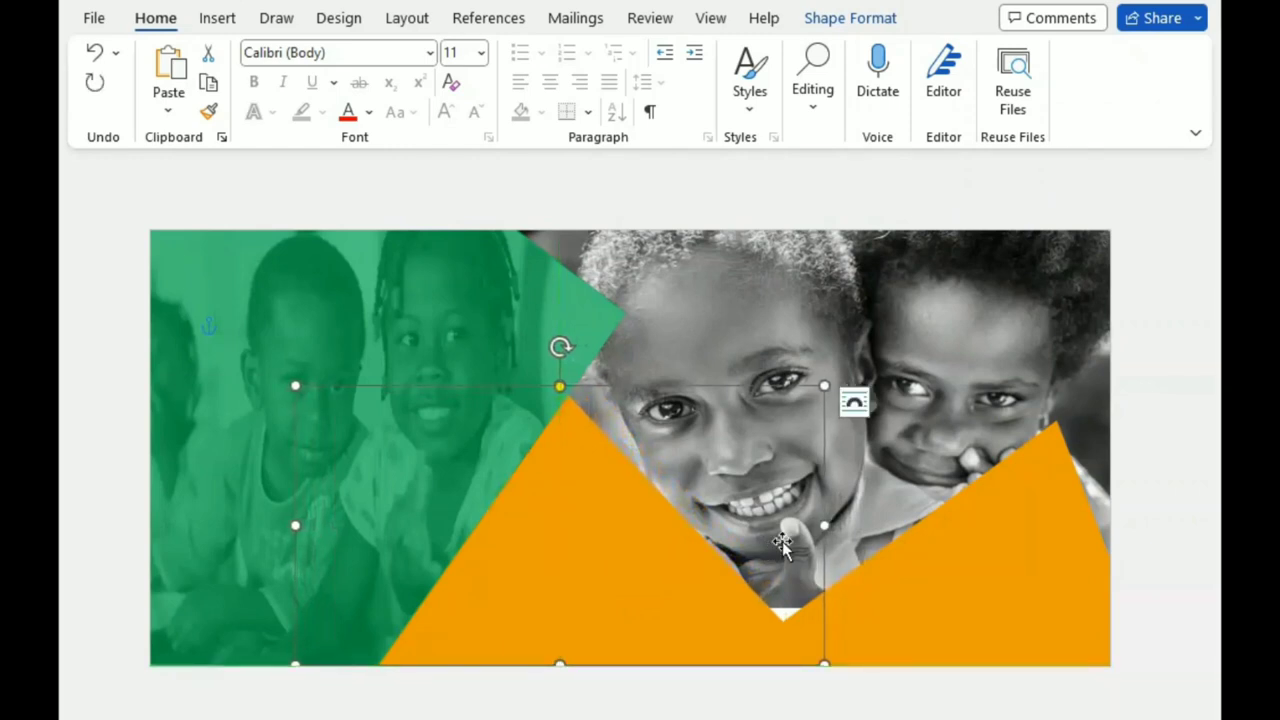
pyautogui.moveTo(845, 525); pyautogui.dragTo(866, 525)
pyautogui.moveTo(664, 563); pyautogui.dragTo(646, 563)
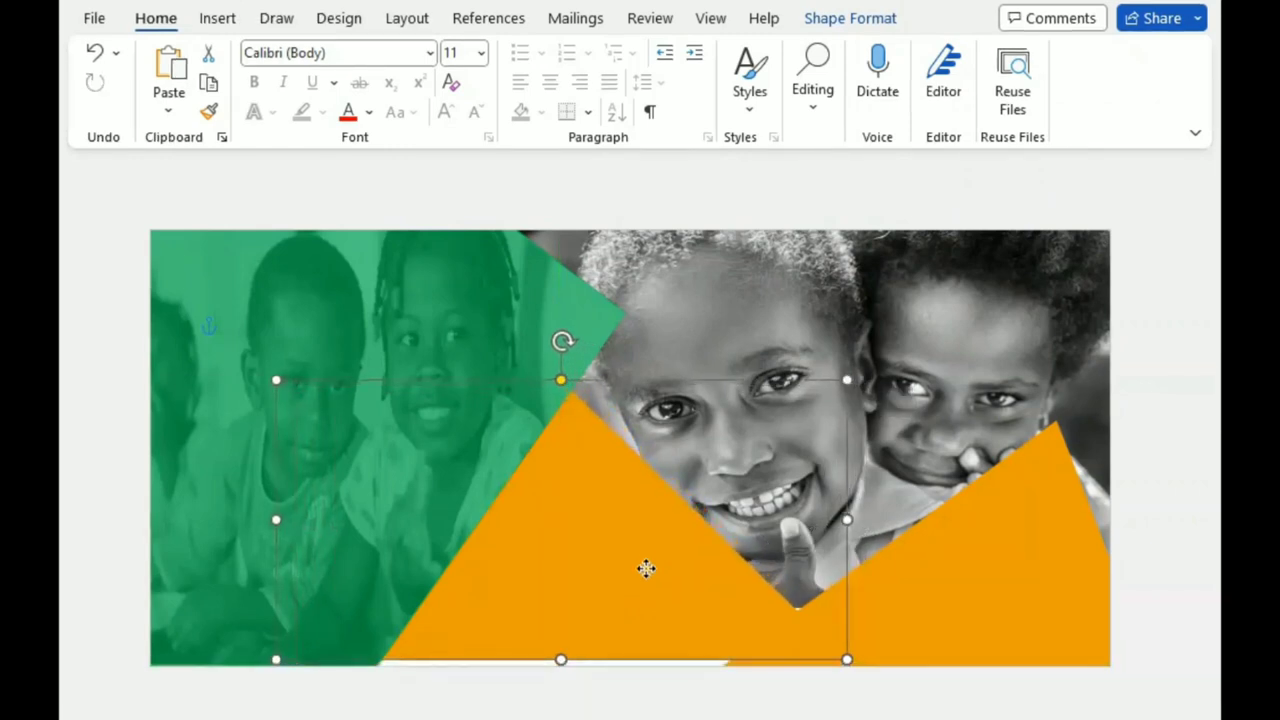
pyautogui.click(908, 594)
pyautogui.moveTo(722, 542); pyautogui.dragTo(696, 541)
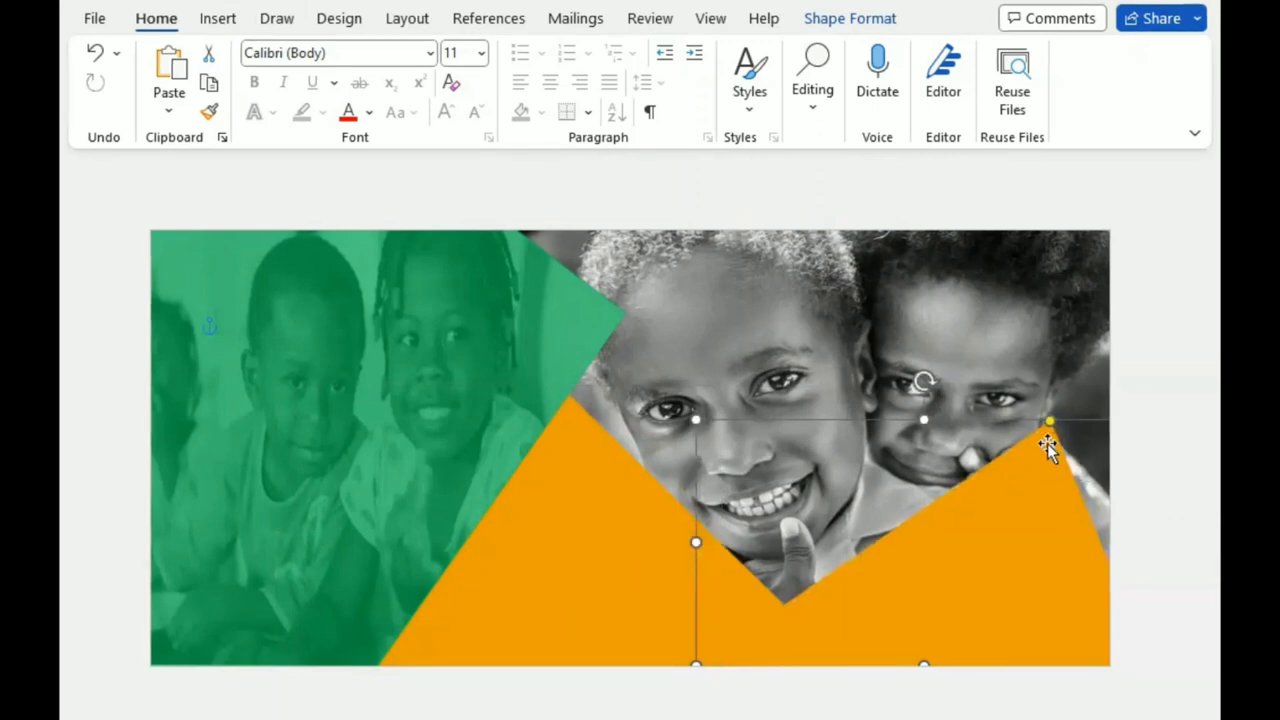
pyautogui.moveTo(1048, 428); pyautogui.dragTo(1045, 461)
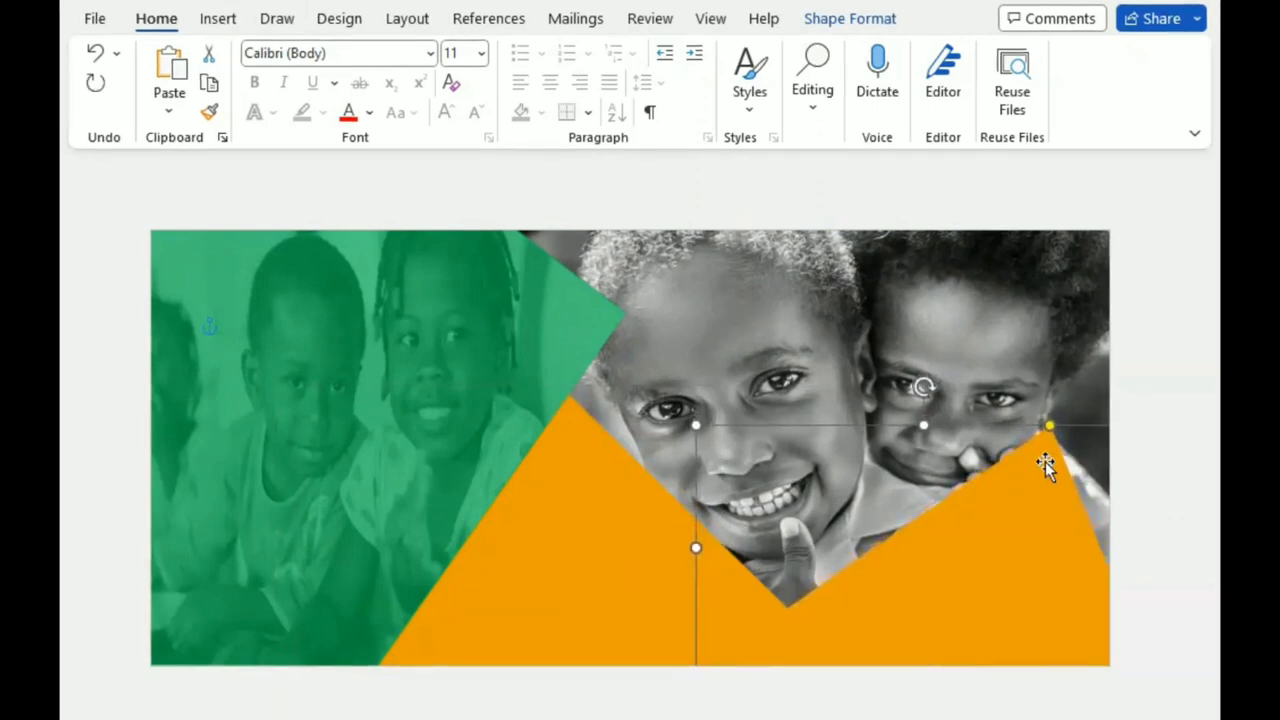
# Step: Fill the right-hand triangle white and stretch its left edge slightly left
pyautogui.click(826, 19)
pyautogui.click(428, 53)
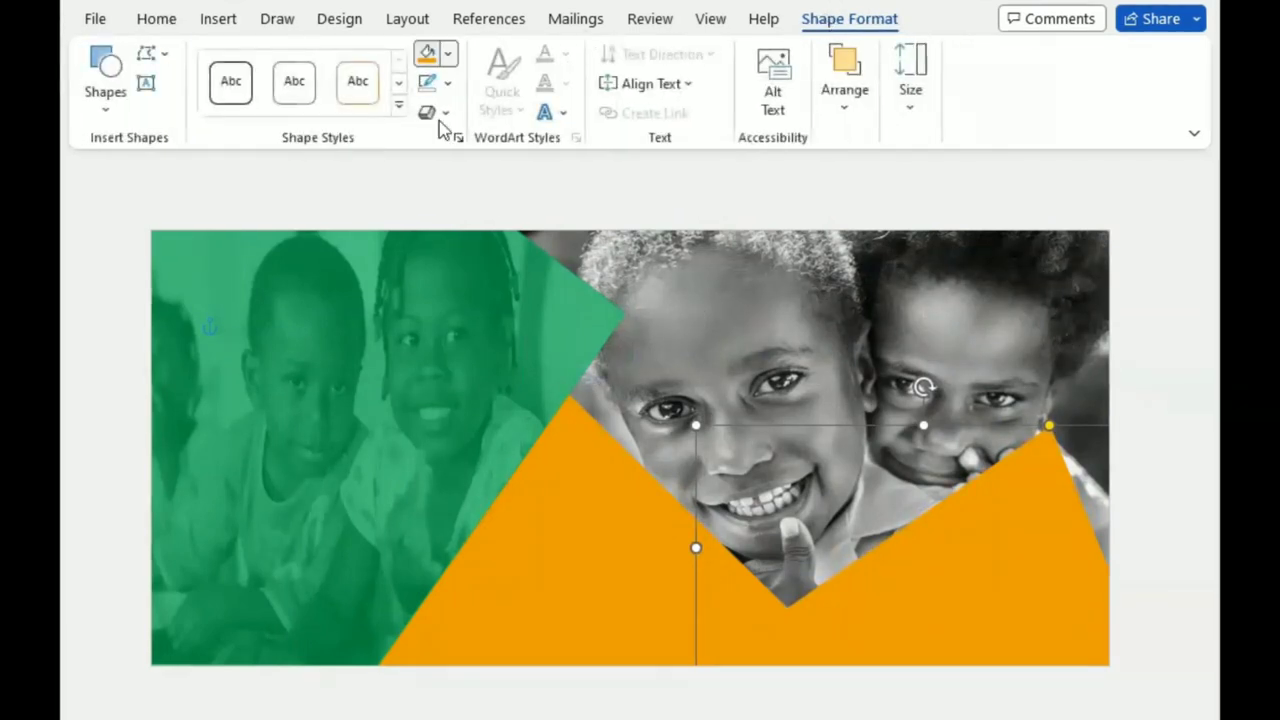
pyautogui.click(428, 117)
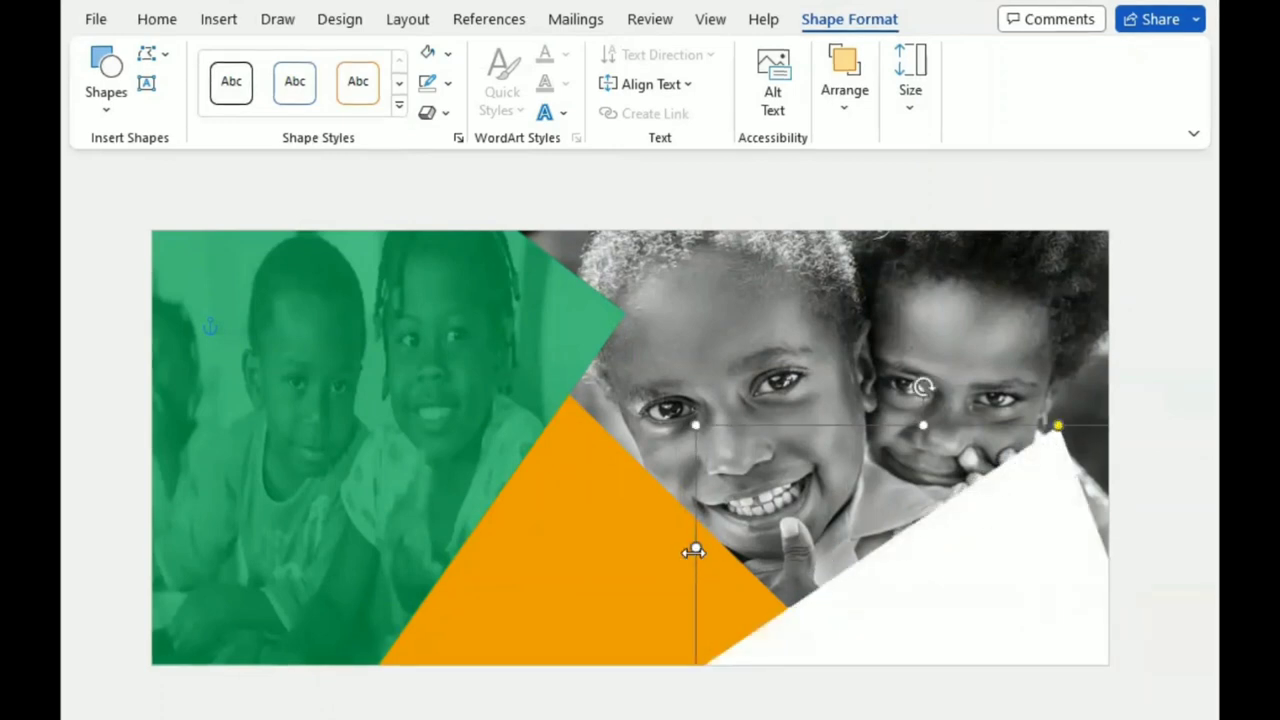
pyautogui.moveTo(694, 551); pyautogui.dragTo(686, 543)
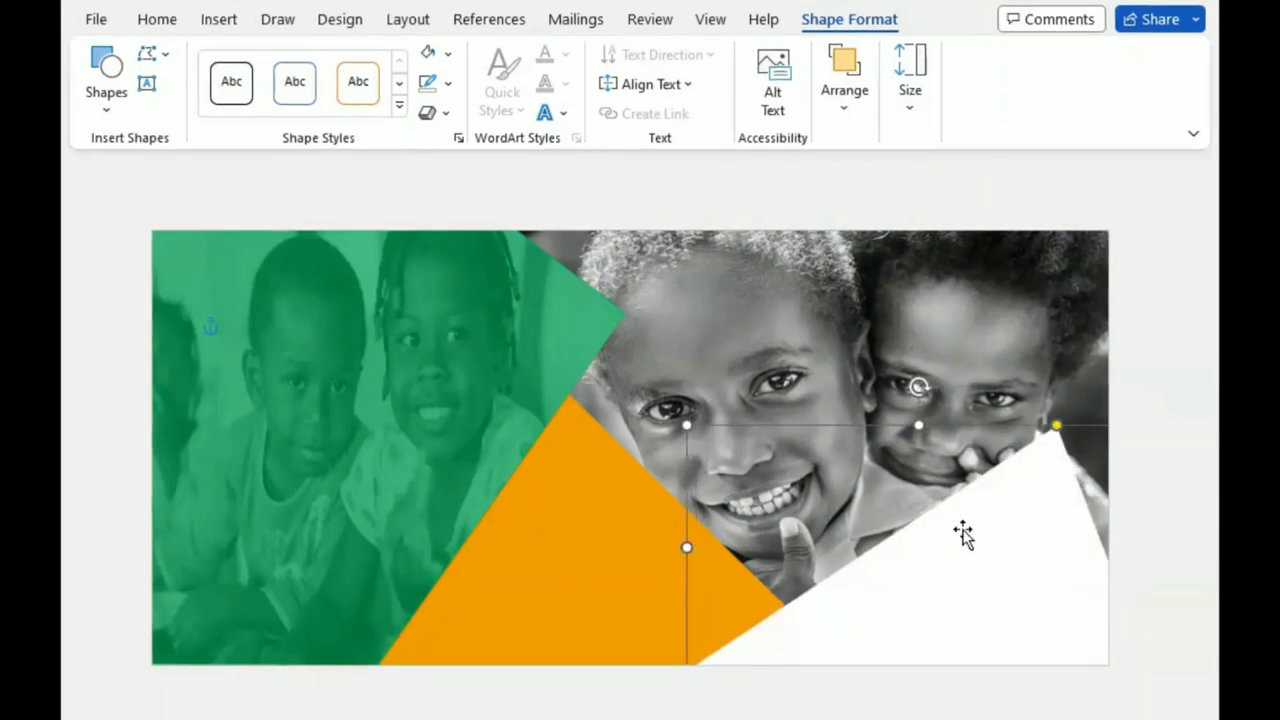
pyautogui.click(1170, 420)
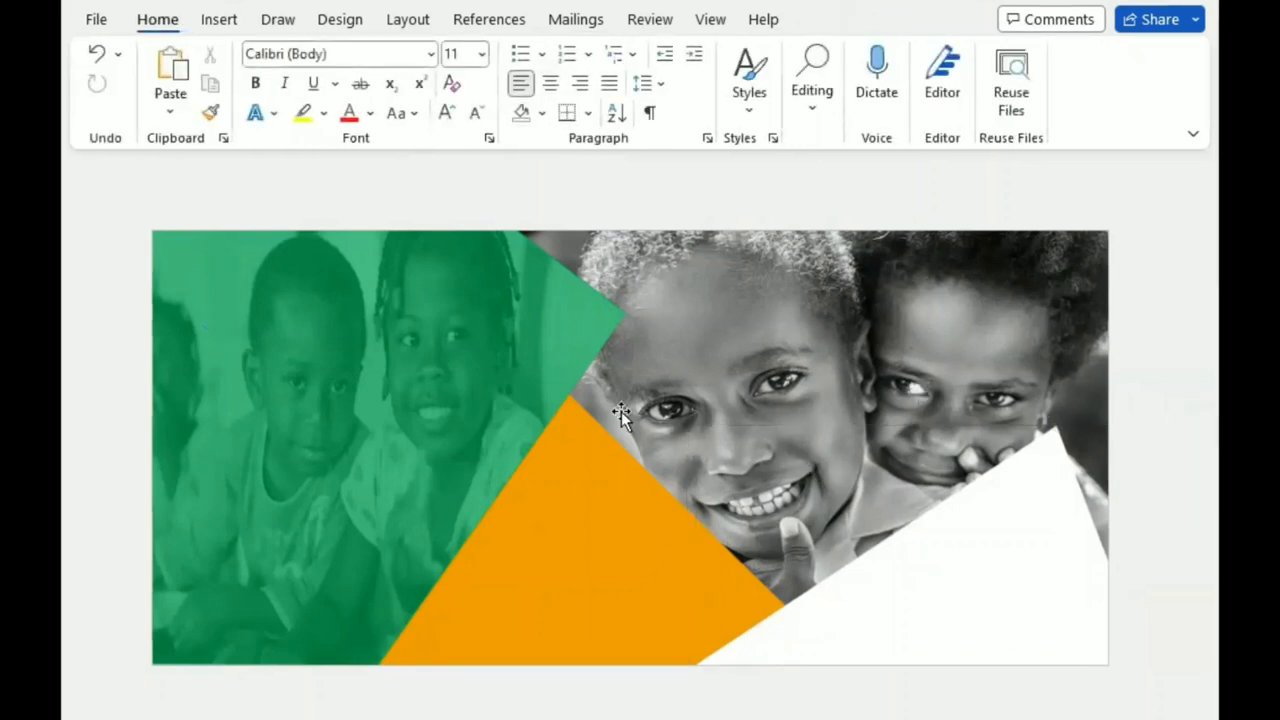
pyautogui.click(220, 20)
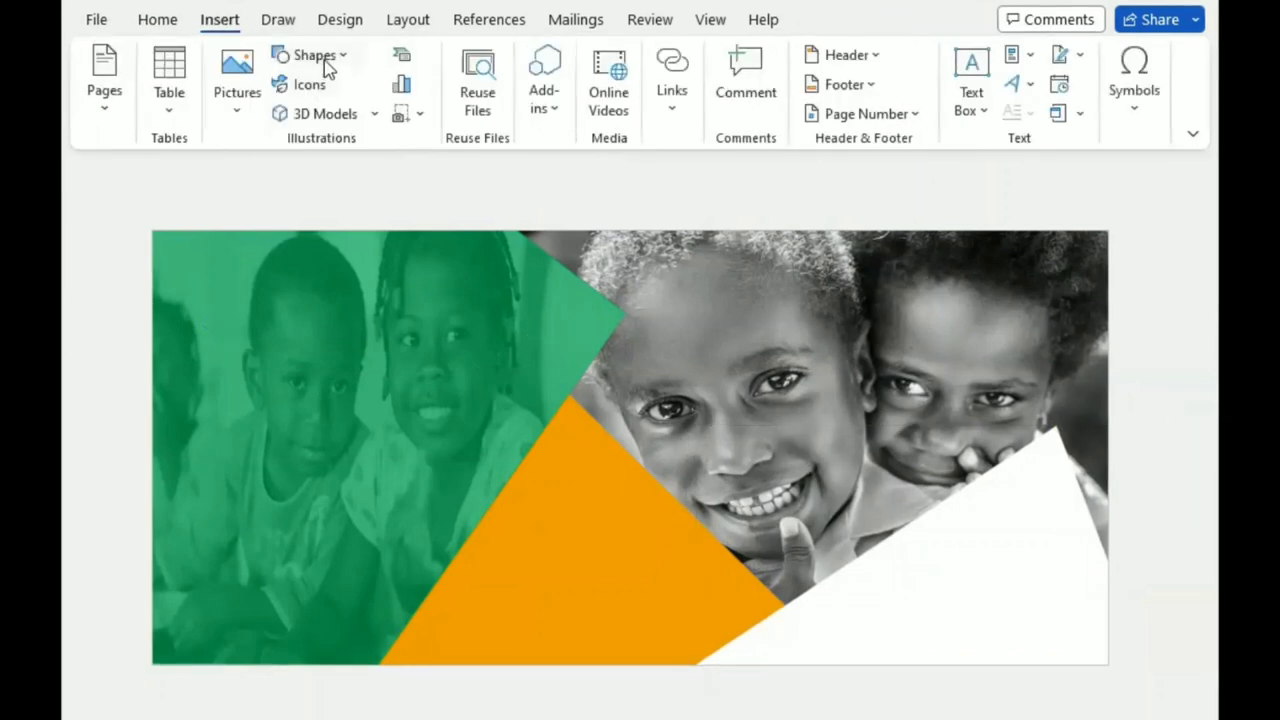
# Step: Draw a text box over the banner photo containing 'Help Areas'
pyautogui.click(312, 55)
pyautogui.click(300, 125)
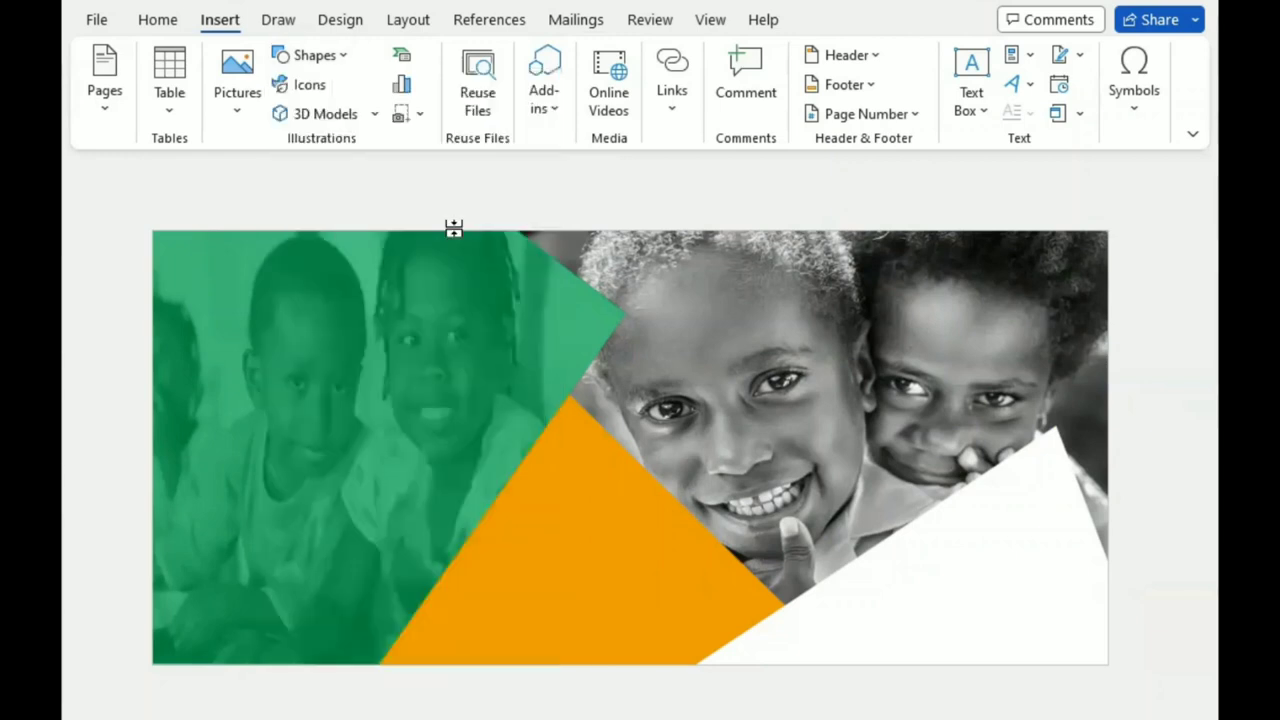
pyautogui.moveTo(381, 390); pyautogui.dragTo(630, 490)
pyautogui.write('Help Areas')
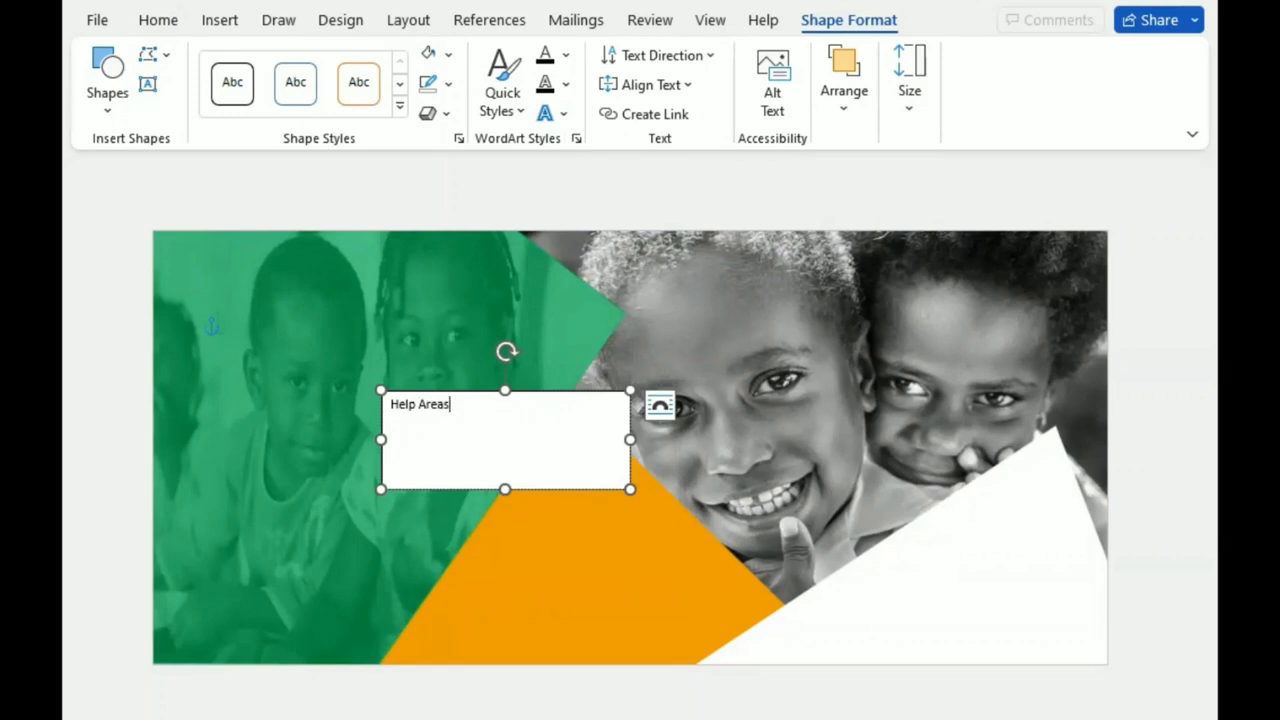
pyautogui.moveTo(453, 403); pyautogui.dragTo(391, 403)
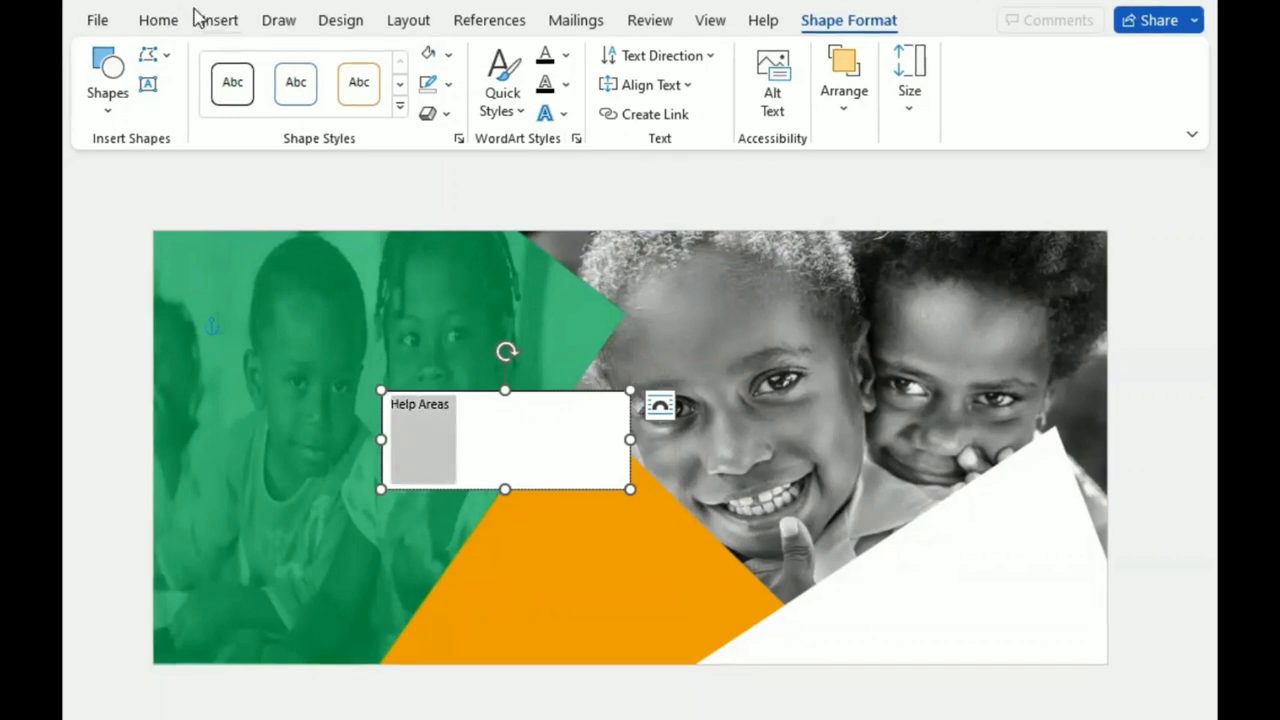
# Step: Make the Help Areas text centred, 24 pt, bold and green
pyautogui.click(155, 20)
pyautogui.click(549, 85)
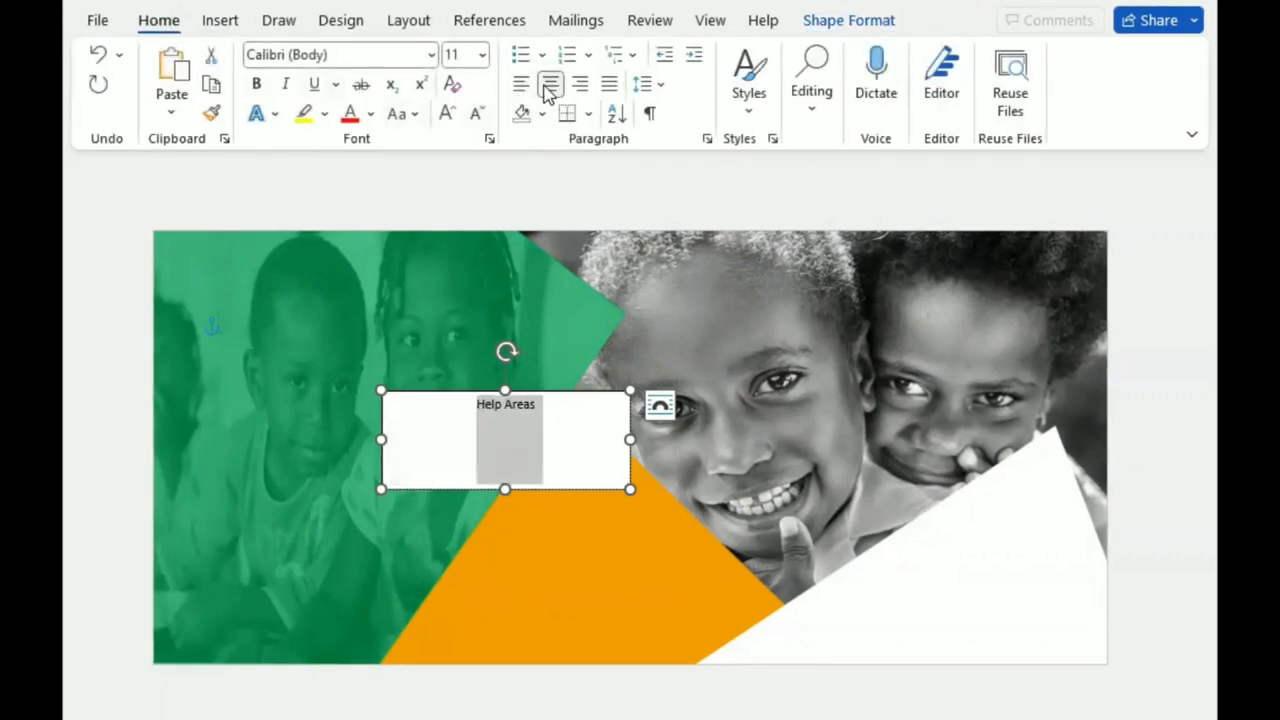
pyautogui.click(448, 114)
pyautogui.click(448, 114)
pyautogui.click(448, 114)
pyautogui.click(448, 114)
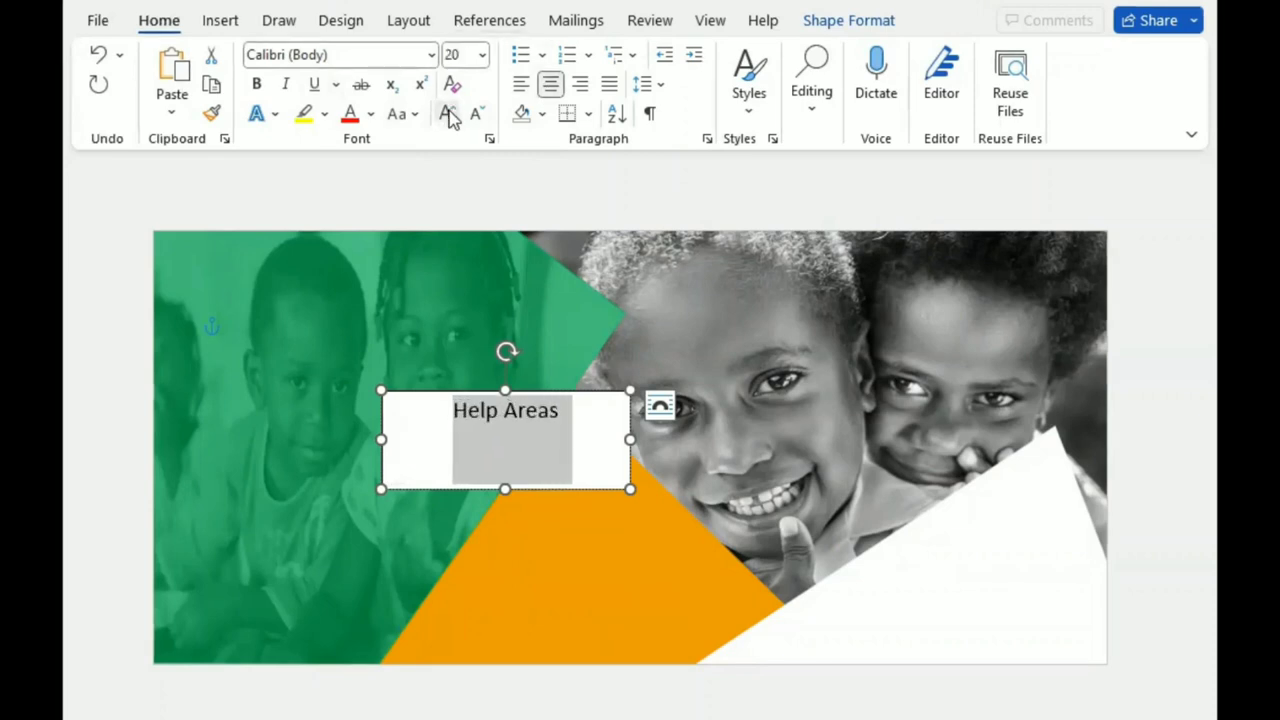
pyautogui.click(448, 114)
pyautogui.click(448, 114)
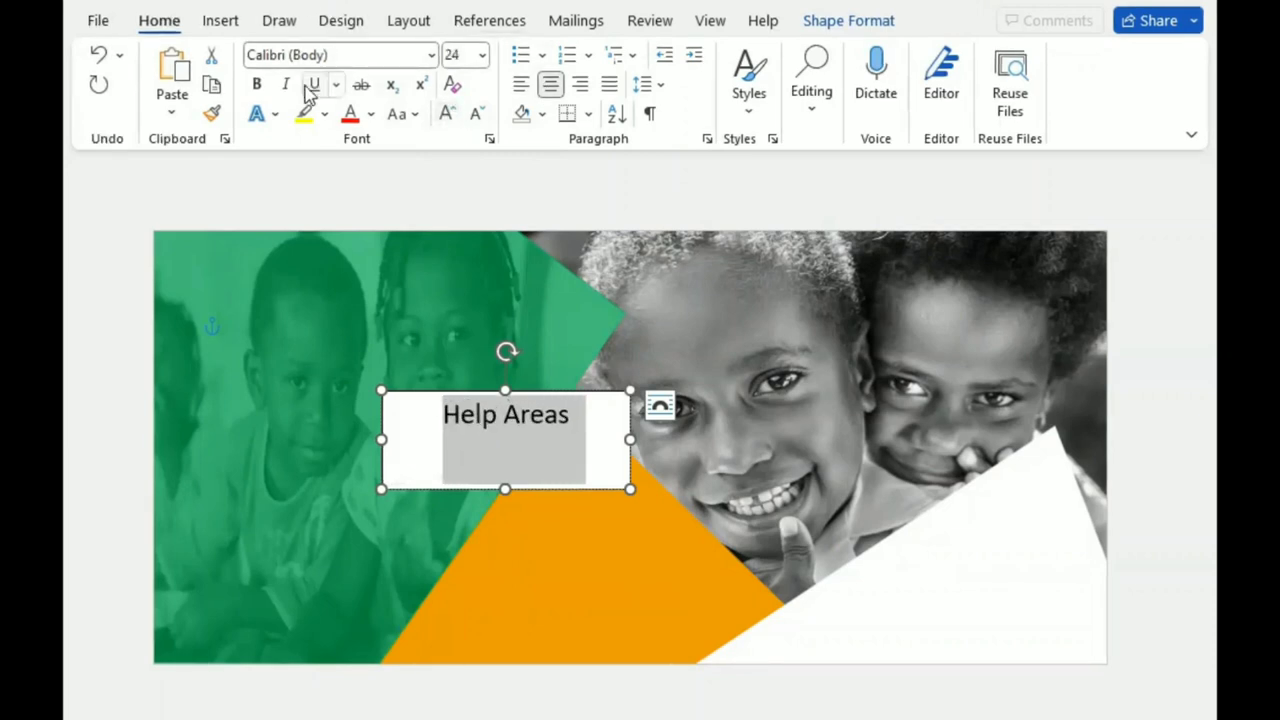
pyautogui.click(258, 85)
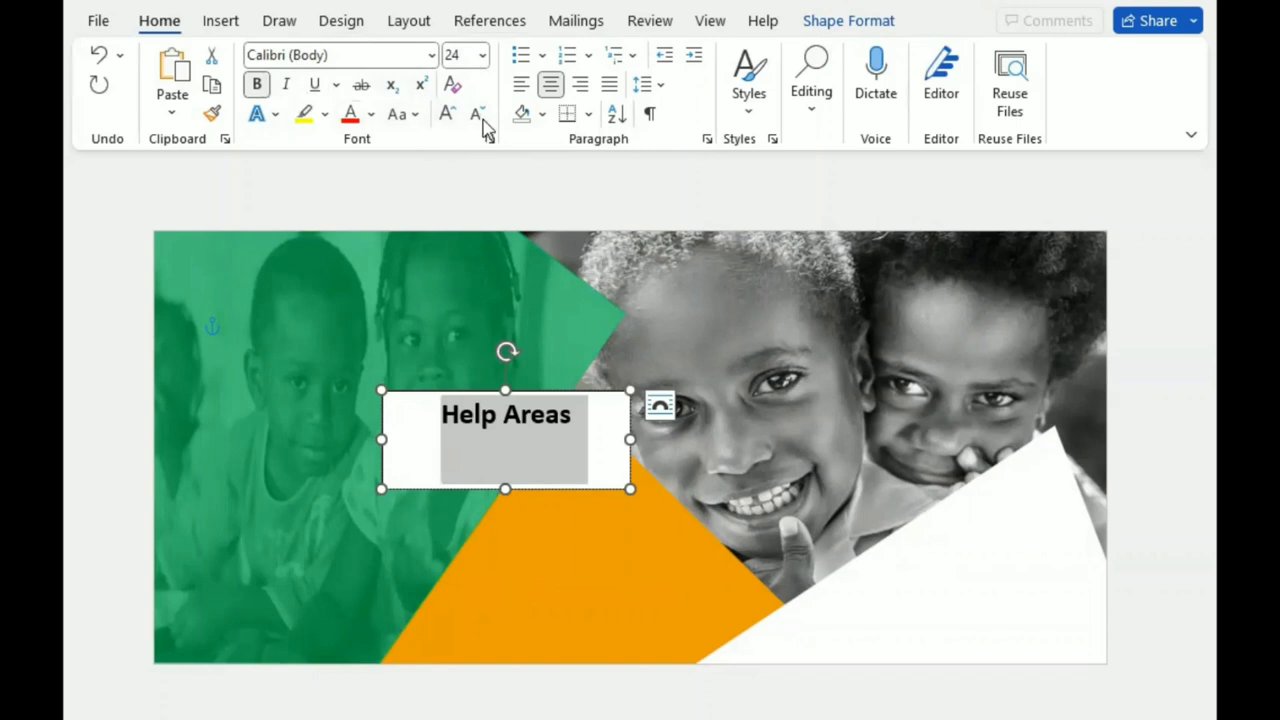
pyautogui.click(371, 114)
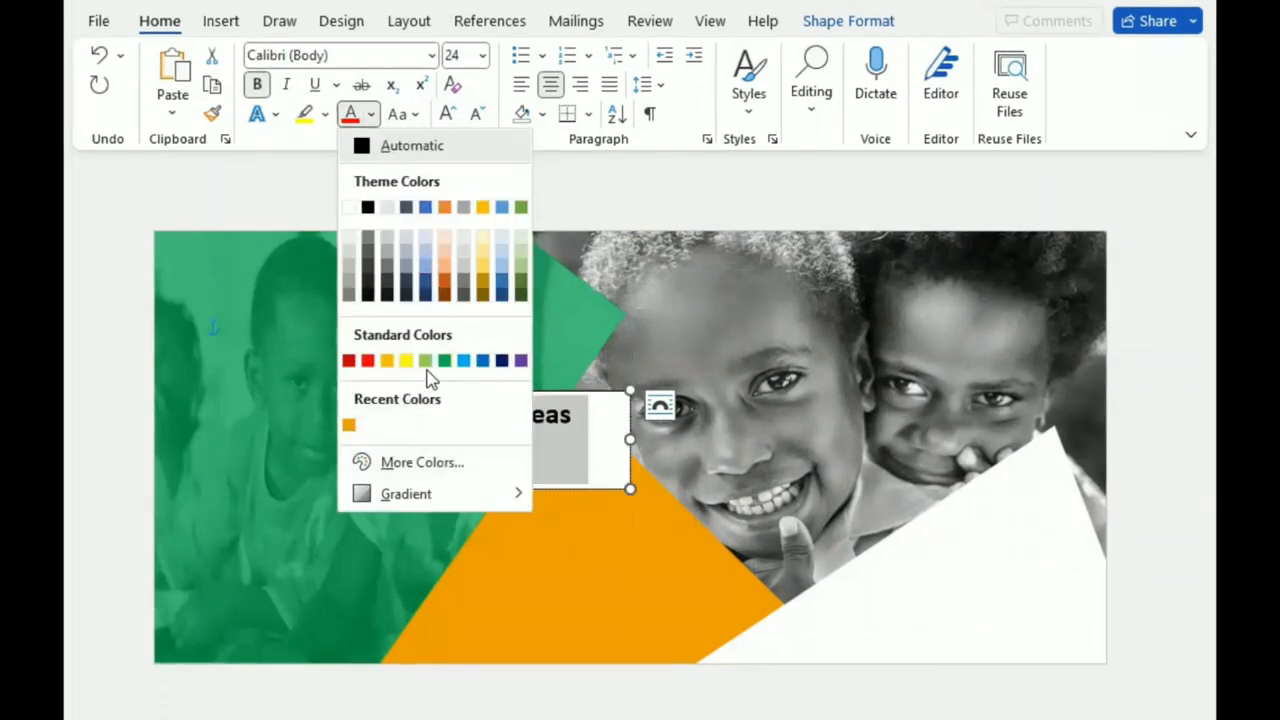
pyautogui.click(445, 361)
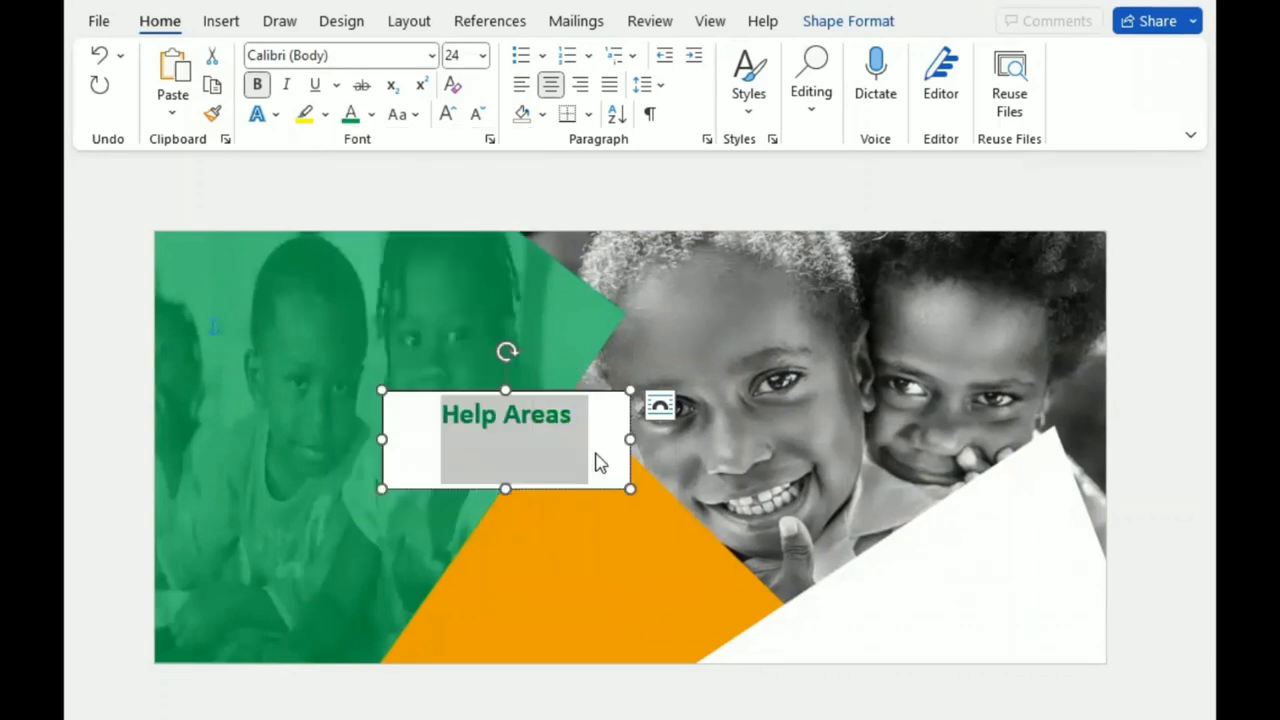
# Step: Remove the Help Areas box's fill and outline and move it onto the orange triangle
pyautogui.click(608, 490)
pyautogui.click(848, 21)
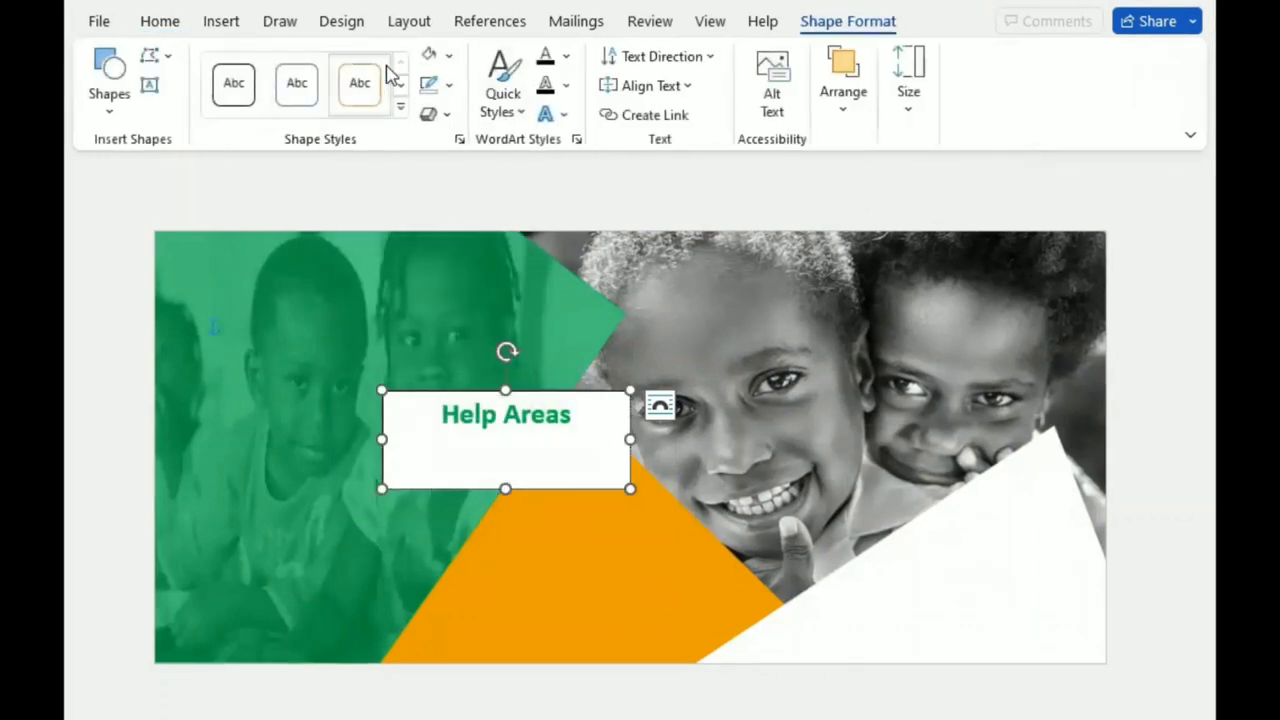
pyautogui.click(449, 55)
pyautogui.click(445, 367)
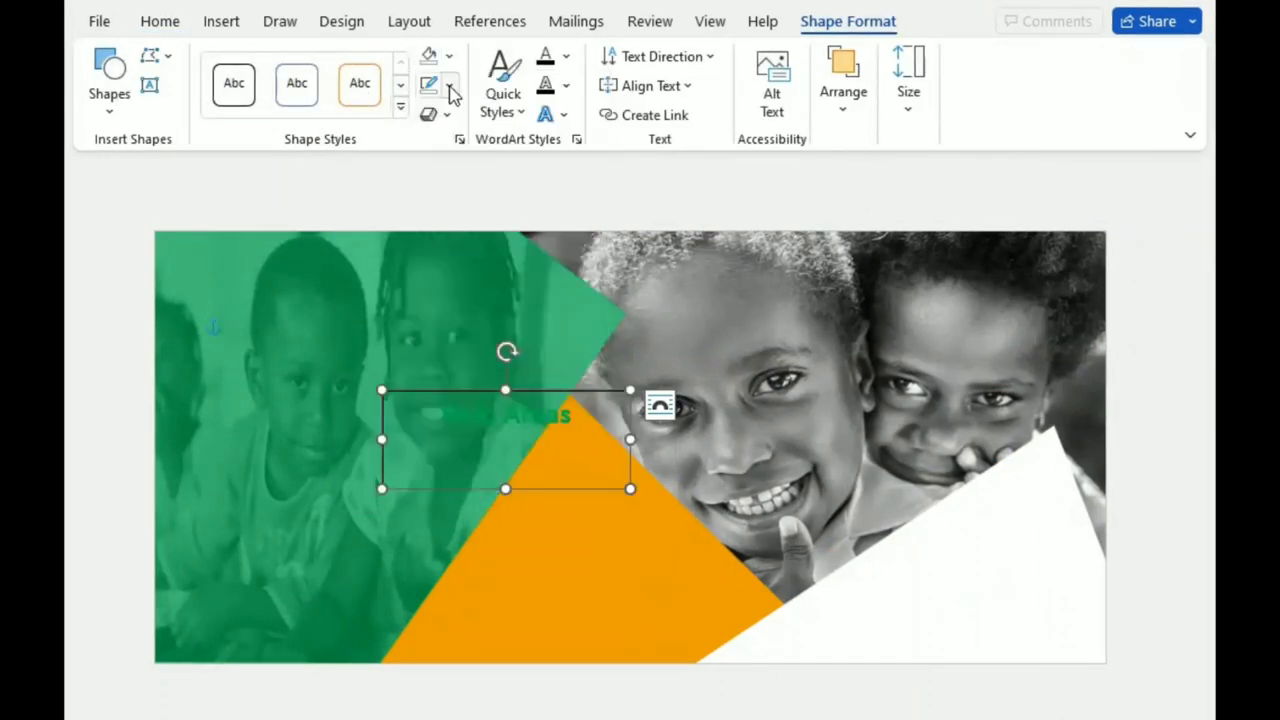
pyautogui.click(452, 93)
pyautogui.click(443, 398)
pyautogui.moveTo(545, 498); pyautogui.dragTo(614, 595)
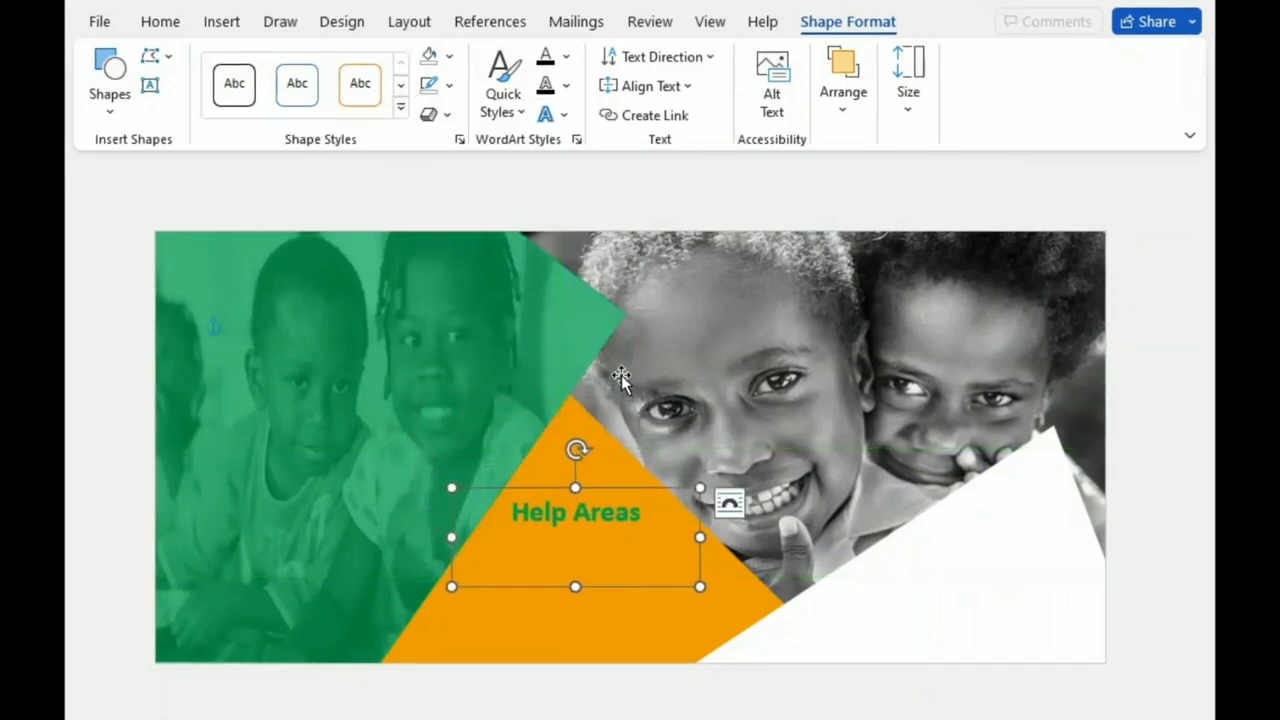
# Step: Colour the Help Areas text dark green #00682F
pyautogui.tripleClick(618, 516)
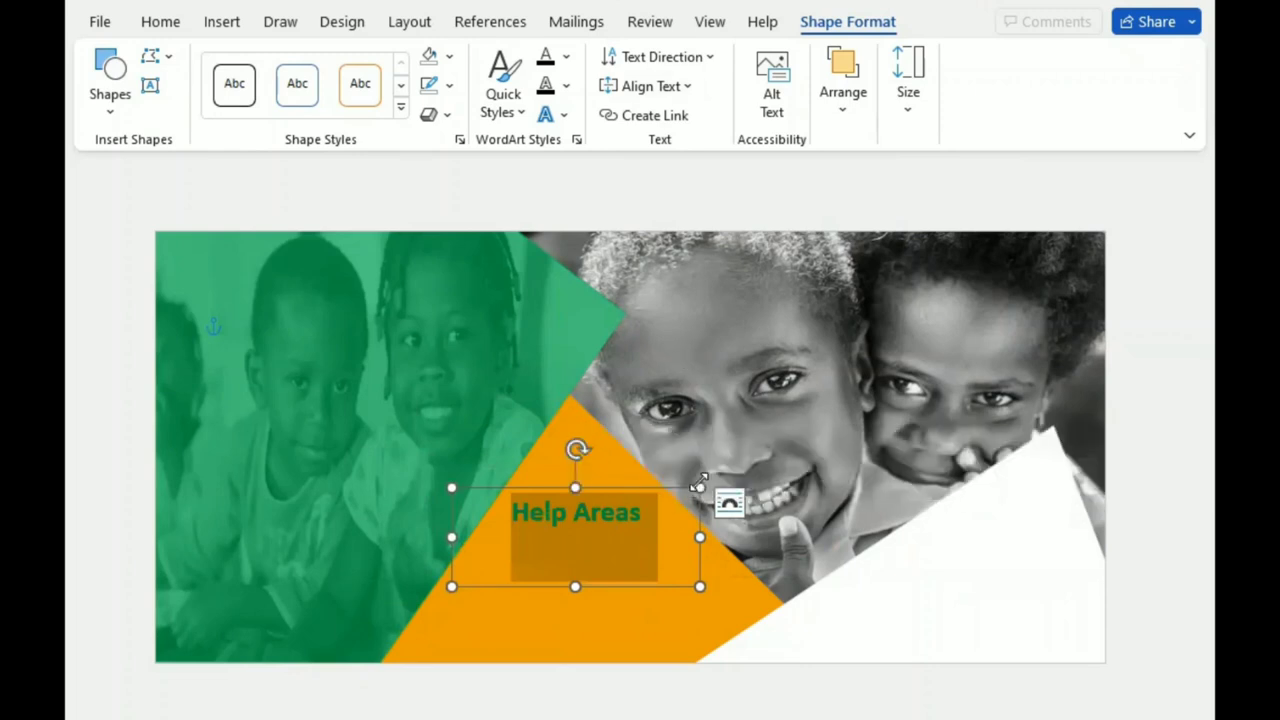
pyautogui.click(567, 58)
pyautogui.click(620, 437)
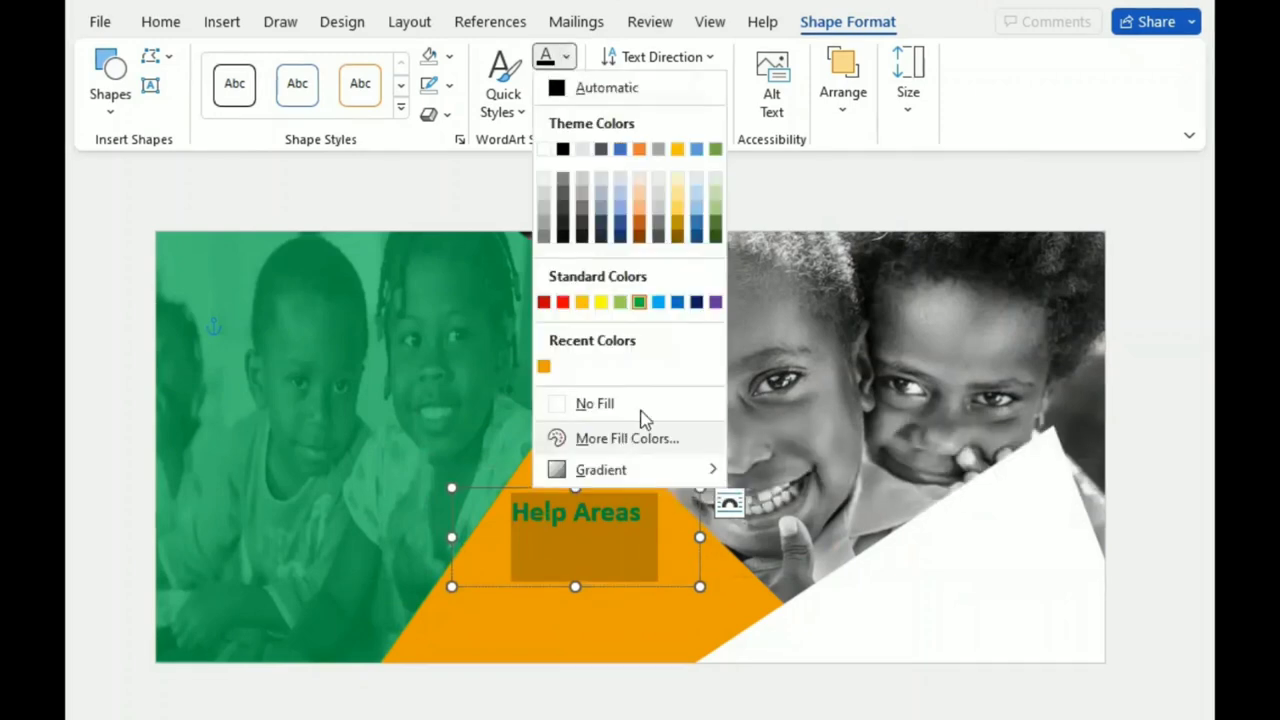
pyautogui.moveTo(576, 341); pyautogui.dragTo(576, 360)
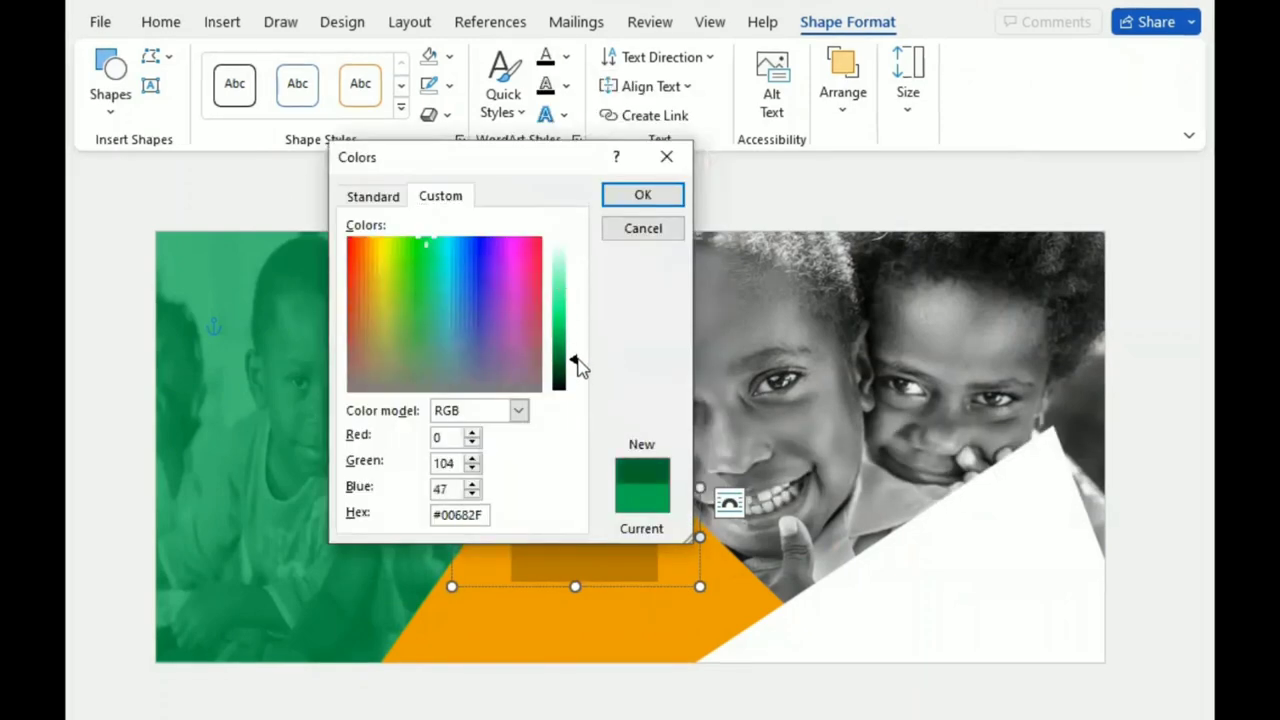
pyautogui.click(660, 197)
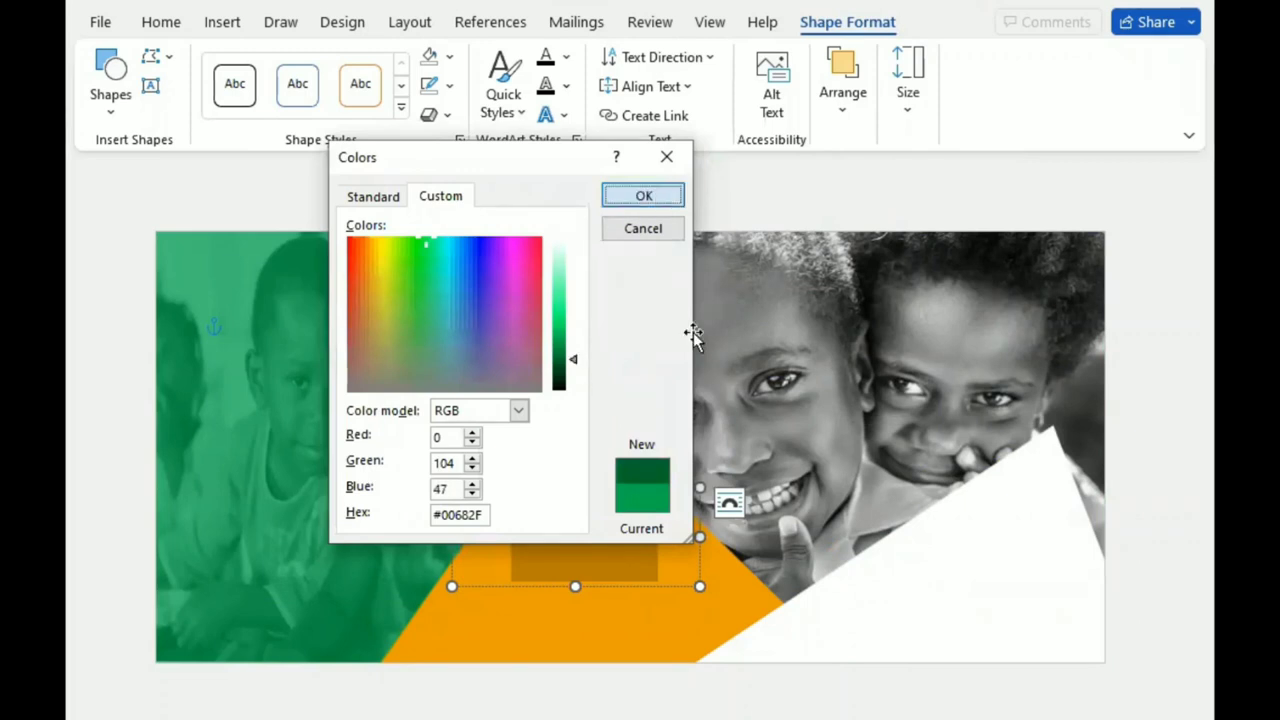
pyautogui.click(577, 587)
# Step: Trim the heading box's height and width and centre it on the orange triangle
pyautogui.moveTo(577, 587); pyautogui.dragTo(568, 540)
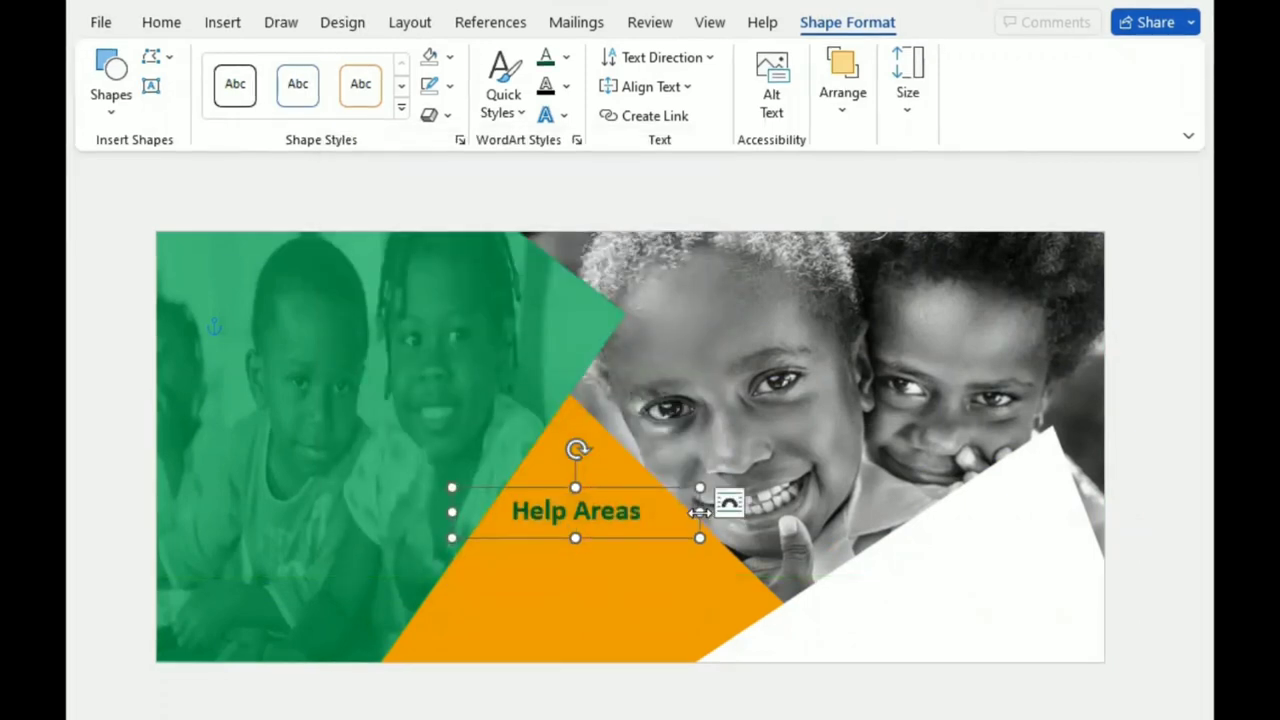
pyautogui.moveTo(699, 512); pyautogui.dragTo(630, 512)
pyautogui.moveTo(563, 537); pyautogui.dragTo(594, 532)
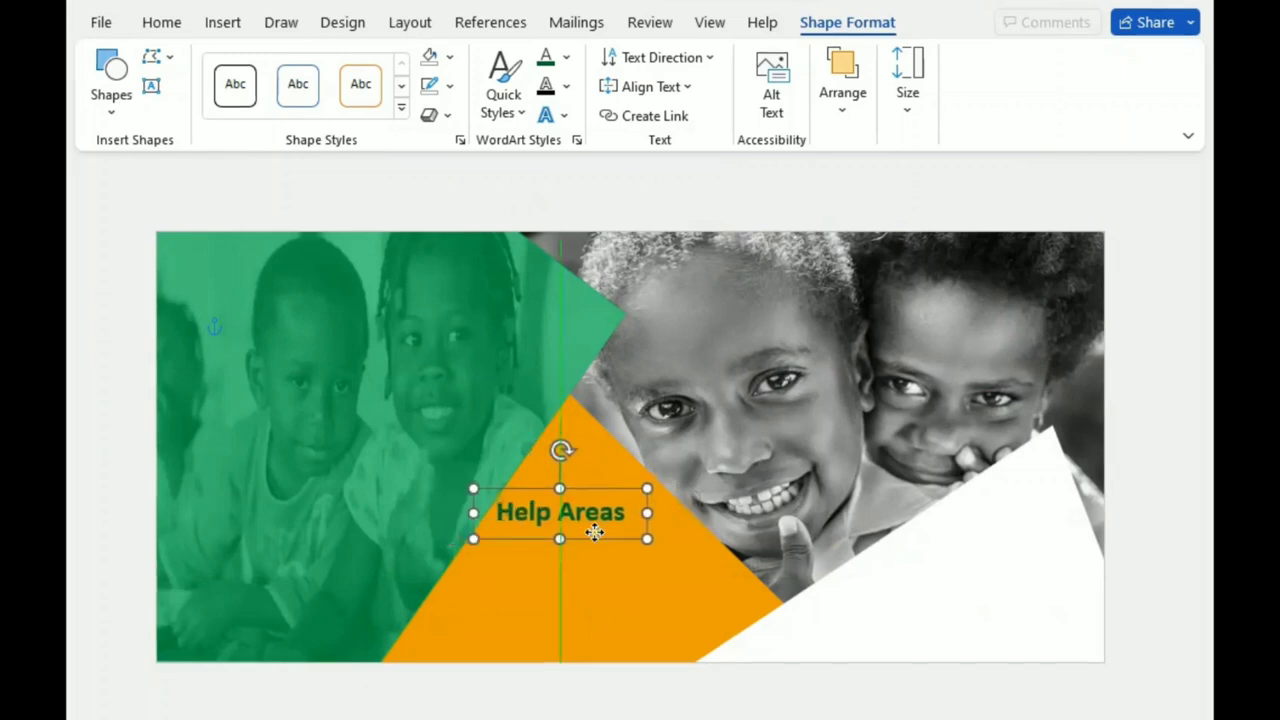
pyautogui.press('Up')
pyautogui.press('Right')
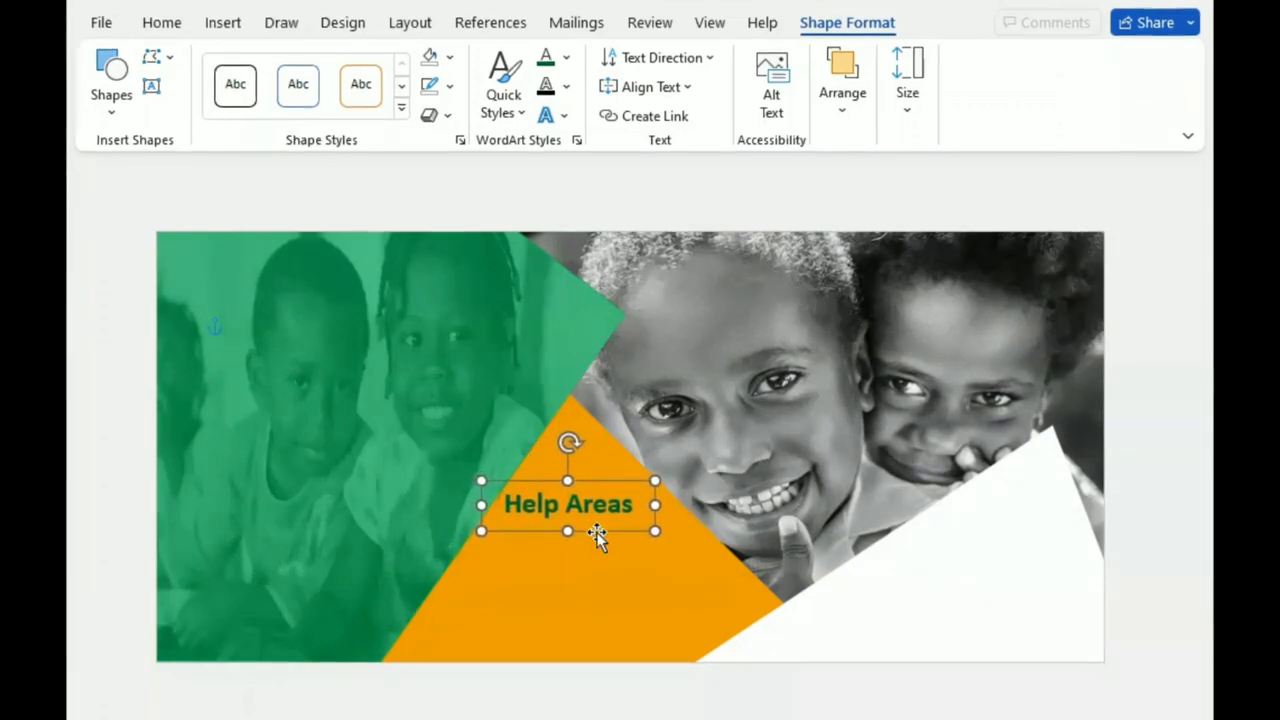
pyautogui.press('Right')
pyautogui.press('Up')
pyautogui.press('Up')
pyautogui.press('Up')
pyautogui.press('Up')
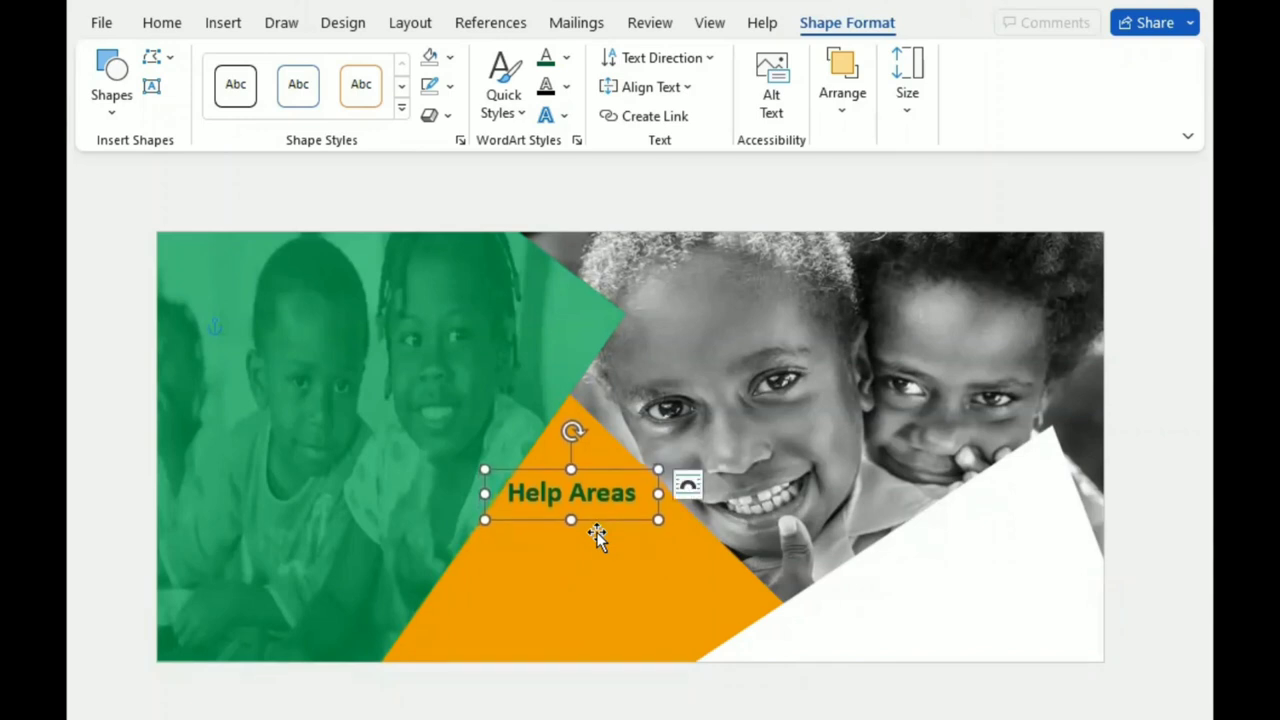
pyautogui.press('Right')
pyautogui.press('Right')
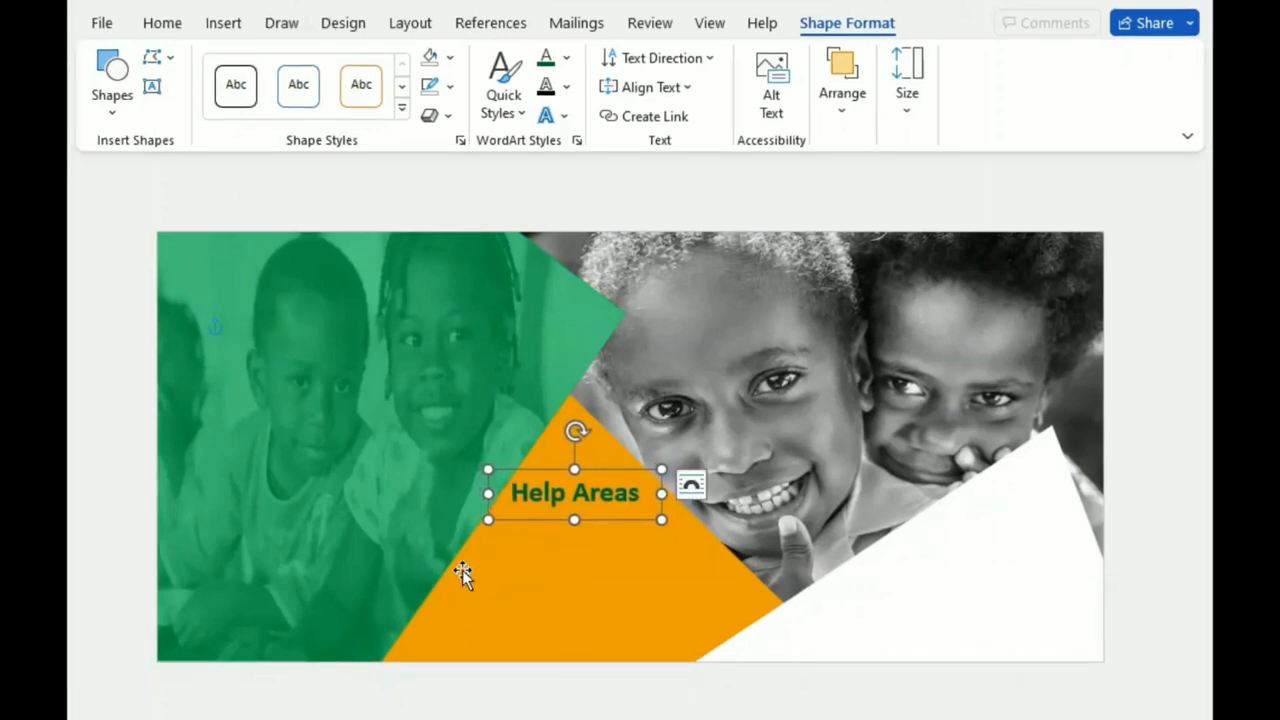
# Step: Draw a text box below Help Areas filled with =Lorem placeholder text
pyautogui.click(152, 88)
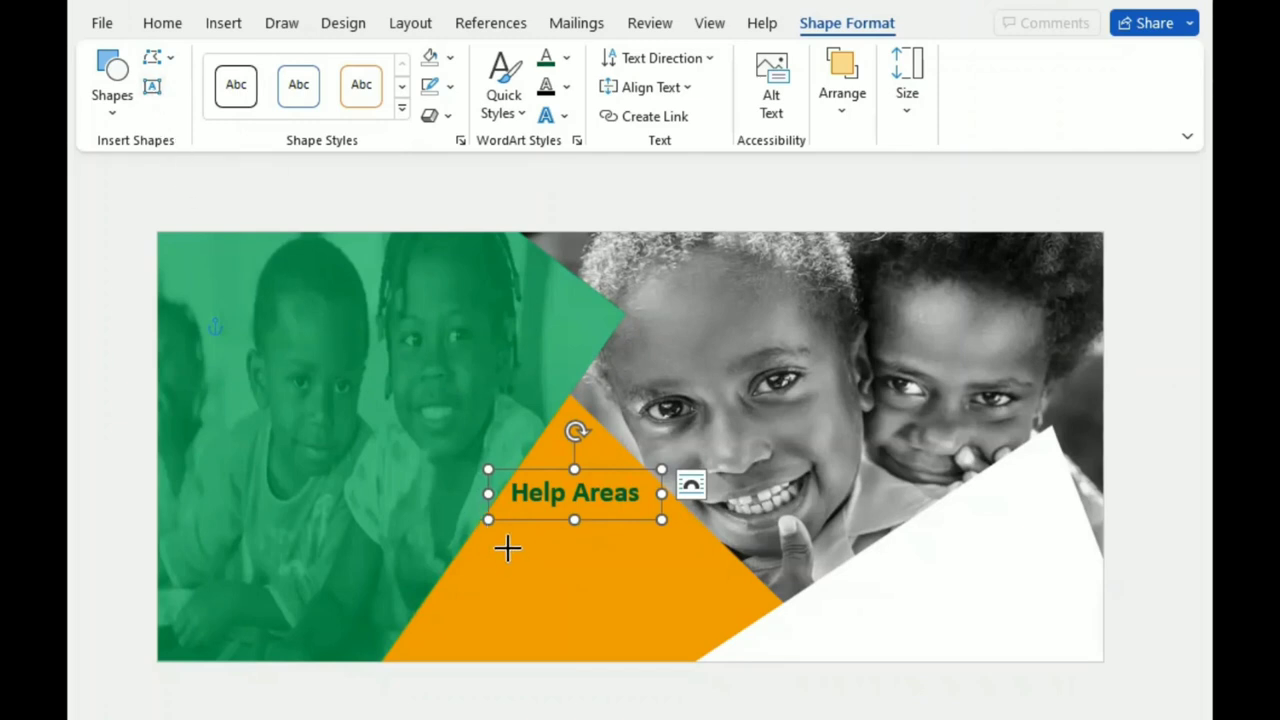
pyautogui.moveTo(484, 534); pyautogui.dragTo(688, 605)
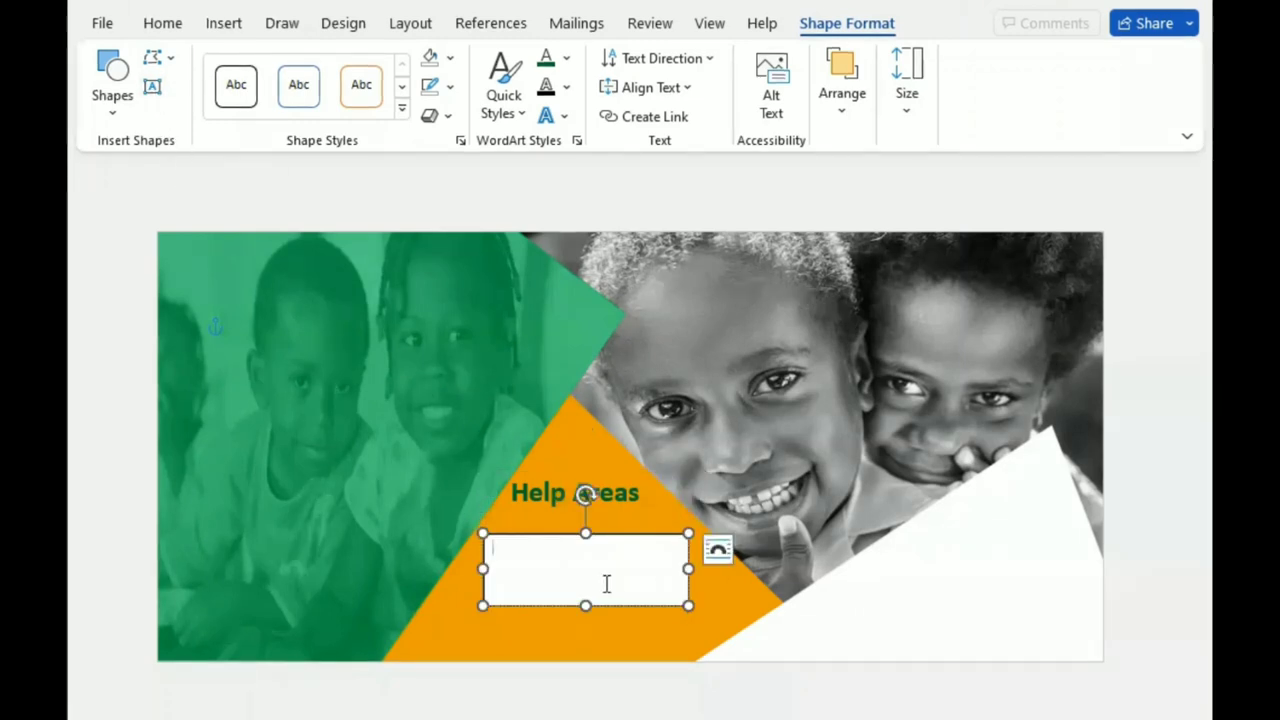
pyautogui.write('=Lore')
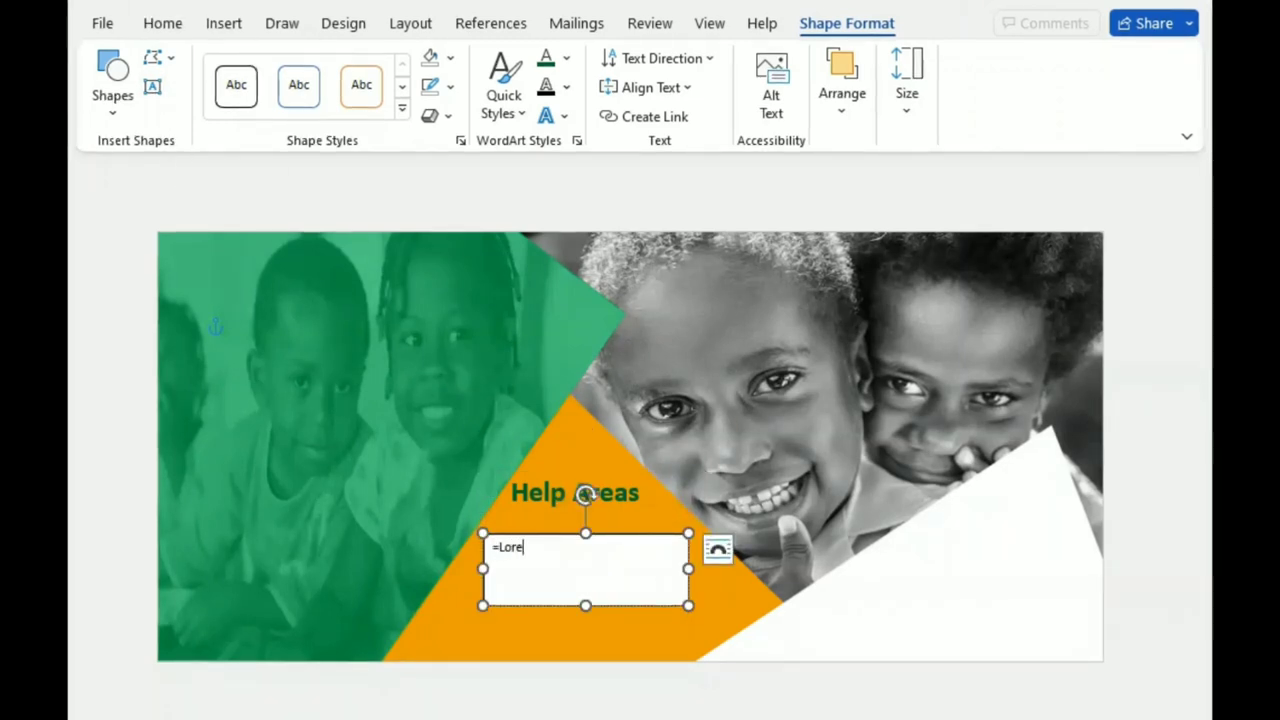
pyautogui.write('m(')
pyautogui.press('Return')
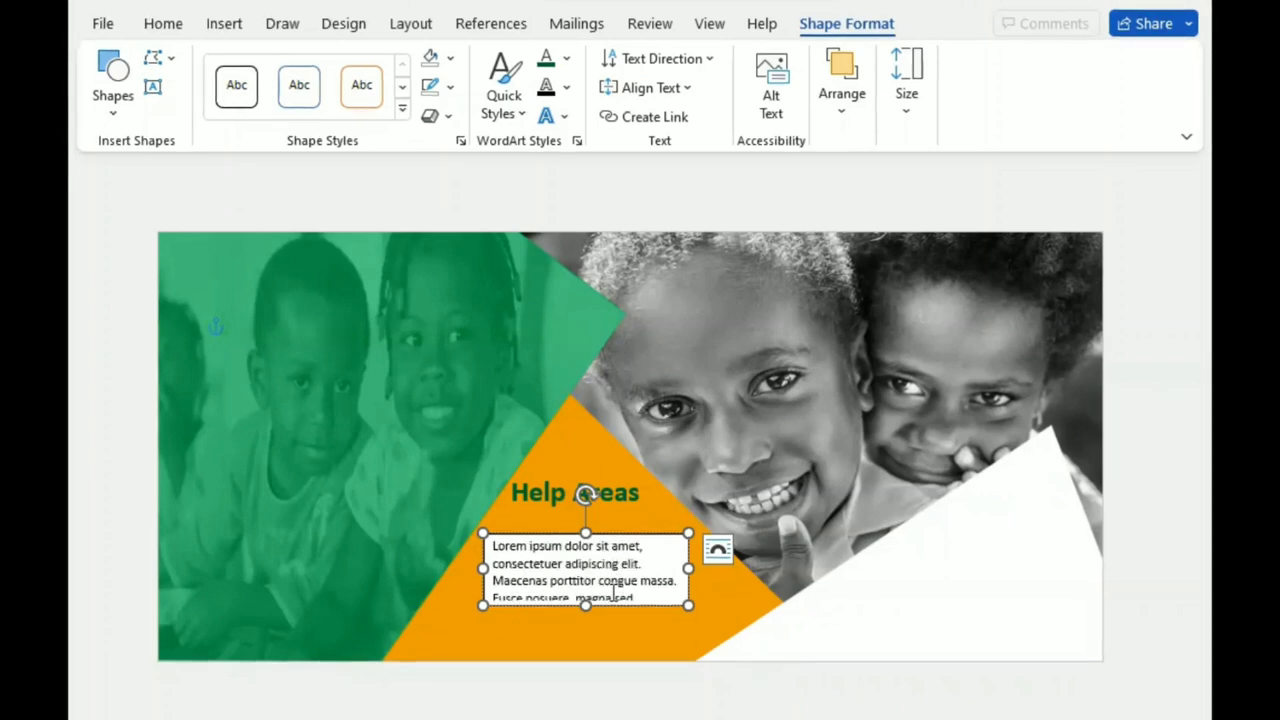
pyautogui.moveTo(585, 605); pyautogui.dragTo(585, 594)
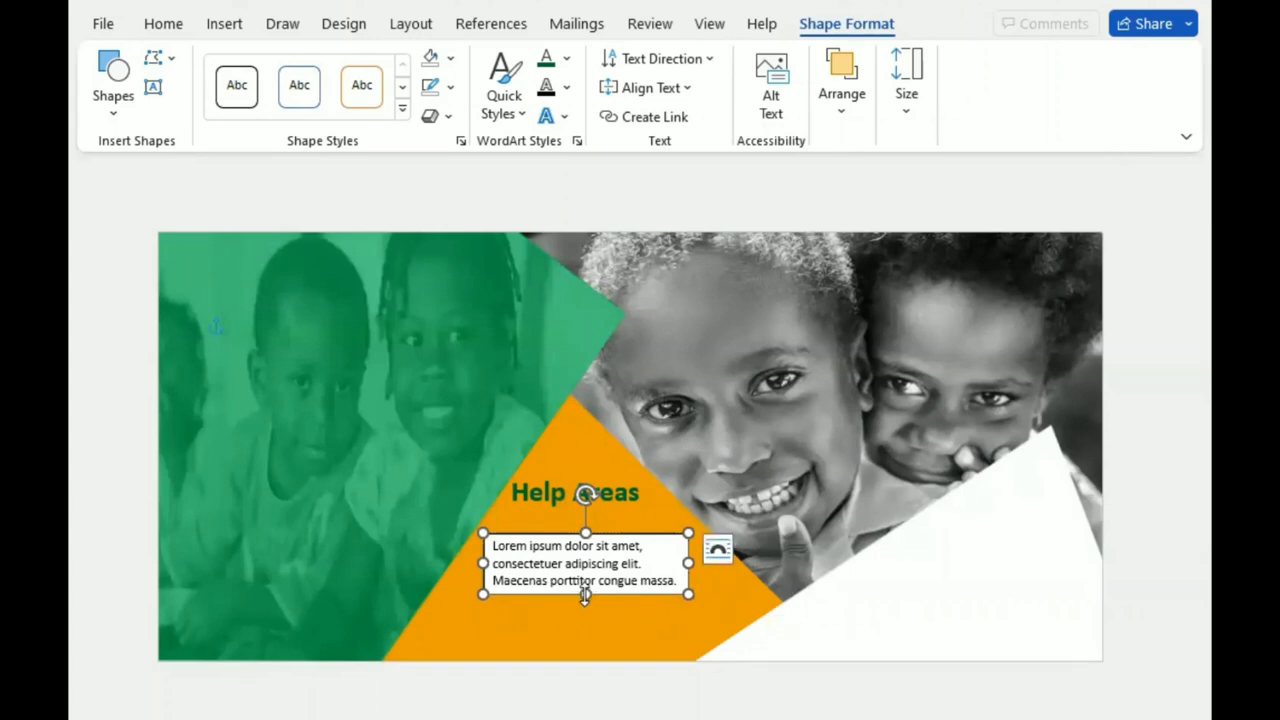
# Step: Centre the placeholder paragraph and colour it the recent green
pyautogui.tripleClick(565, 565)
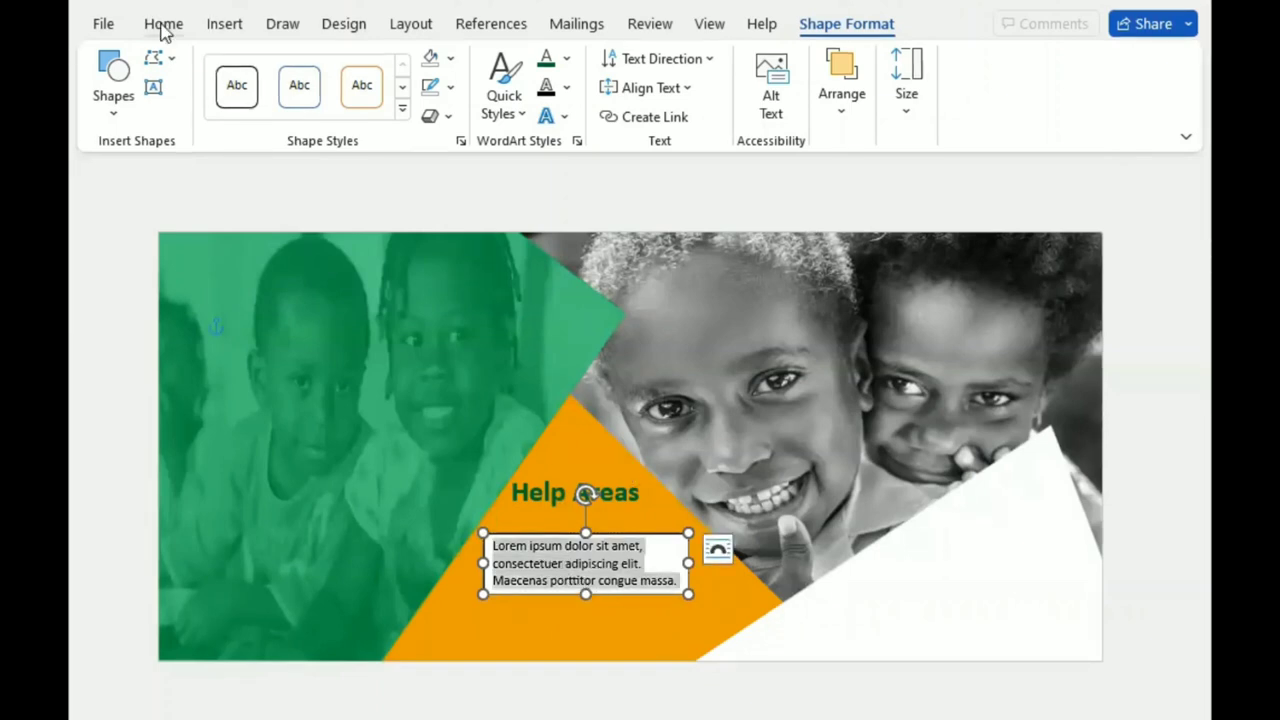
pyautogui.click(163, 23)
pyautogui.click(551, 87)
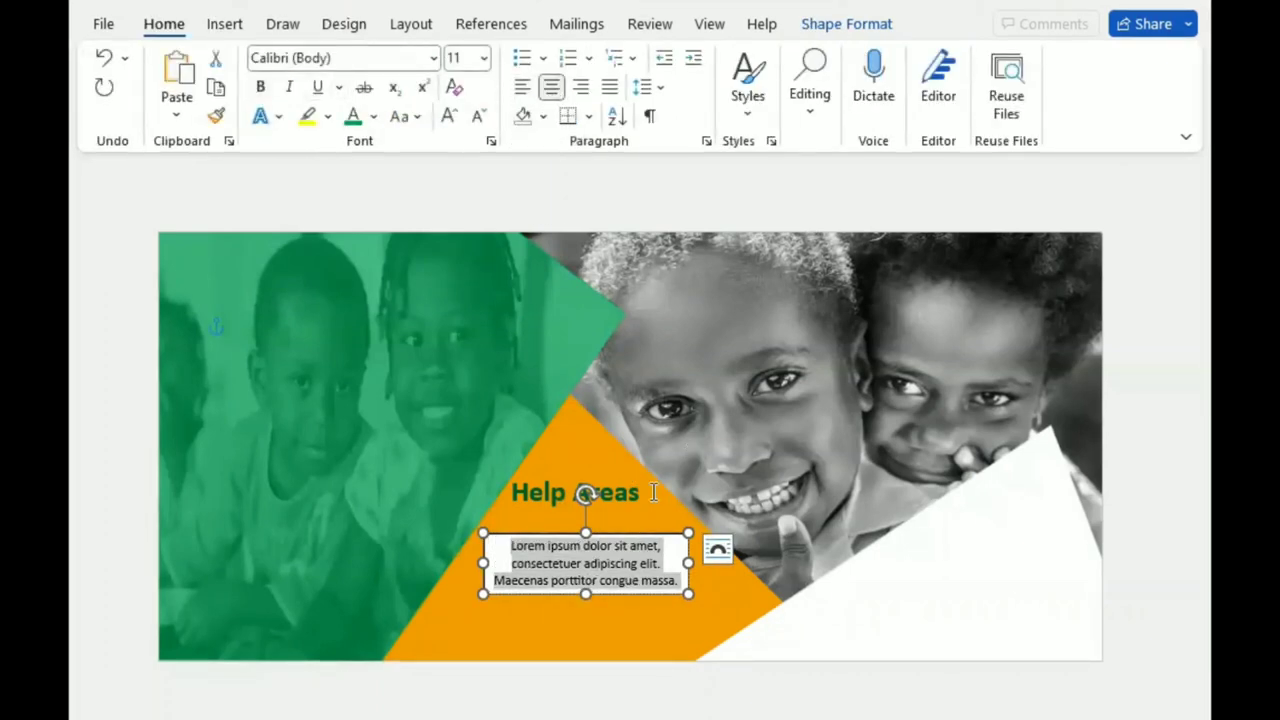
pyautogui.click(354, 117)
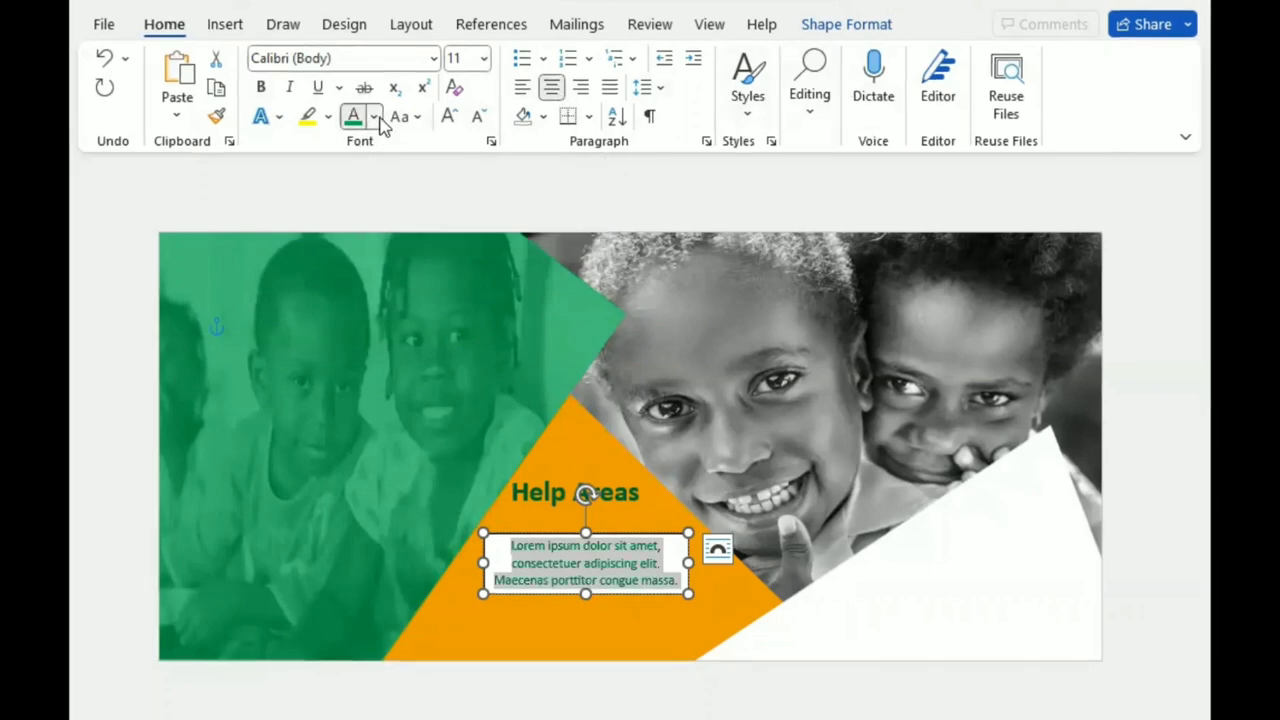
pyautogui.click(376, 117)
pyautogui.click(352, 425)
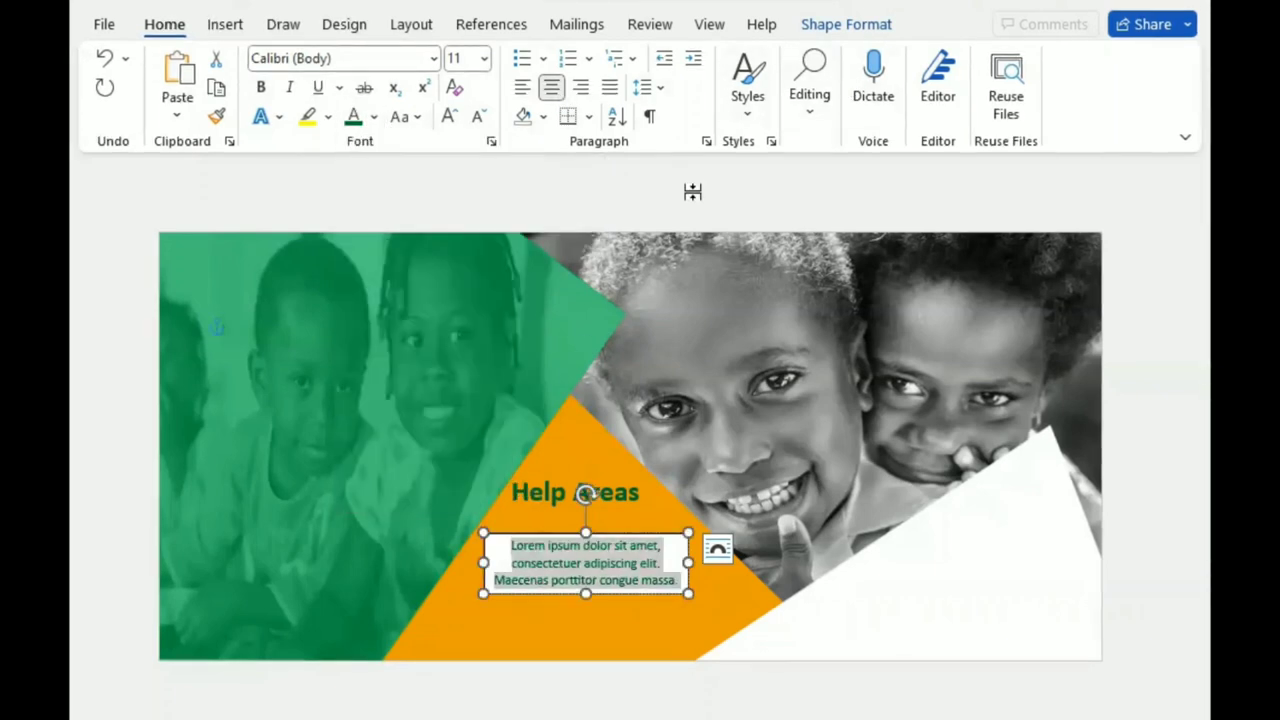
# Step: Set the Lorem text box to No Fill and No Outline
pyautogui.click(855, 27)
pyautogui.click(450, 59)
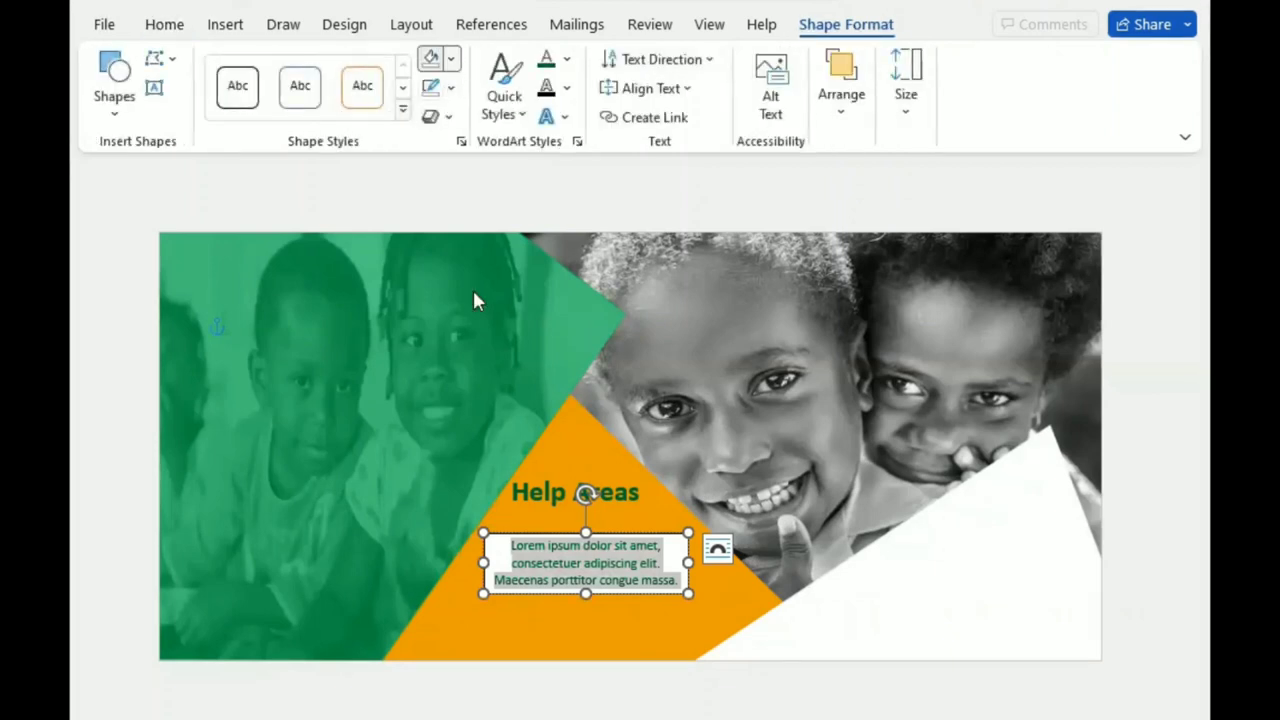
pyautogui.click(479, 368)
pyautogui.click(445, 87)
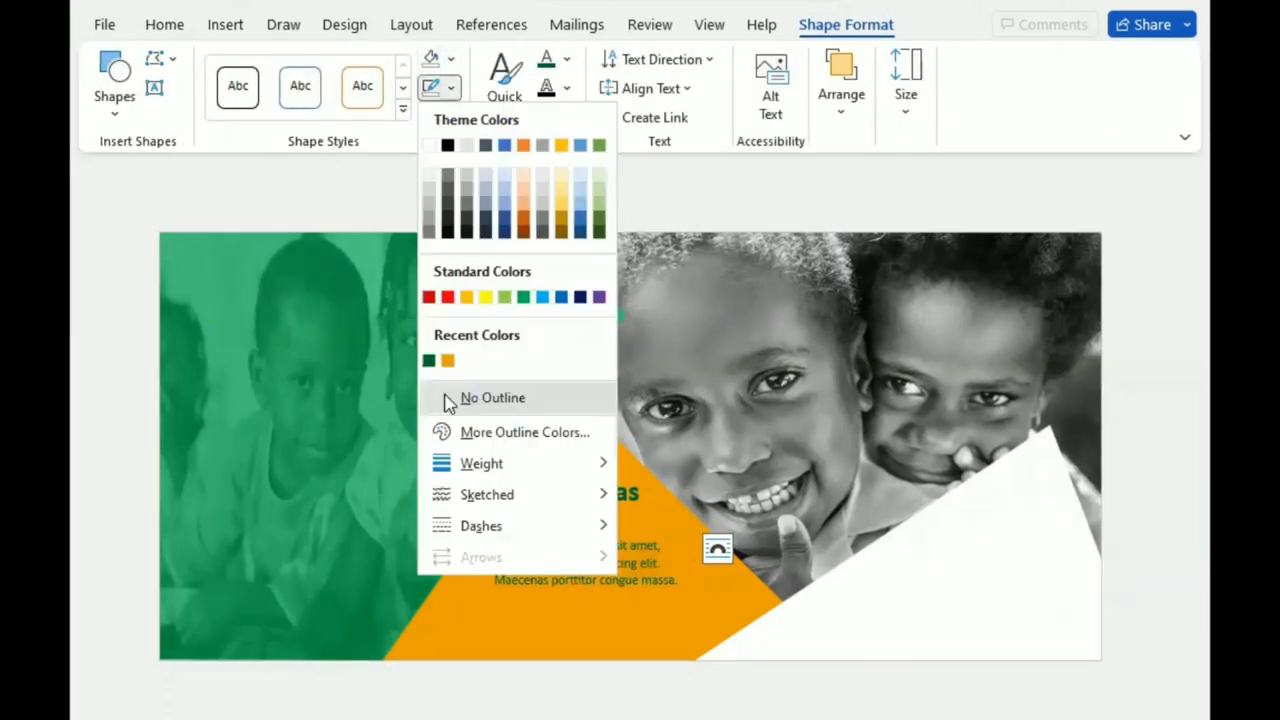
pyautogui.click(460, 397)
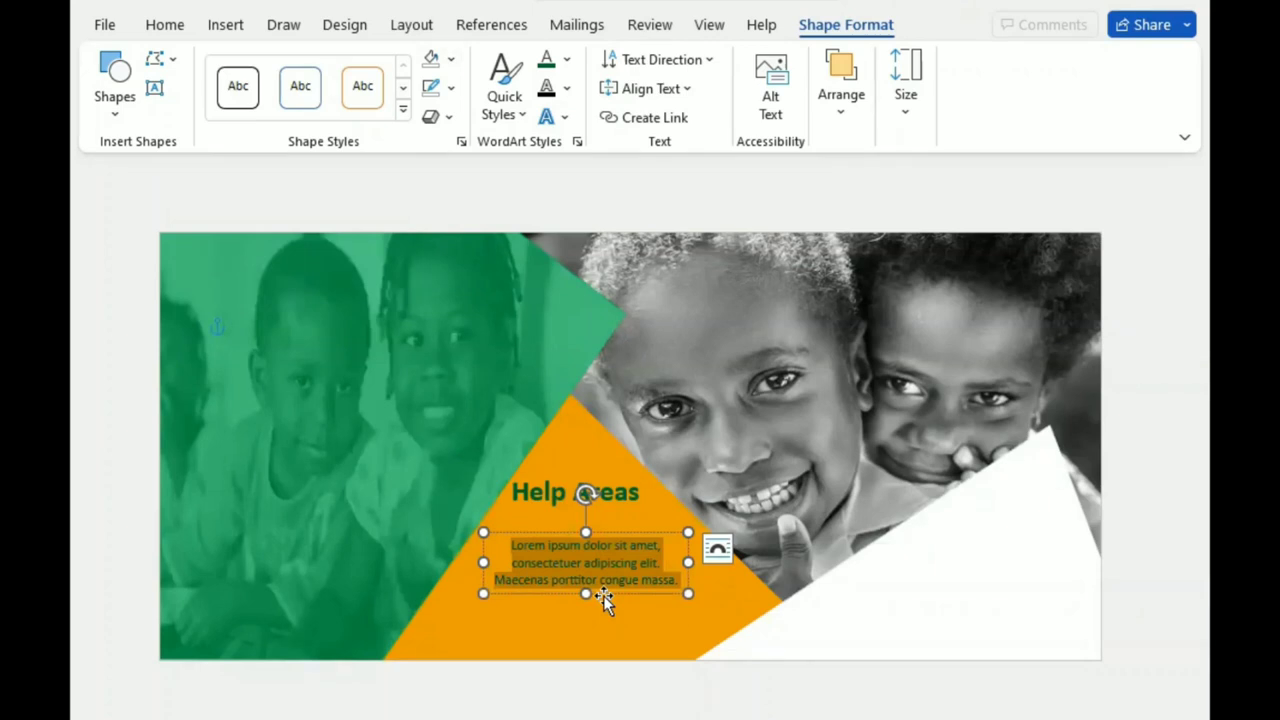
# Step: Enlarge the Lorem text to 12 pt and resize the box to three lines
pyautogui.click(164, 27)
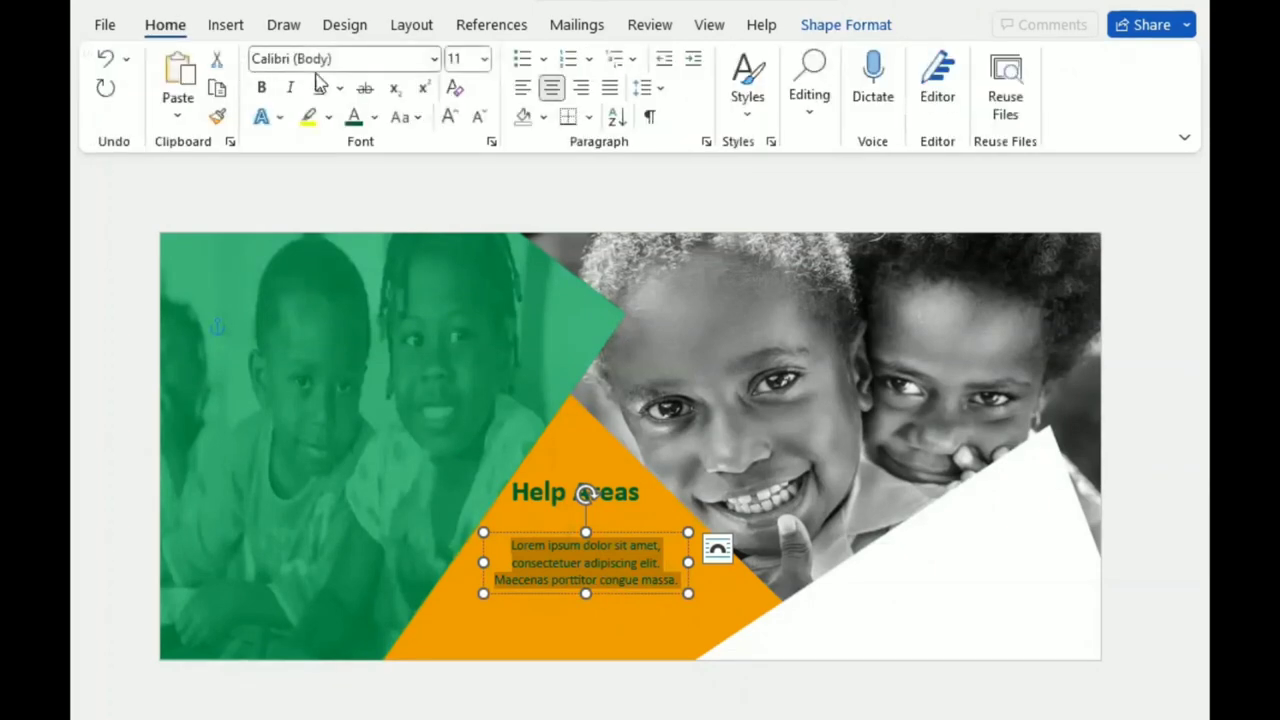
pyautogui.click(450, 118)
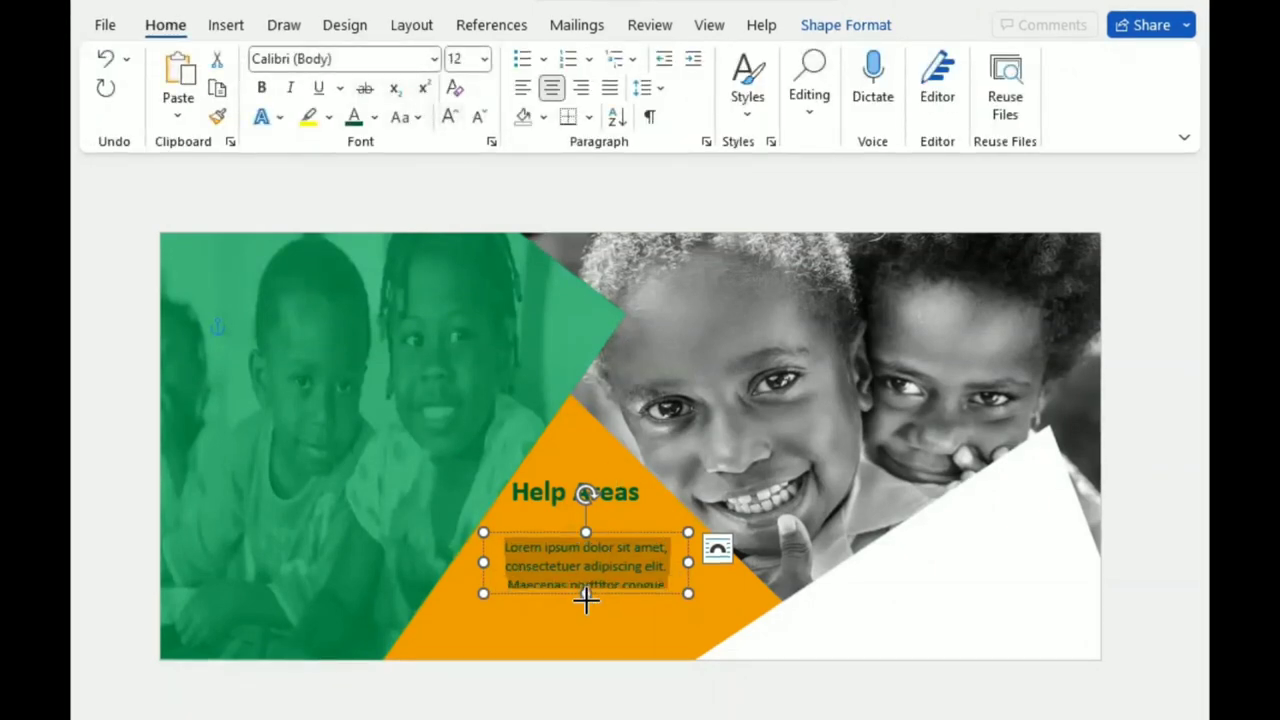
pyautogui.moveTo(586, 594); pyautogui.dragTo(586, 621)
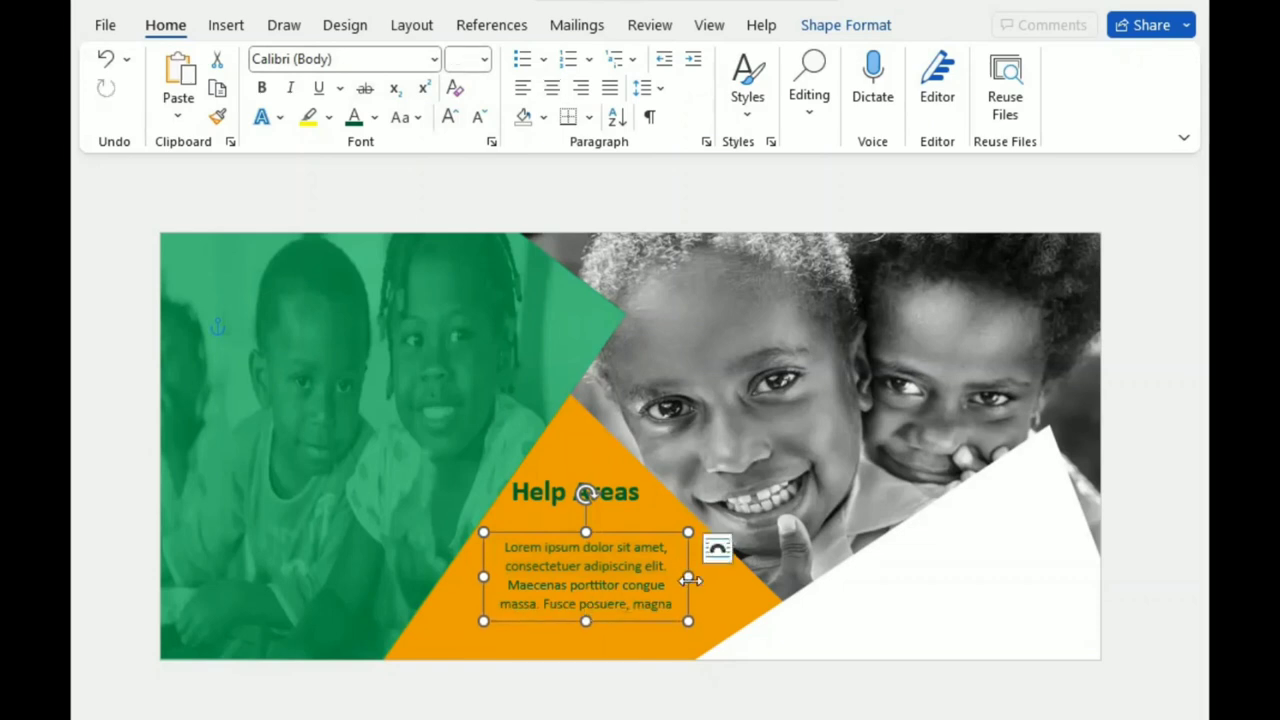
pyautogui.moveTo(688, 578)
pyautogui.mouseDown()
pyautogui.moveTo(671, 575)
pyautogui.moveTo(704, 577)
pyautogui.mouseUp()
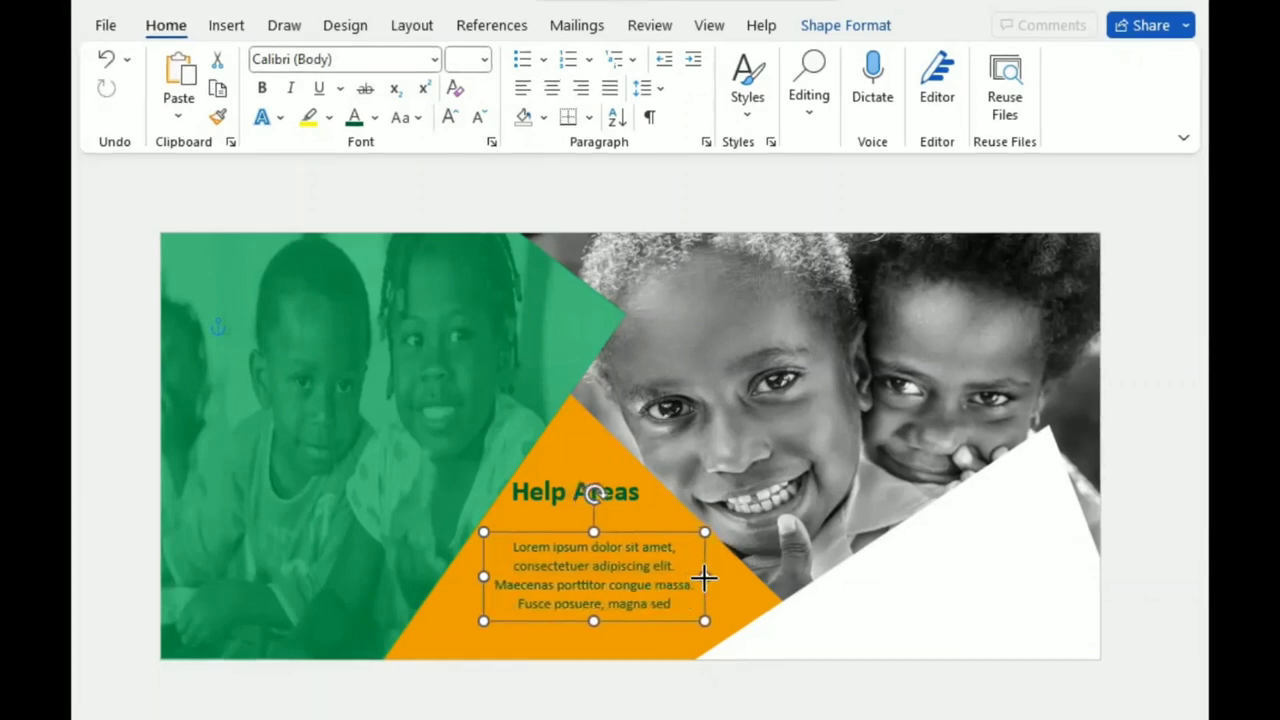
pyautogui.moveTo(594, 621); pyautogui.dragTo(594, 578)
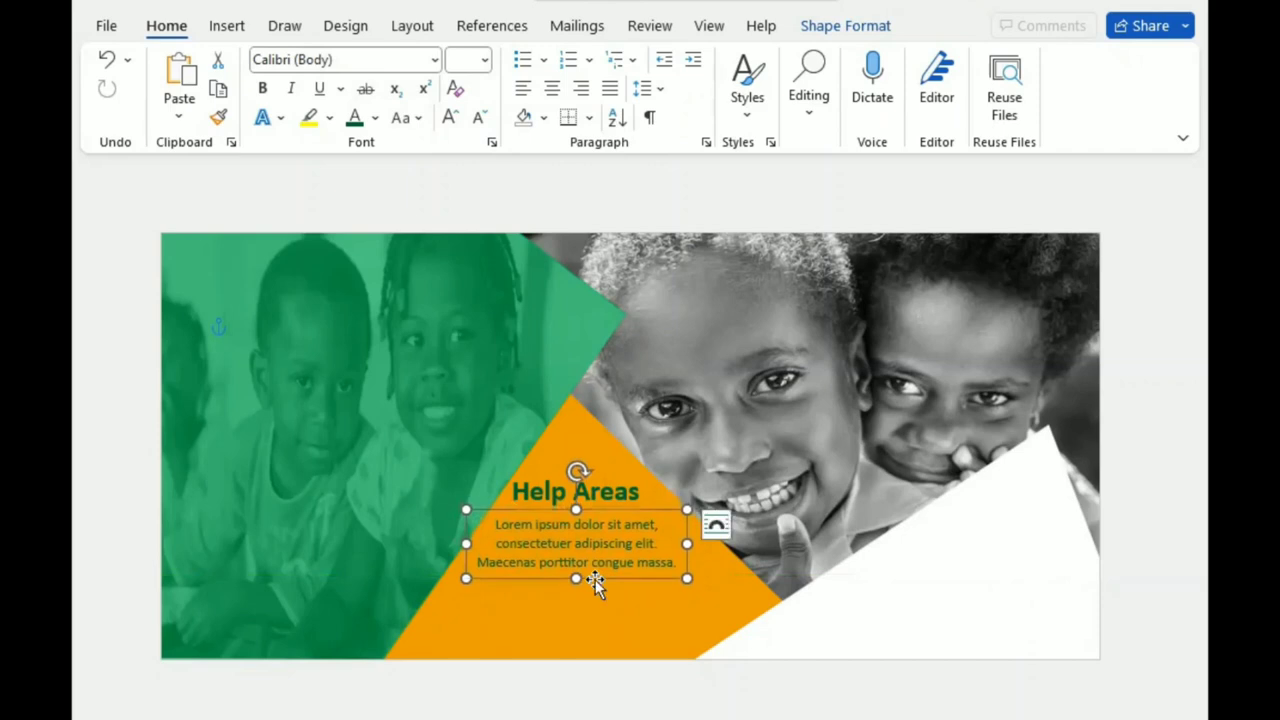
# Step: Copy the Help Areas box below the Lorem text and replace its text with a phone number
pyautogui.click(616, 481)
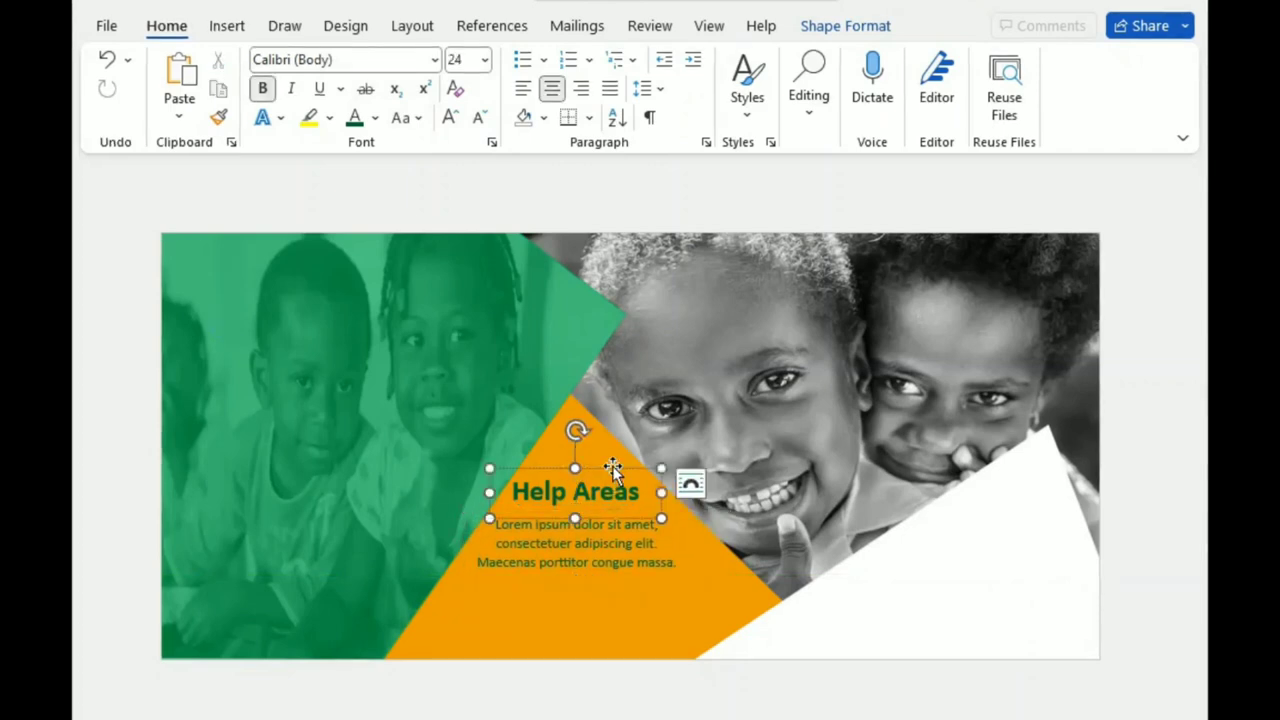
pyautogui.keyDown('ctrl'); pyautogui.moveTo(614, 471); pyautogui.dragTo(582, 625); pyautogui.keyUp('ctrl')
pyautogui.tripleClick(574, 598)
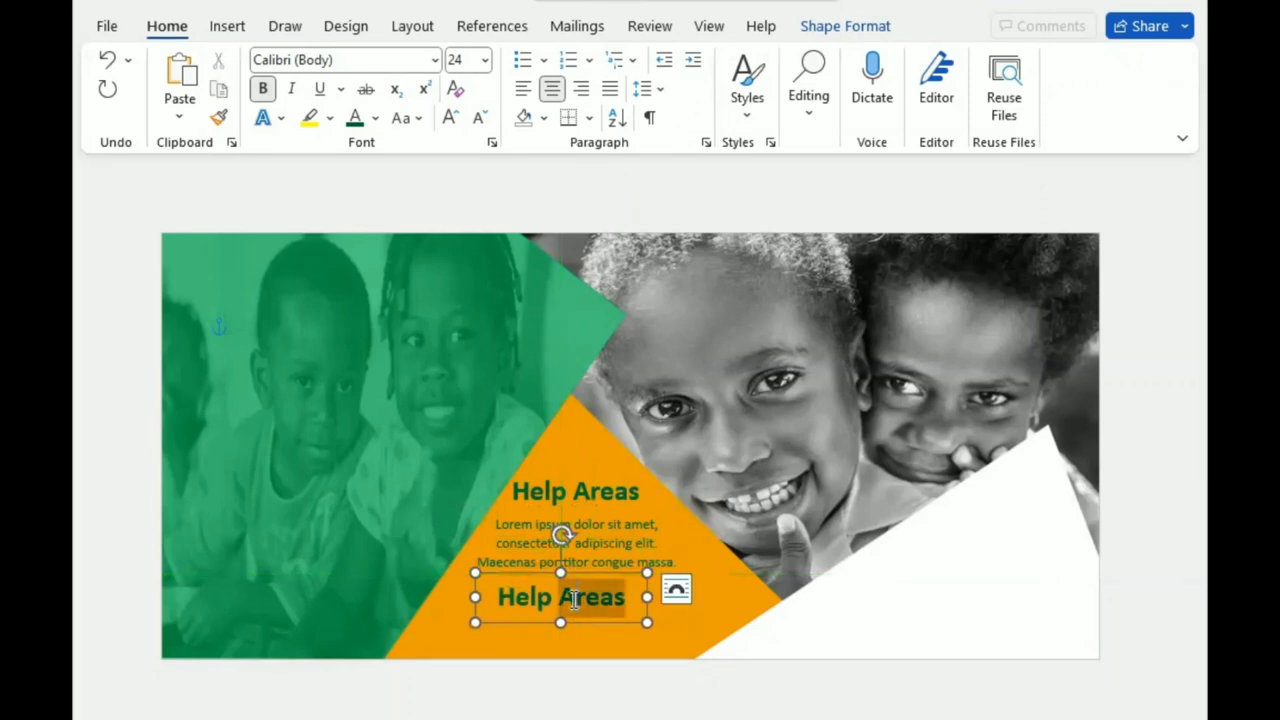
pyautogui.write('000')
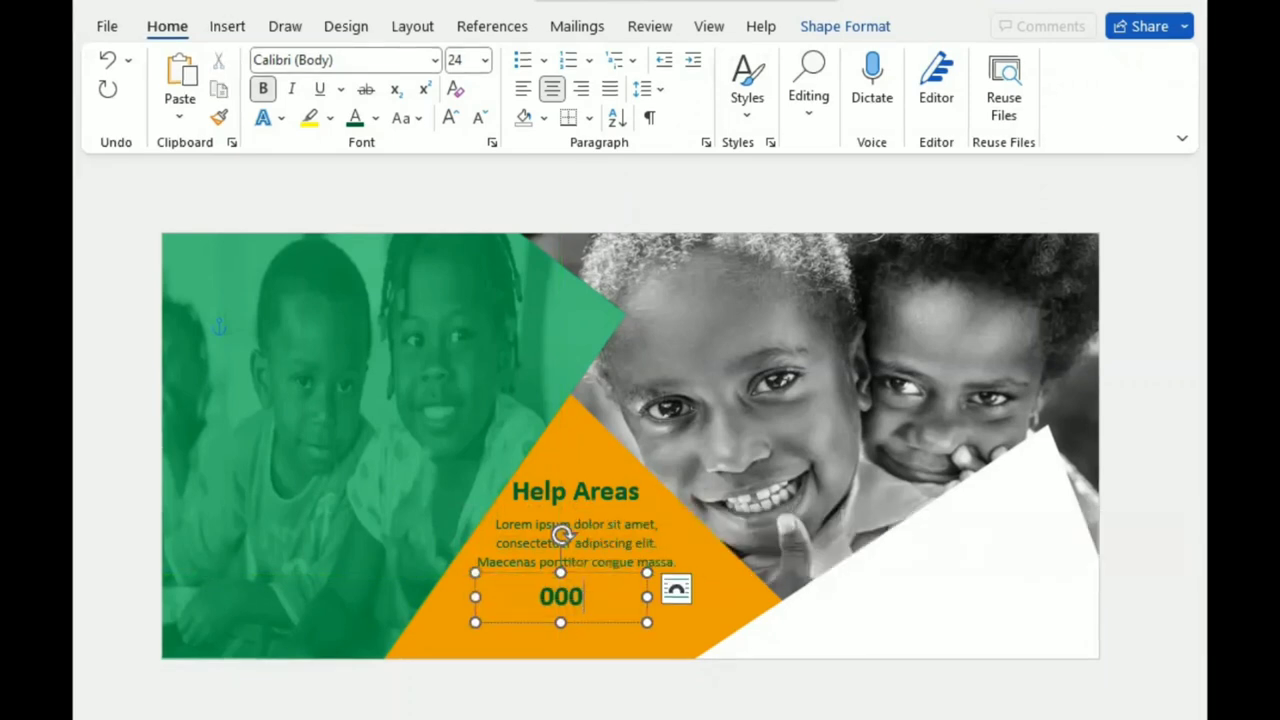
pyautogui.write(' 00')
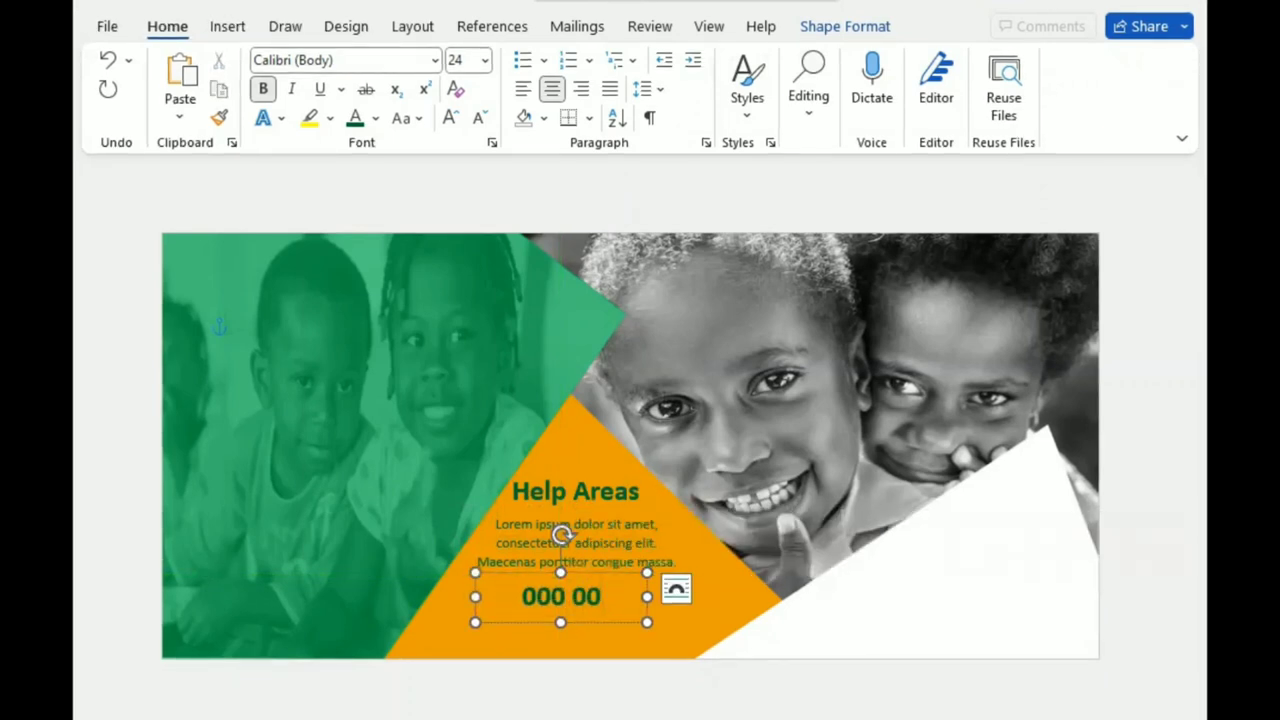
pyautogui.write(' Help')
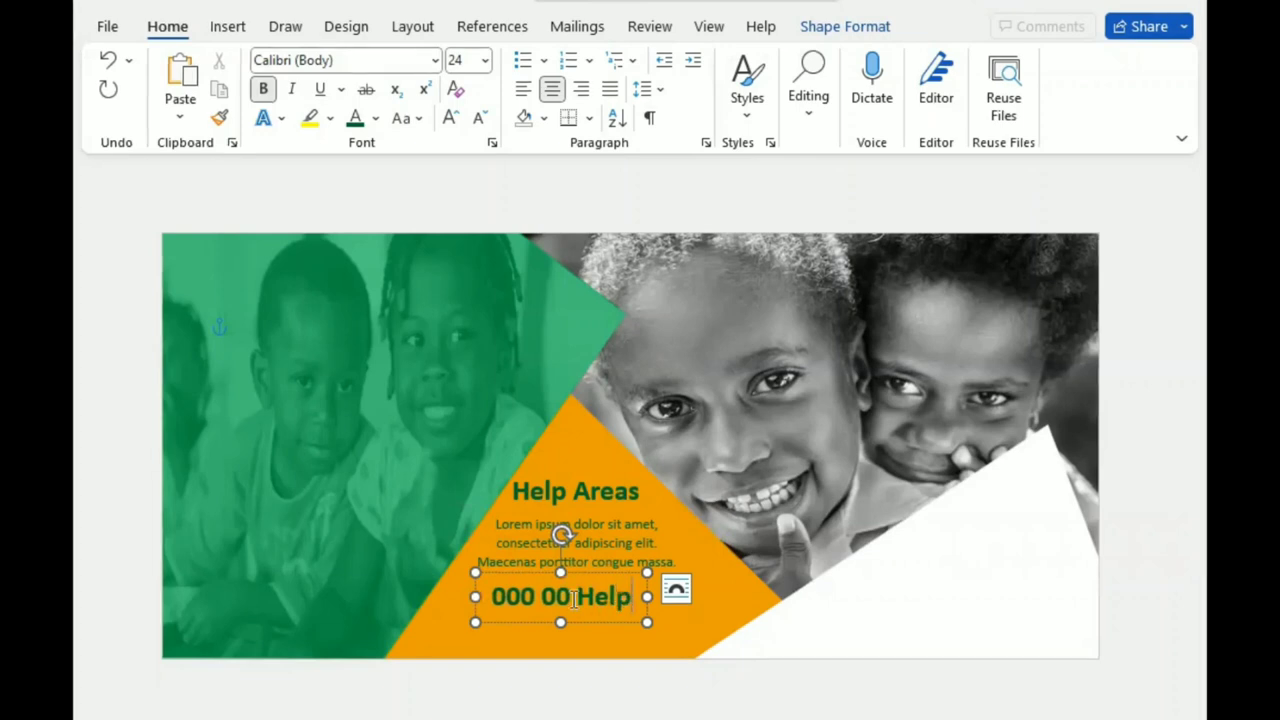
pyautogui.press('BackSpace')
pyautogui.press('BackSpace')
pyautogui.press('BackSpace')
pyautogui.hotkey('ctrl', 'z')
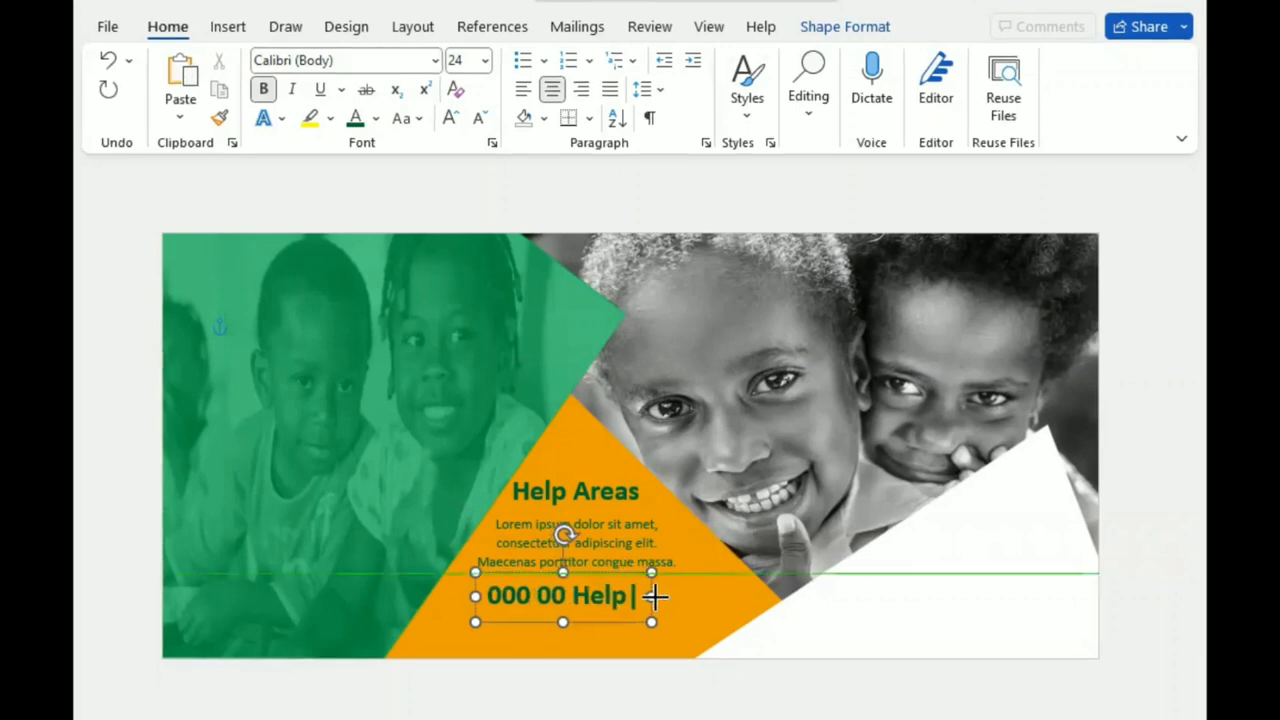
pyautogui.moveTo(645, 596); pyautogui.dragTo(497, 596)
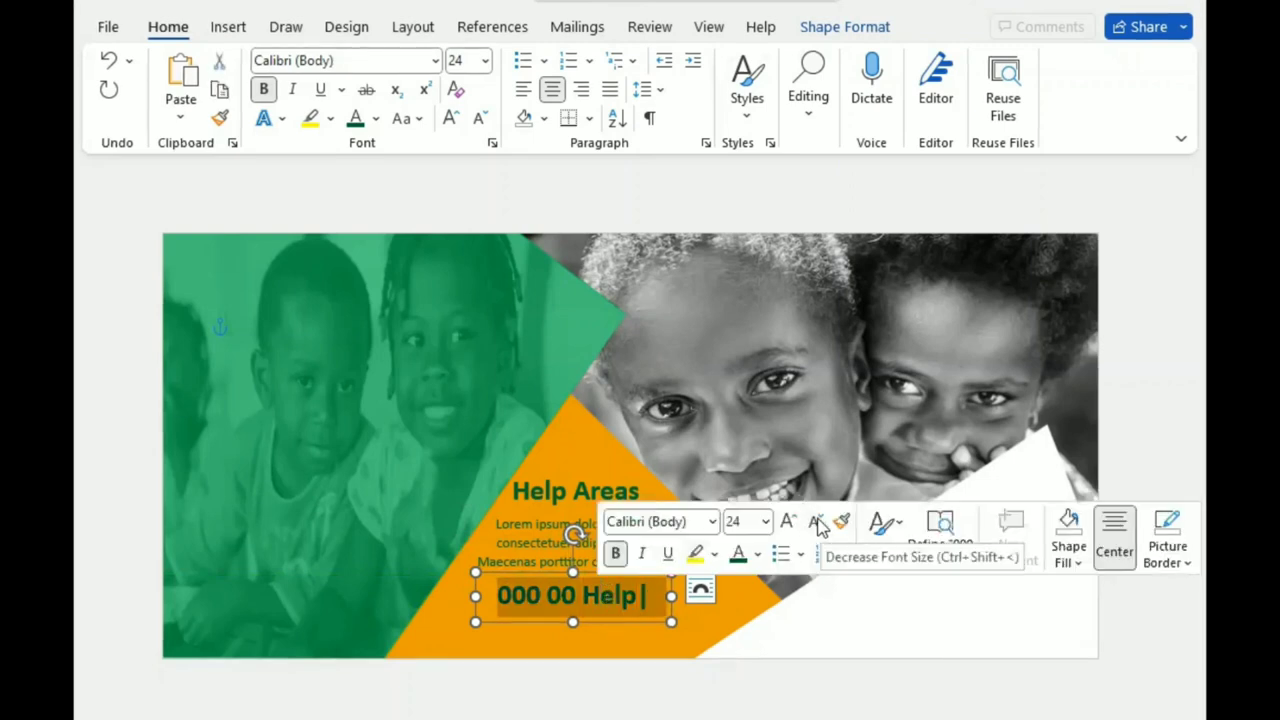
pyautogui.click(818, 523)
pyautogui.click(818, 523)
pyautogui.click(818, 523)
pyautogui.click(818, 523)
pyautogui.click(818, 523)
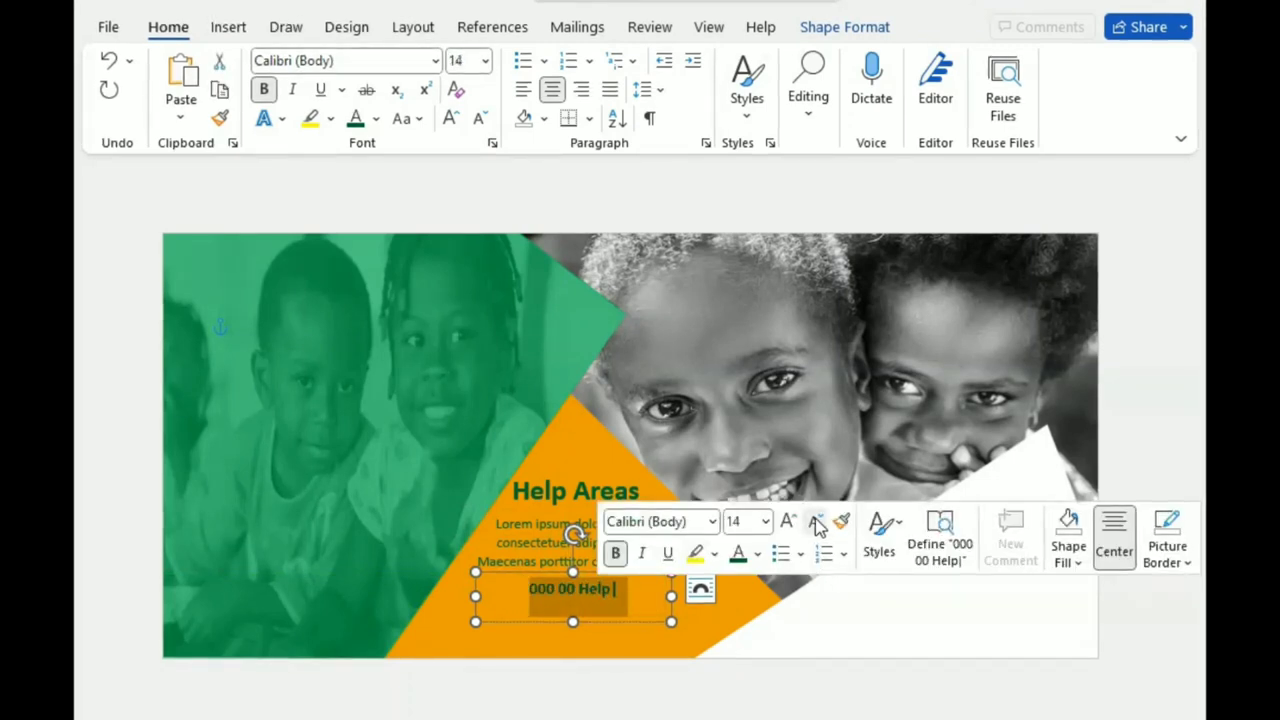
pyautogui.click(633, 600)
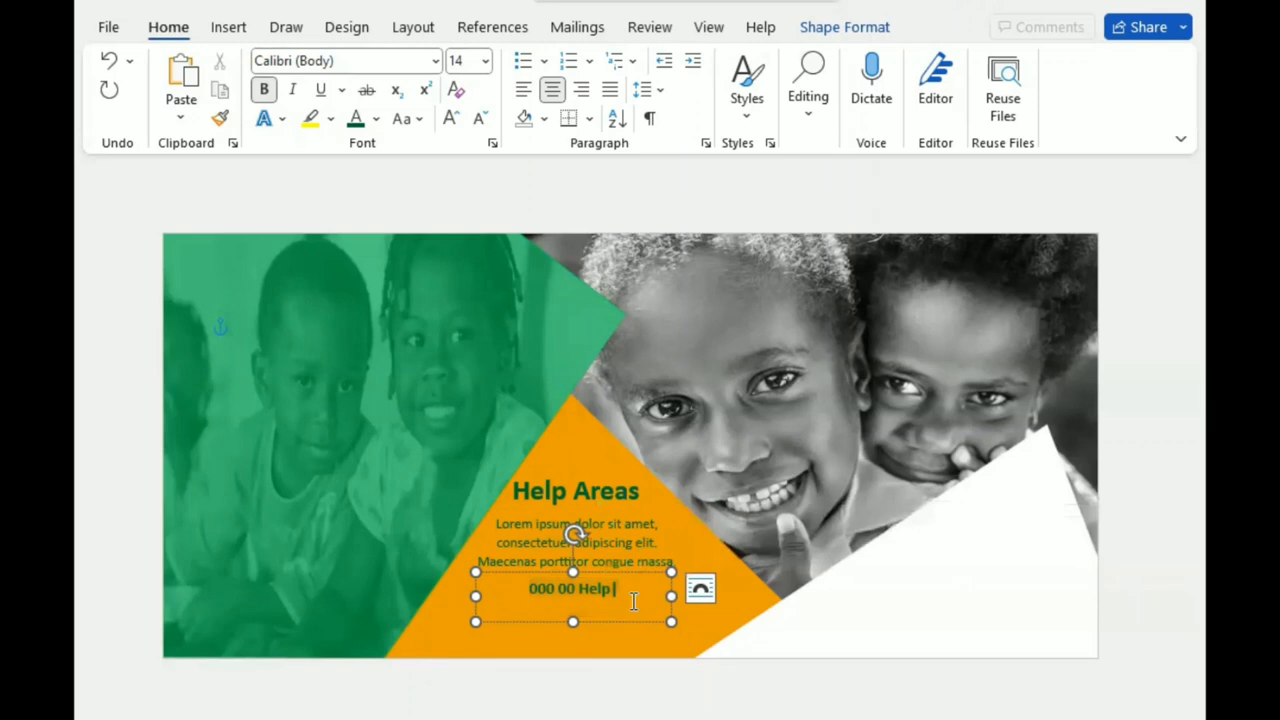
pyautogui.write('w')
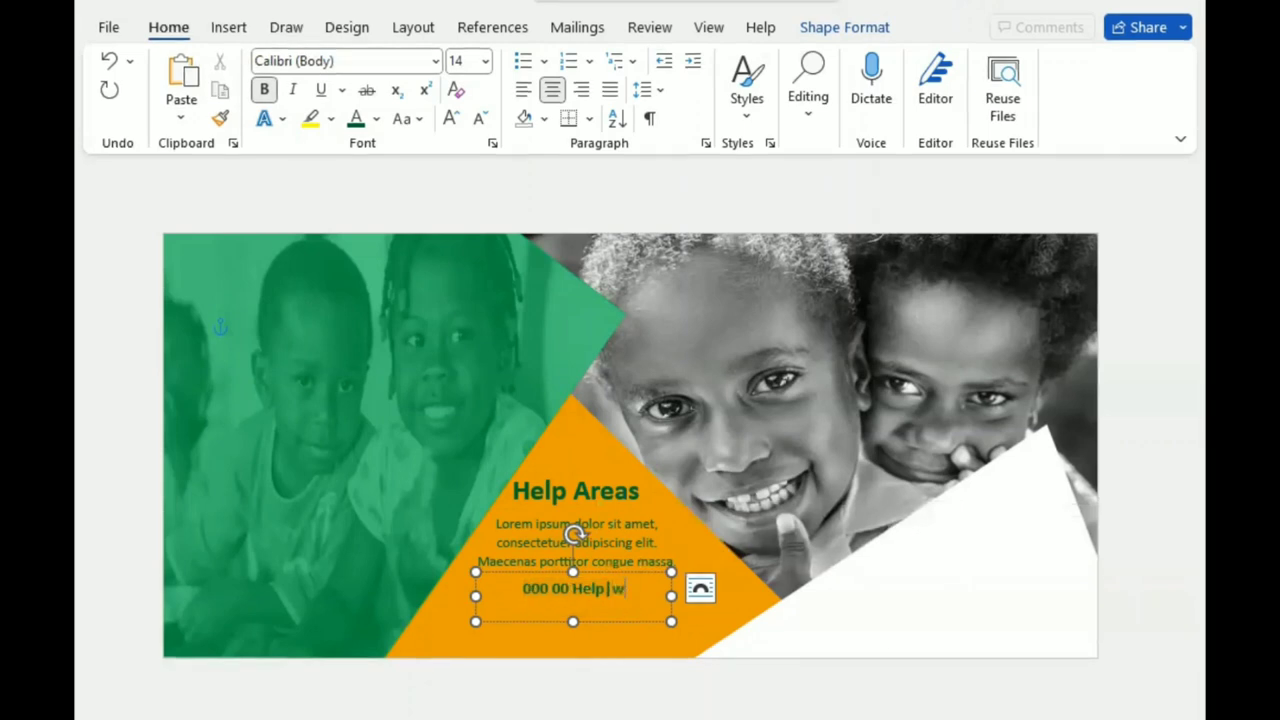
pyautogui.write('ww.exa')
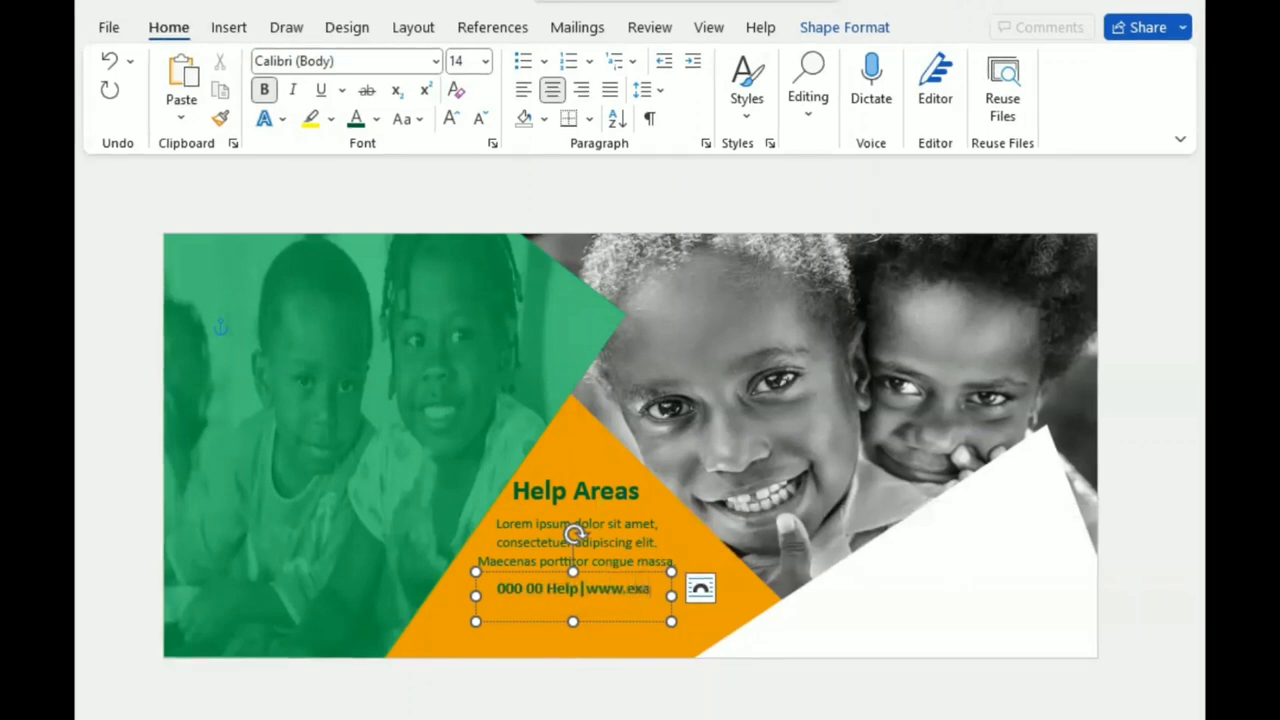
pyautogui.write('mple.net')
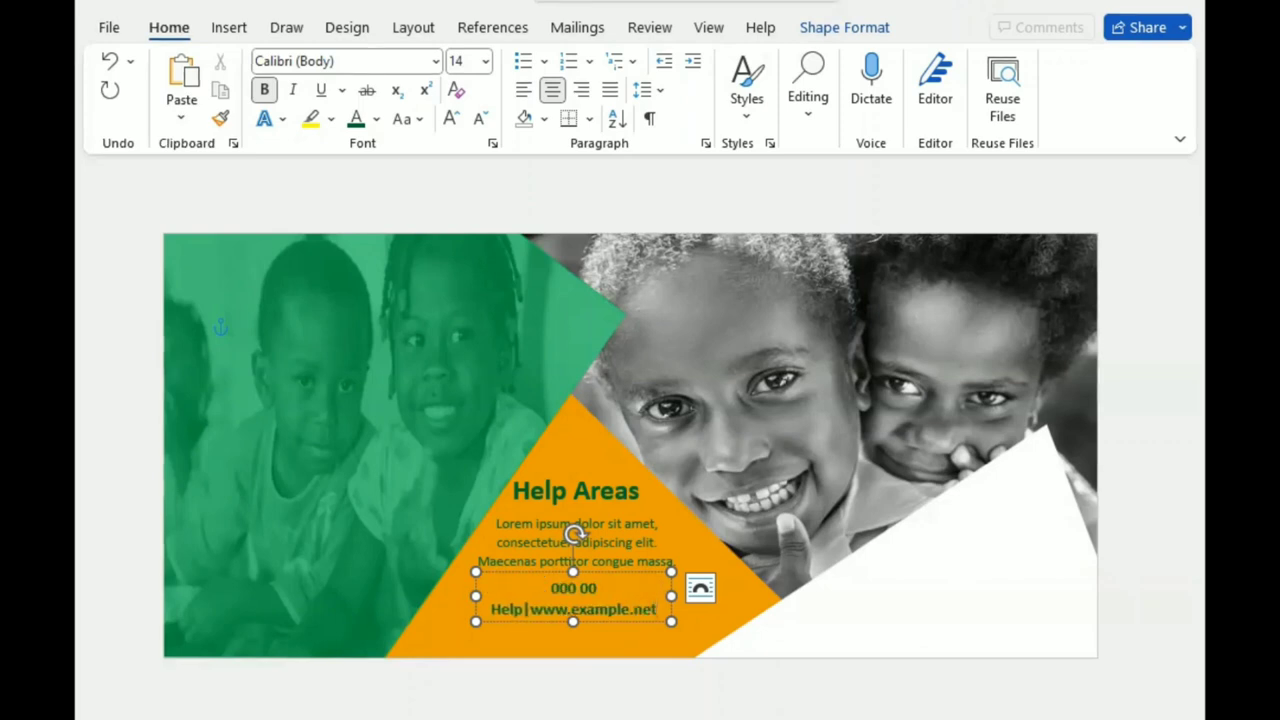
pyautogui.moveTo(665, 596); pyautogui.dragTo(708, 596)
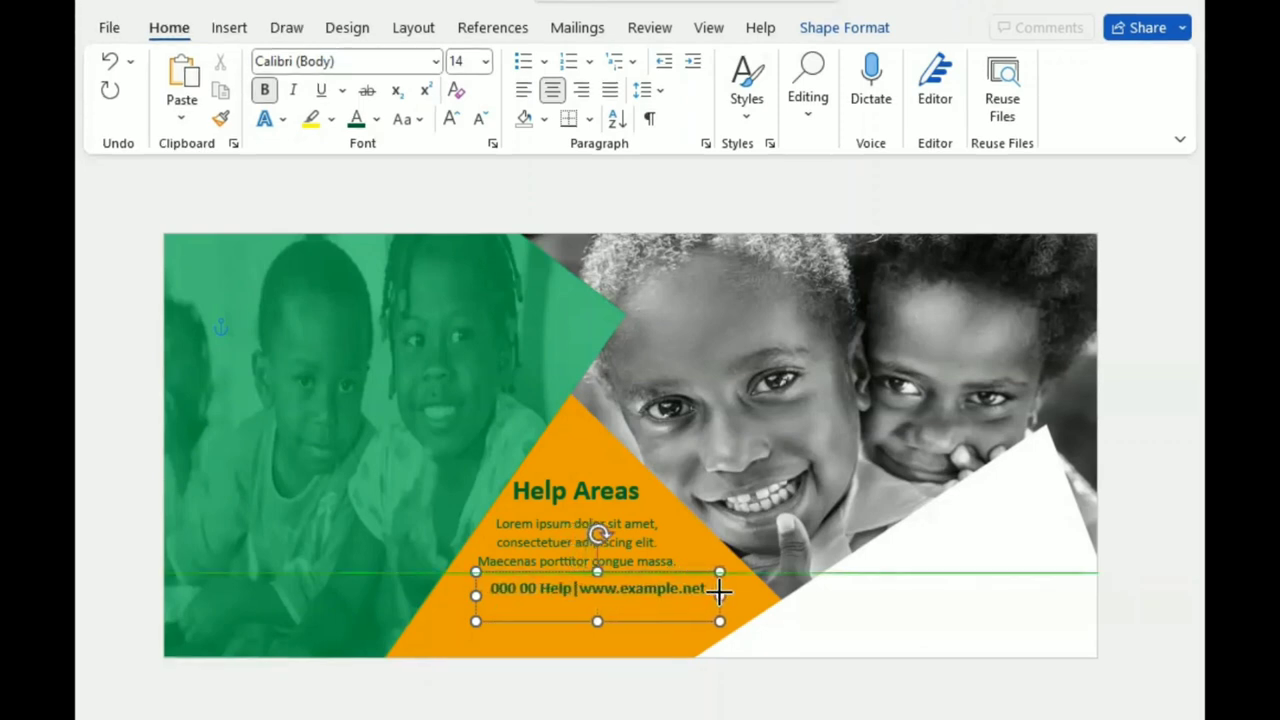
pyautogui.moveTo(608, 622); pyautogui.dragTo(580, 632)
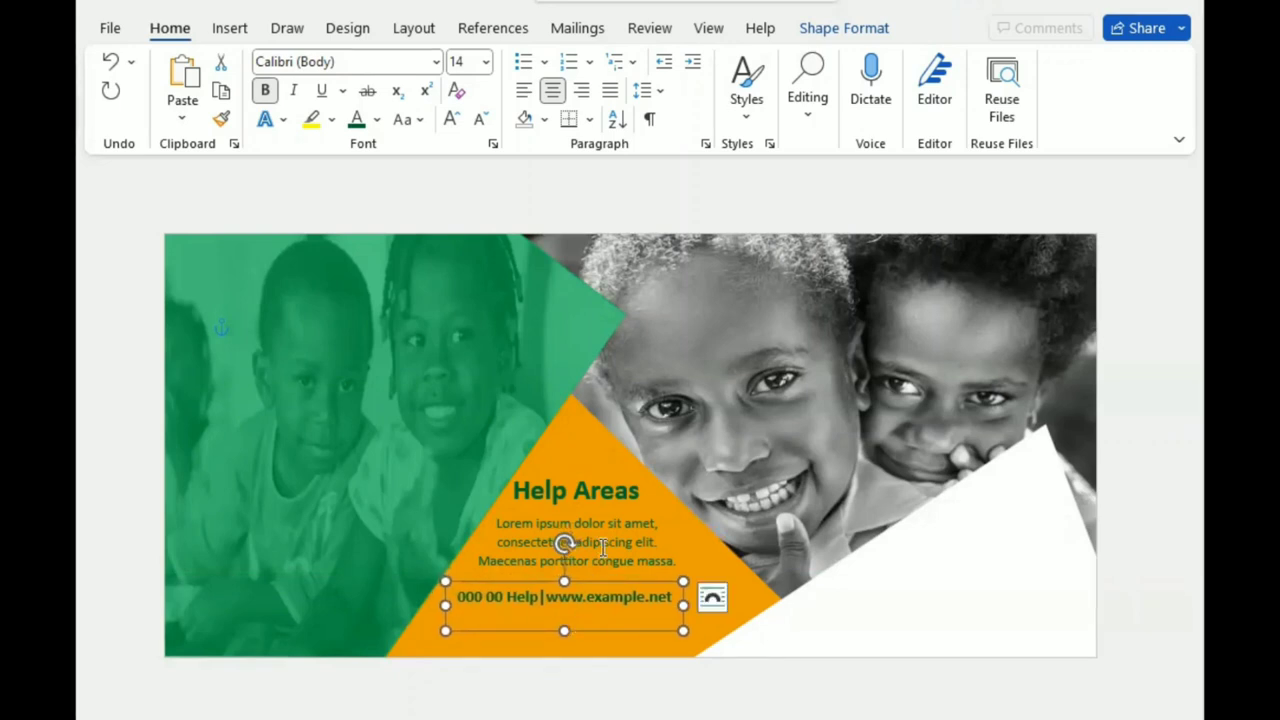
# Step: Move the Lorem text box and Help Areas title slightly down
pyautogui.moveTo(591, 571); pyautogui.dragTo(590, 587)
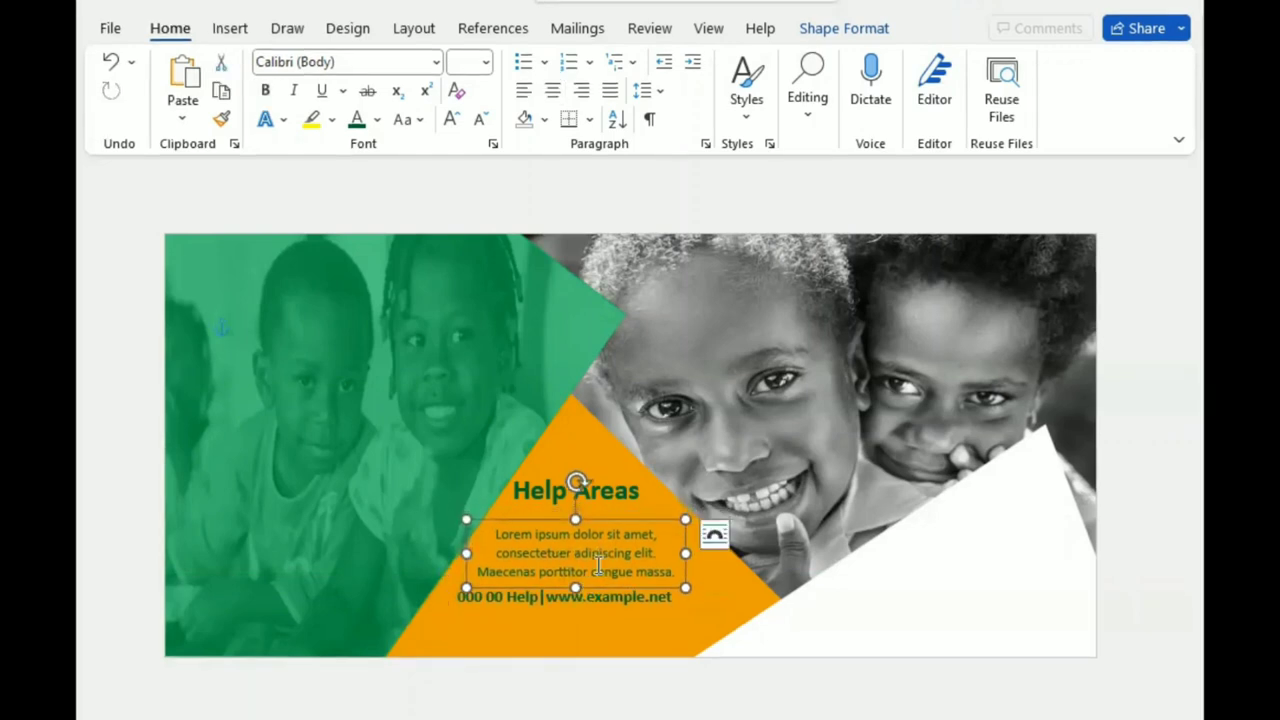
pyautogui.click(600, 521)
pyautogui.moveTo(602, 524); pyautogui.dragTo(602, 532)
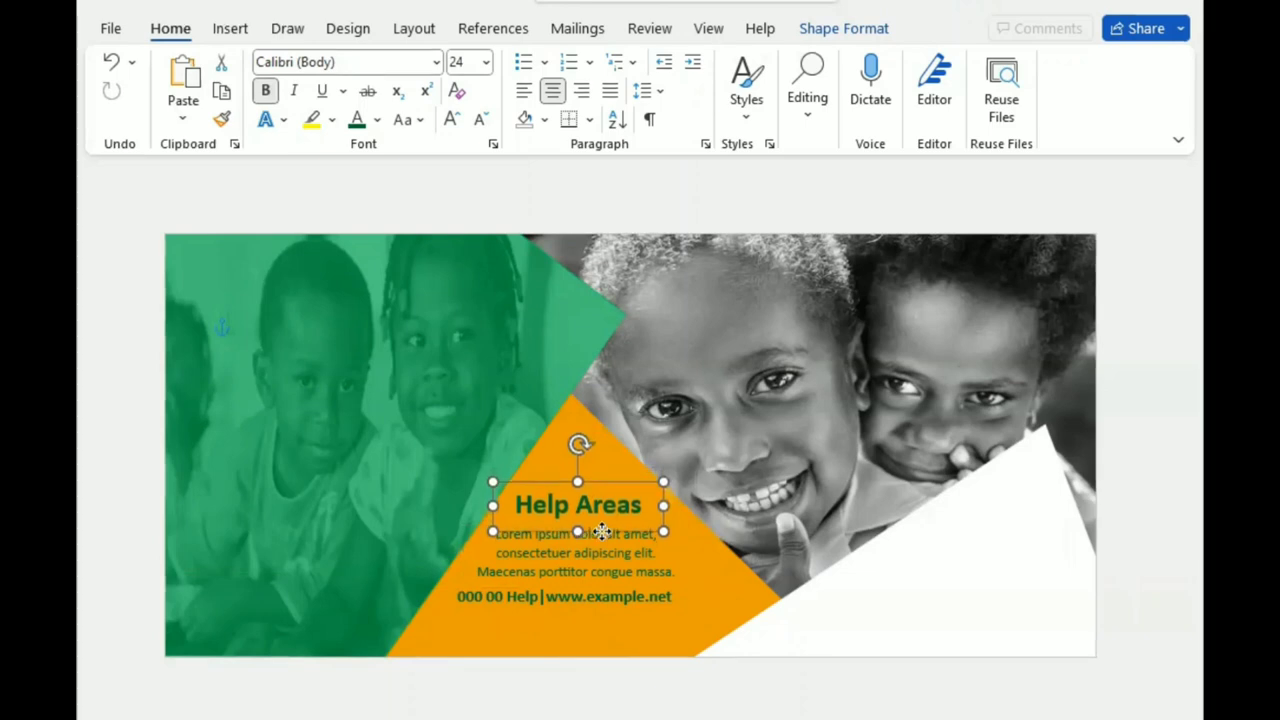
# Step: Enlarge the contact line to 16 pt and widen its box to stay on one line
pyautogui.tripleClick(578, 597)
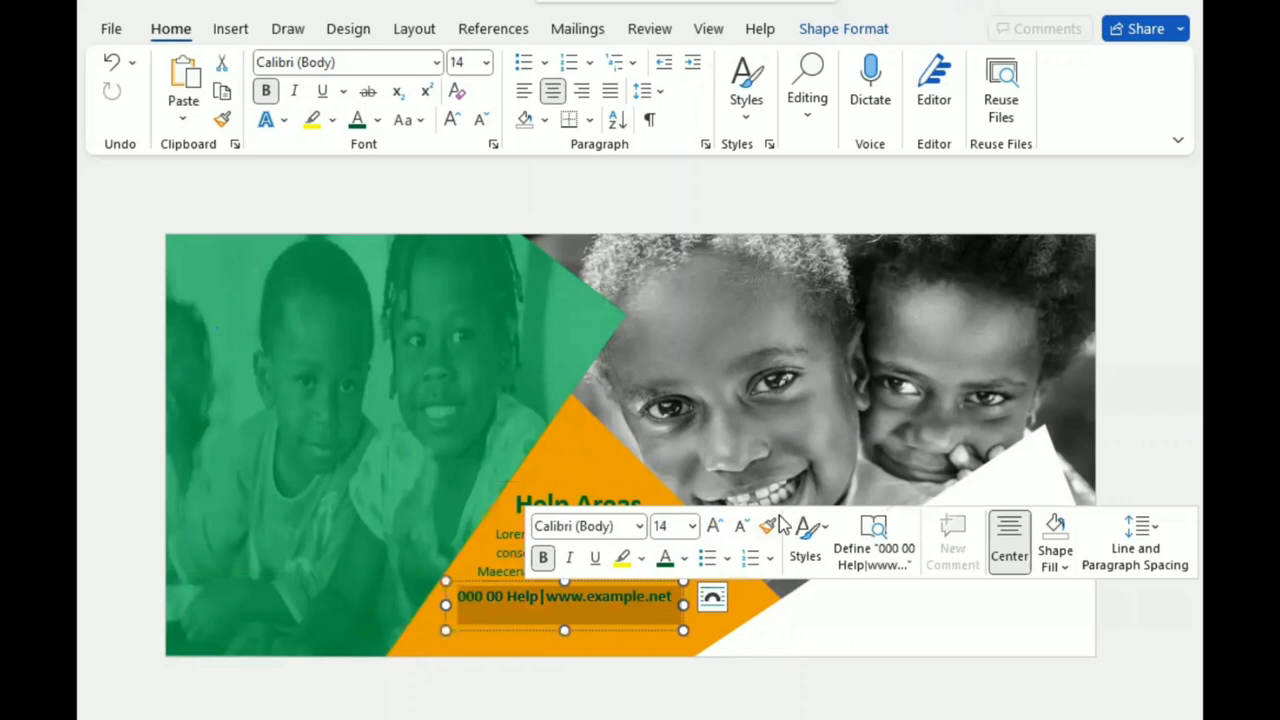
pyautogui.click(720, 528)
pyautogui.moveTo(683, 605); pyautogui.dragTo(715, 603)
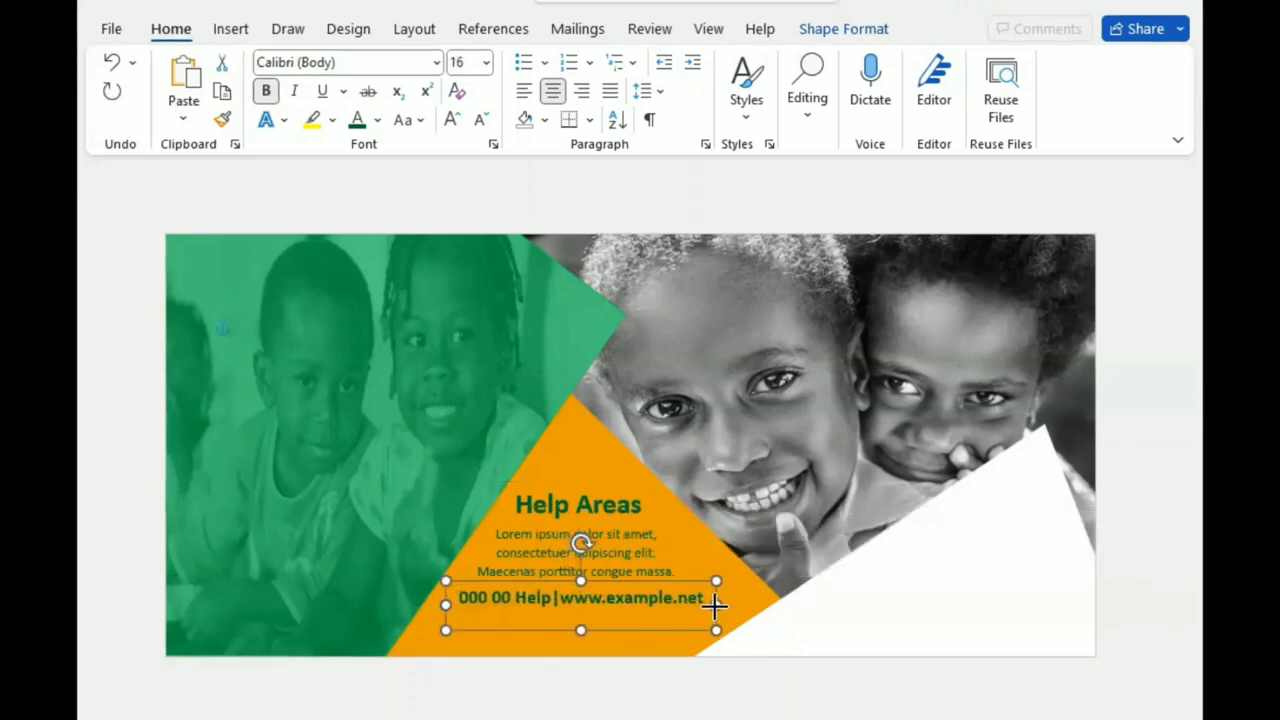
pyautogui.moveTo(617, 632); pyautogui.dragTo(613, 632)
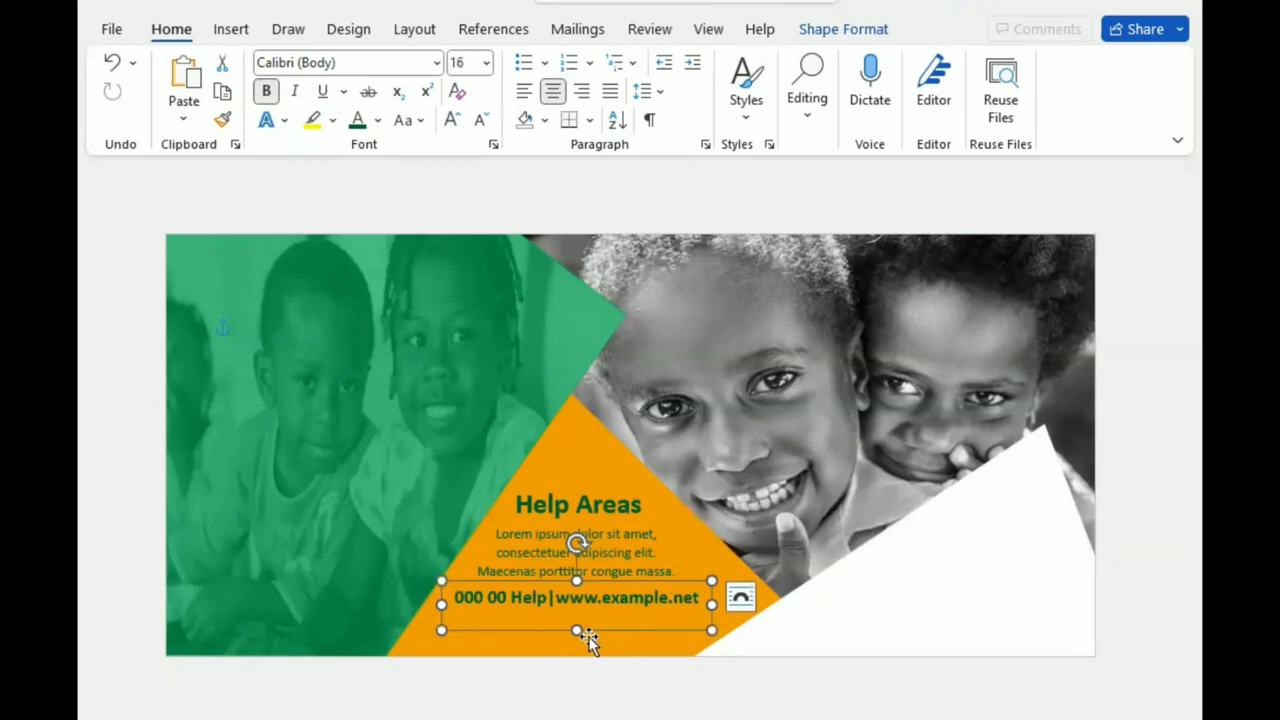
pyautogui.click(424, 485)
# Step: Give the green triangle an outer drop shadow with 10 pt distance and 9 pt blur
pyautogui.click(843, 30)
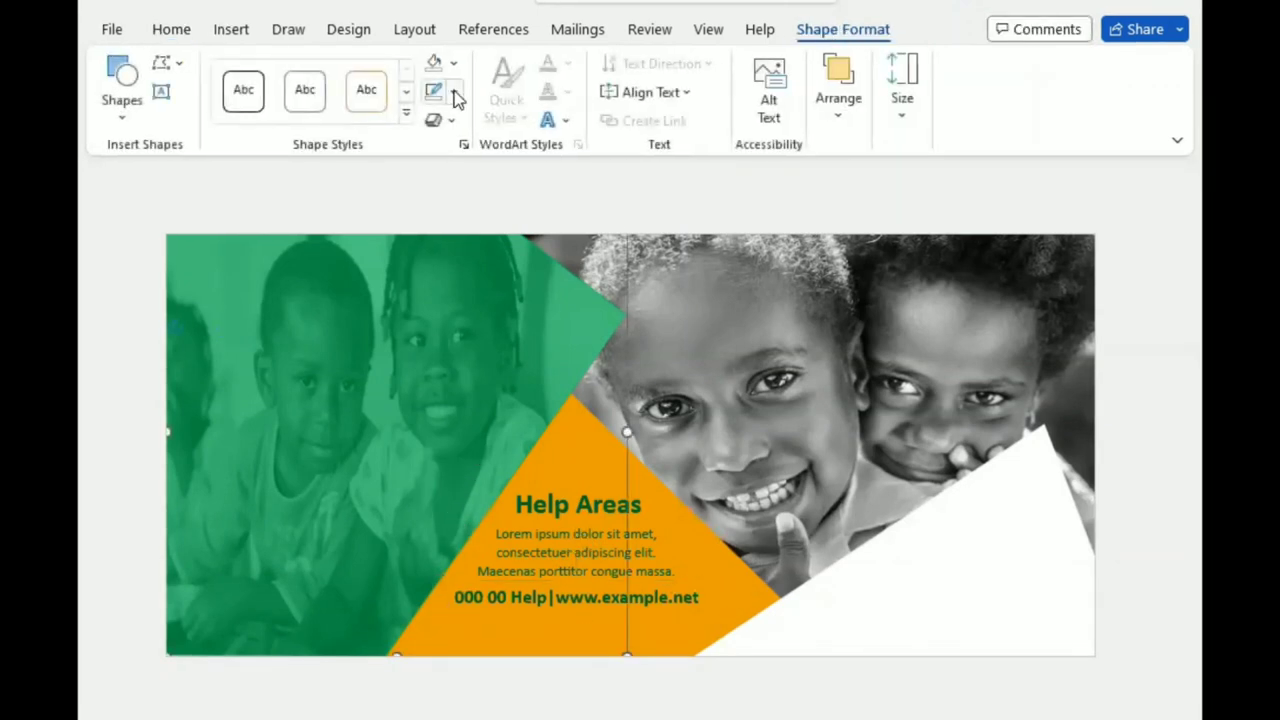
pyautogui.click(450, 121)
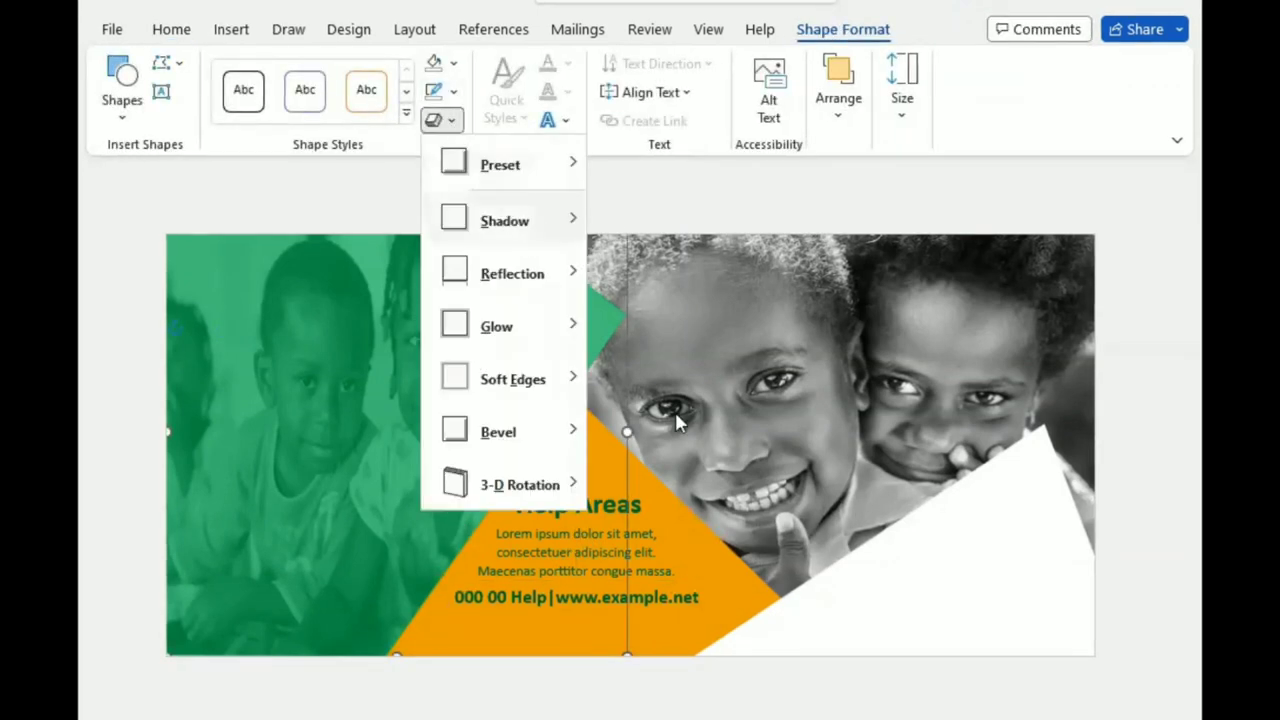
pyautogui.moveTo(505, 220)
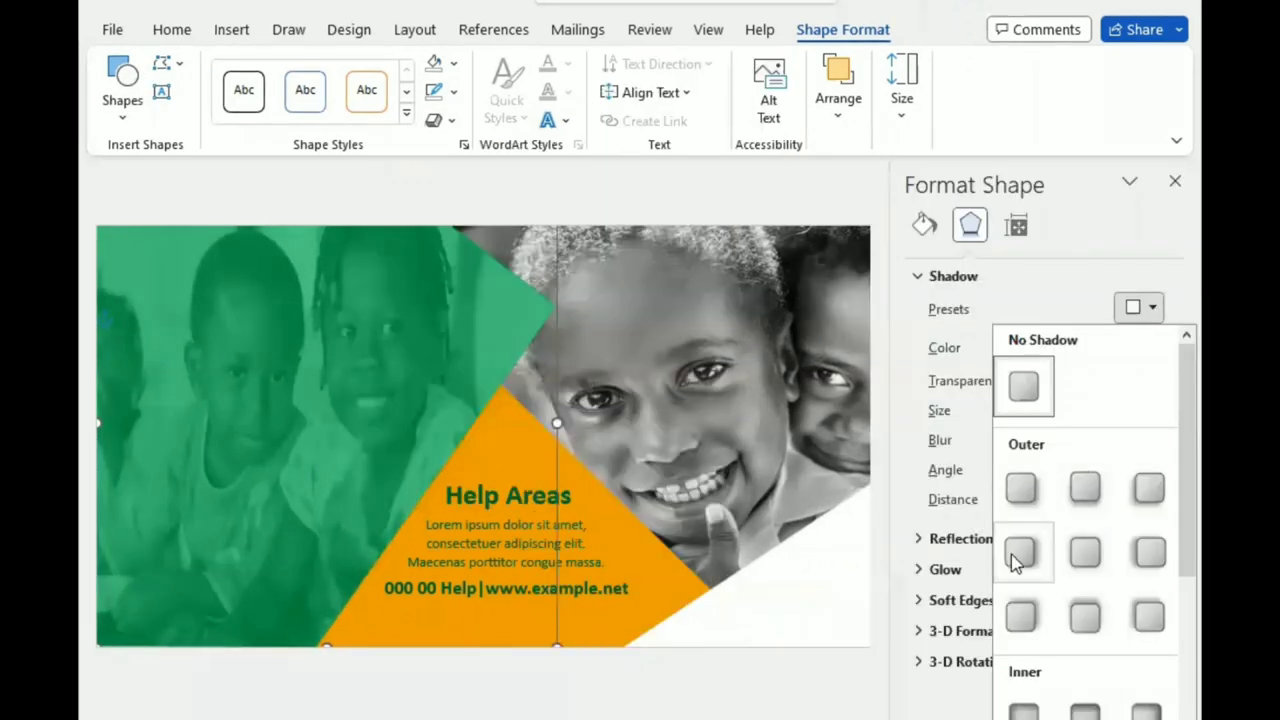
pyautogui.click(1017, 551)
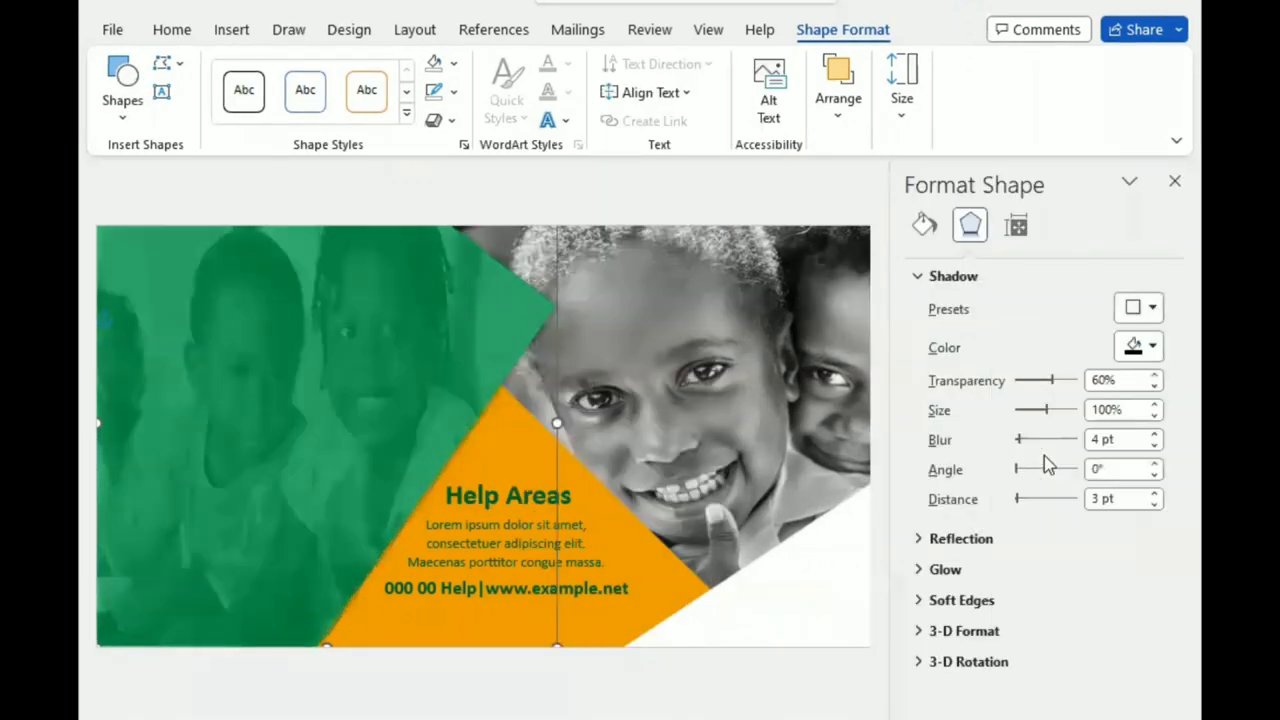
pyautogui.click(1155, 494)
pyautogui.click(1155, 494)
pyautogui.click(1155, 494)
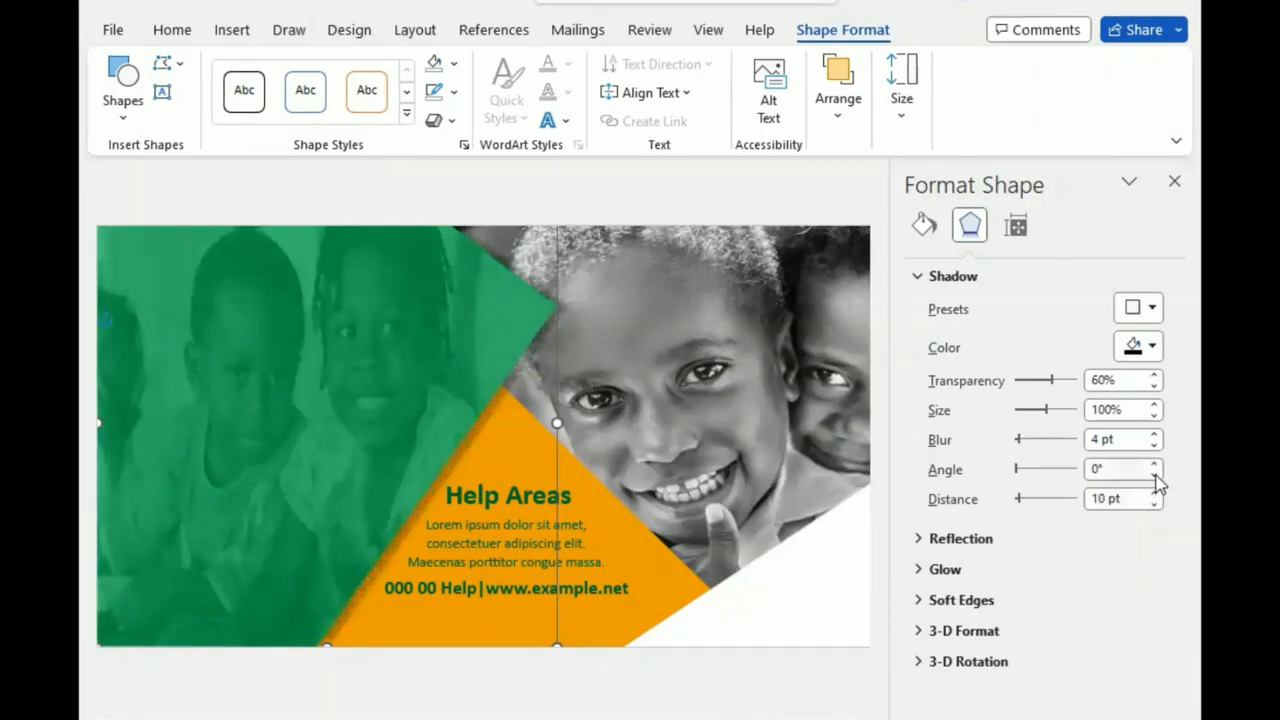
pyautogui.click(1155, 445)
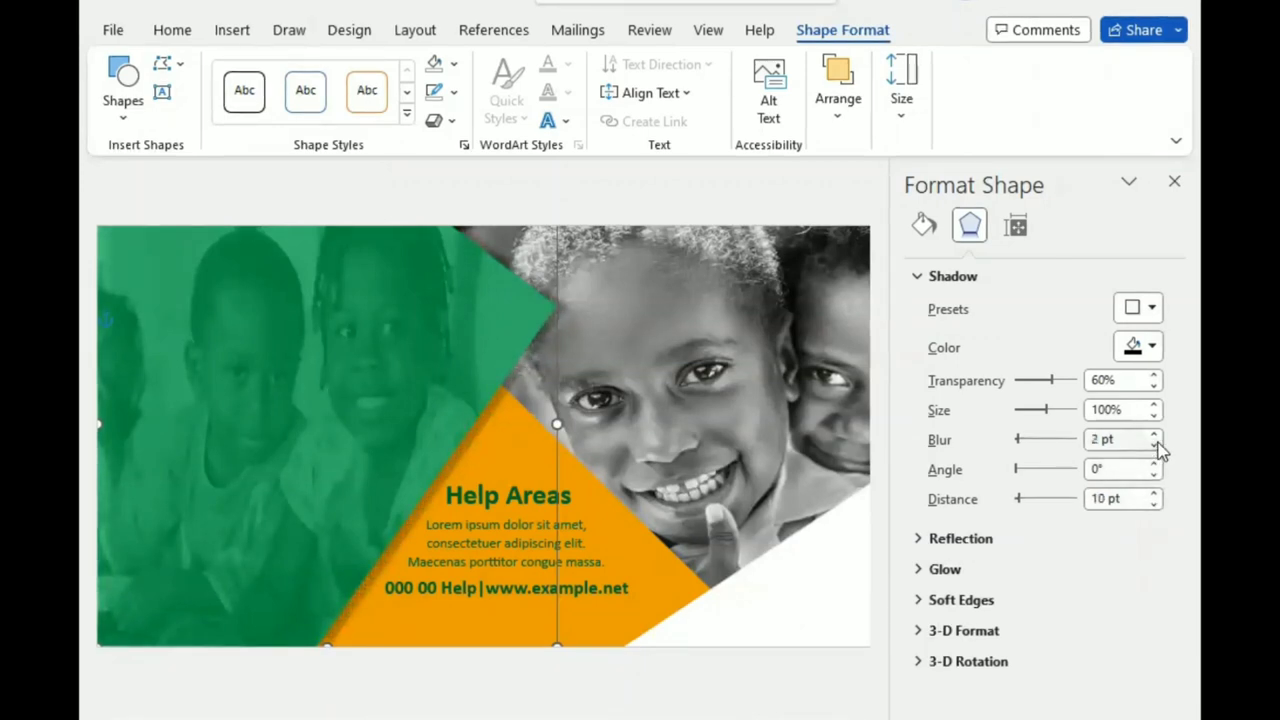
pyautogui.click(1155, 436)
pyautogui.click(1155, 436)
pyautogui.click(1155, 436)
pyautogui.click(1155, 436)
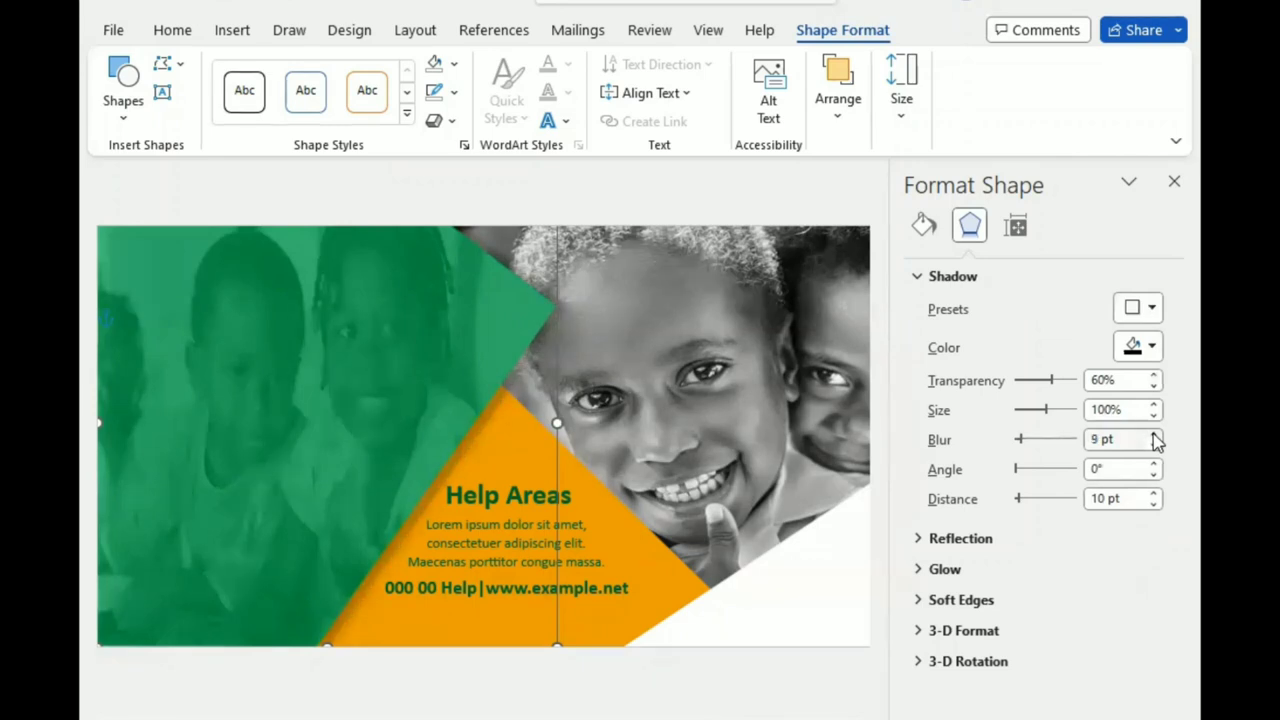
pyautogui.click(1153, 436)
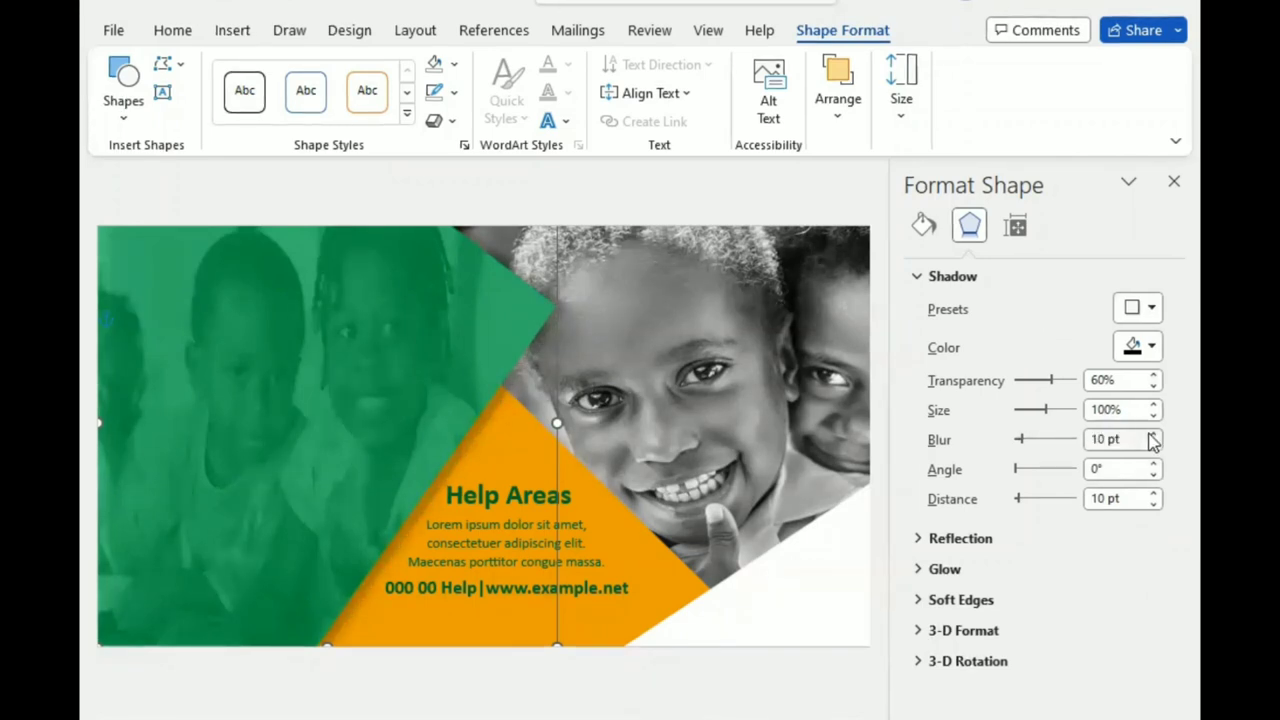
pyautogui.click(1172, 185)
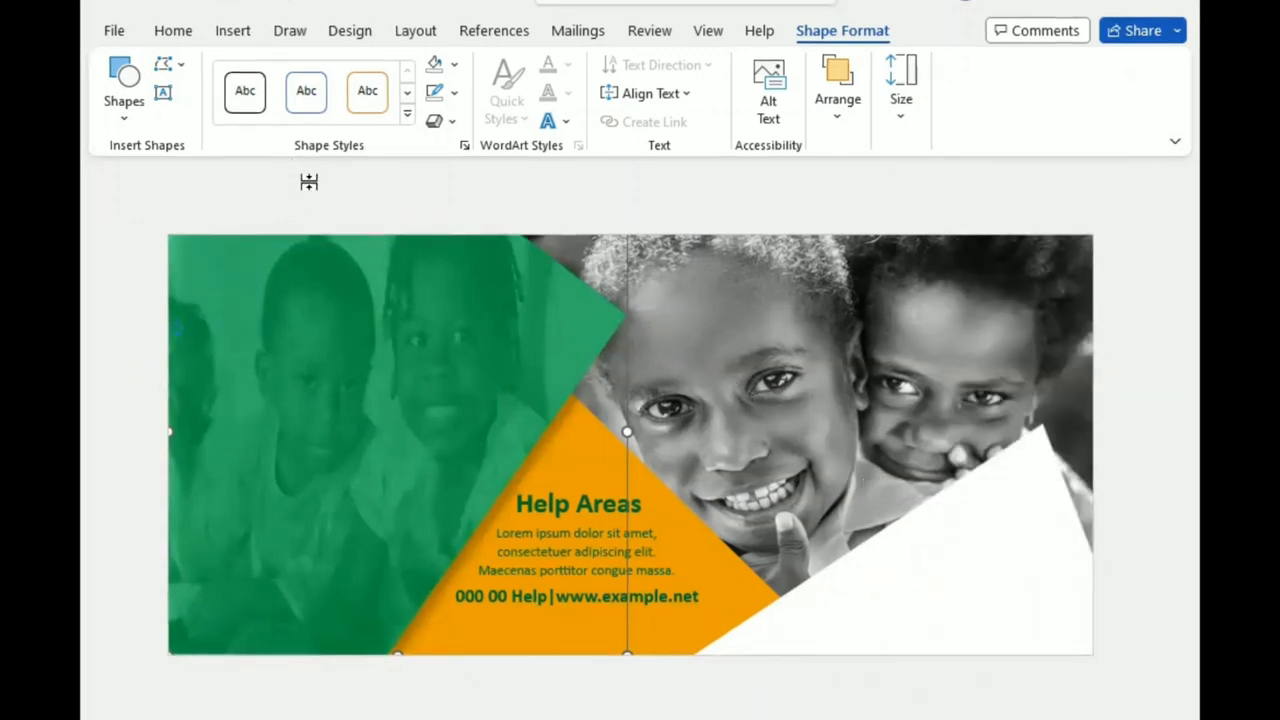
# Step: Copy the Help Areas box to the green area's upper left and retype it as orange 'Good'
pyautogui.click(560, 508)
pyautogui.moveTo(562, 528)
pyautogui.mouseDown()
pyautogui.moveTo(576, 541)
pyautogui.moveTo(268, 350)
pyautogui.mouseUp()
pyautogui.doubleClick(296, 341)
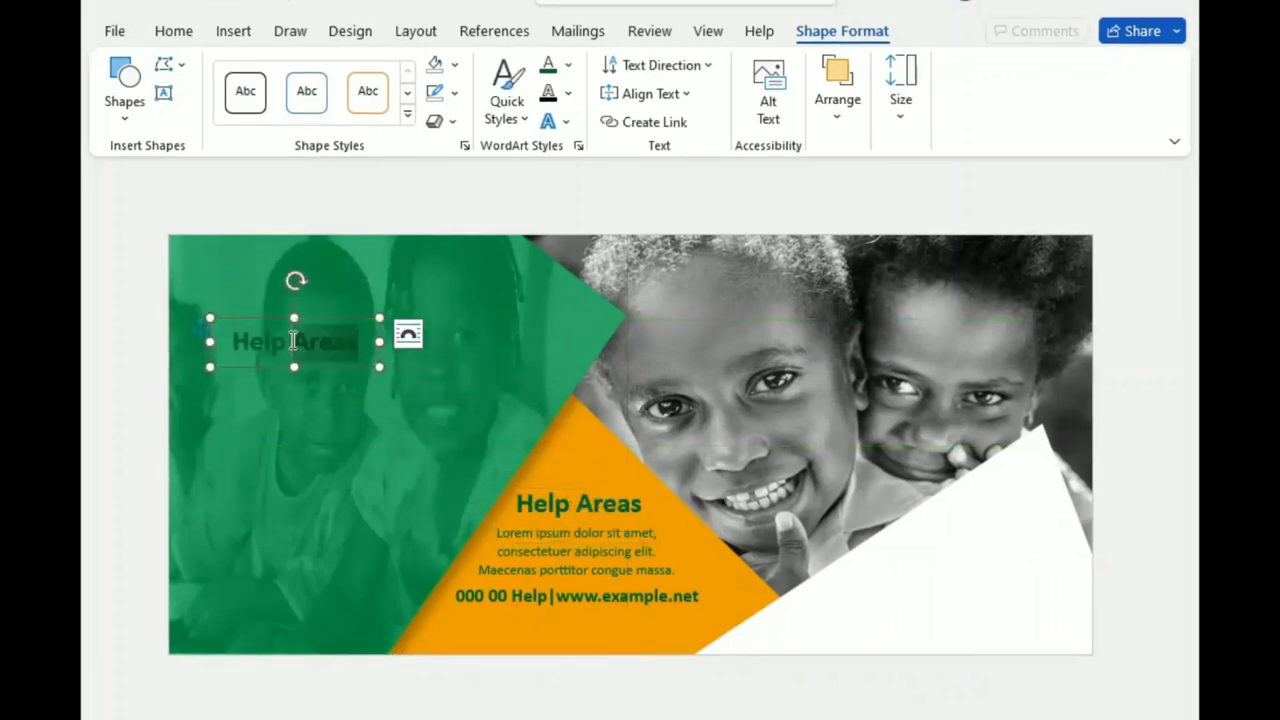
pyautogui.tripleClick(347, 325)
pyautogui.click(449, 302)
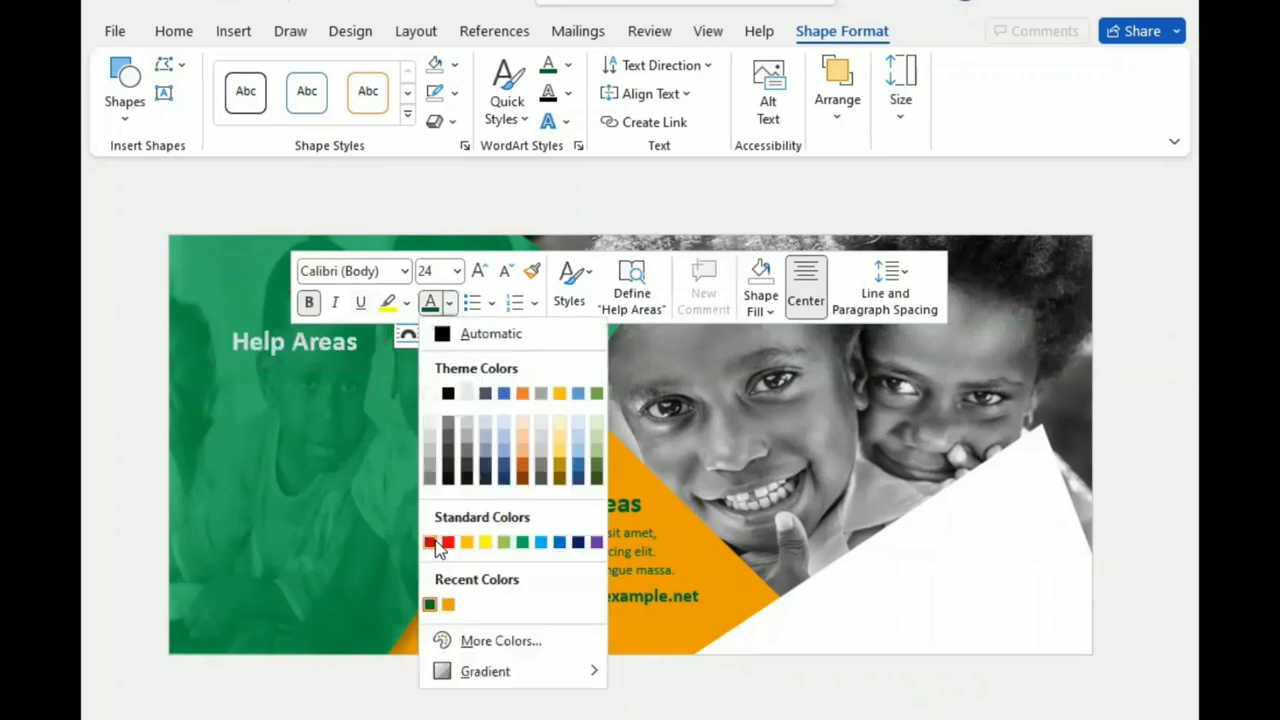
pyautogui.click(467, 543)
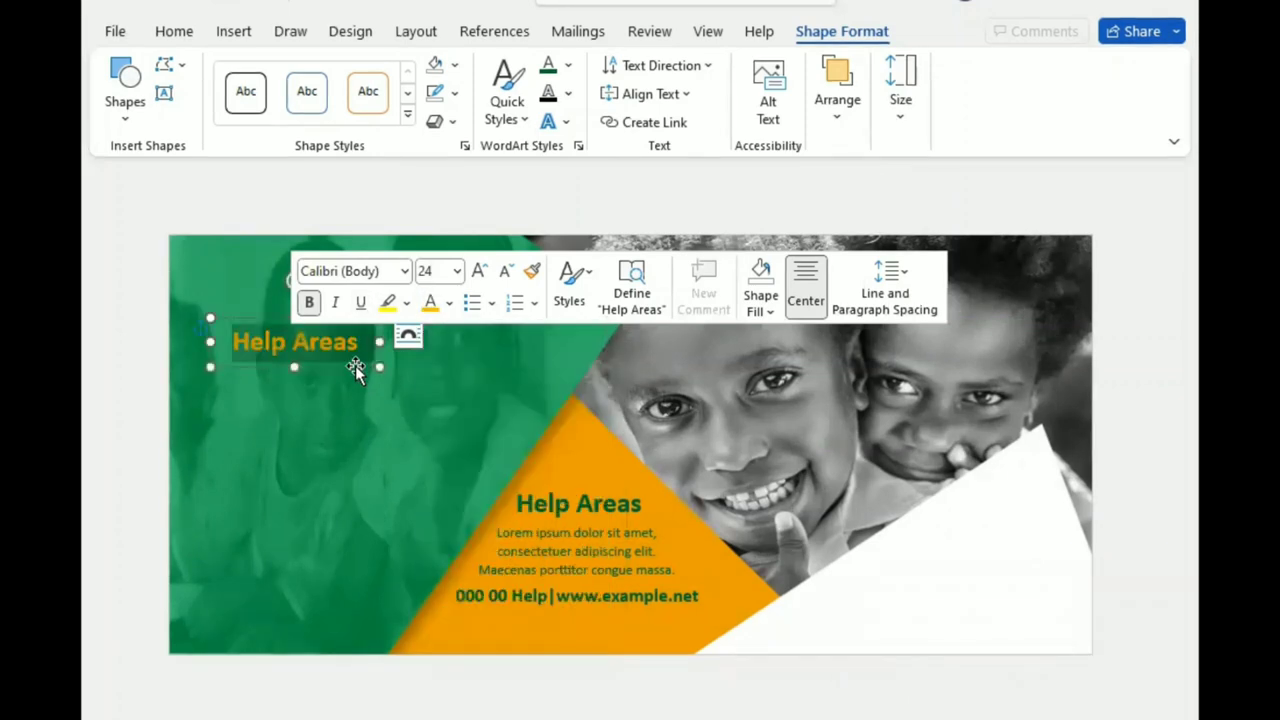
pyautogui.write('Good')
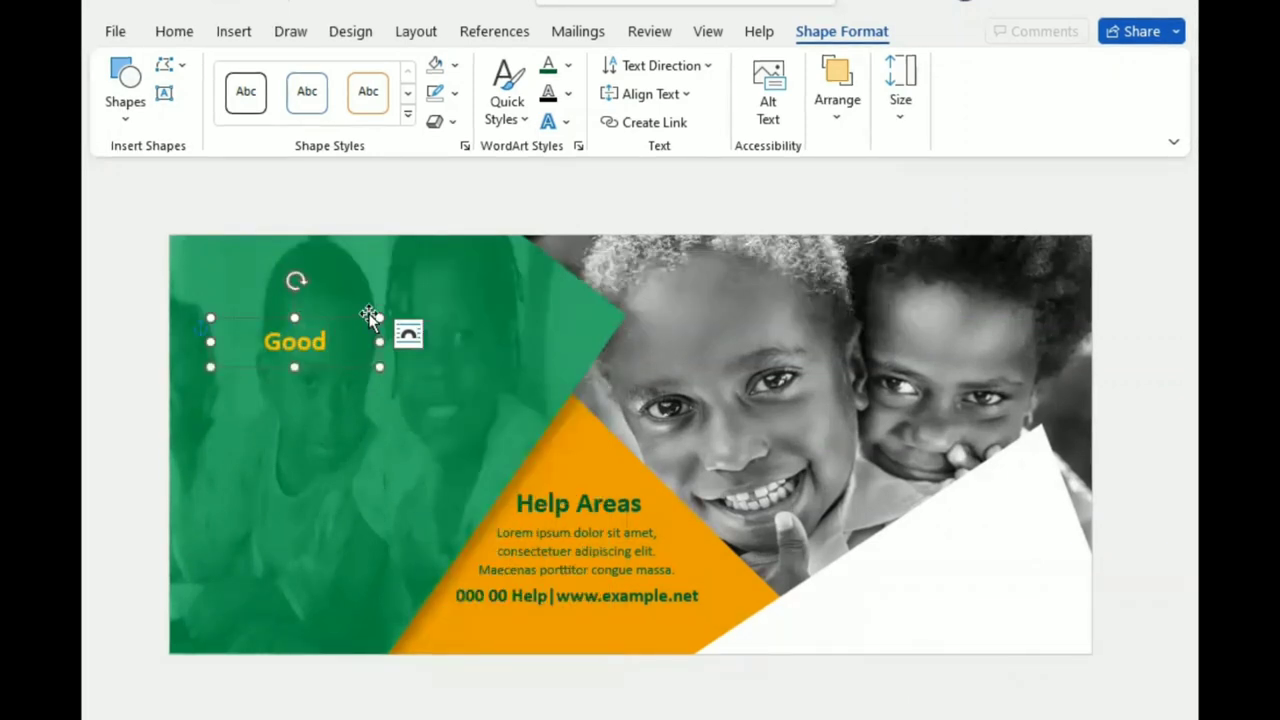
# Step: Grow 'Good' to 72 pt, enlarge its box to fit, and nudge it up-left
pyautogui.doubleClick(289, 340)
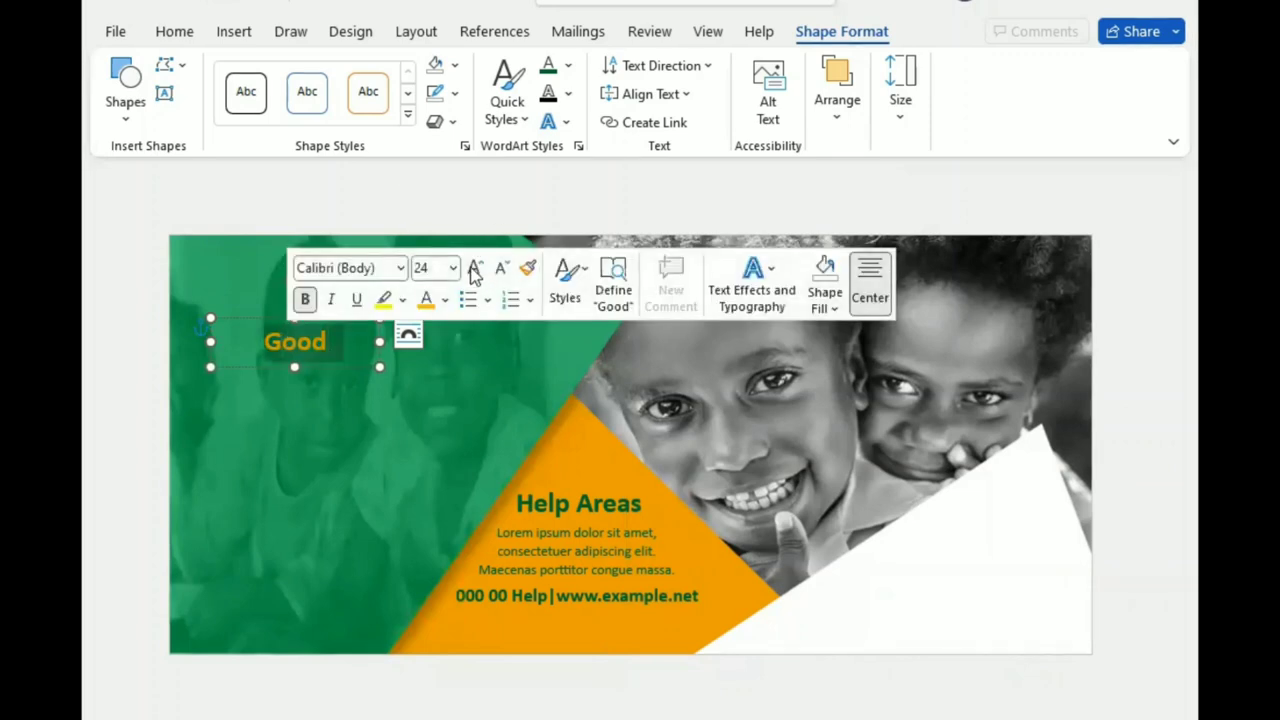
pyautogui.click(475, 268)
pyautogui.click(475, 268)
pyautogui.click(475, 268)
pyautogui.click(475, 268)
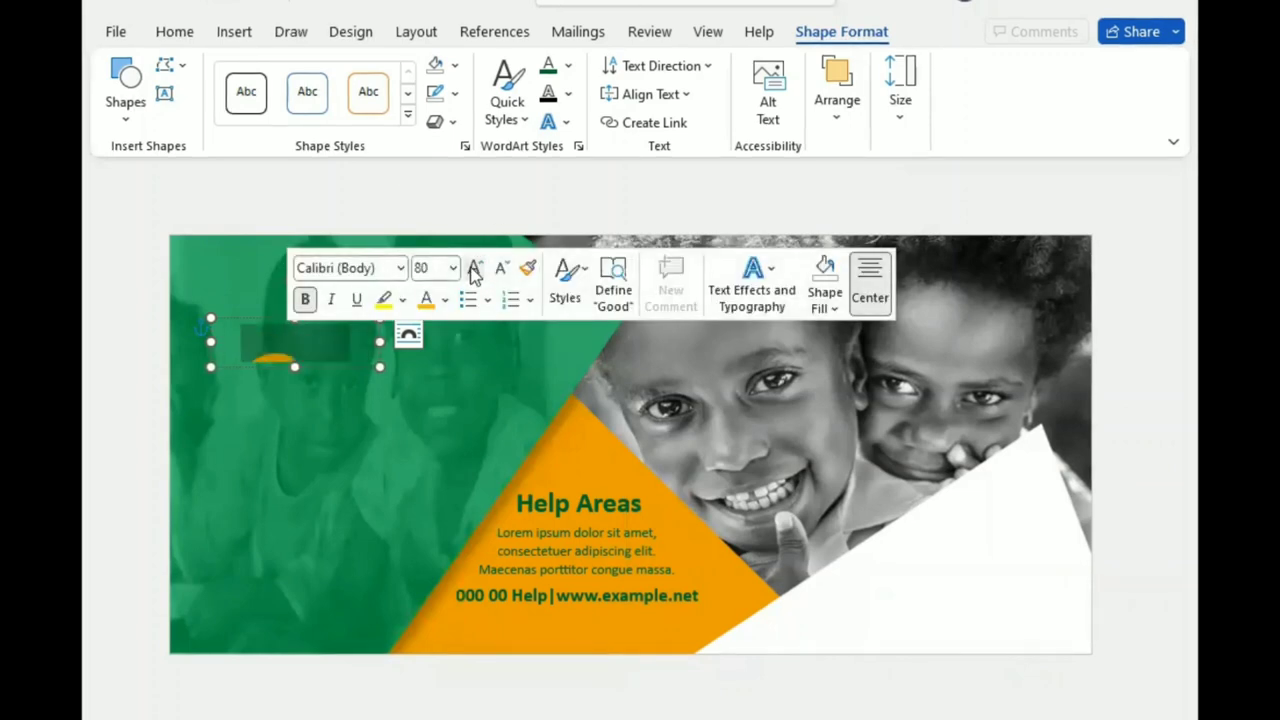
pyautogui.click(501, 268)
pyautogui.moveTo(412, 345); pyautogui.dragTo(434, 350)
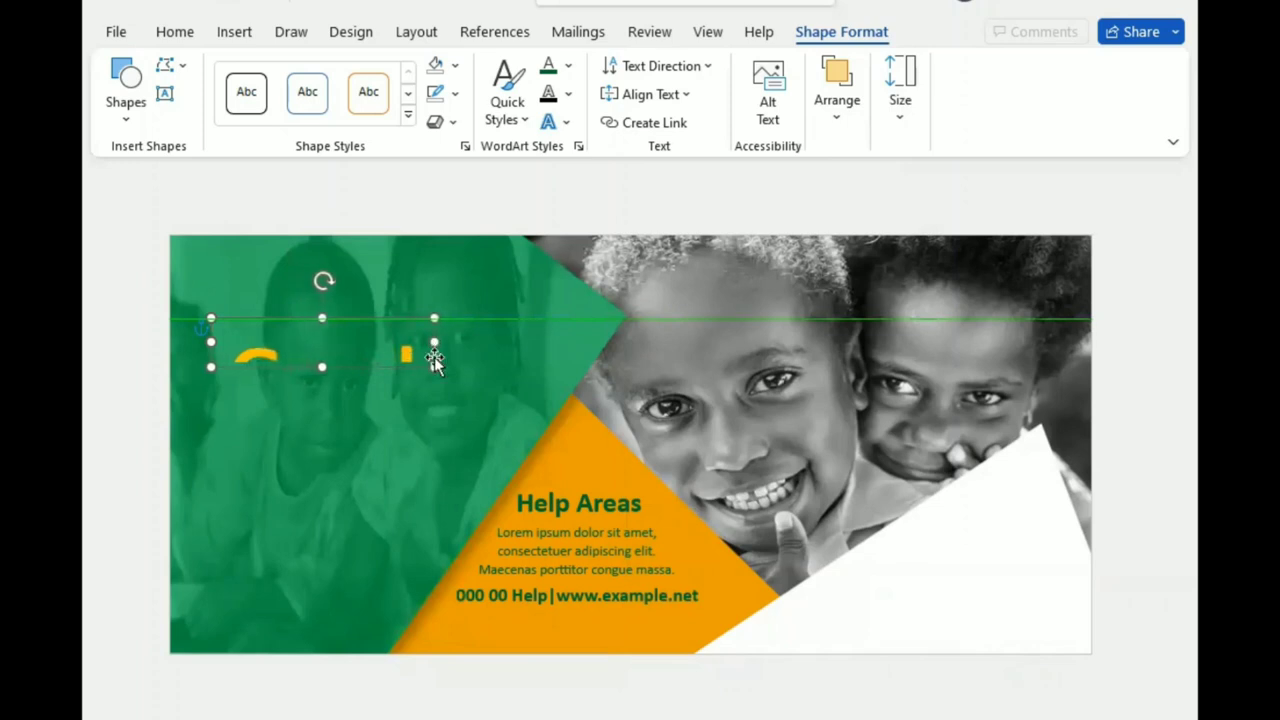
pyautogui.moveTo(320, 367); pyautogui.dragTo(313, 425)
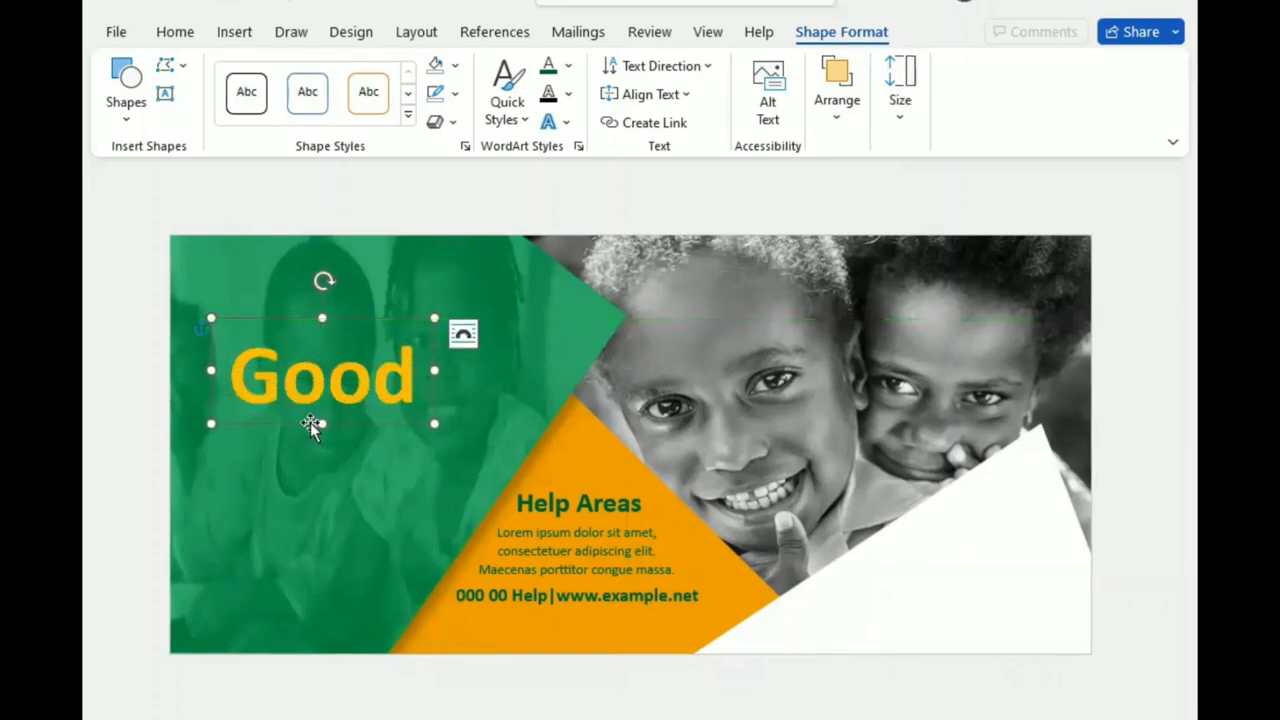
pyautogui.click(340, 411)
pyautogui.press('Up')
pyautogui.press('Up')
pyautogui.press('Up')
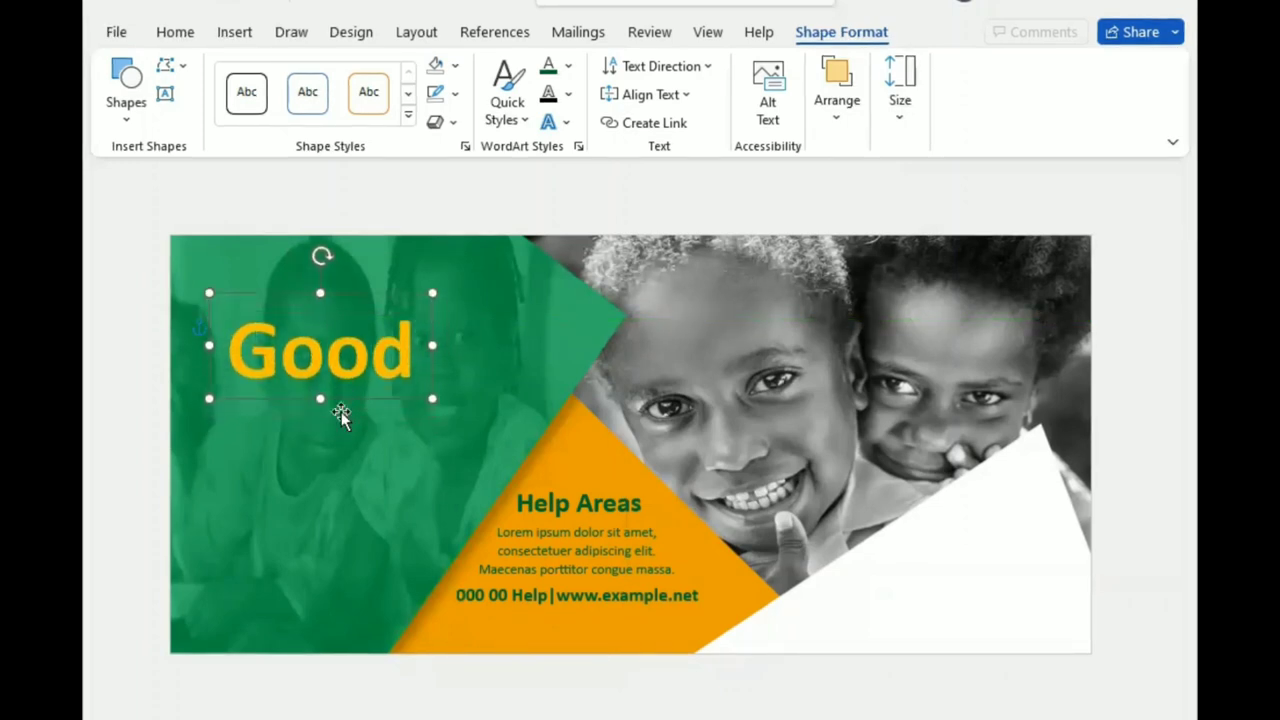
pyautogui.press('Left')
pyautogui.press('Left')
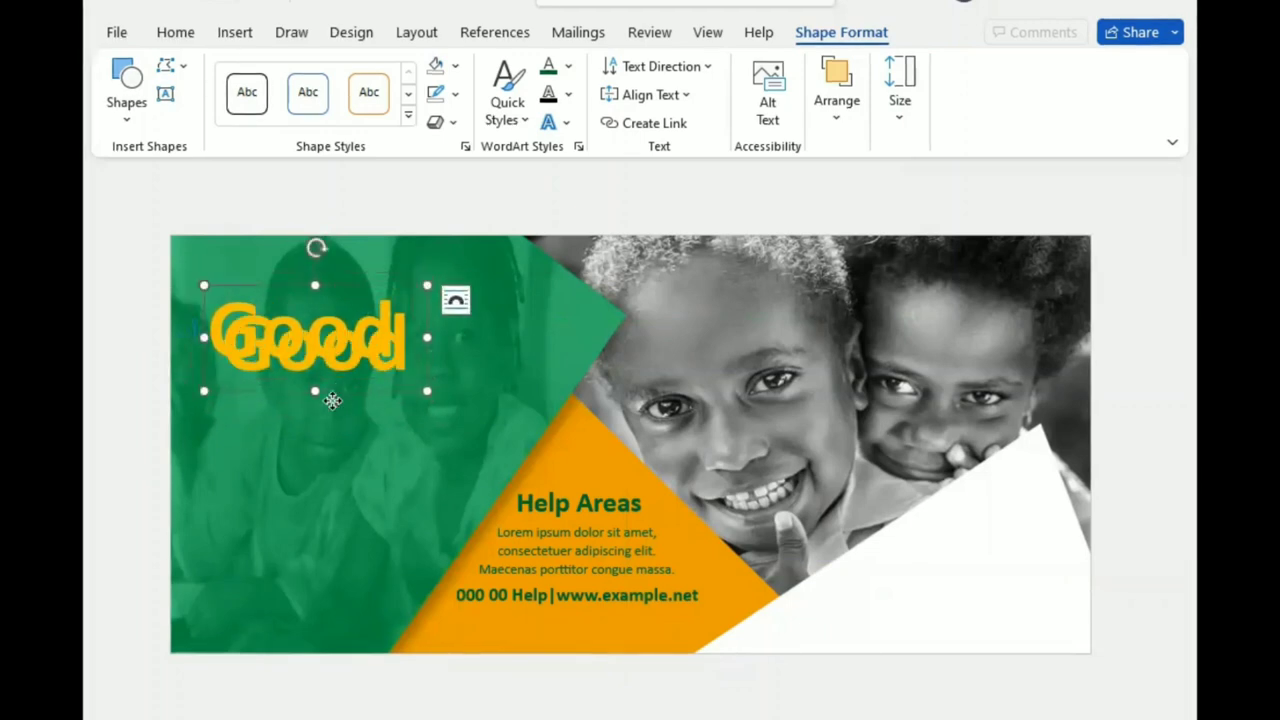
# Step: Copy the Good box below it and change the text to white 'Charity'
pyautogui.moveTo(342, 412); pyautogui.dragTo(324, 450)
pyautogui.press('Down')
pyautogui.press('Down')
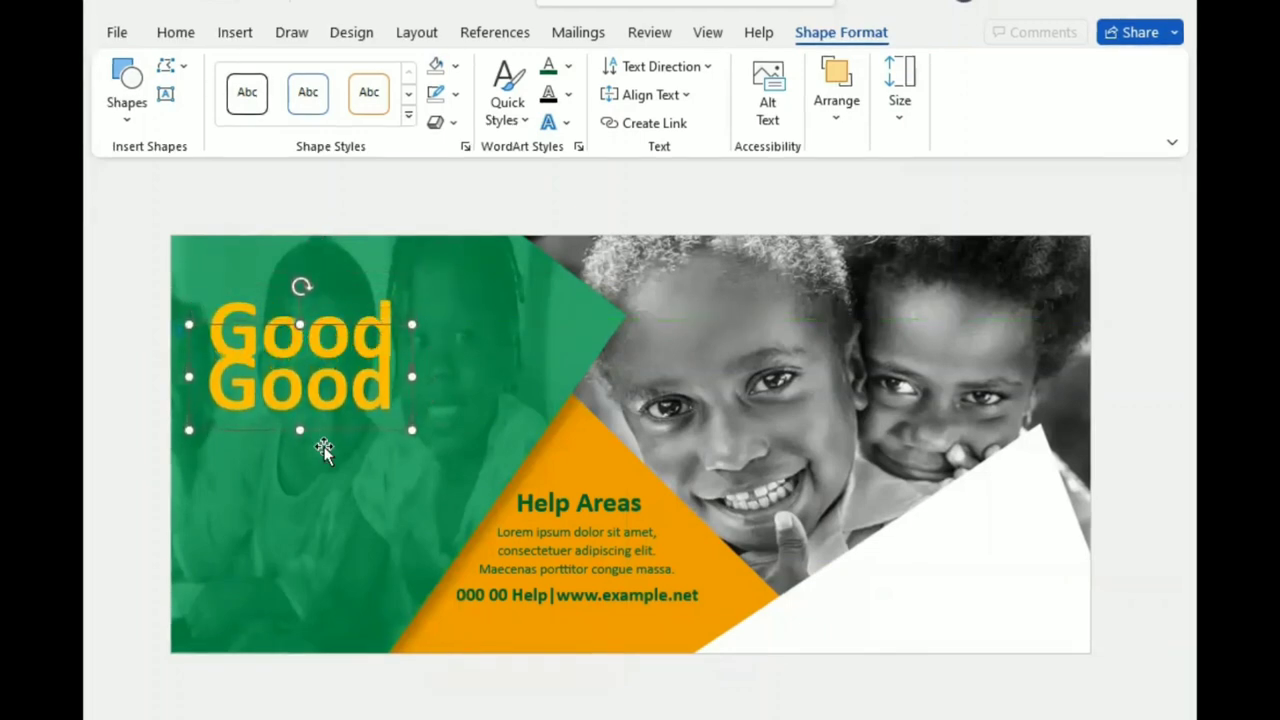
pyautogui.press('Down')
pyautogui.press('Down')
pyautogui.press('Down')
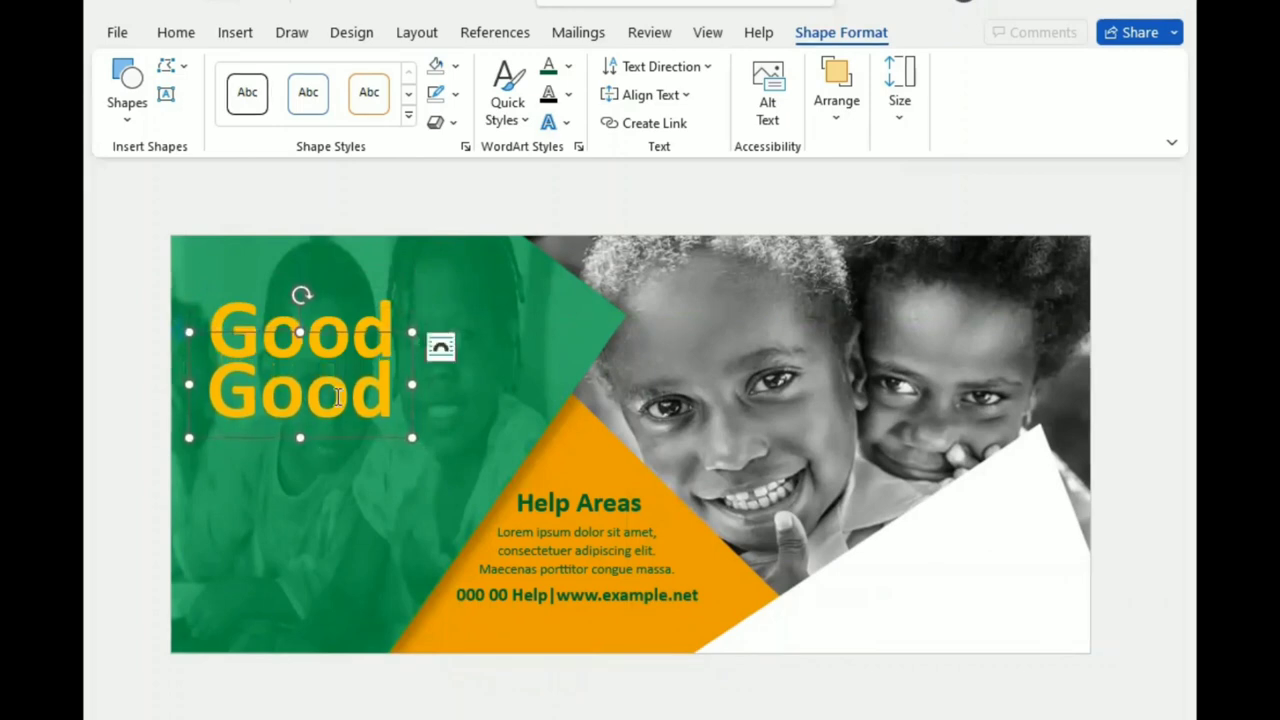
pyautogui.doubleClick(338, 397)
pyautogui.write('Cha')
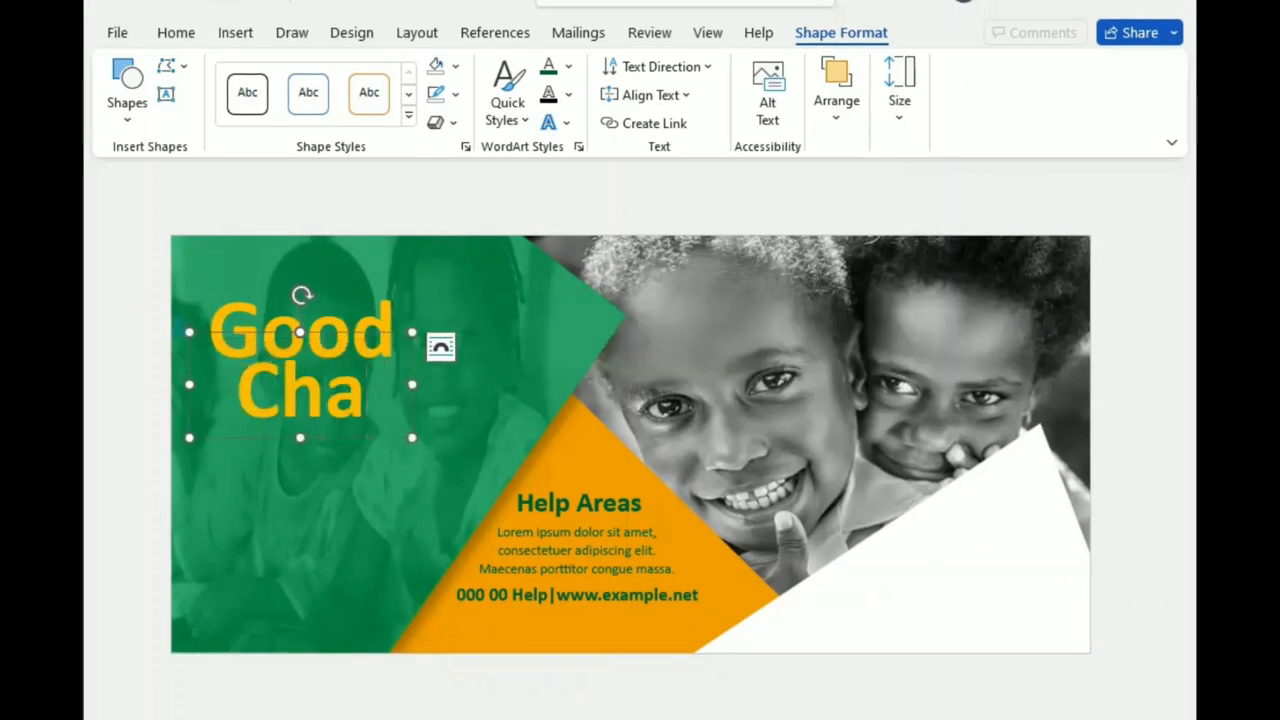
pyautogui.write('ri')
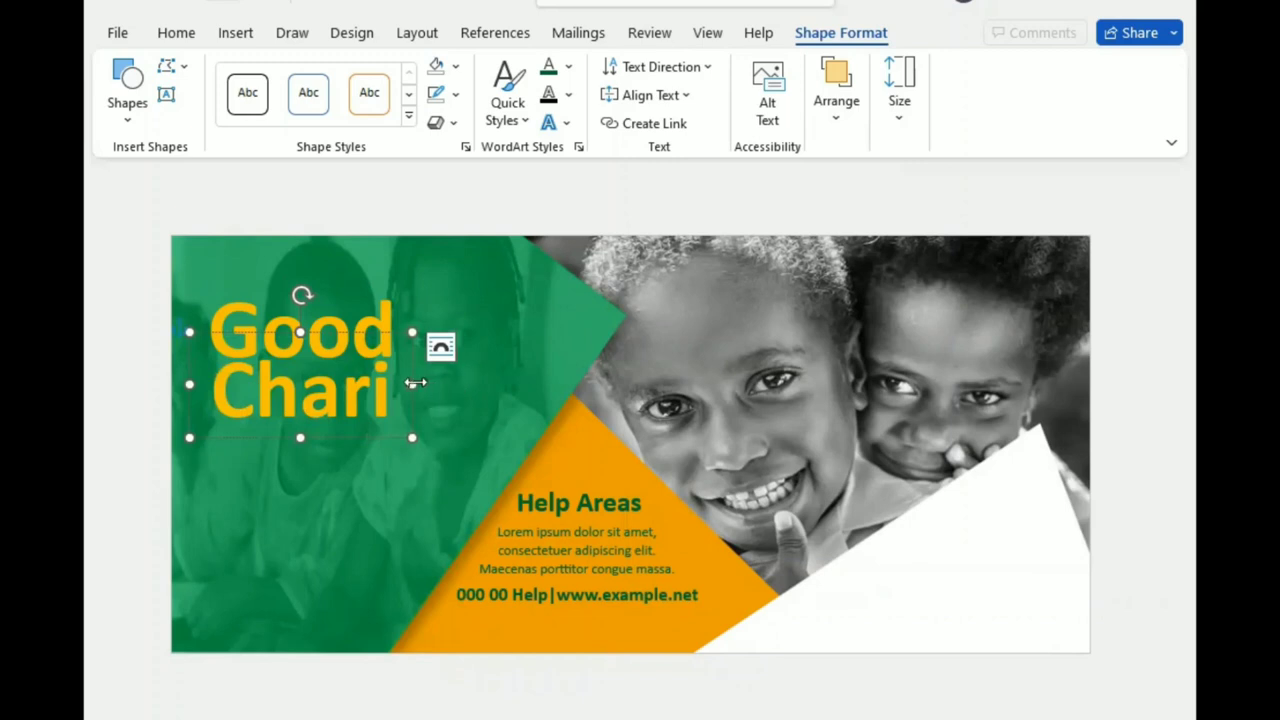
pyautogui.write('ty')
pyautogui.hotkey('ctrl', 'a')
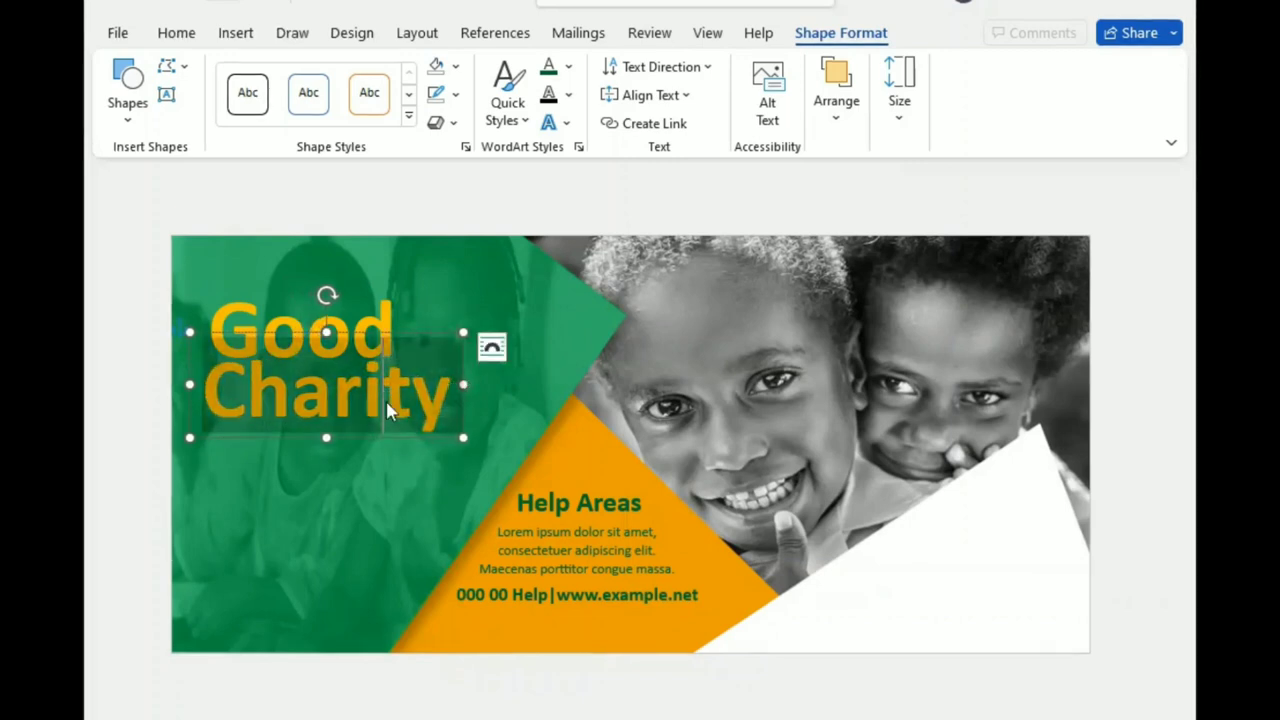
pyautogui.click(543, 369)
pyautogui.click(523, 450)
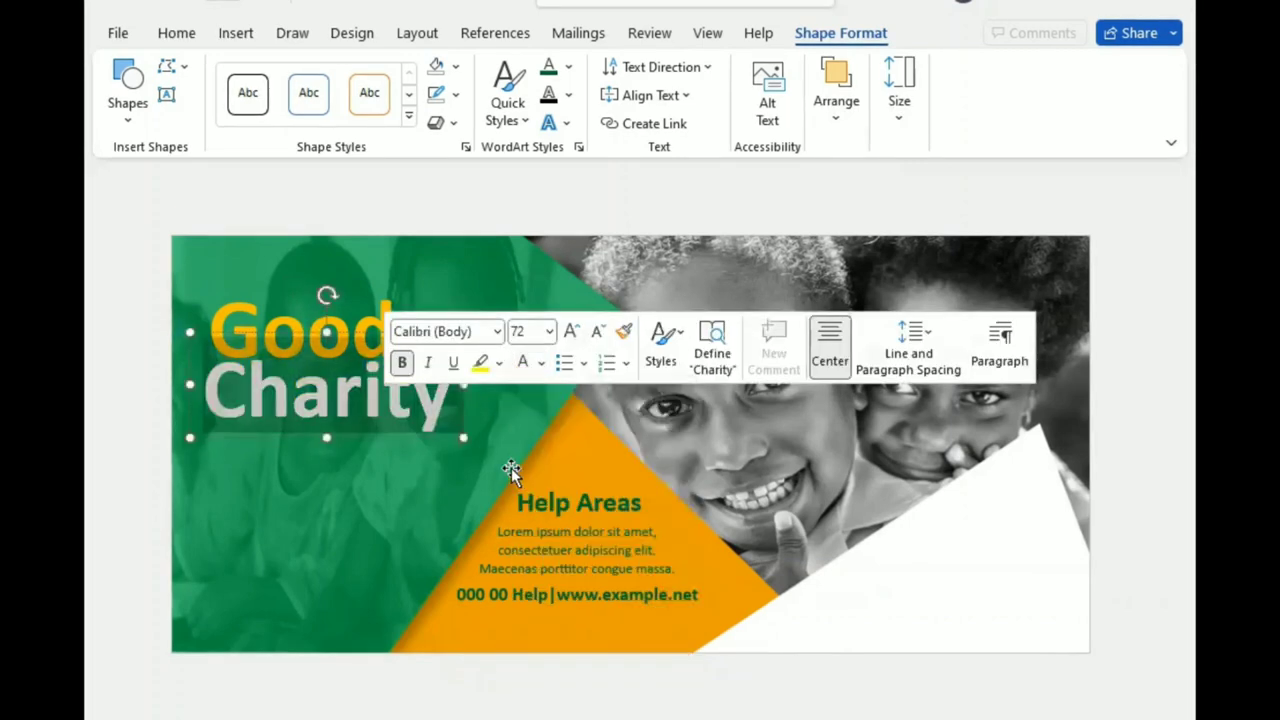
pyautogui.click(378, 439)
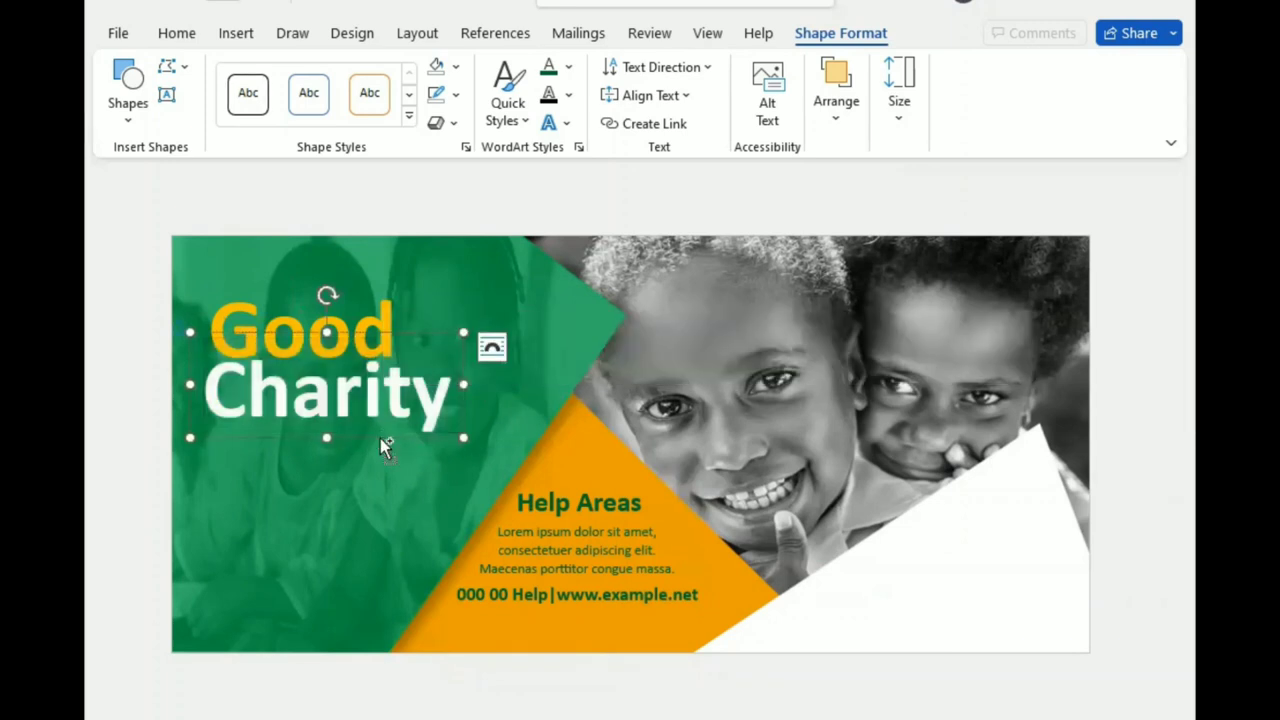
# Step: Duplicate the Charity box below it, retype it as 'Love', and narrow the box
pyautogui.hotkey('ctrl', 'c')
pyautogui.hotkey('ctrl', 'v')
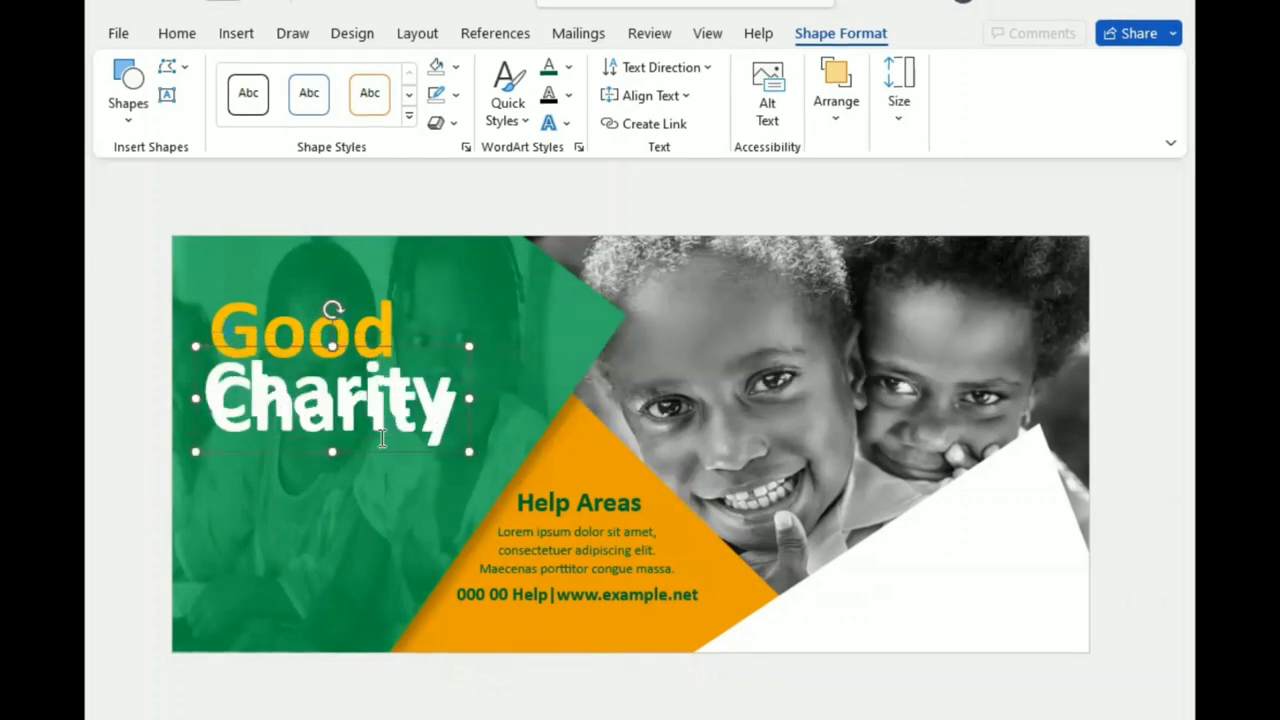
pyautogui.press('Down')
pyautogui.press('Down')
pyautogui.press('Down')
pyautogui.press('Down')
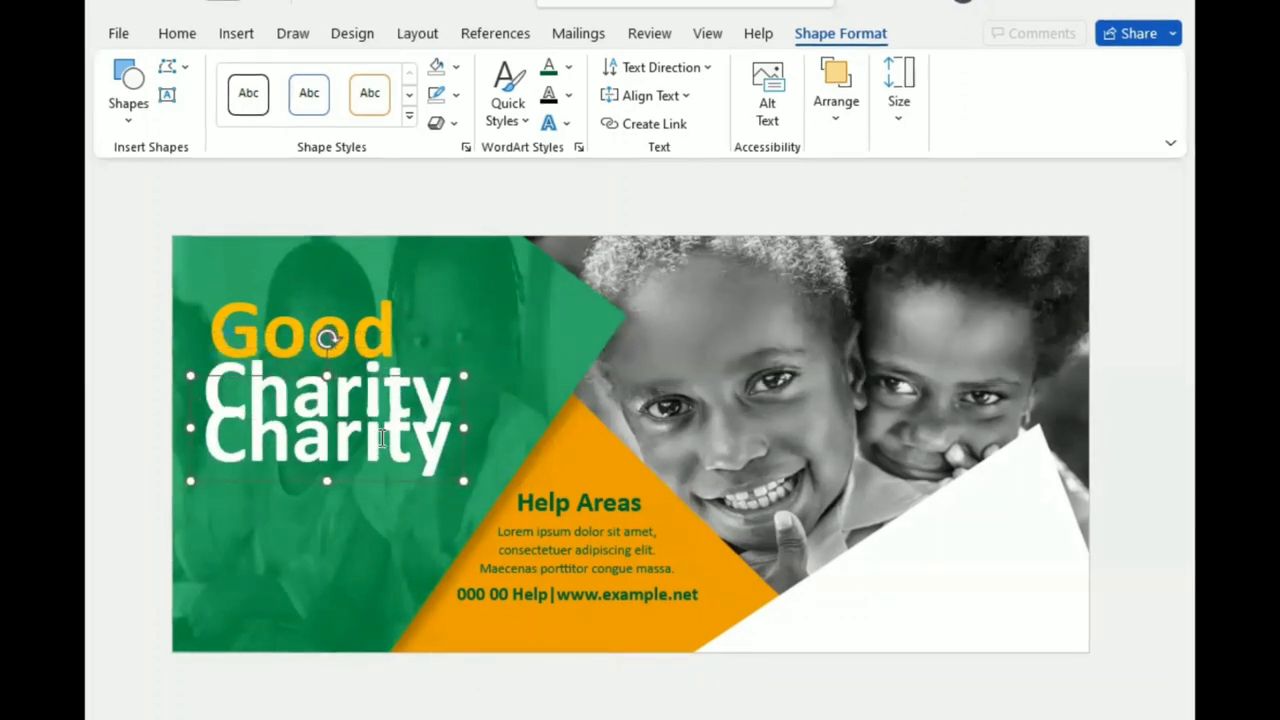
pyautogui.press('Down')
pyautogui.press('Down')
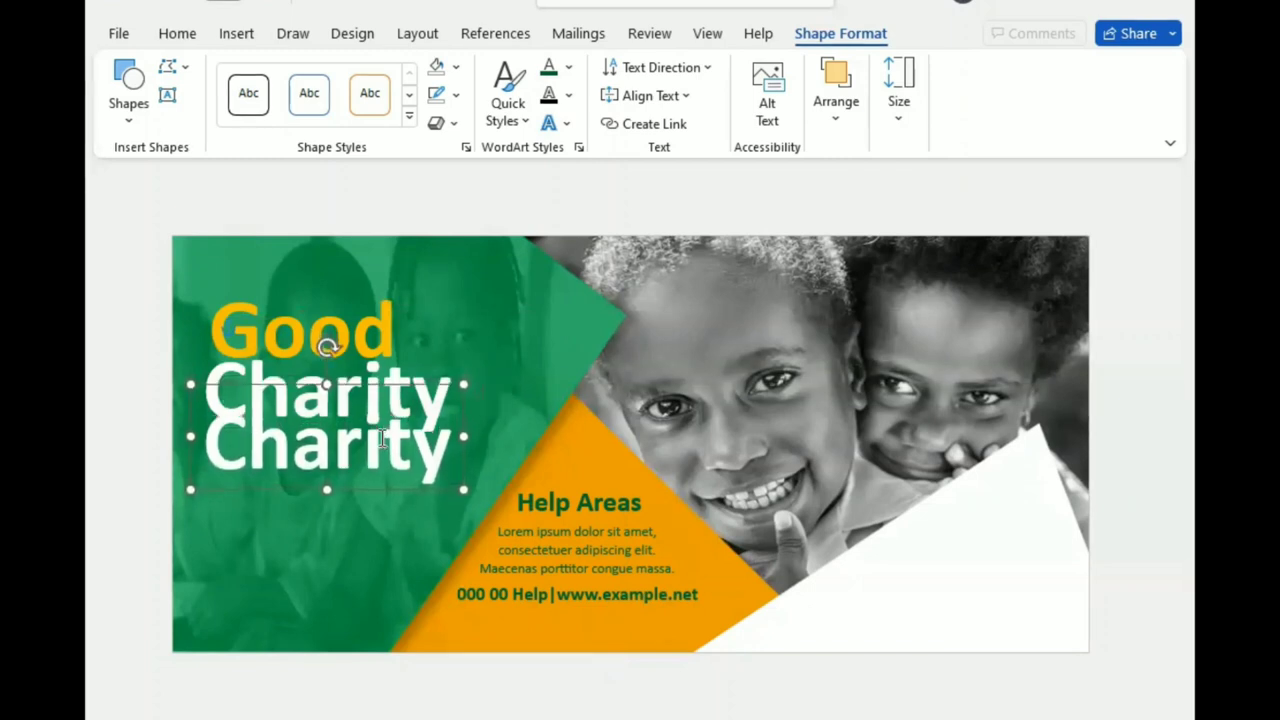
pyautogui.press('Down')
pyautogui.press('Down')
pyautogui.press('Down')
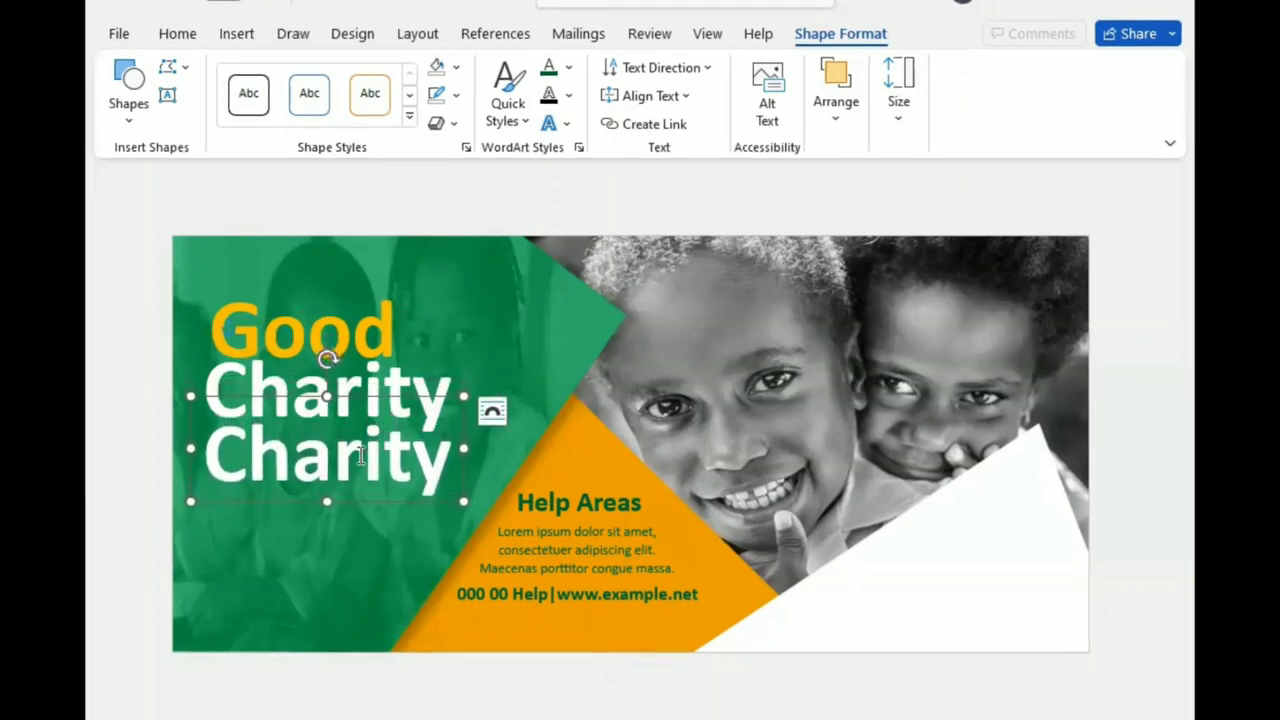
pyautogui.doubleClick(362, 455)
pyautogui.write('Love')
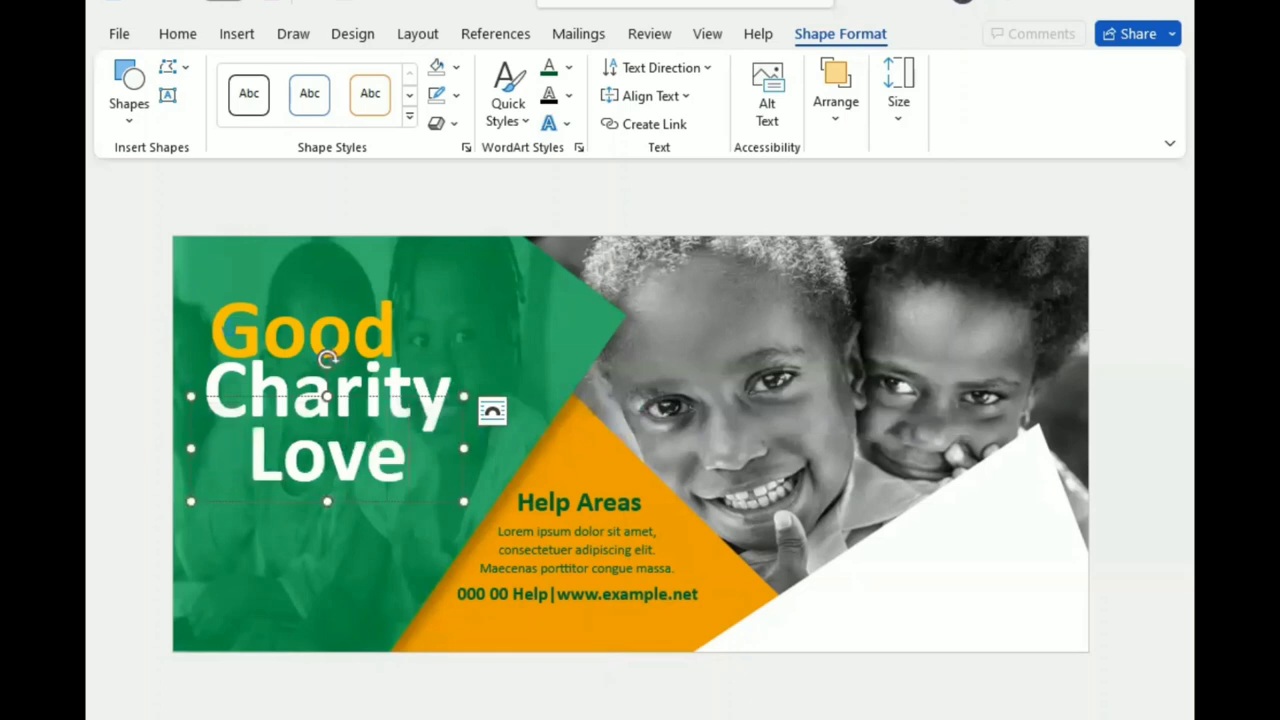
pyautogui.moveTo(464, 449); pyautogui.dragTo(375, 456)
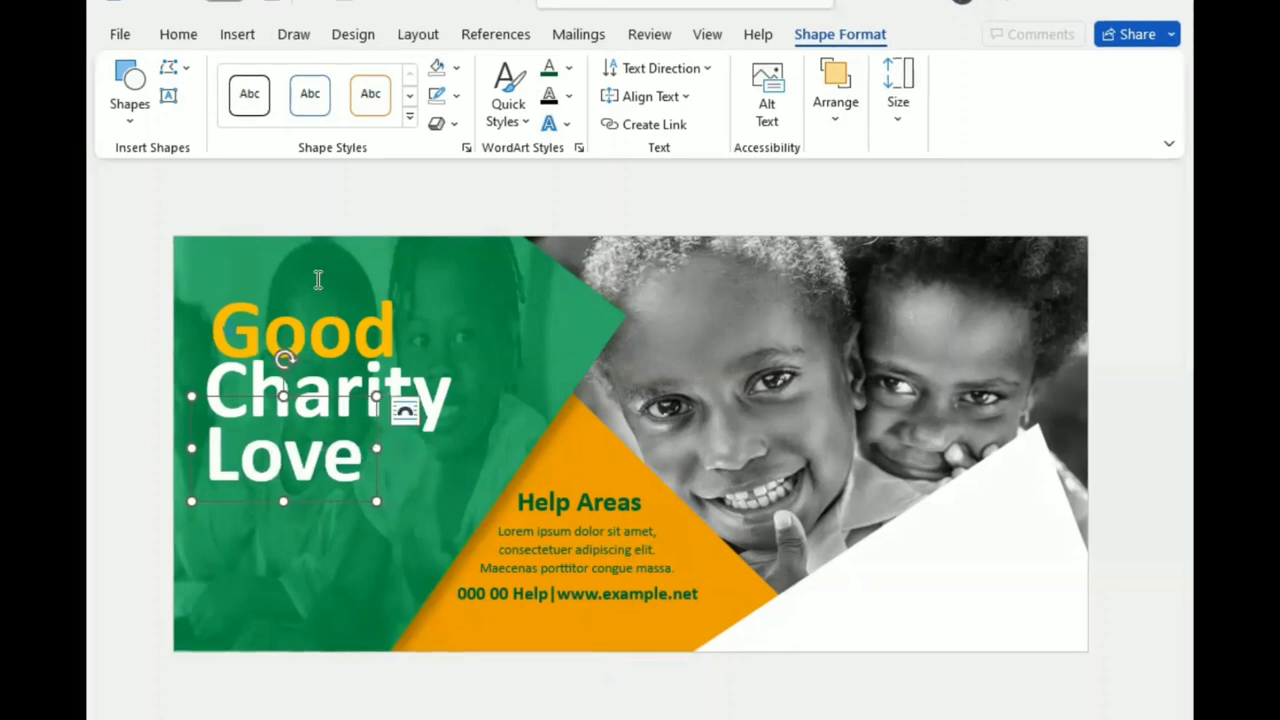
# Step: Fine-tune the headline boxes' positions, nudging Good slightly right, then select the contact line box
pyautogui.click(350, 338)
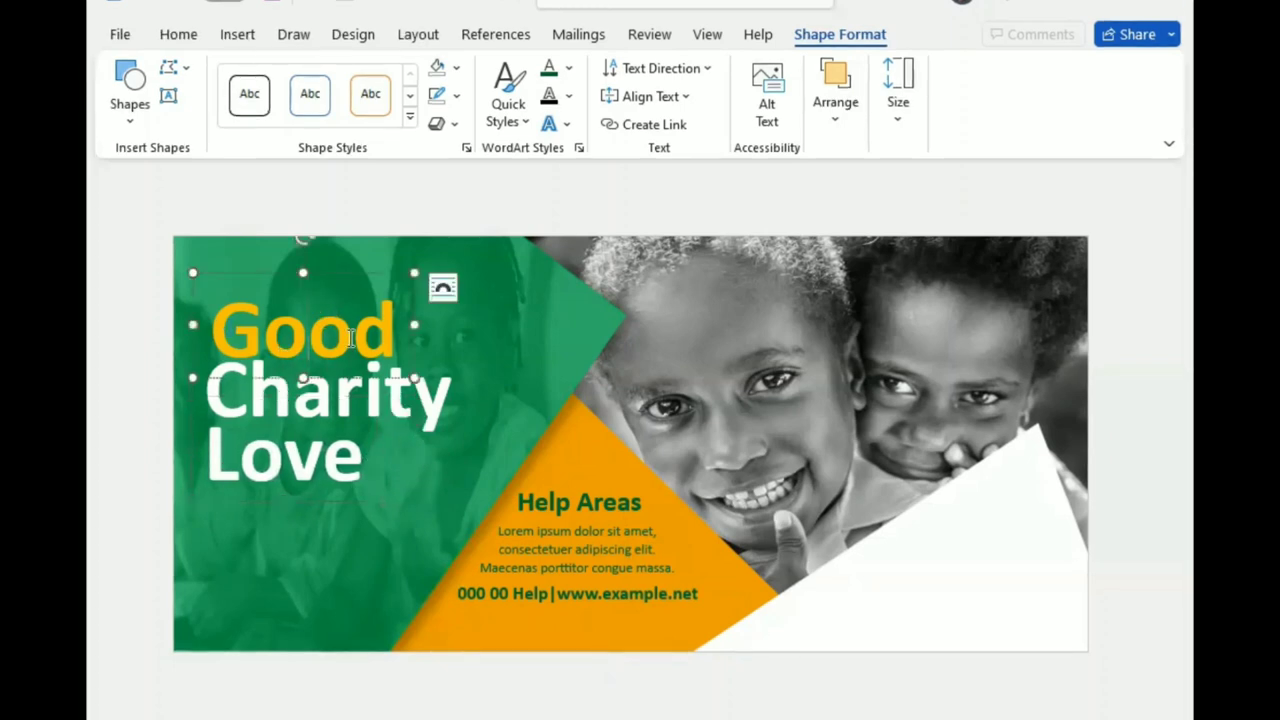
pyautogui.click(263, 500)
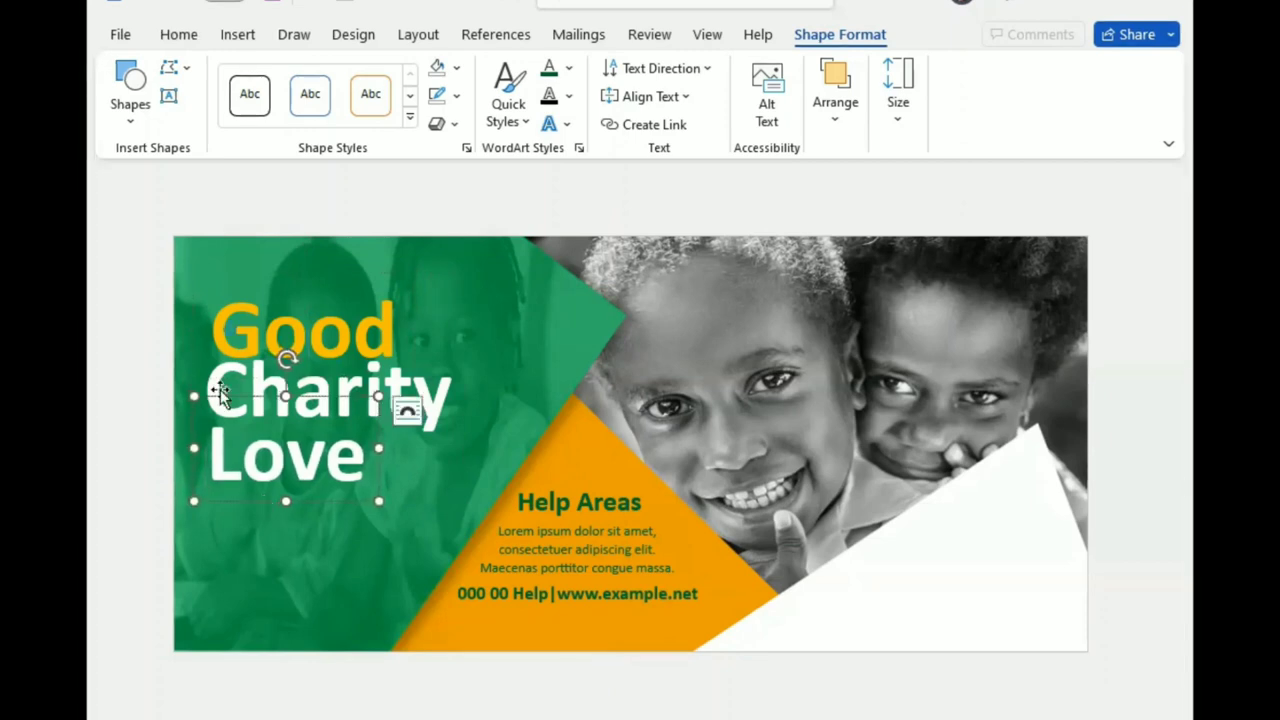
pyautogui.click(235, 437)
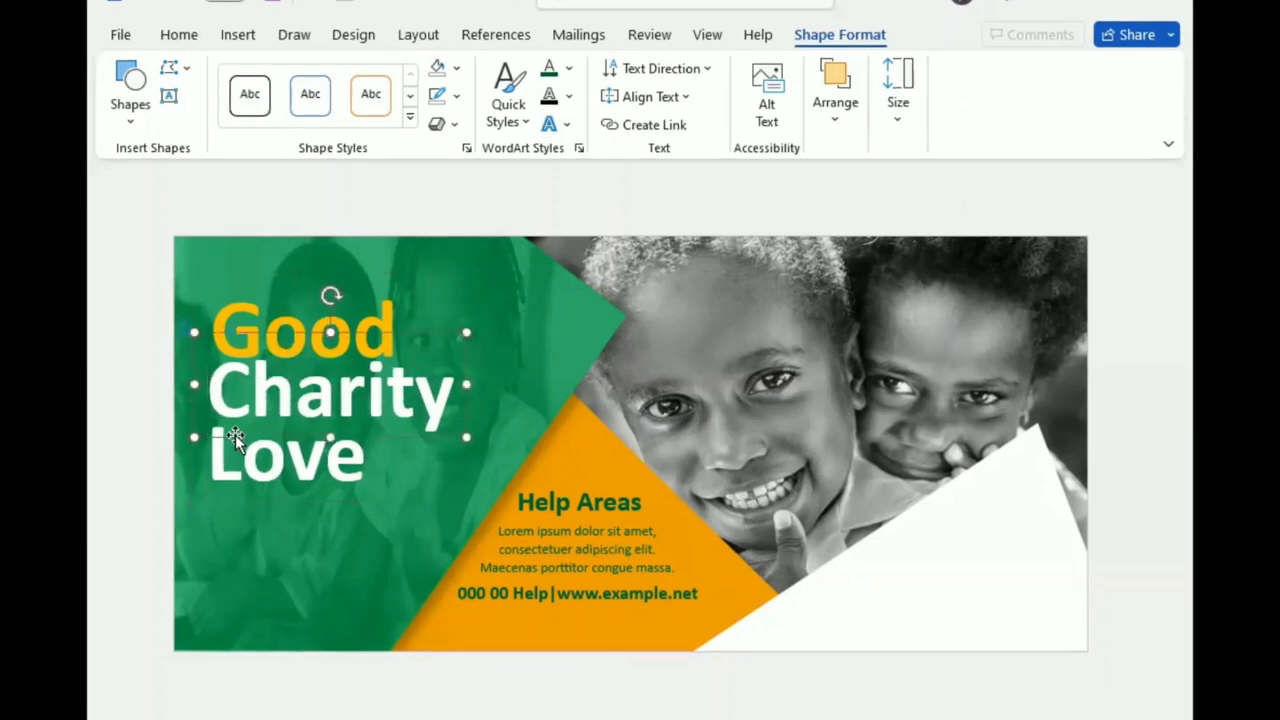
pyautogui.click(248, 270)
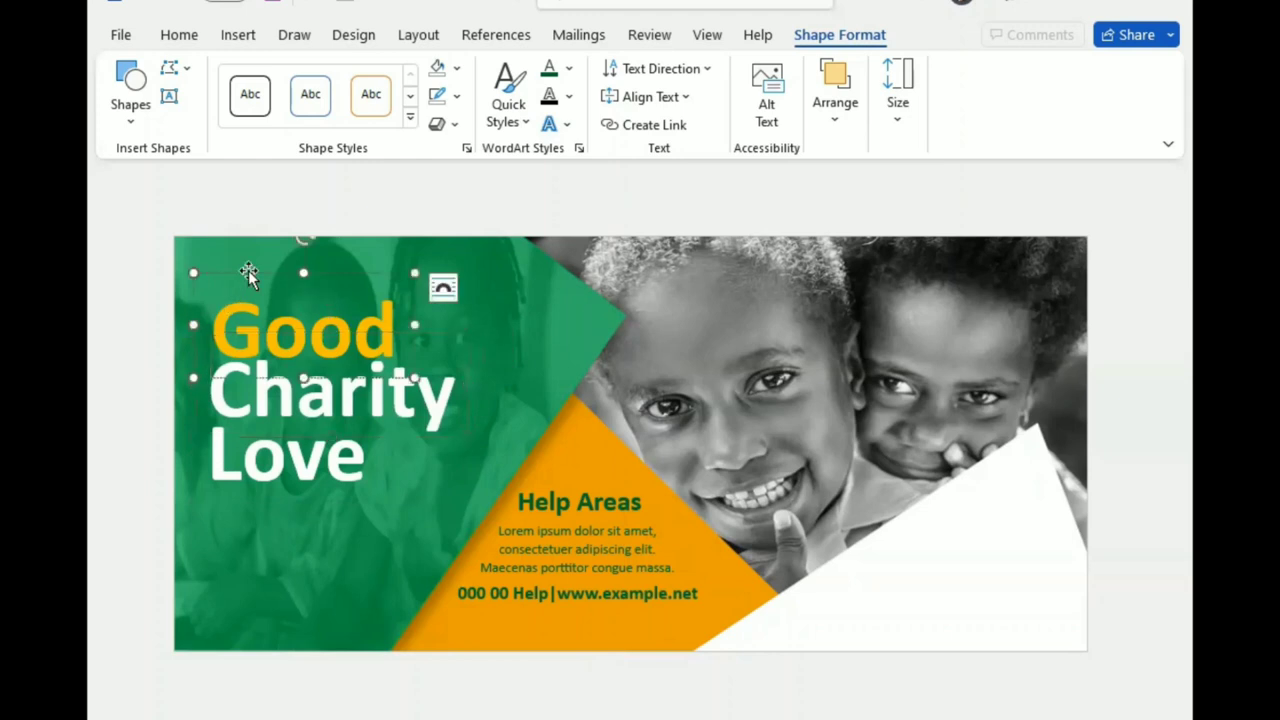
pyautogui.press('Right')
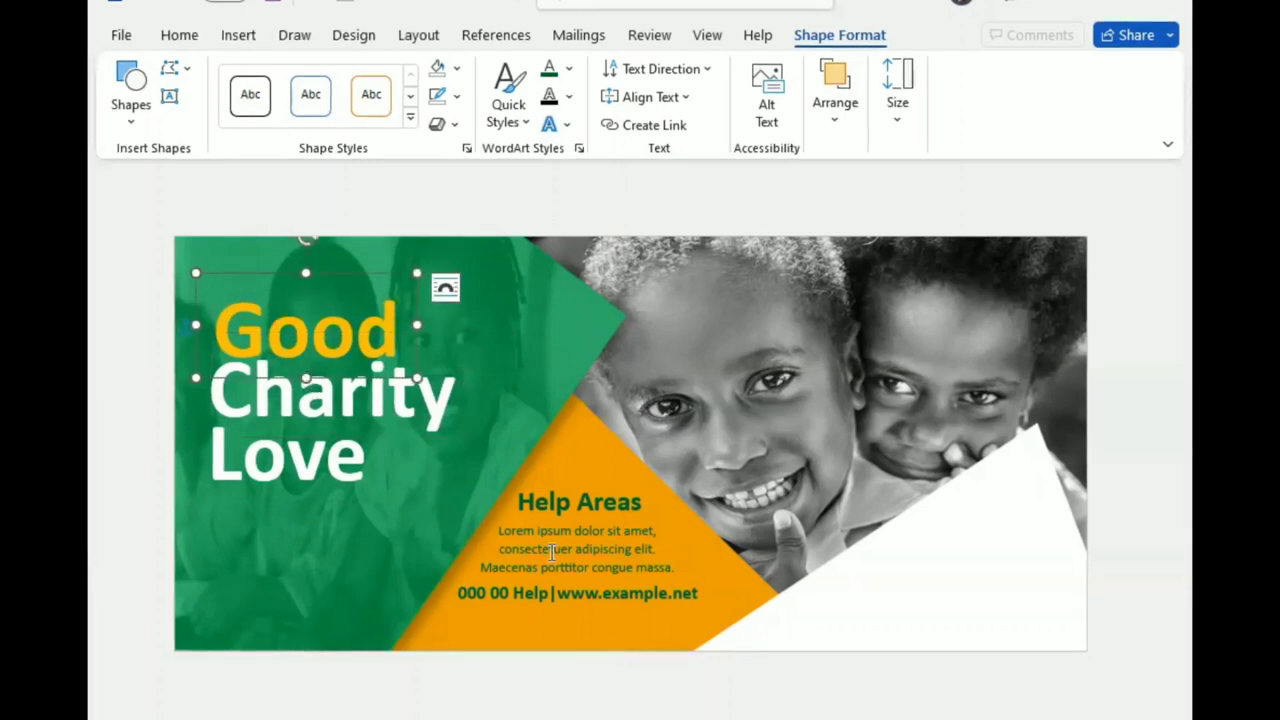
pyautogui.click(595, 630)
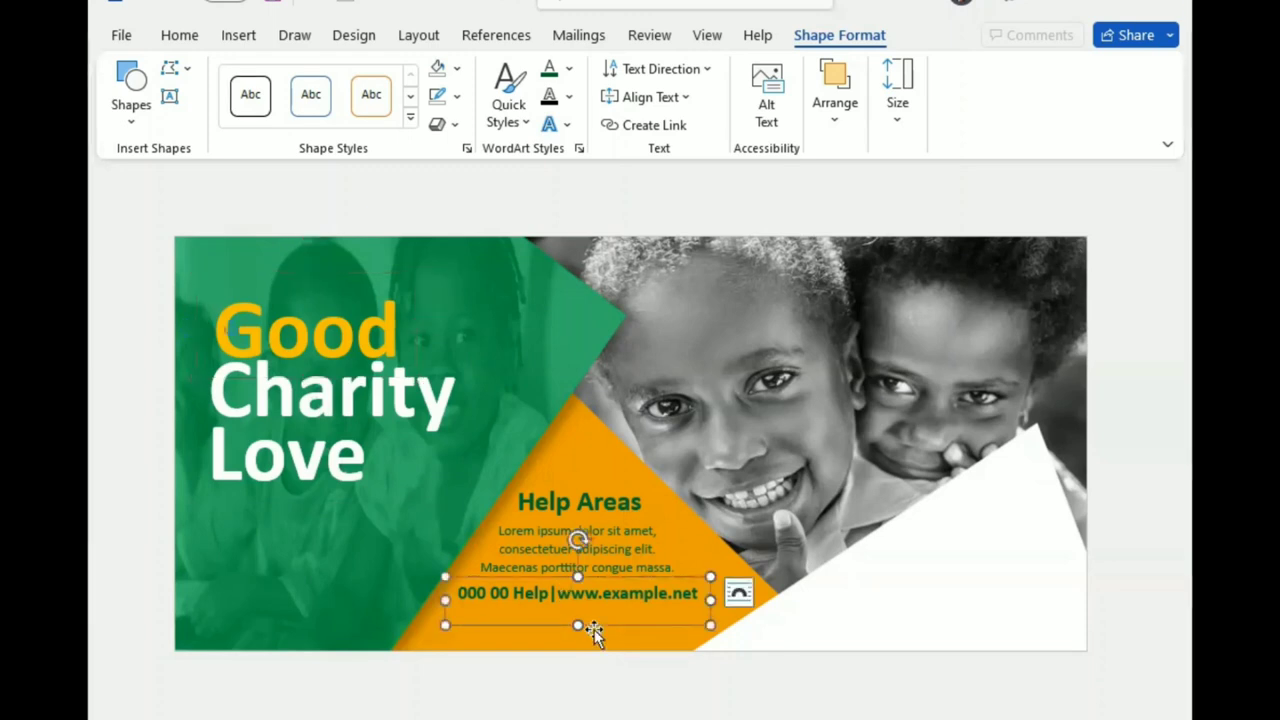
# Step: Copy the contact text box below Love and type the gold tagline 'The world will change goodness'
pyautogui.keyDown('ctrl'); pyautogui.moveTo(595, 630); pyautogui.dragTo(347, 527); pyautogui.keyUp('ctrl')
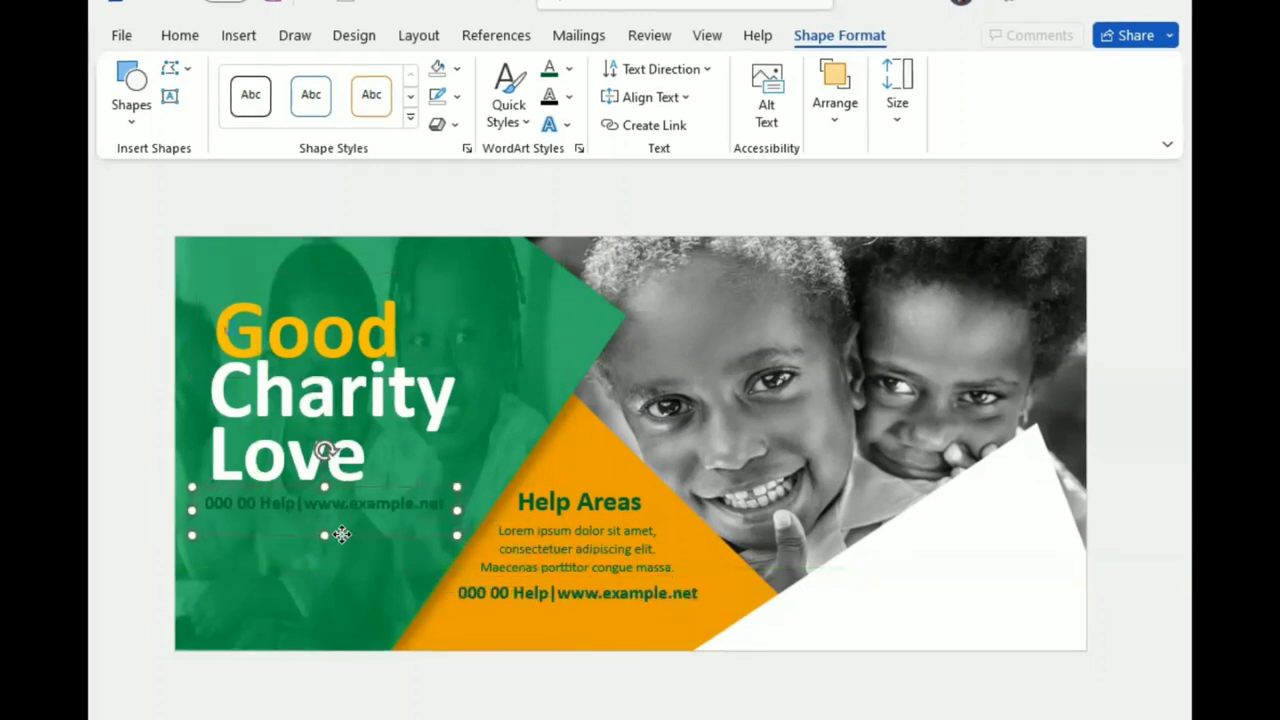
pyautogui.doubleClick(360, 505)
pyautogui.tripleClick(358, 507)
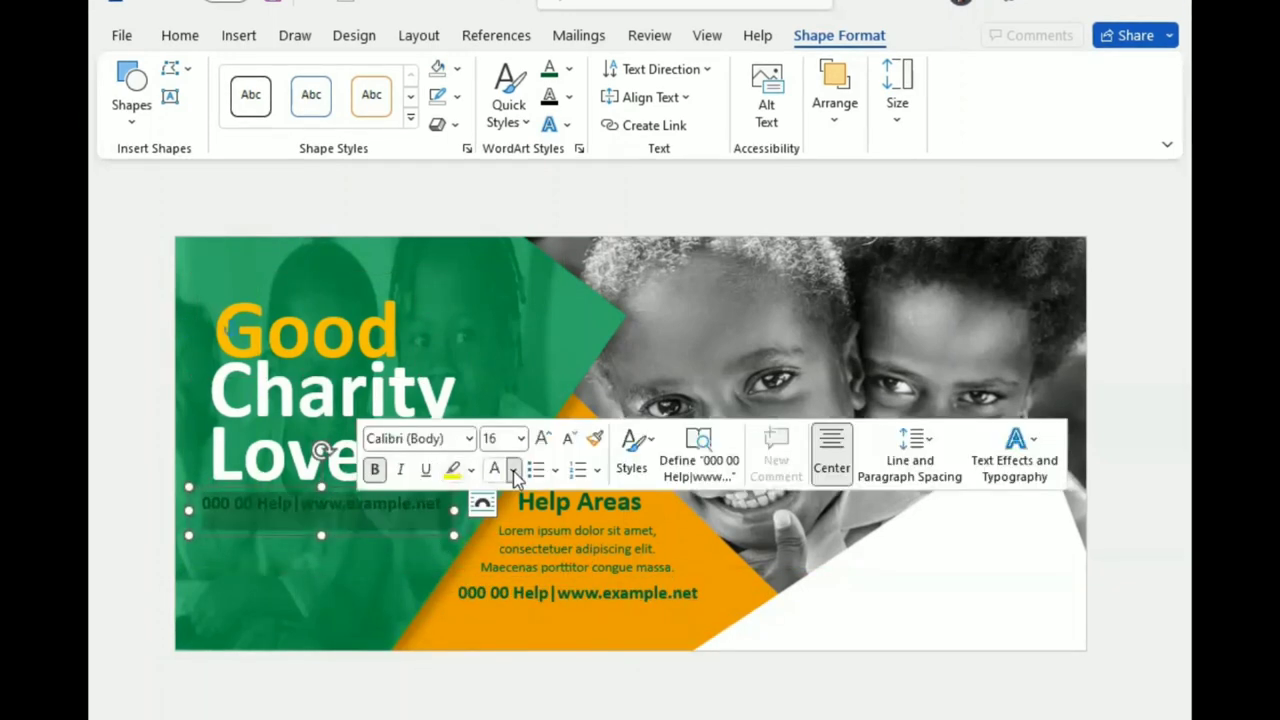
pyautogui.click(513, 469)
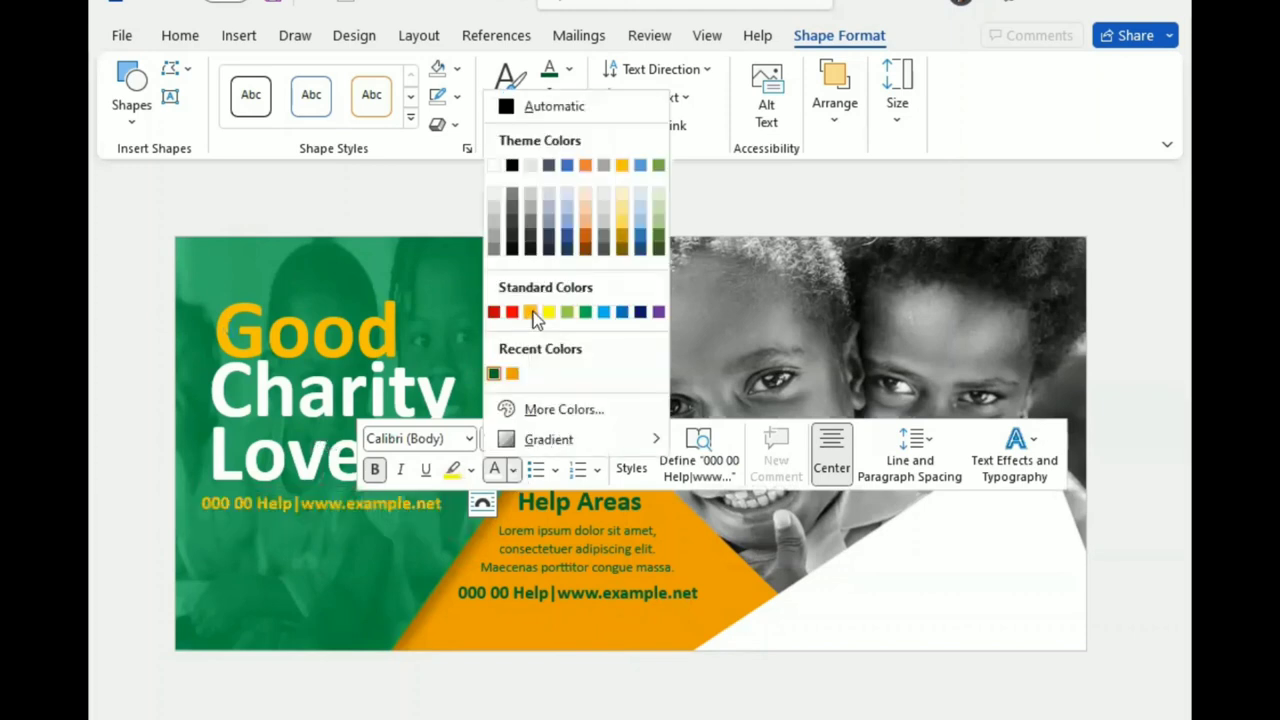
pyautogui.click(314, 521)
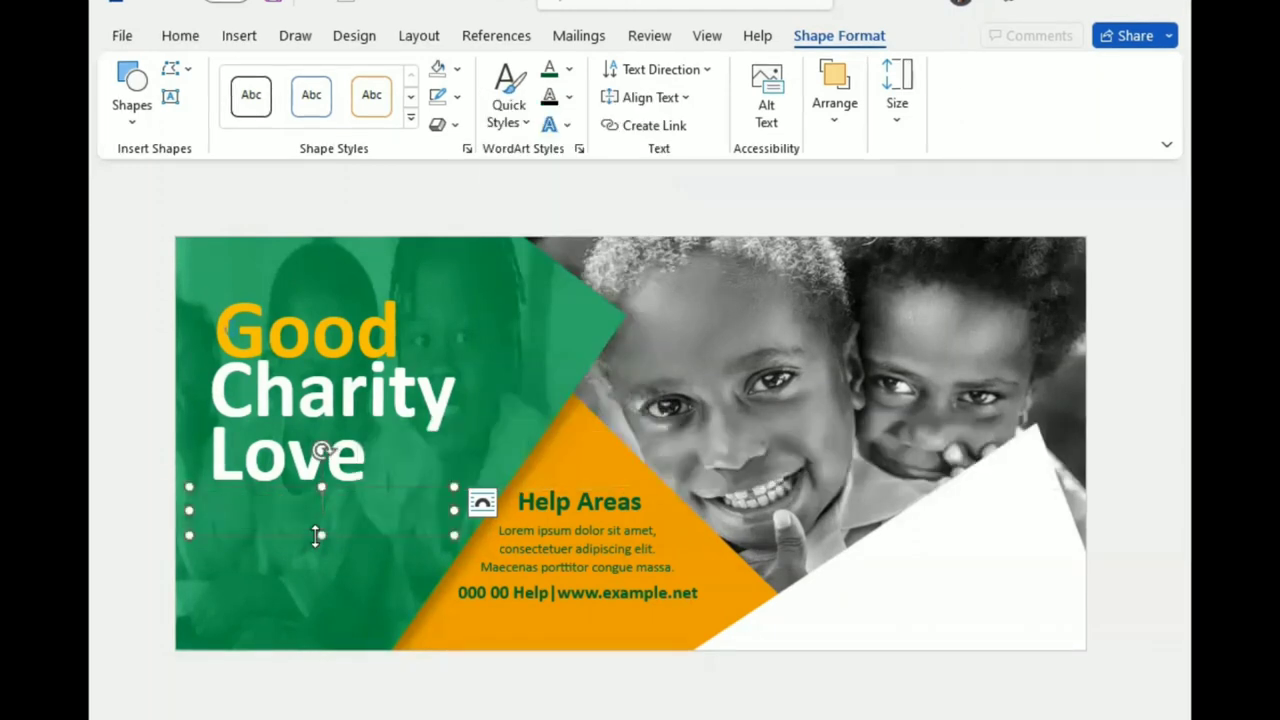
pyautogui.write('The world')
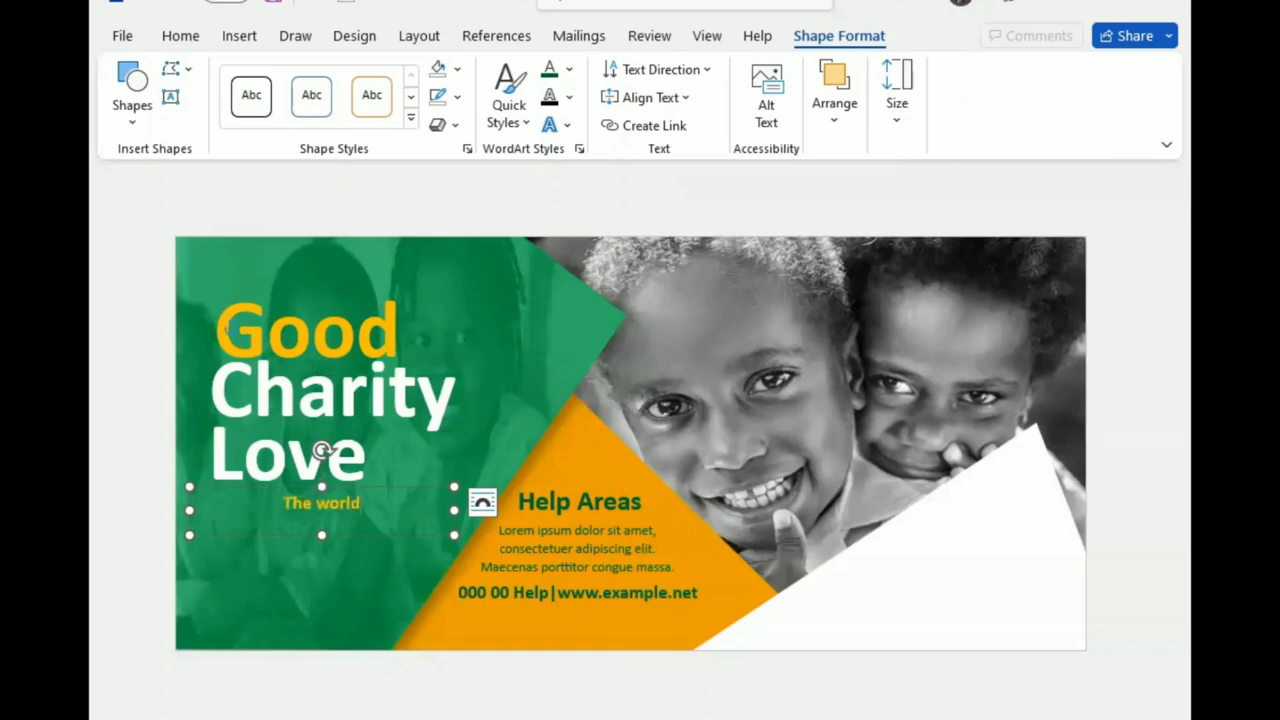
pyautogui.write(' will change')
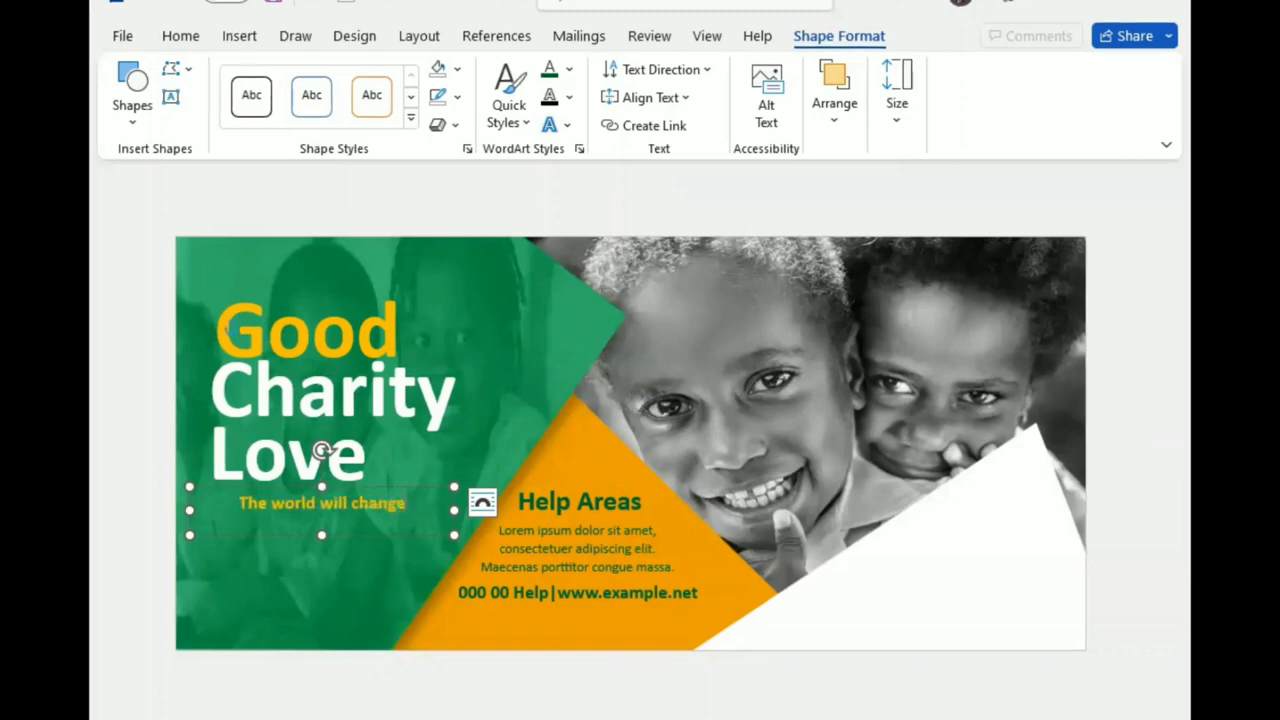
pyautogui.write(' goodness')
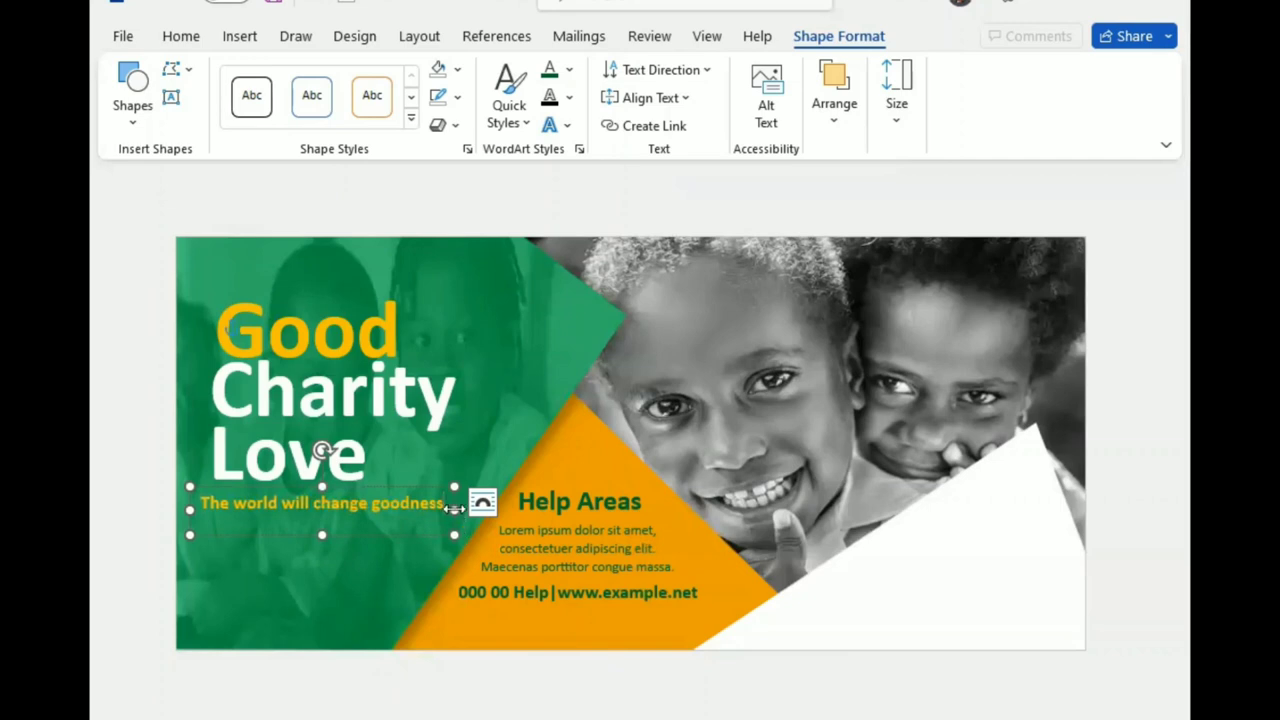
# Step: Narrow the tagline box so it wraps onto two lines and left-align its text
pyautogui.moveTo(454, 509); pyautogui.dragTo(430, 509)
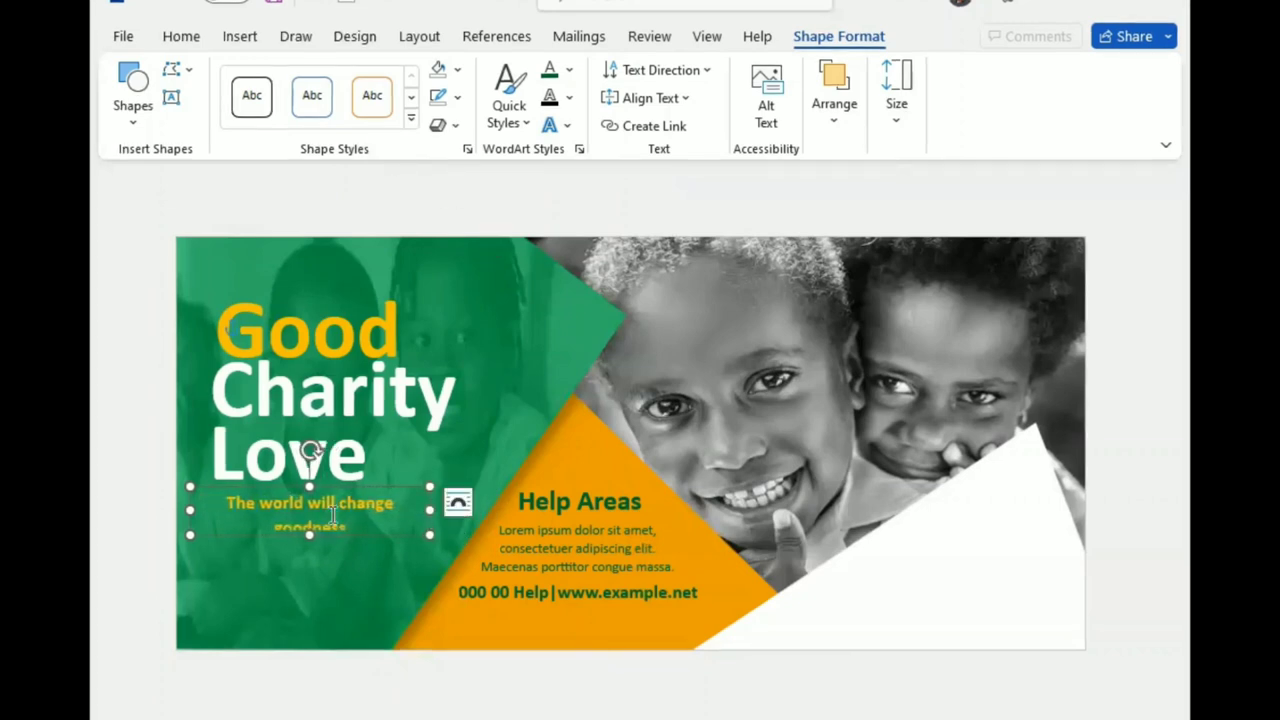
pyautogui.hotkey('ctrl', 'a')
pyautogui.click(180, 37)
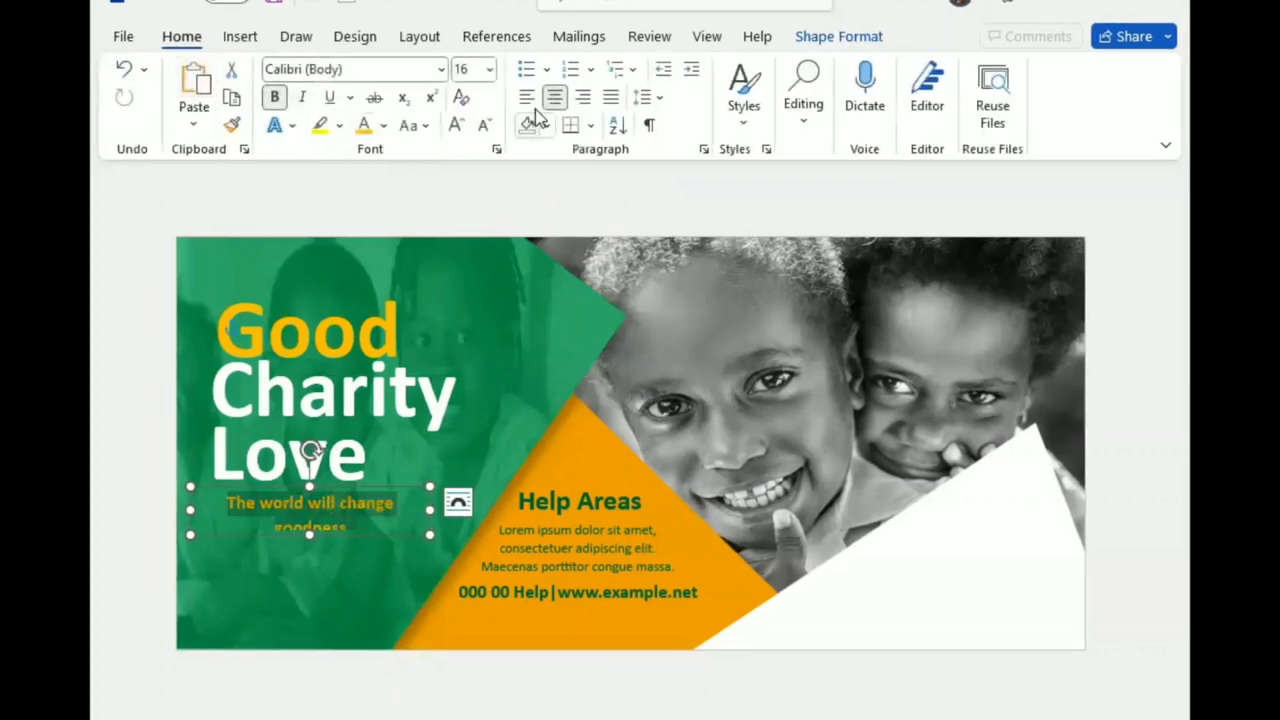
pyautogui.click(526, 97)
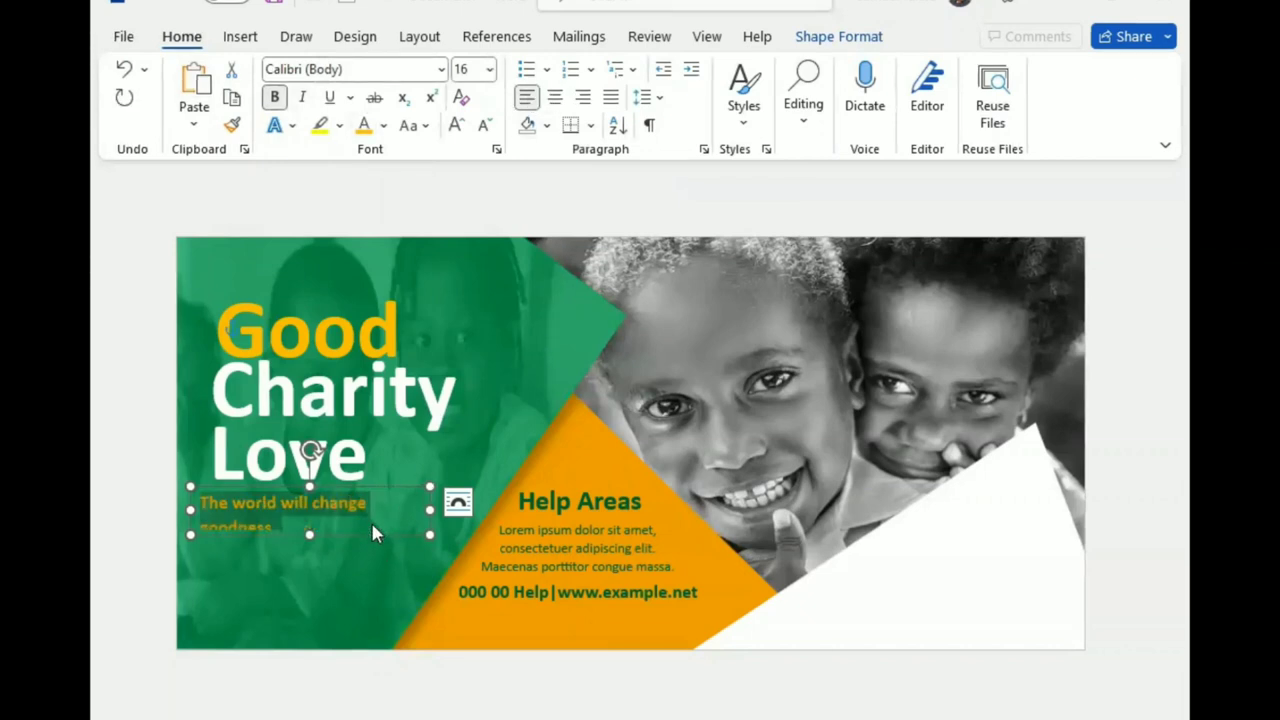
pyautogui.click(416, 125)
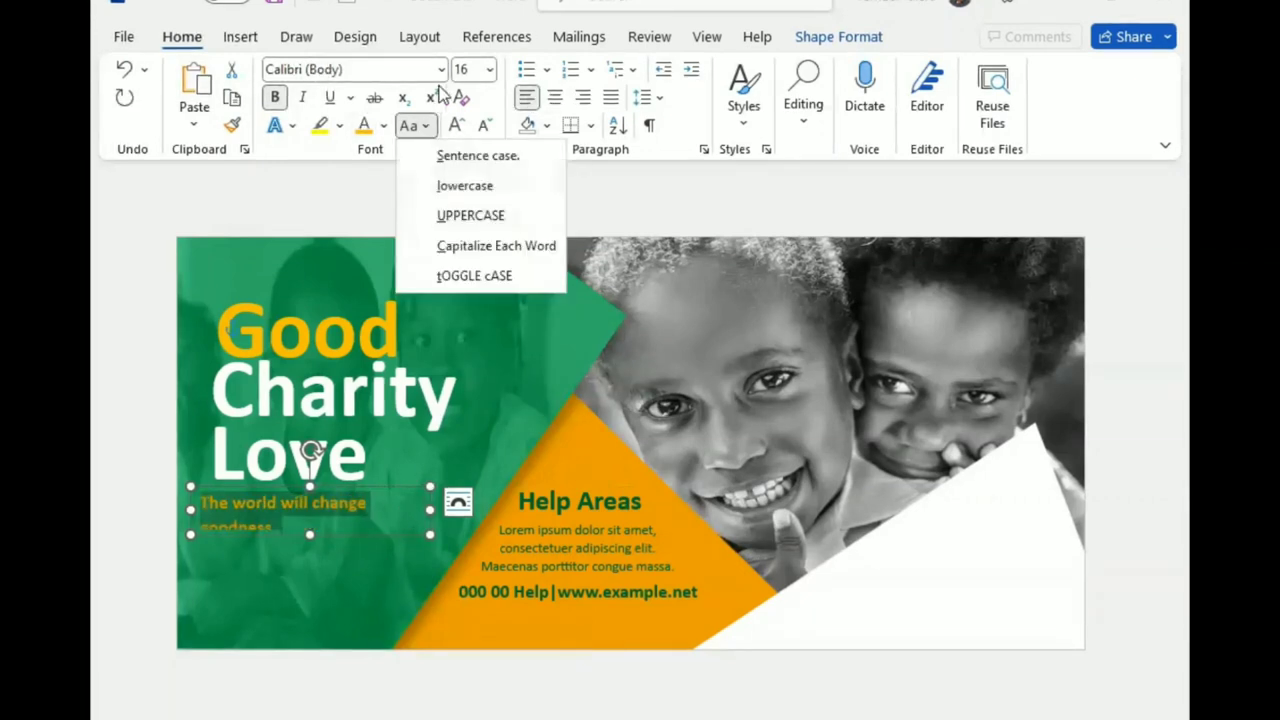
# Step: Expand the tagline's character spacing by 3 pt and enlarge its text to 20 pt
pyautogui.click(388, 149)
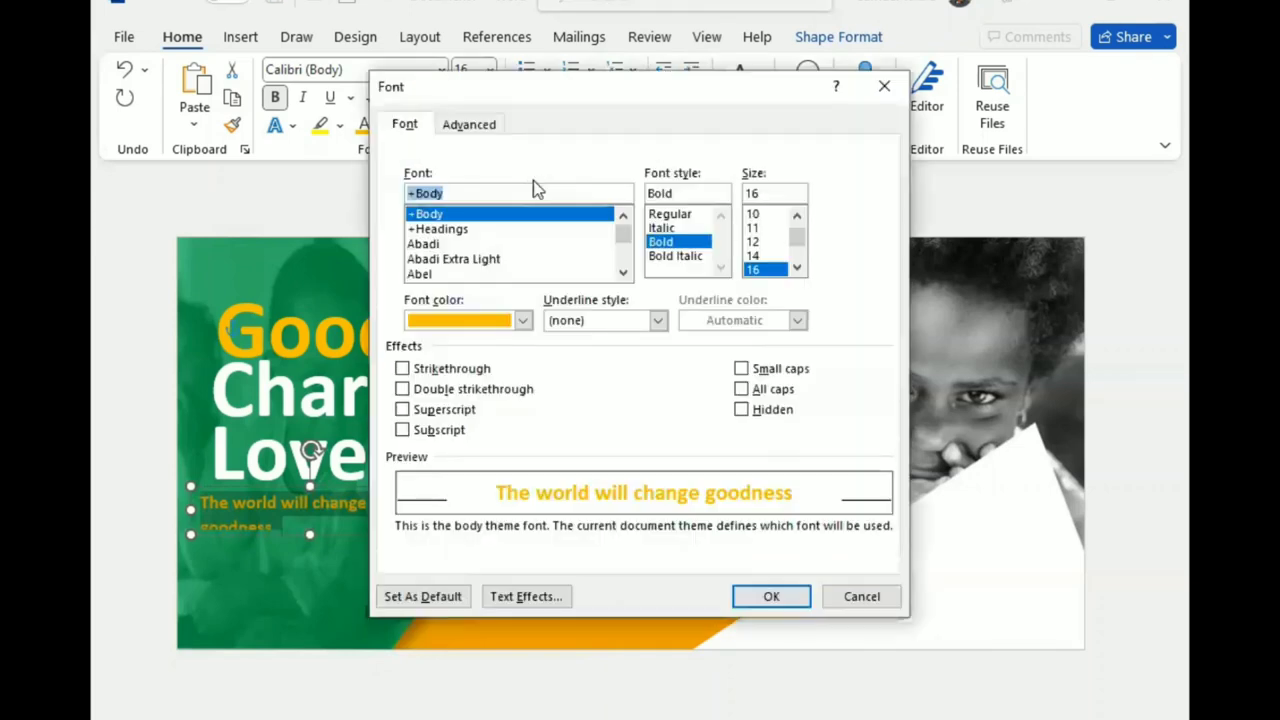
pyautogui.click(468, 124)
pyautogui.click(605, 202)
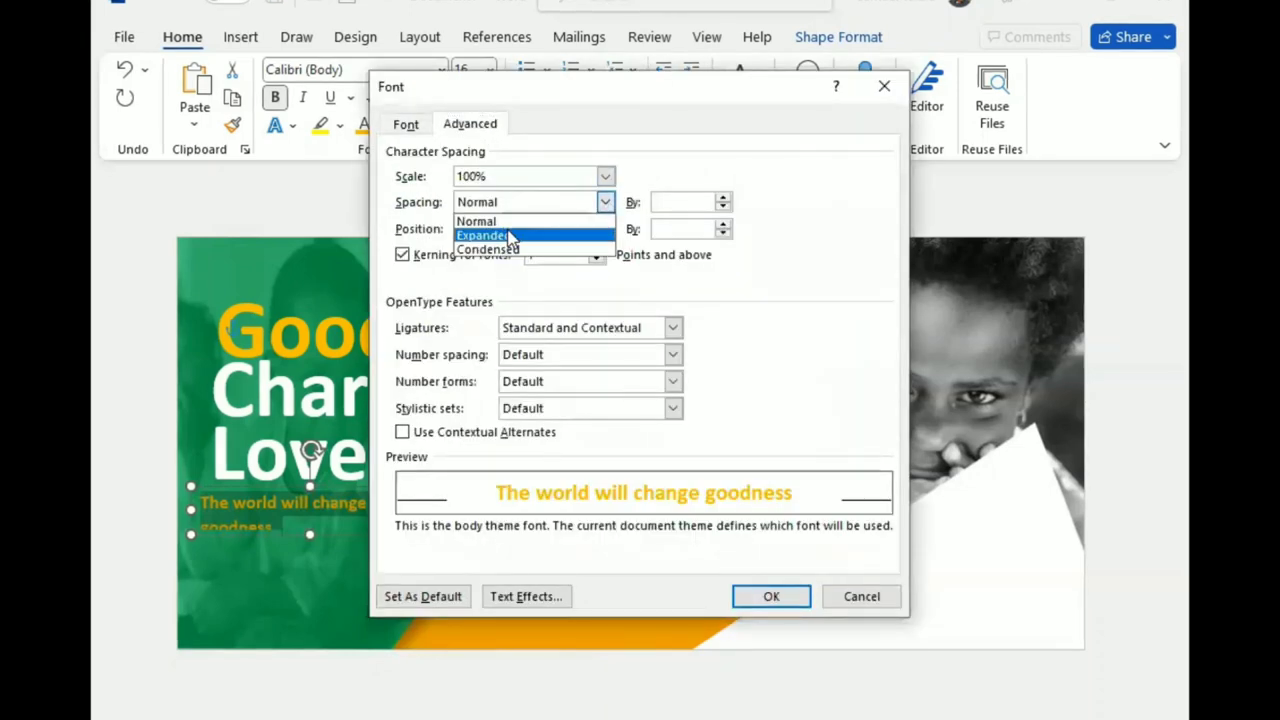
pyautogui.click(510, 236)
pyautogui.write('3')
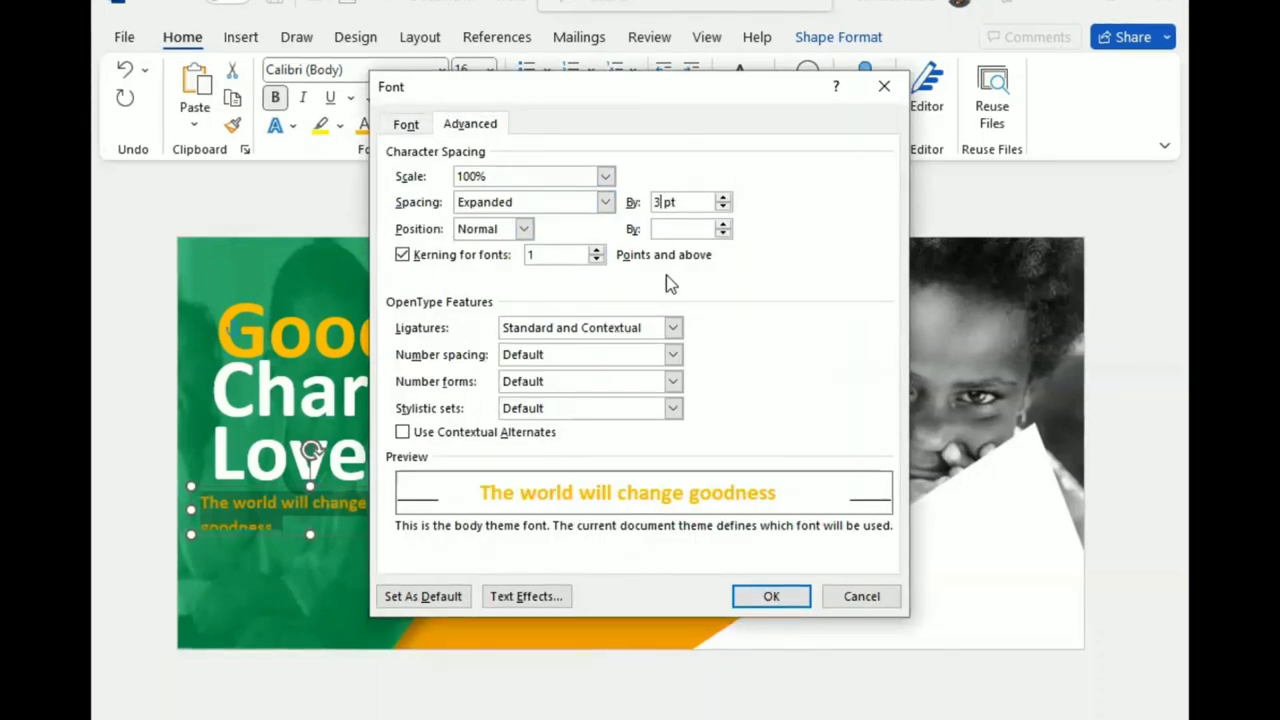
pyautogui.click(772, 594)
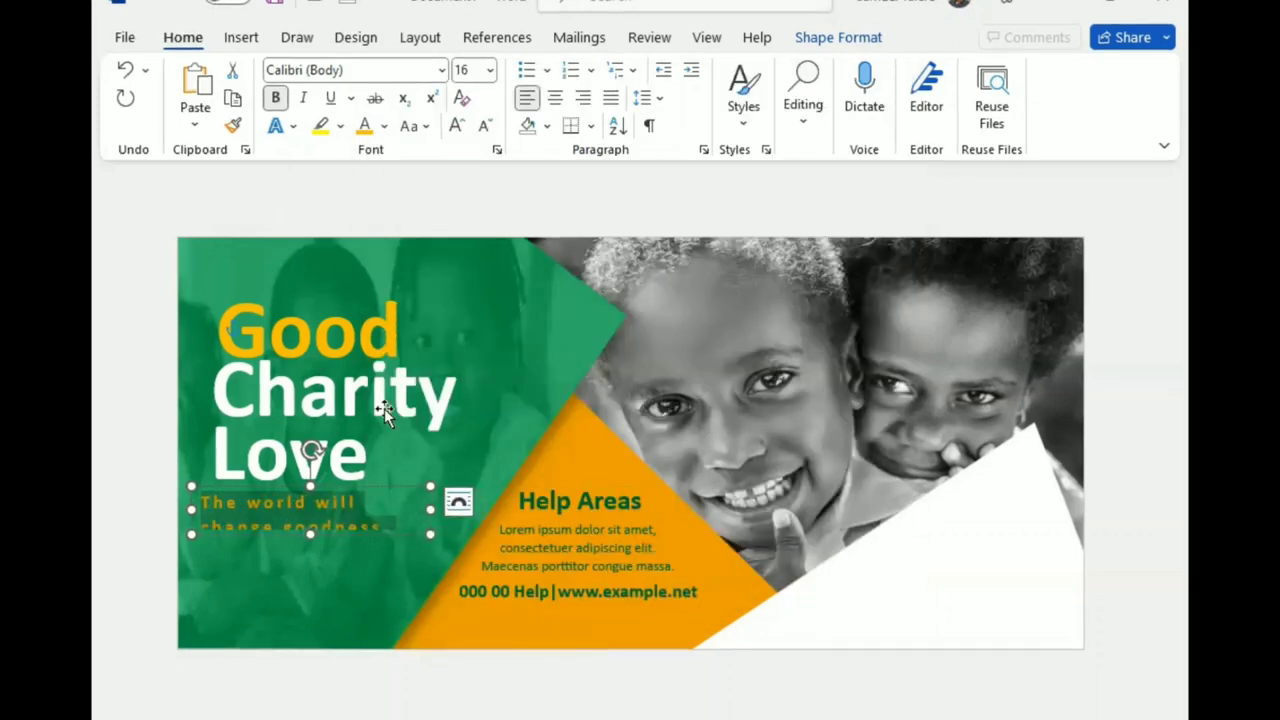
pyautogui.click(457, 127)
pyautogui.click(457, 127)
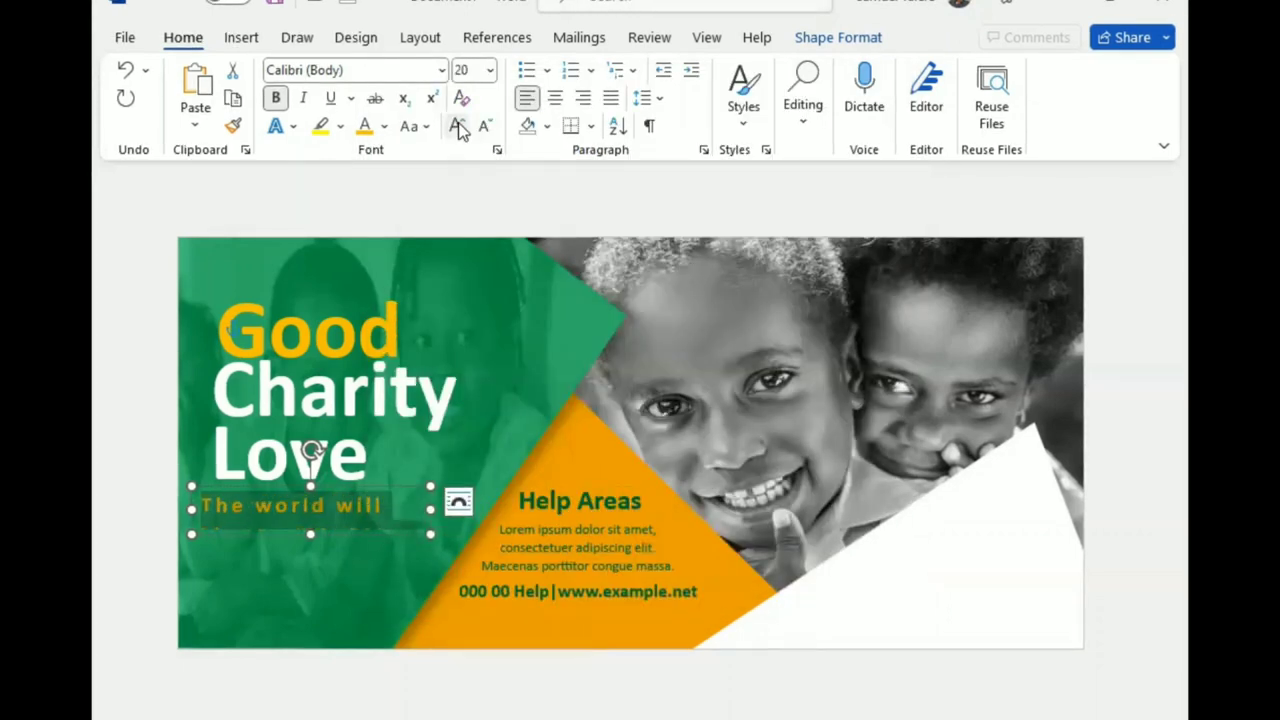
# Step: Make the tagline box taller to show both lines, then select it with the Charity Love and Good boxes
pyautogui.moveTo(312, 540); pyautogui.dragTo(294, 547)
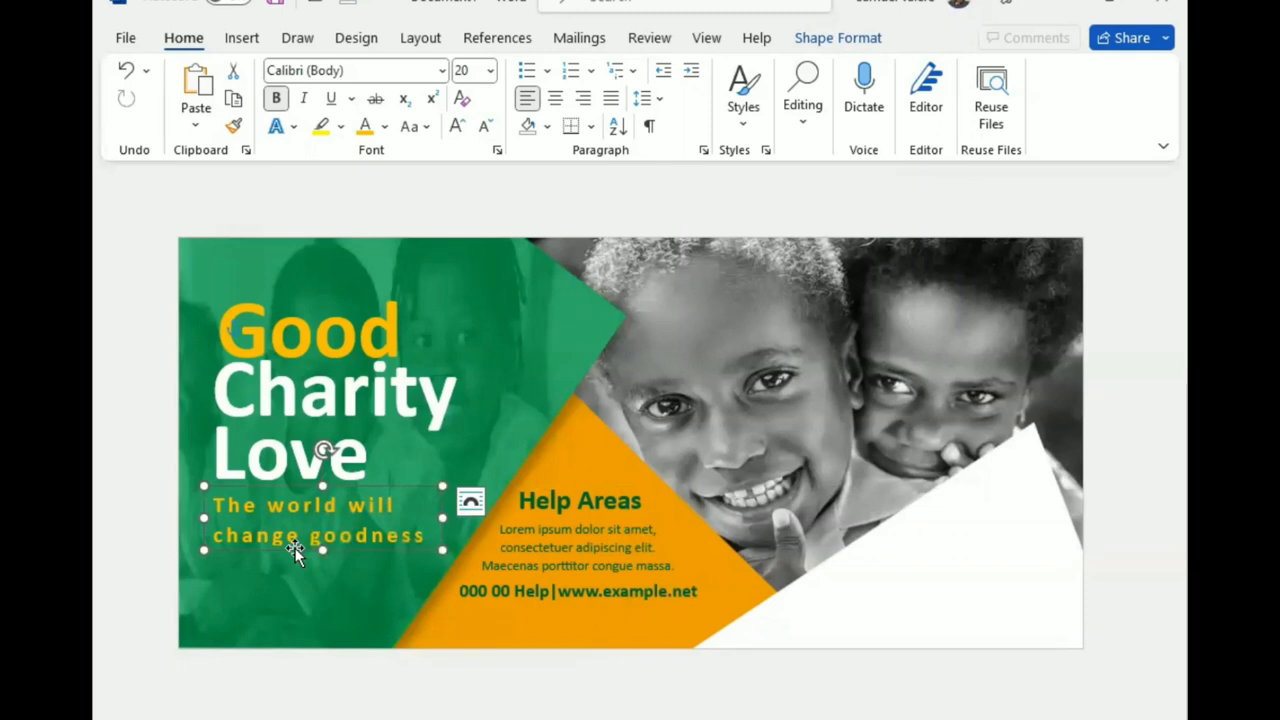
pyautogui.moveTo(324, 551); pyautogui.dragTo(324, 558)
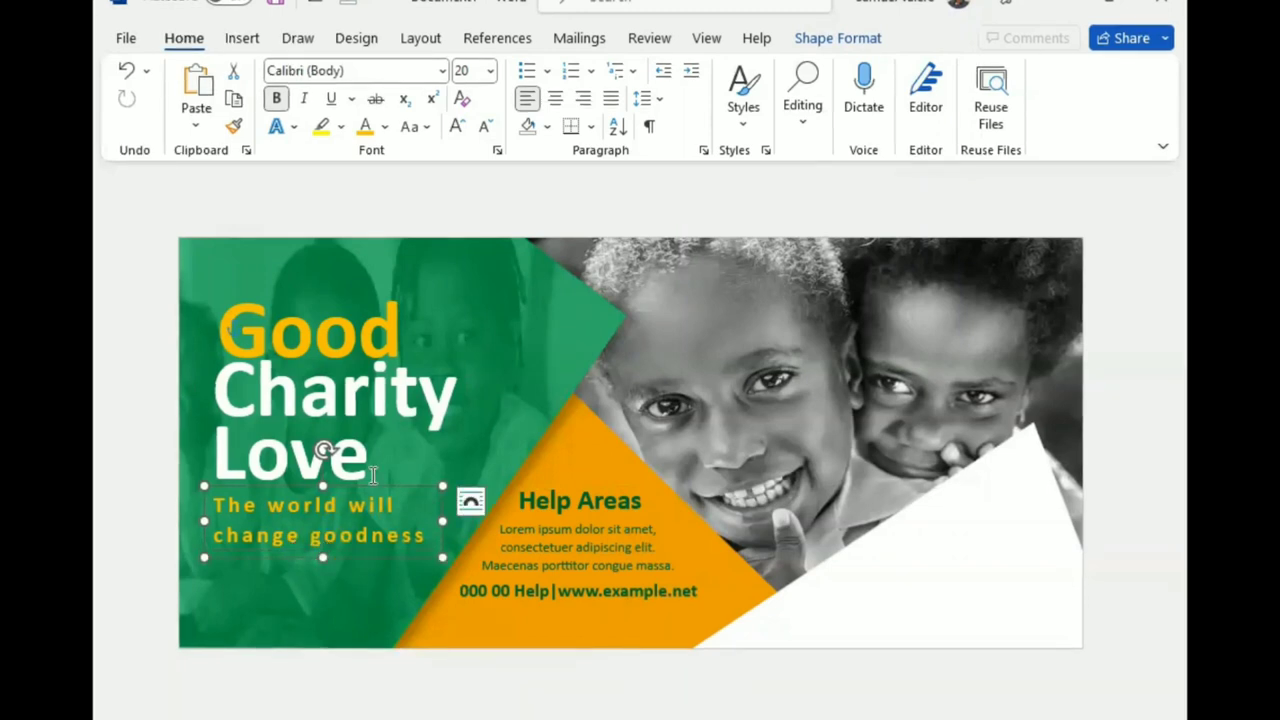
pyautogui.press('Right')
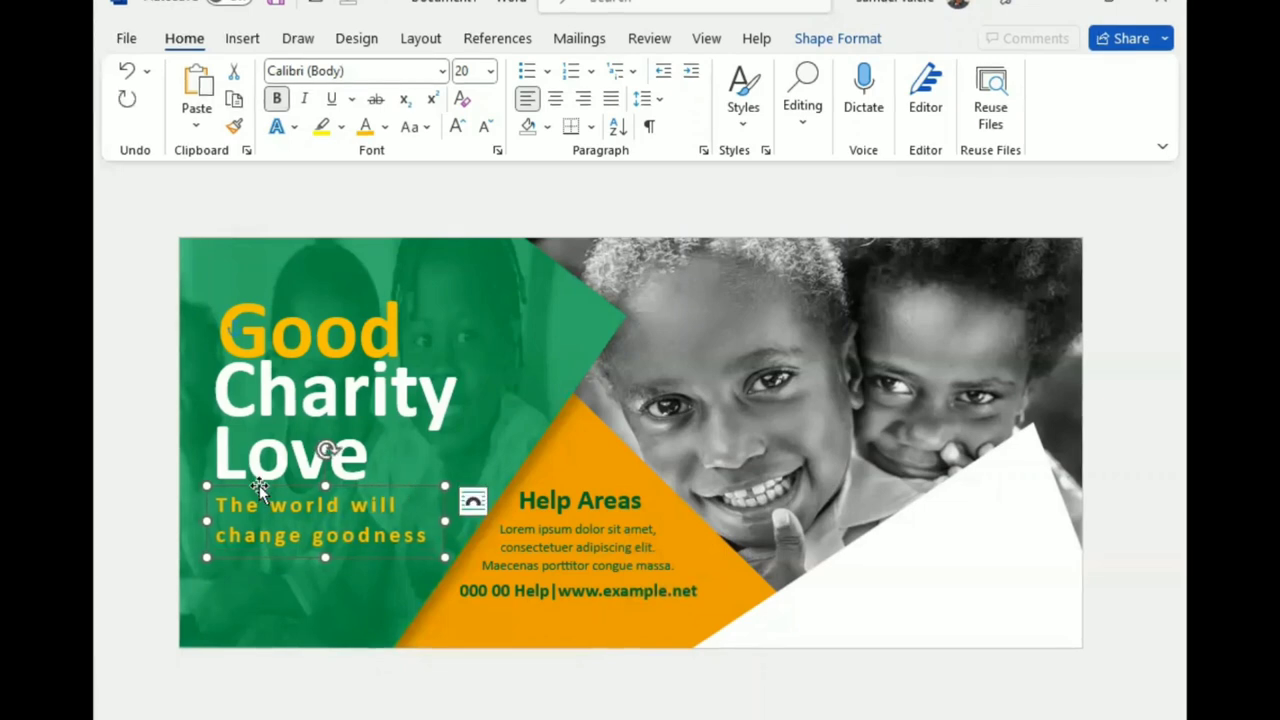
pyautogui.keyDown('shift'); pyautogui.click(362, 407); pyautogui.keyUp('shift')
pyautogui.keyDown('shift'); pyautogui.click(389, 312); pyautogui.keyUp('shift')
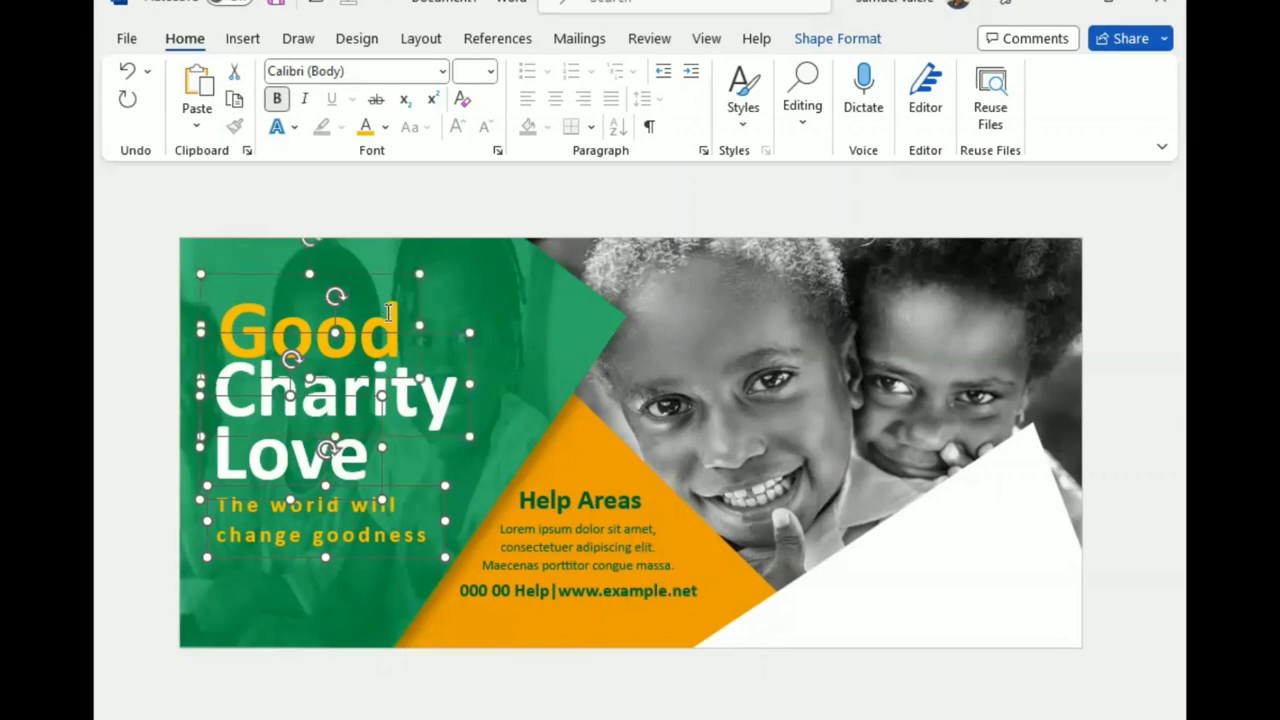
# Step: Draw a short straight line under the tagline
pyautogui.press('Up')
pyautogui.press('Up')
pyautogui.press('Up')
pyautogui.press('Up')
pyautogui.press('Up')
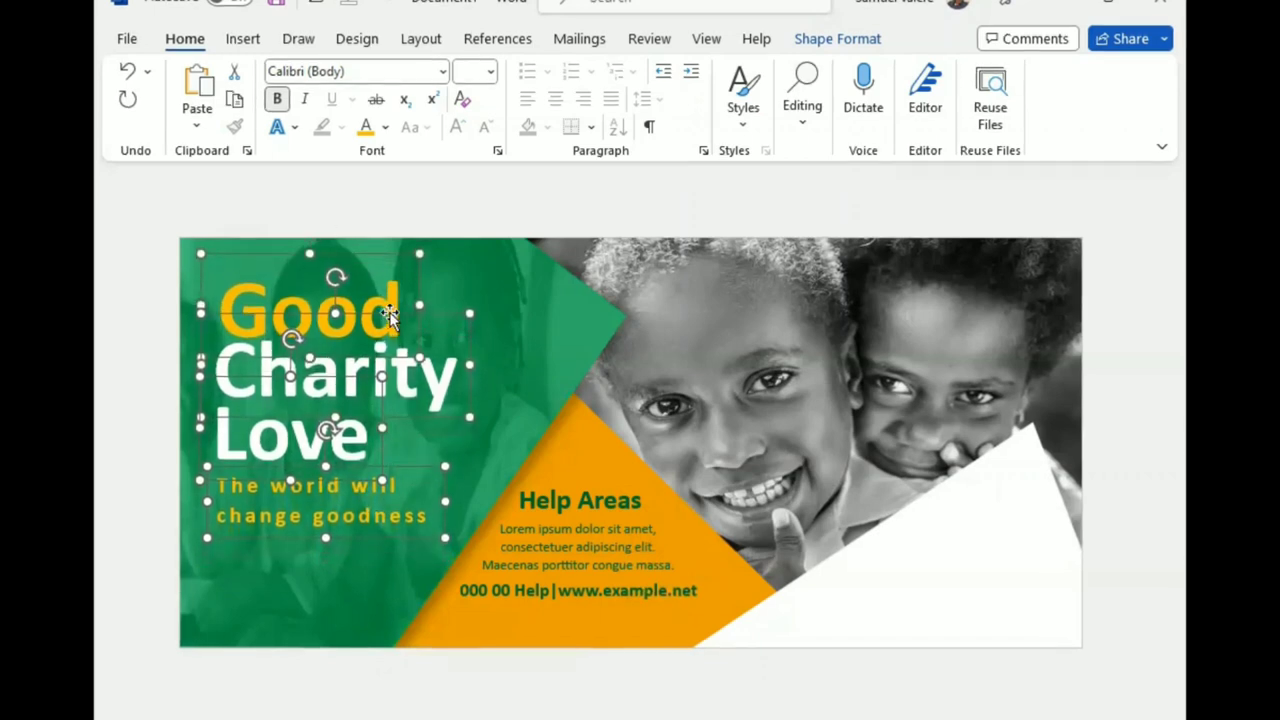
pyautogui.click(243, 39)
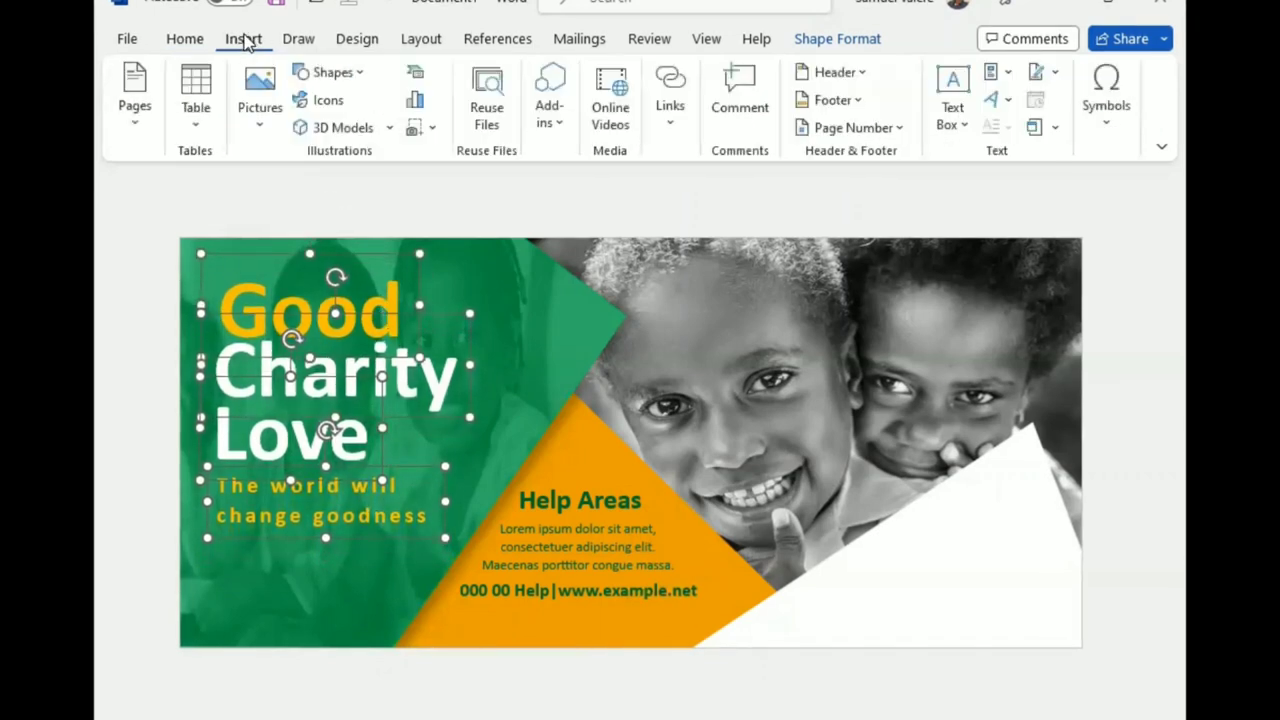
pyautogui.click(357, 80)
pyautogui.click(250, 540)
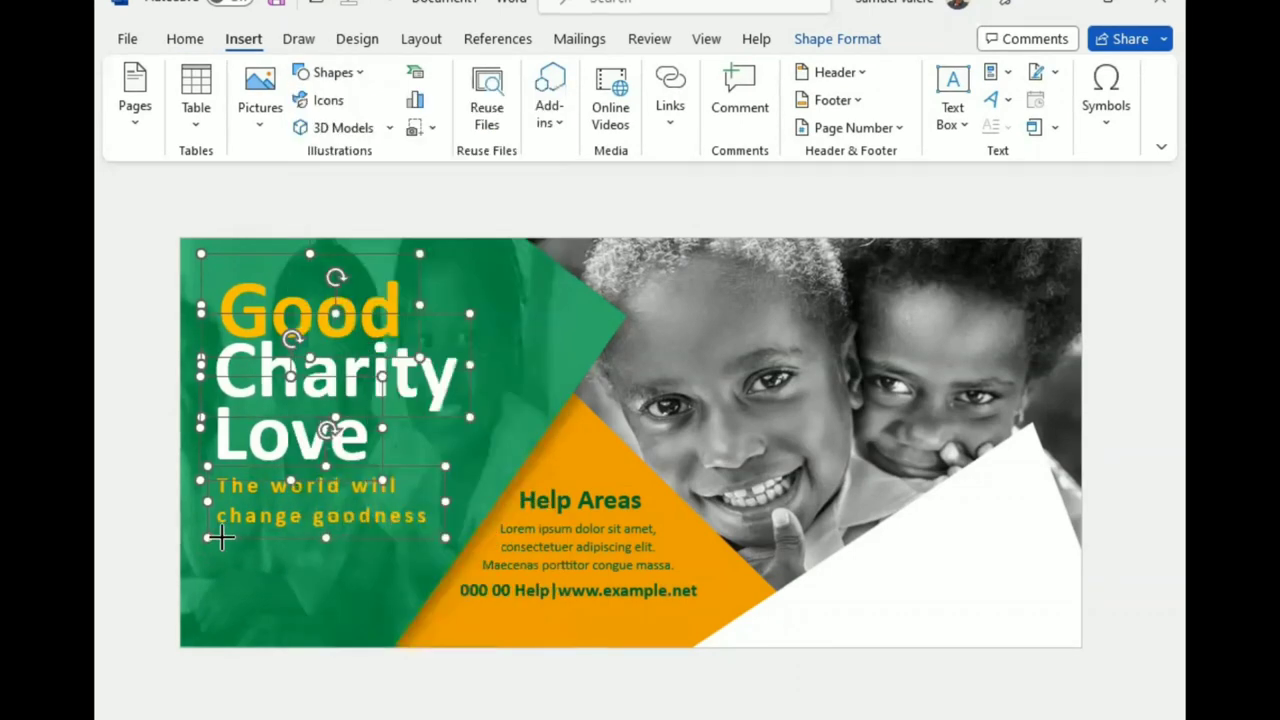
pyautogui.moveTo(284, 538); pyautogui.dragTo(223, 539)
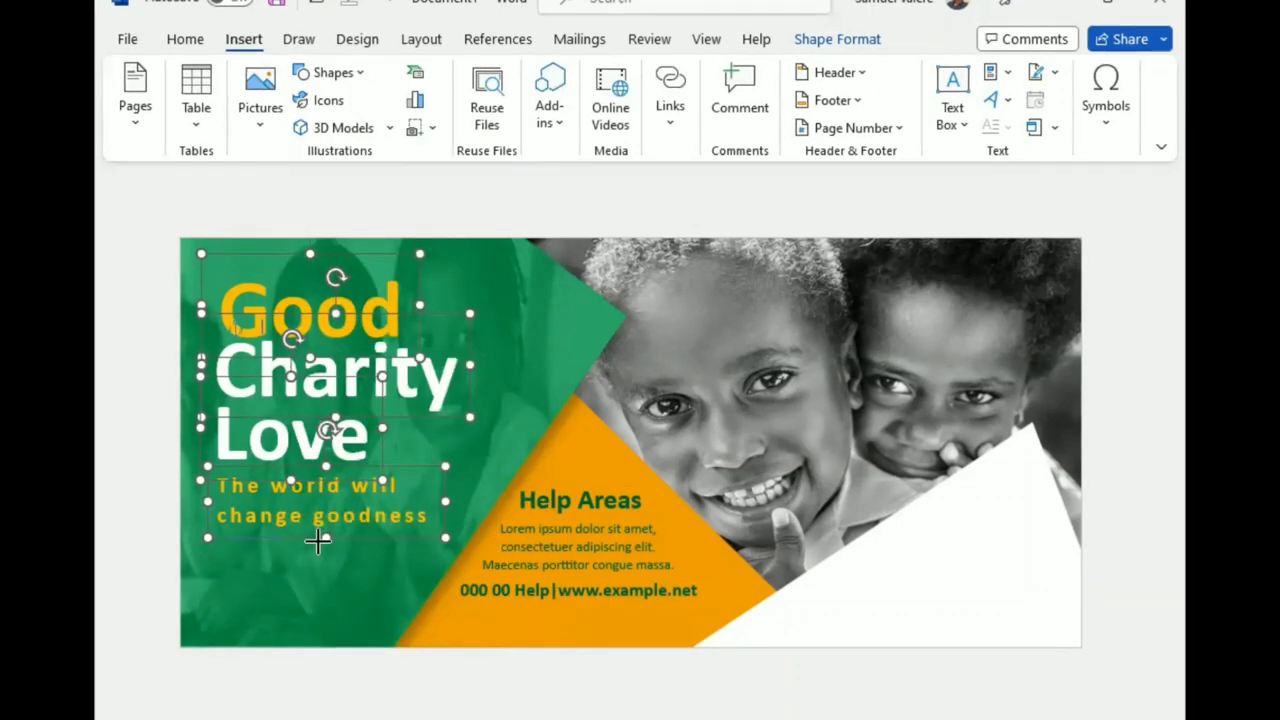
# Step: Make the line 4½ pt thick and gold, and shift it slightly down
pyautogui.click(459, 99)
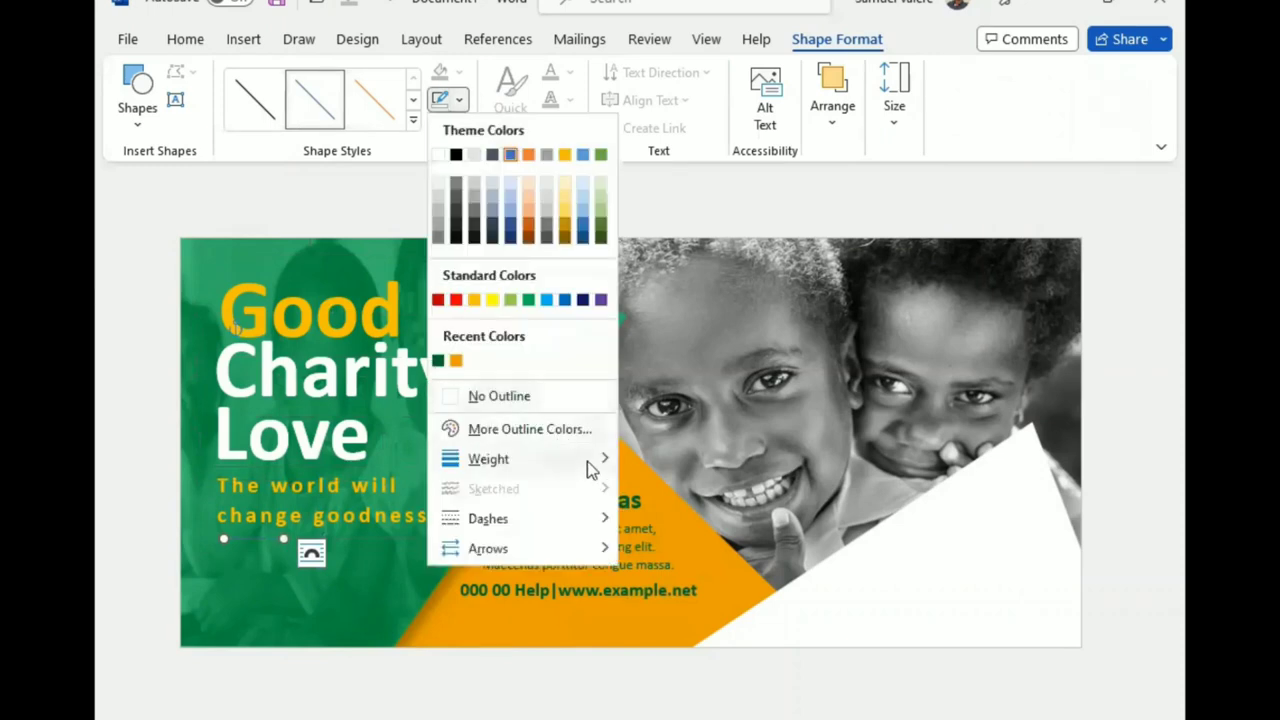
pyautogui.moveTo(597, 460)
pyautogui.click(703, 653)
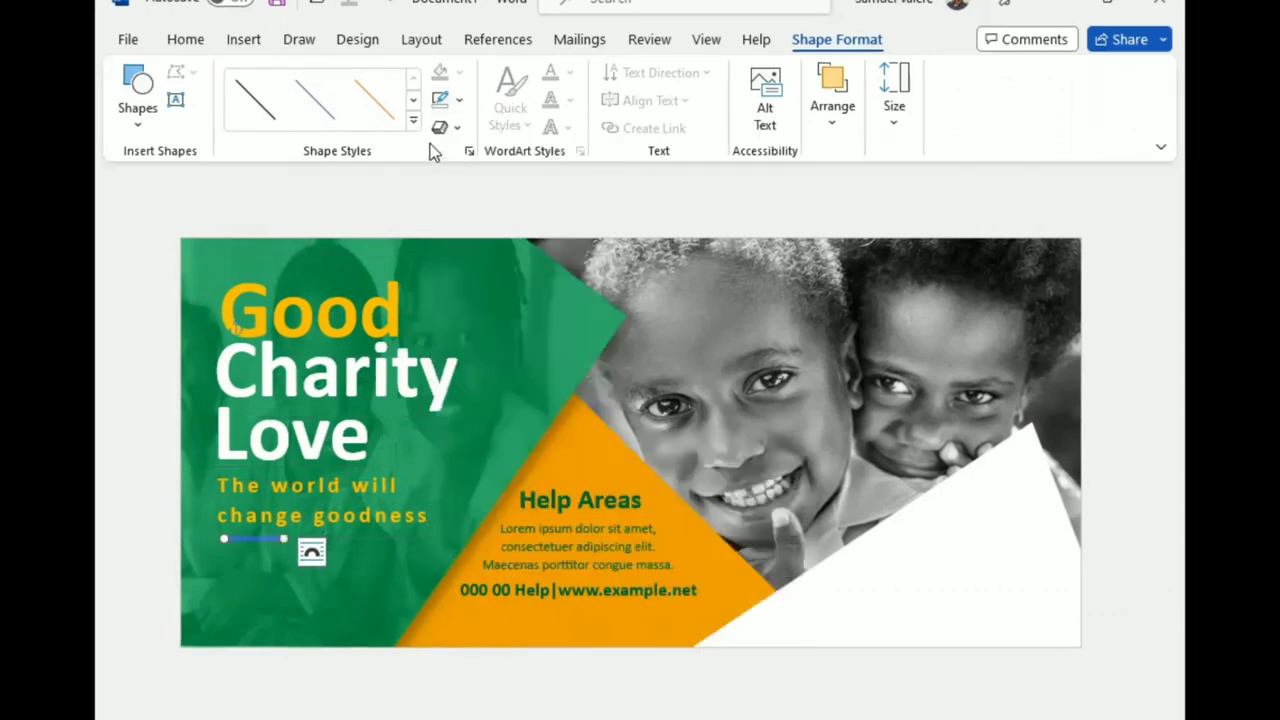
pyautogui.click(459, 99)
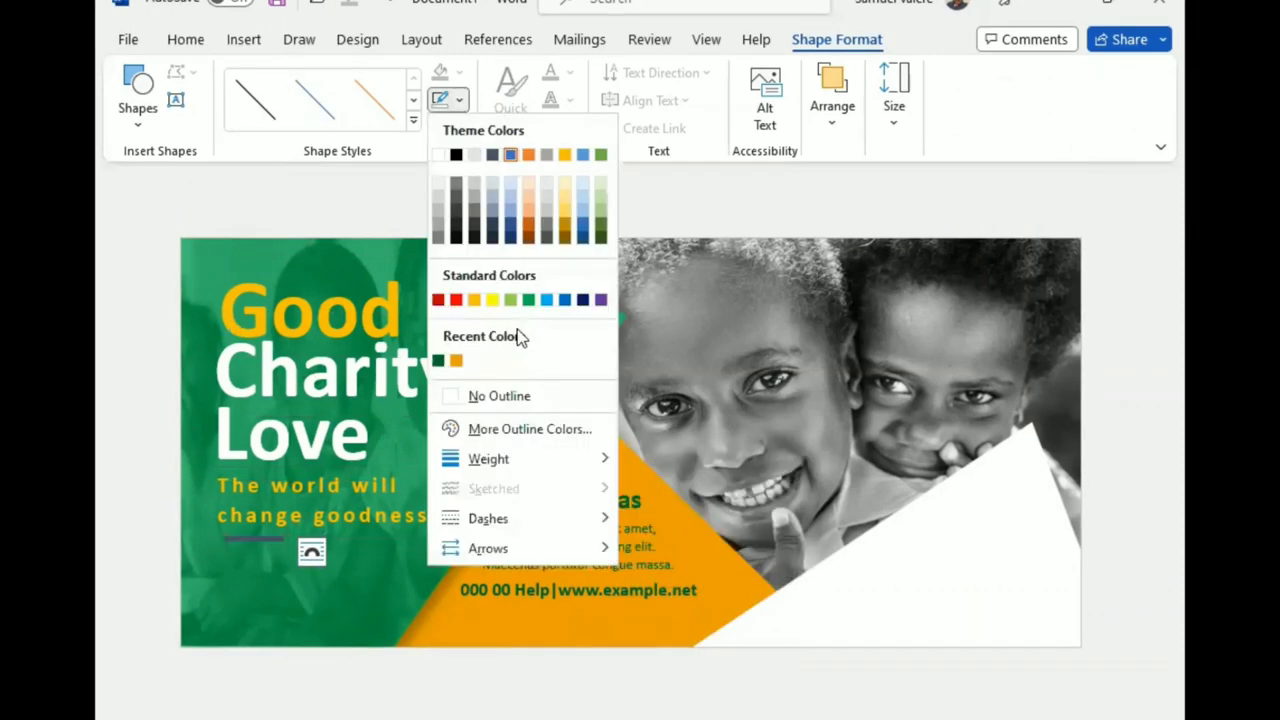
pyautogui.click(475, 300)
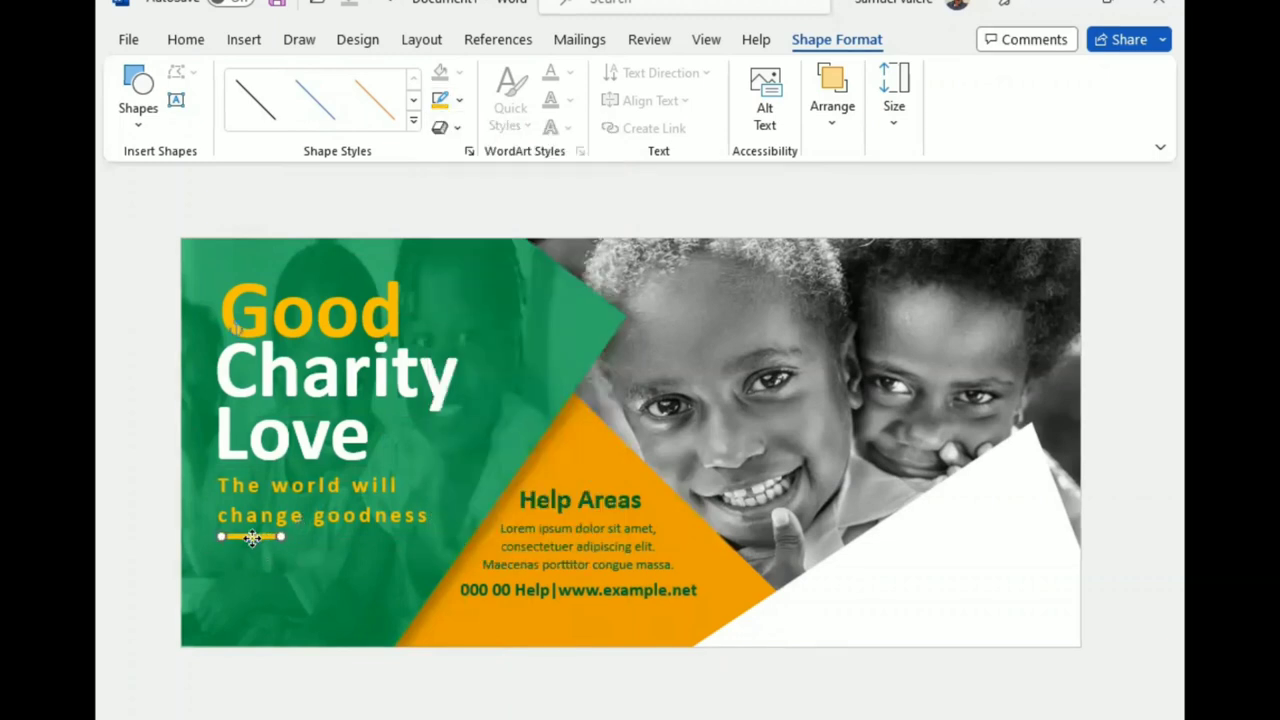
pyautogui.click(254, 590)
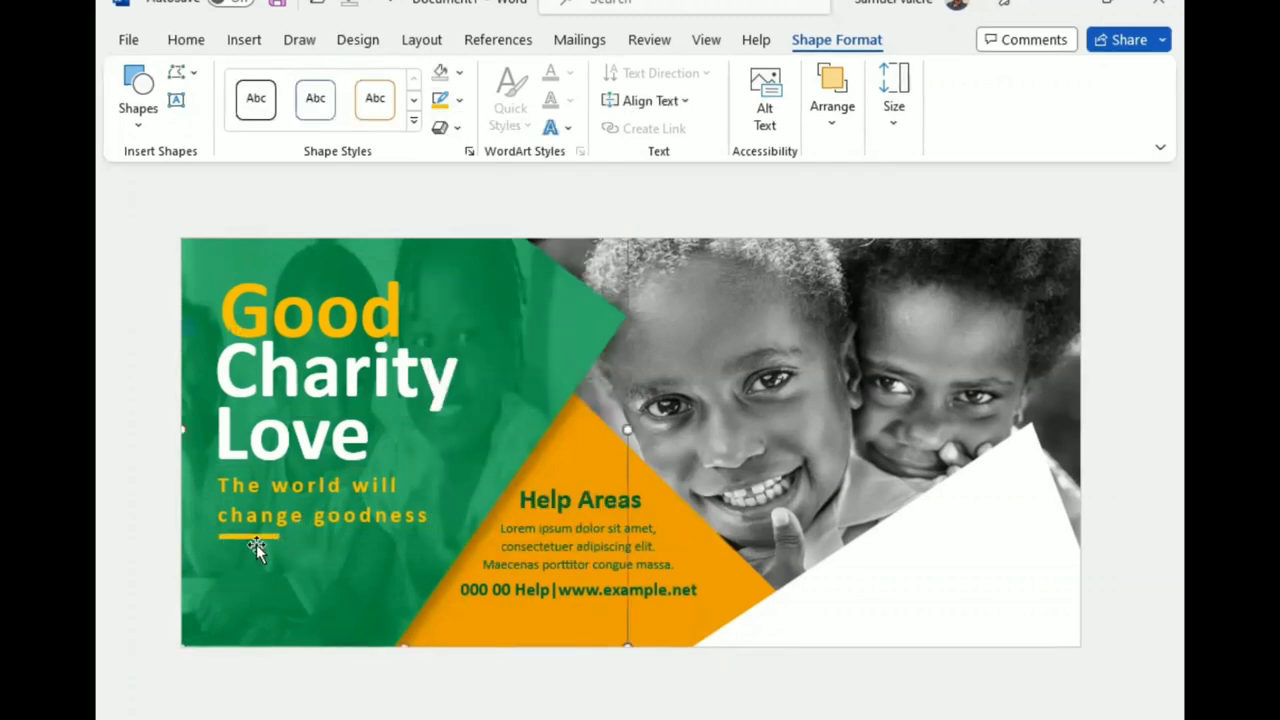
pyautogui.click(250, 537)
pyautogui.moveTo(250, 537); pyautogui.dragTo(250, 539)
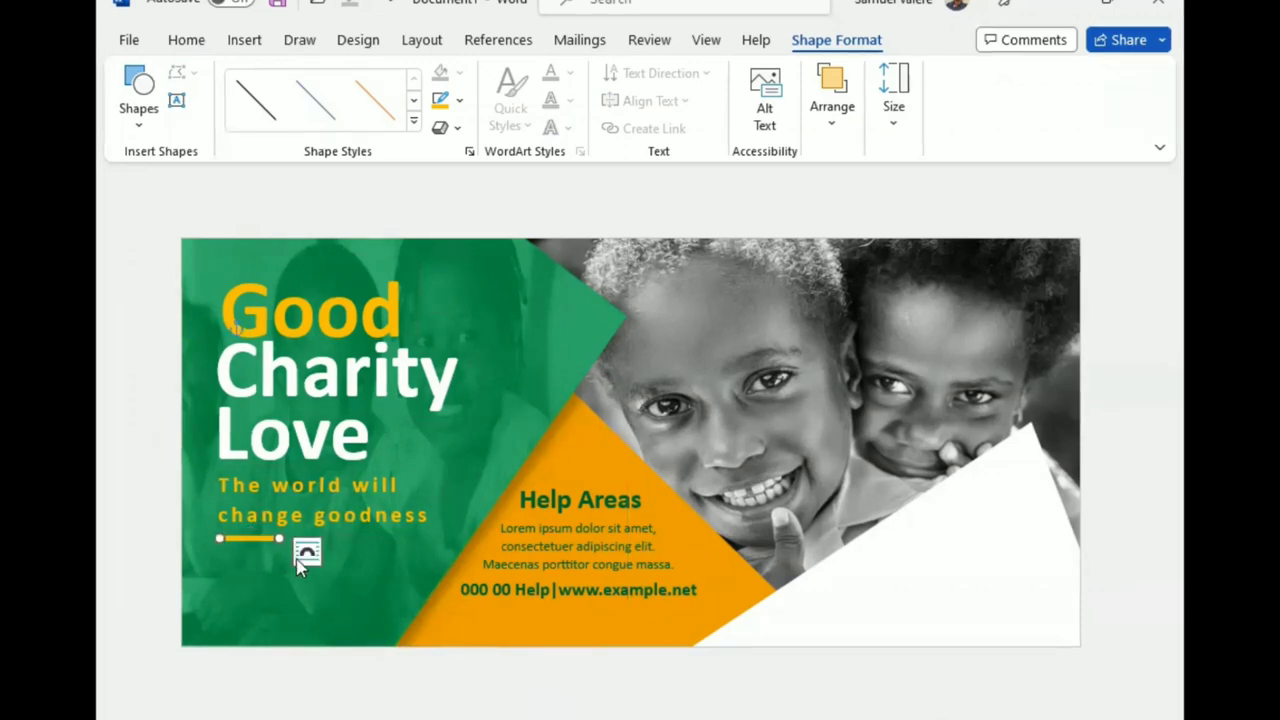
# Step: Duplicate the Help Areas text box into the bottom-right corner and change its text to 'Charity'
pyautogui.click(460, 502)
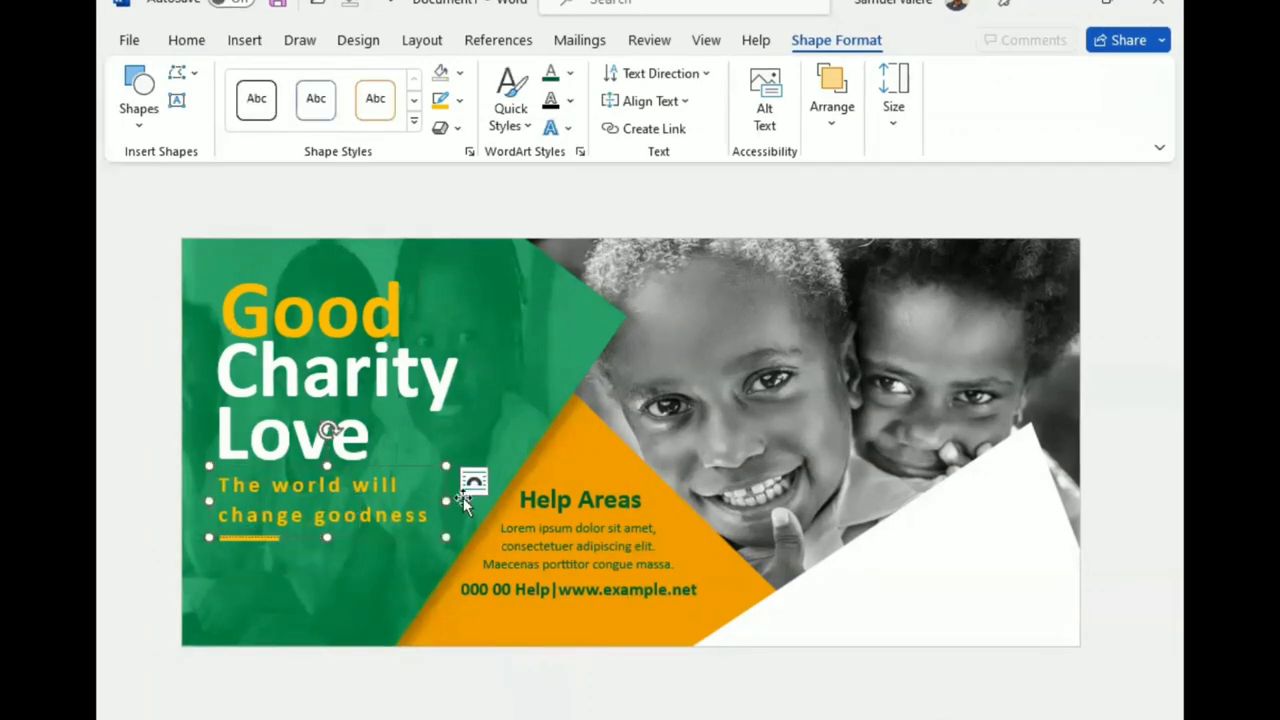
pyautogui.click(593, 478)
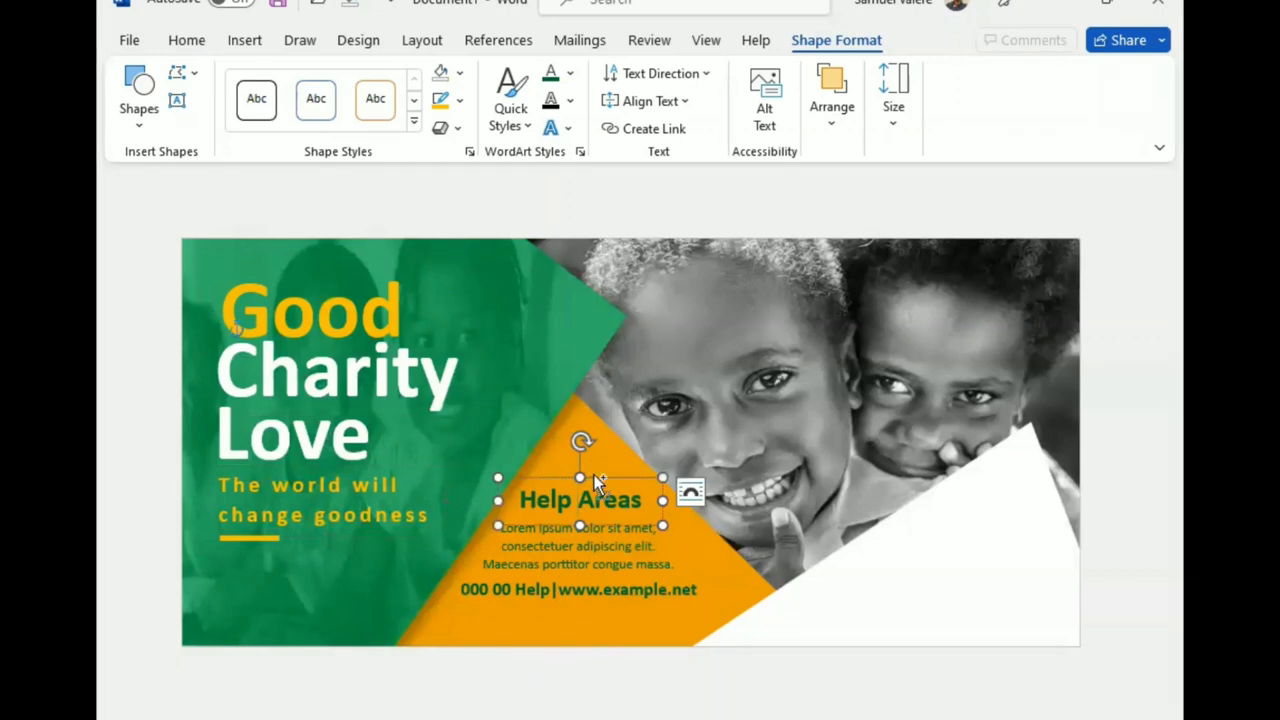
pyautogui.hotkey('ctrl', 'd')
pyautogui.moveTo(913, 613); pyautogui.dragTo(955, 638)
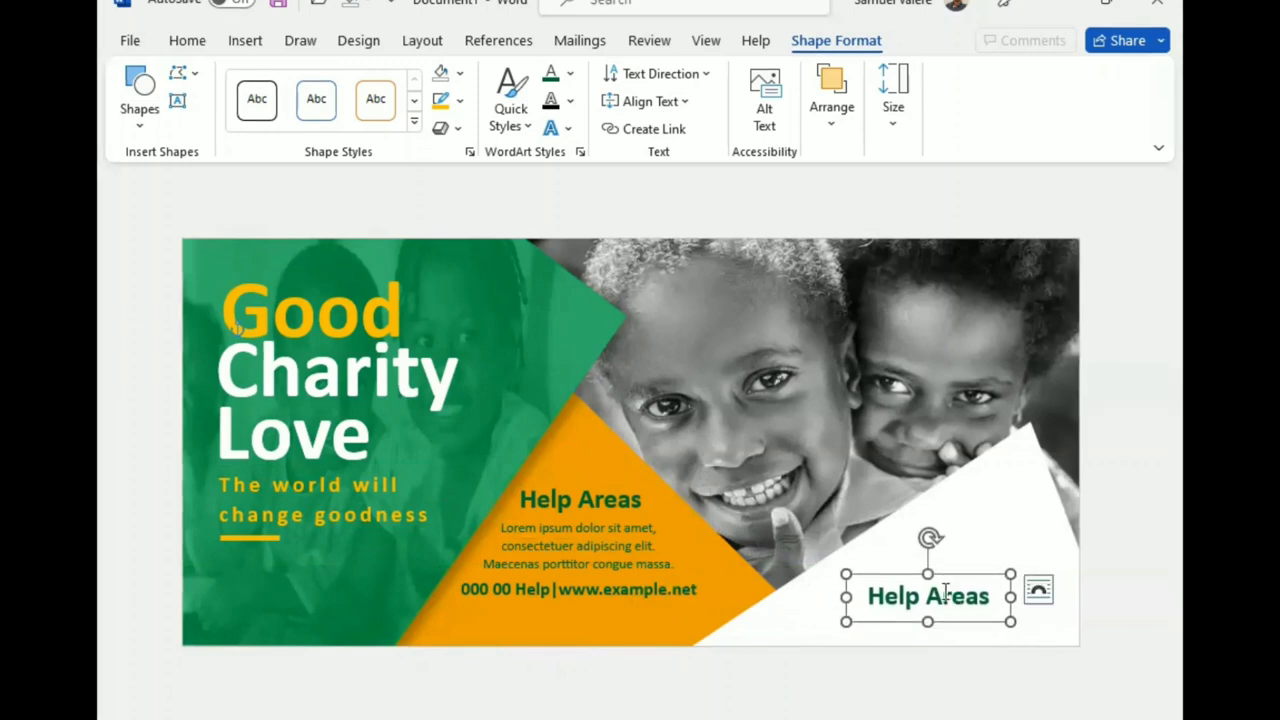
pyautogui.tripleClick(943, 597)
pyautogui.press('BackSpace')
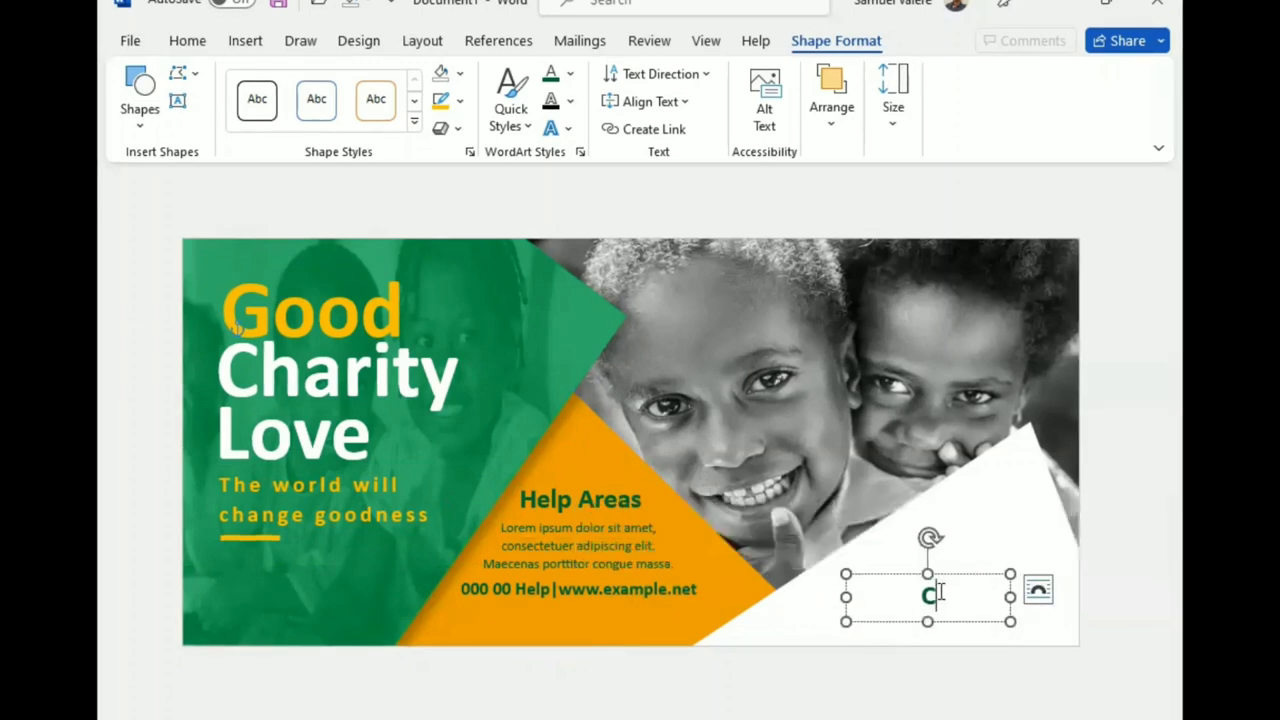
pyautogui.write('Charity')
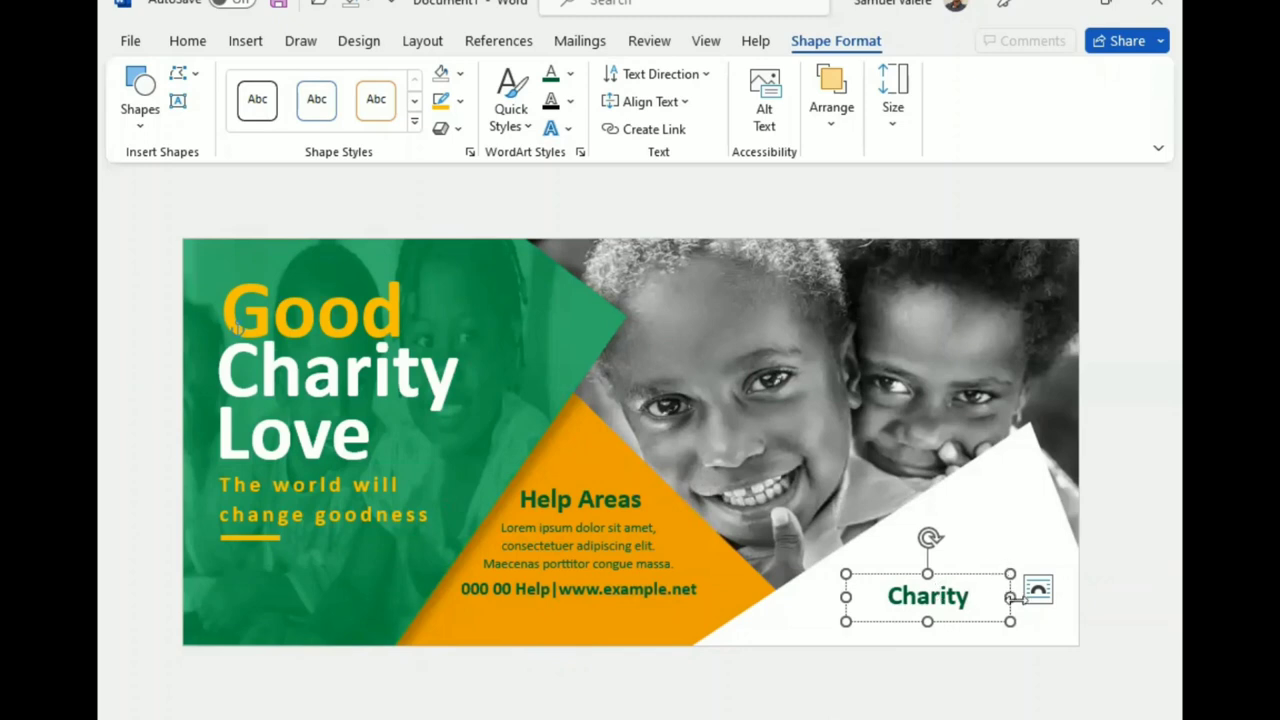
pyautogui.moveTo(1010, 597)
pyautogui.mouseDown()
pyautogui.moveTo(965, 597)
pyautogui.moveTo(971, 615)
pyautogui.mouseUp()
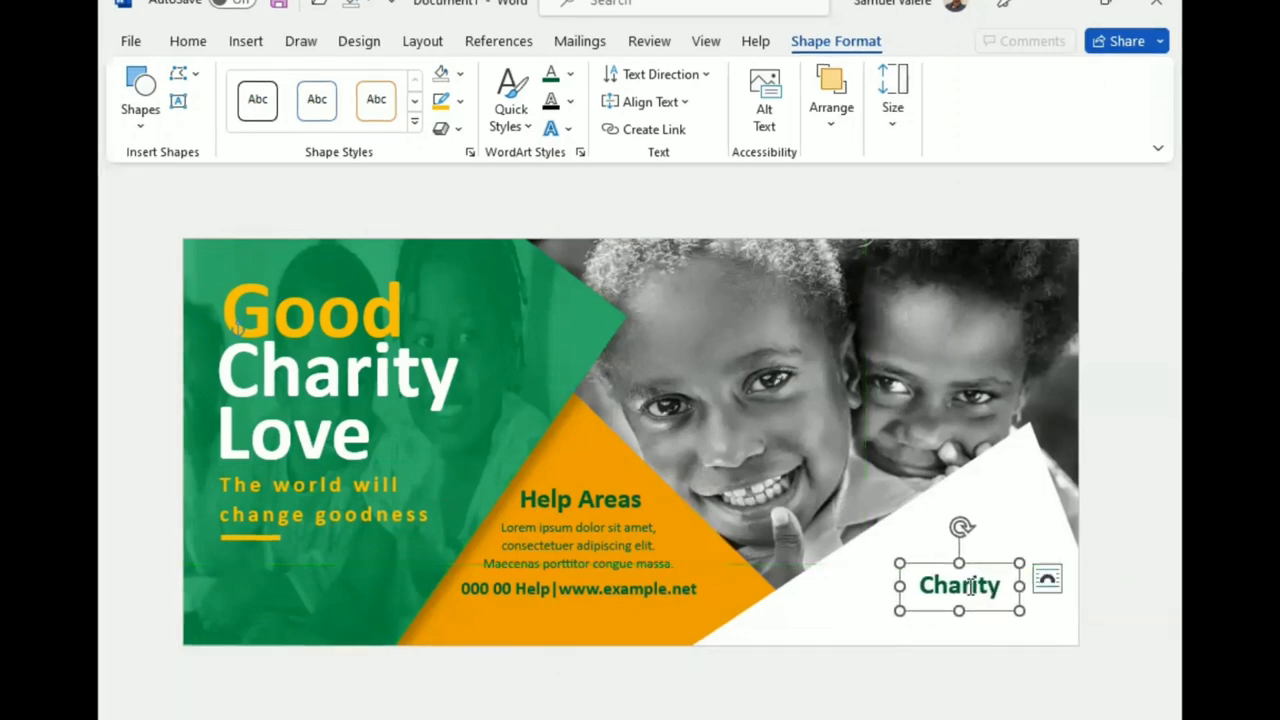
pyautogui.press('Up')
pyautogui.press('Up')
pyautogui.press('Up')
pyautogui.press('Up')
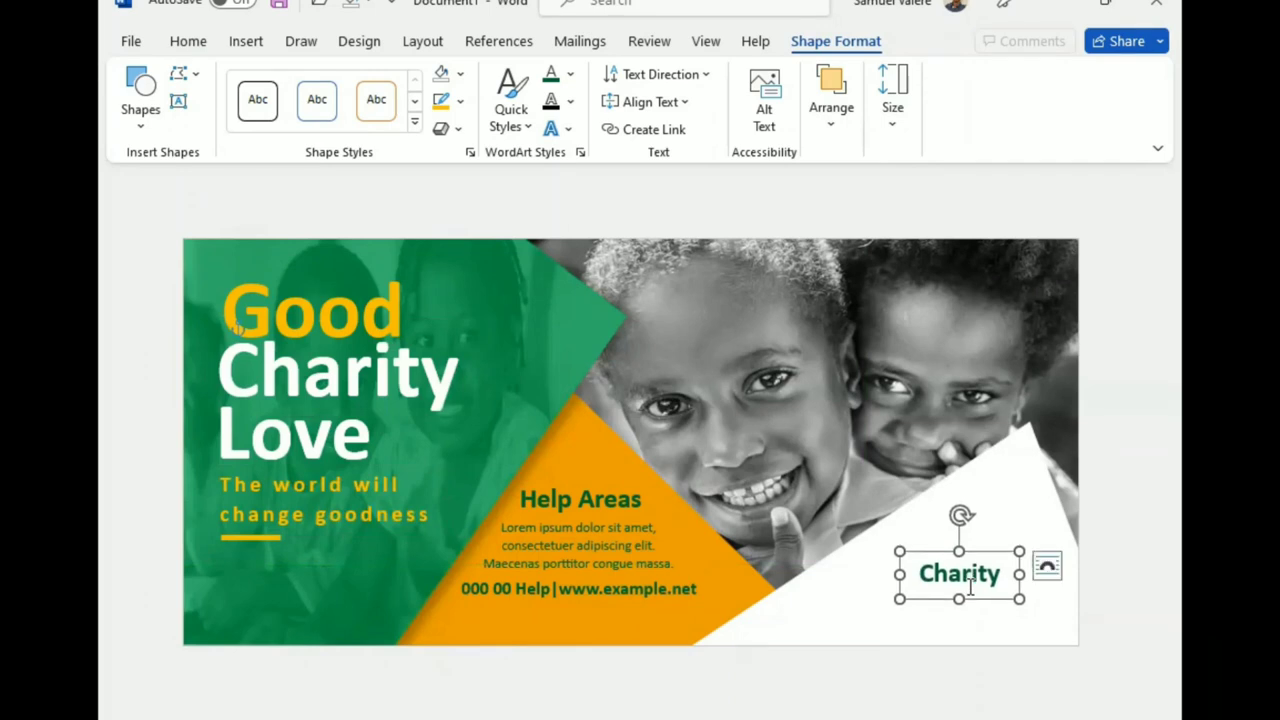
# Step: Copy the Charity box just below it, change the text to 'Good's Love' and colour it orange
pyautogui.moveTo(977, 599)
pyautogui.mouseDown()
pyautogui.moveTo(991, 613)
pyautogui.moveTo(983, 638)
pyautogui.mouseUp()
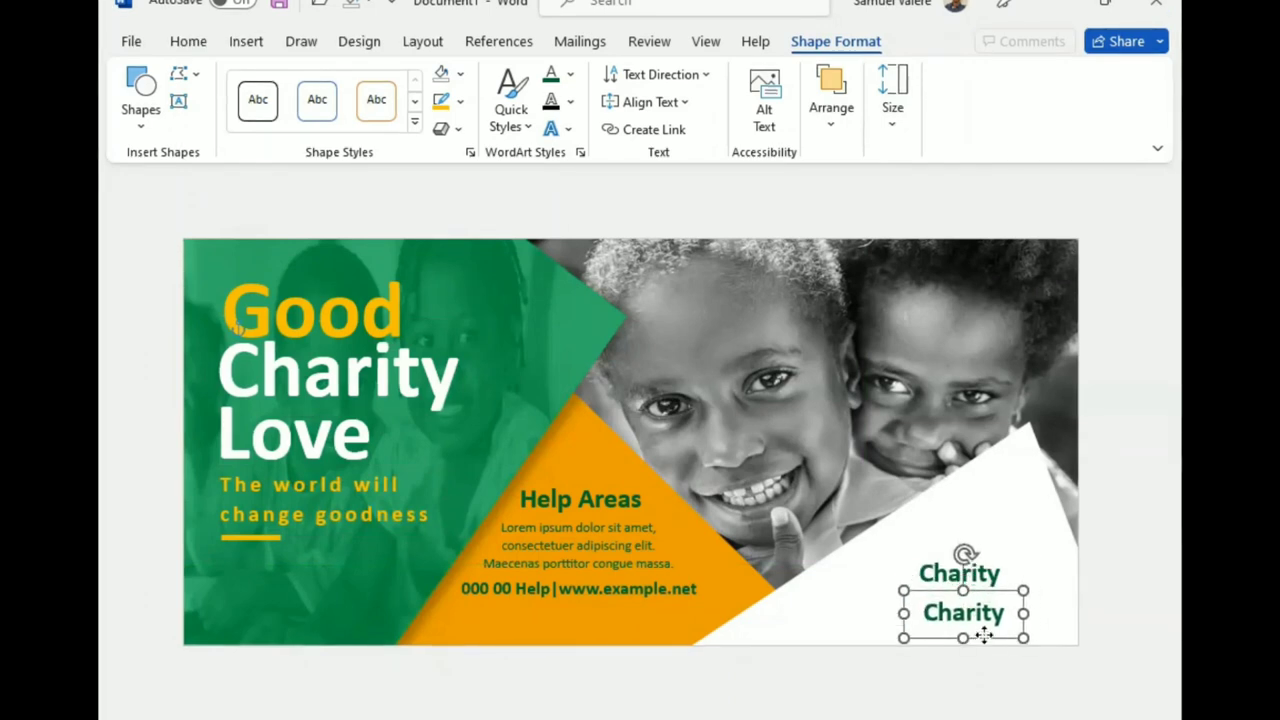
pyautogui.rightClick(970, 608)
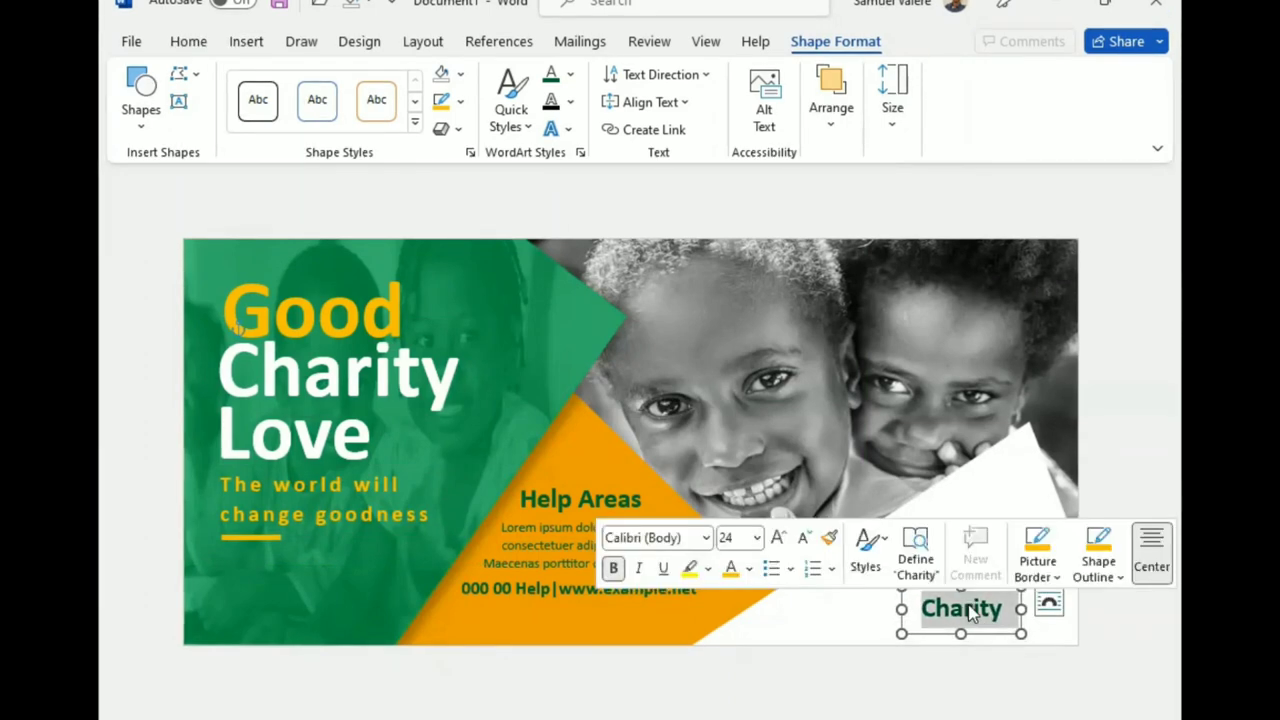
pyautogui.write('Good')
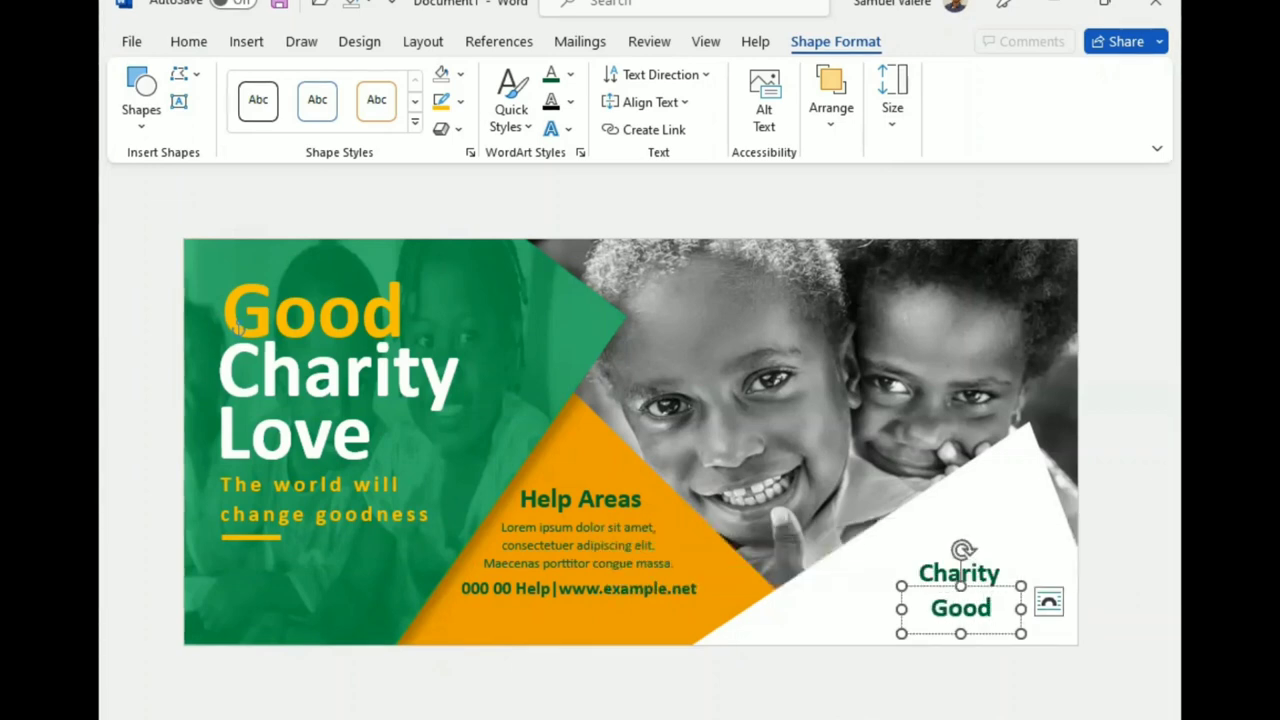
pyautogui.write("'s")
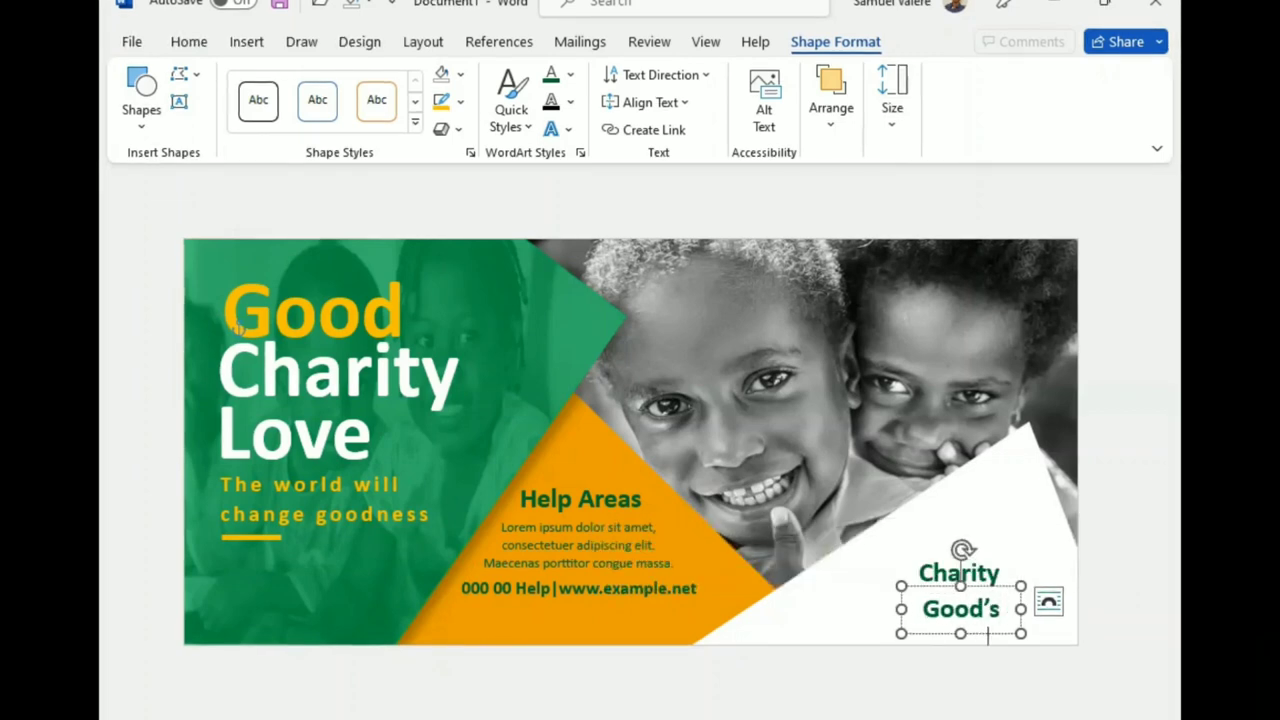
pyautogui.write(' Love')
pyautogui.moveTo(901, 608); pyautogui.dragTo(858, 604)
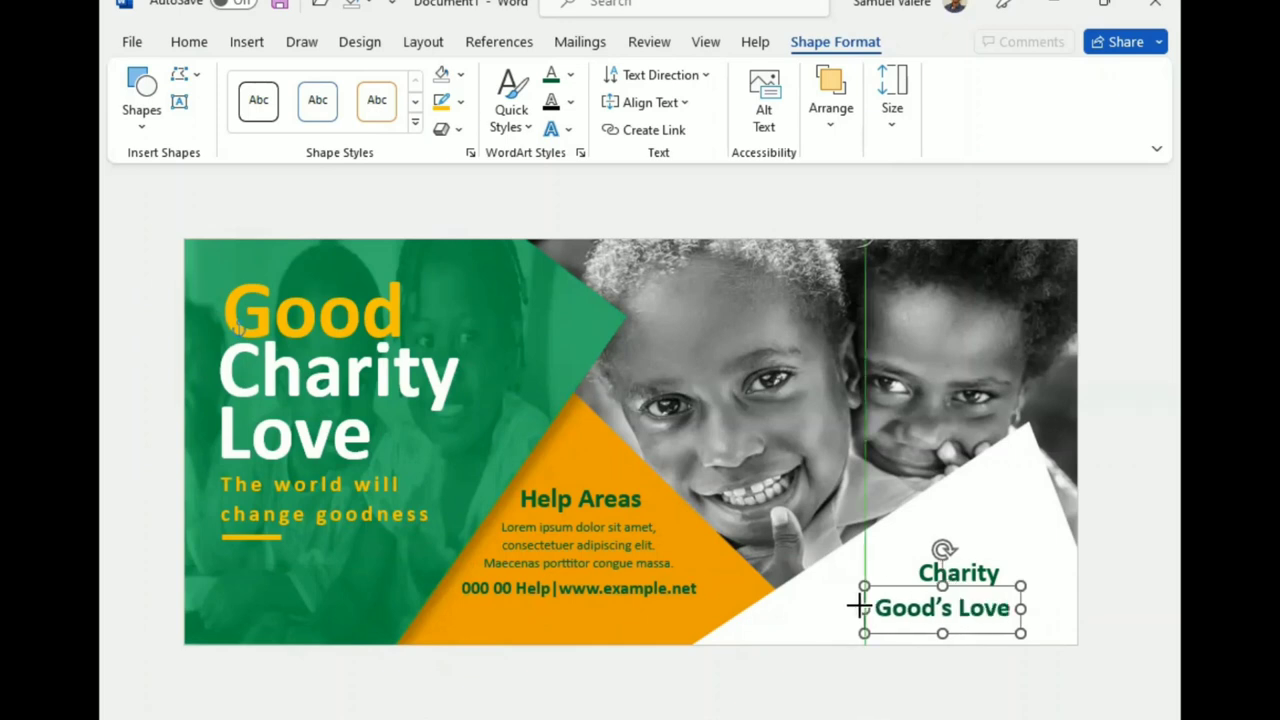
pyautogui.moveTo(1012, 608); pyautogui.dragTo(785, 585)
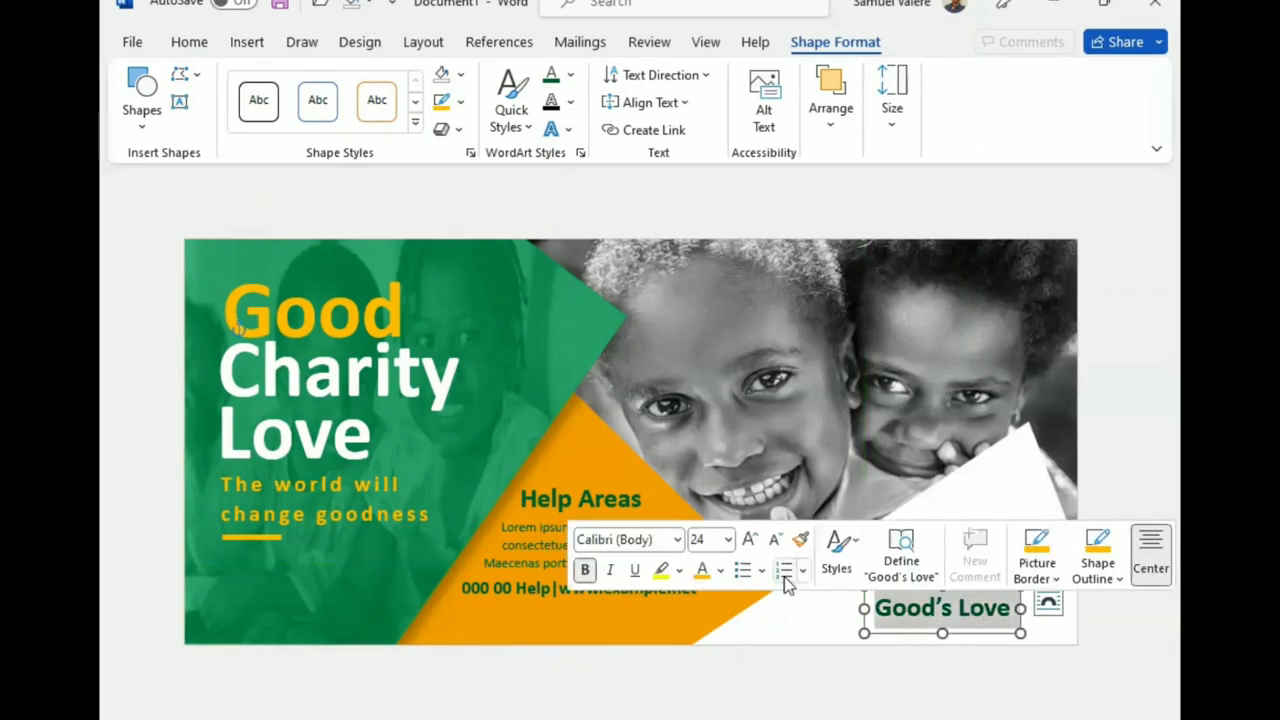
pyautogui.click(708, 570)
pyautogui.click(975, 633)
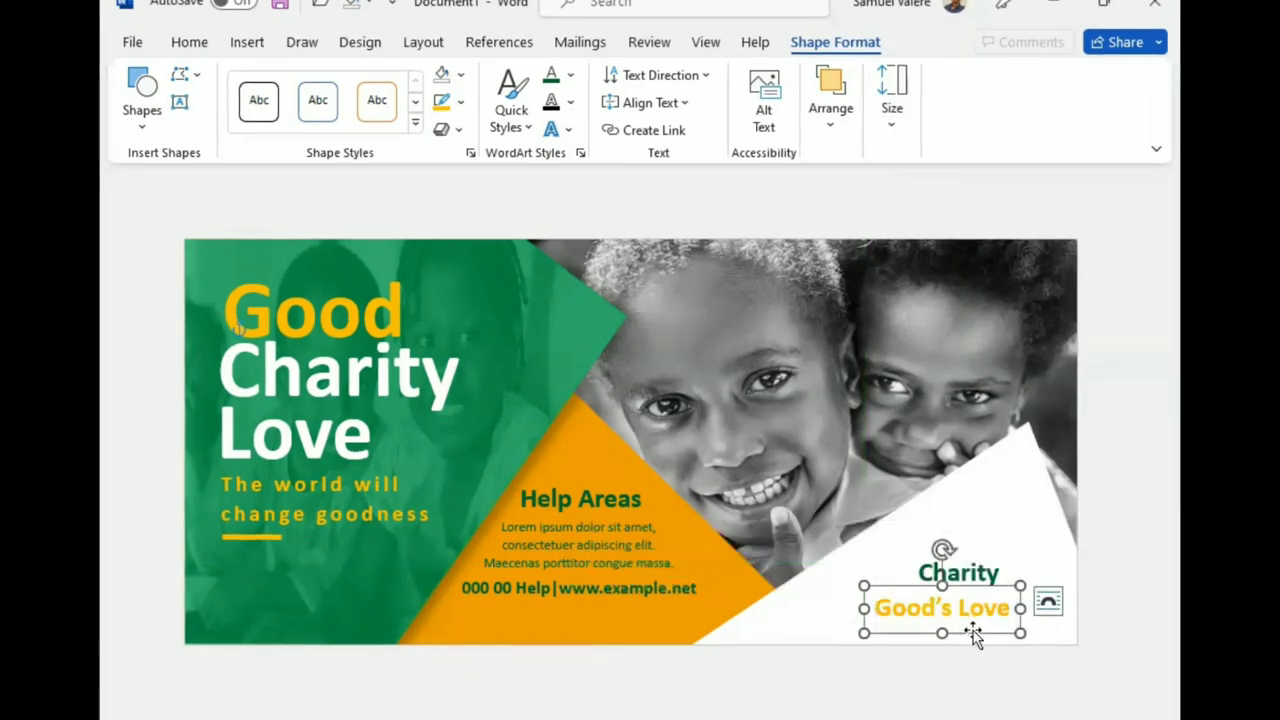
pyautogui.moveTo(975, 633); pyautogui.dragTo(987, 638)
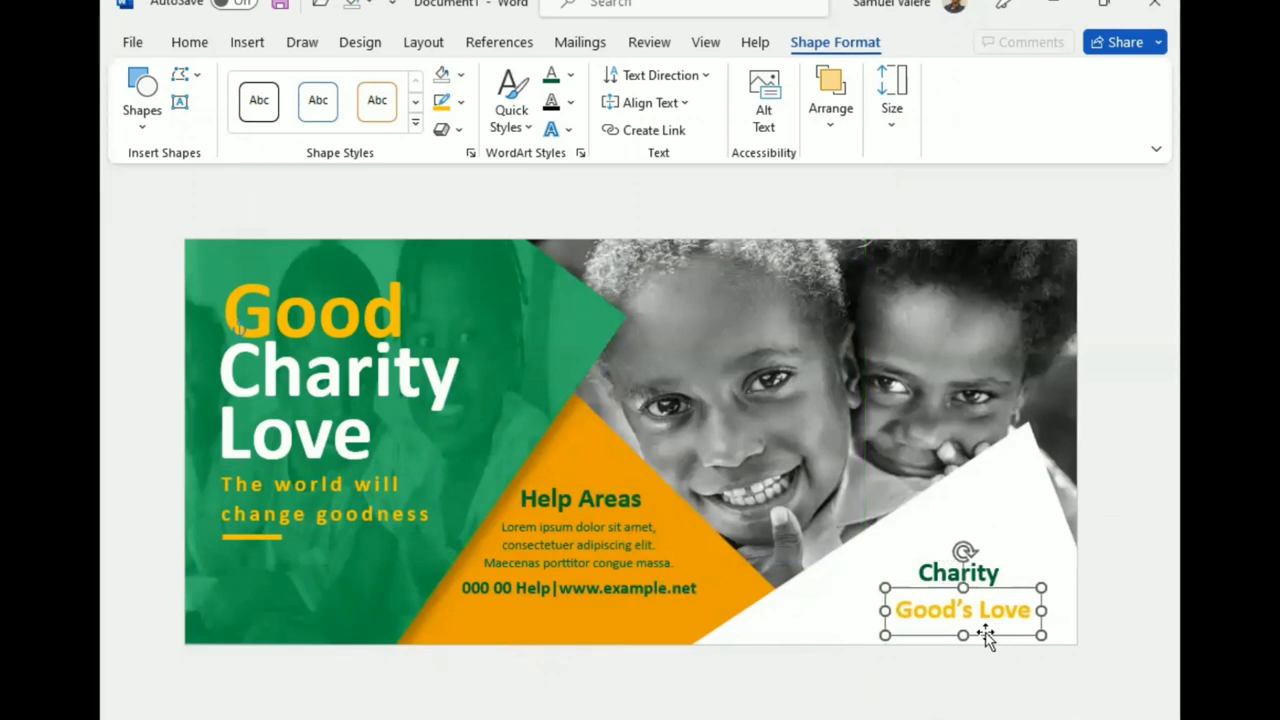
pyautogui.press('Up')
pyautogui.press('Up')
pyautogui.press('Left')
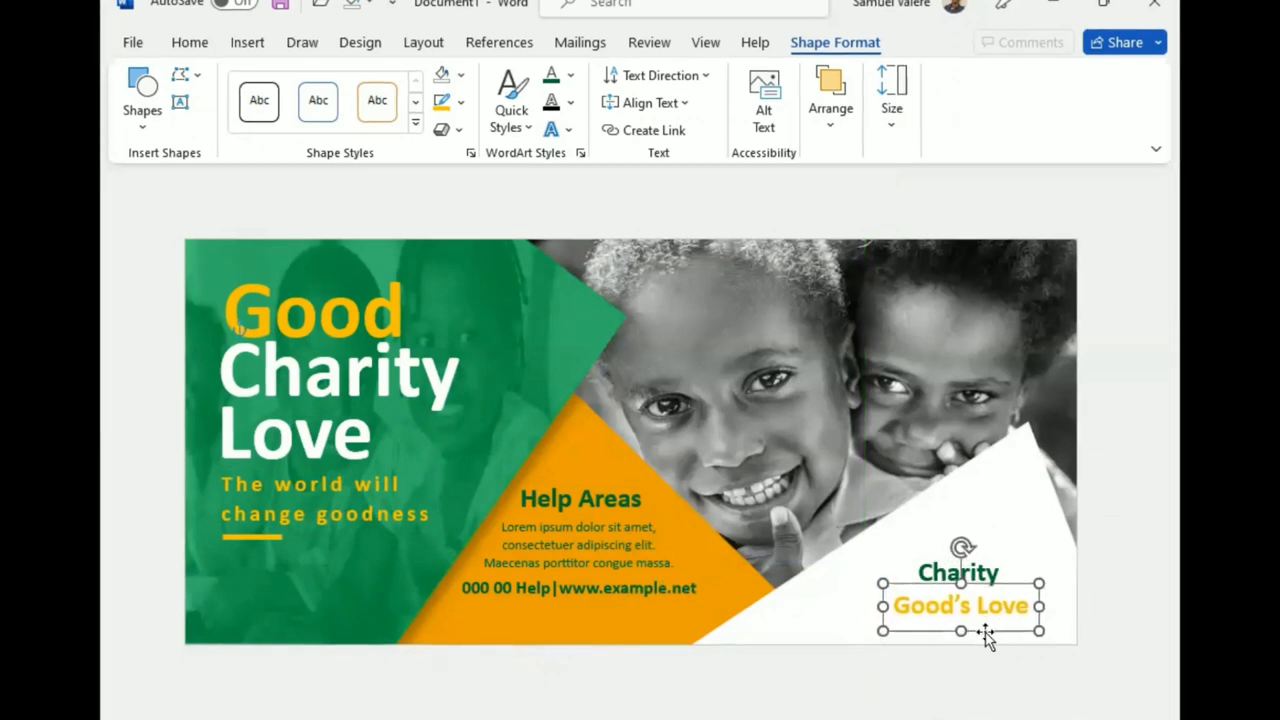
# Step: Nudge the Charity box so it sits just above Good's Love
pyautogui.click(1013, 597)
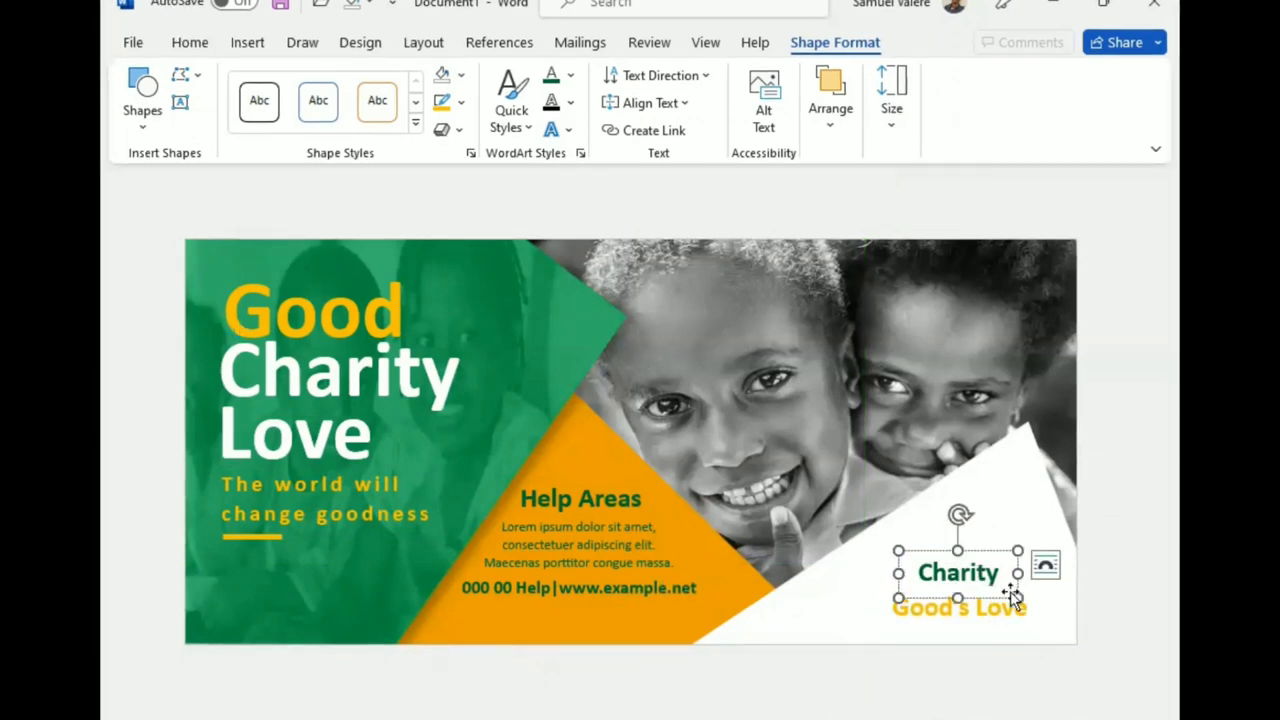
pyautogui.press('Down')
pyautogui.press('Down')
pyautogui.press('Down')
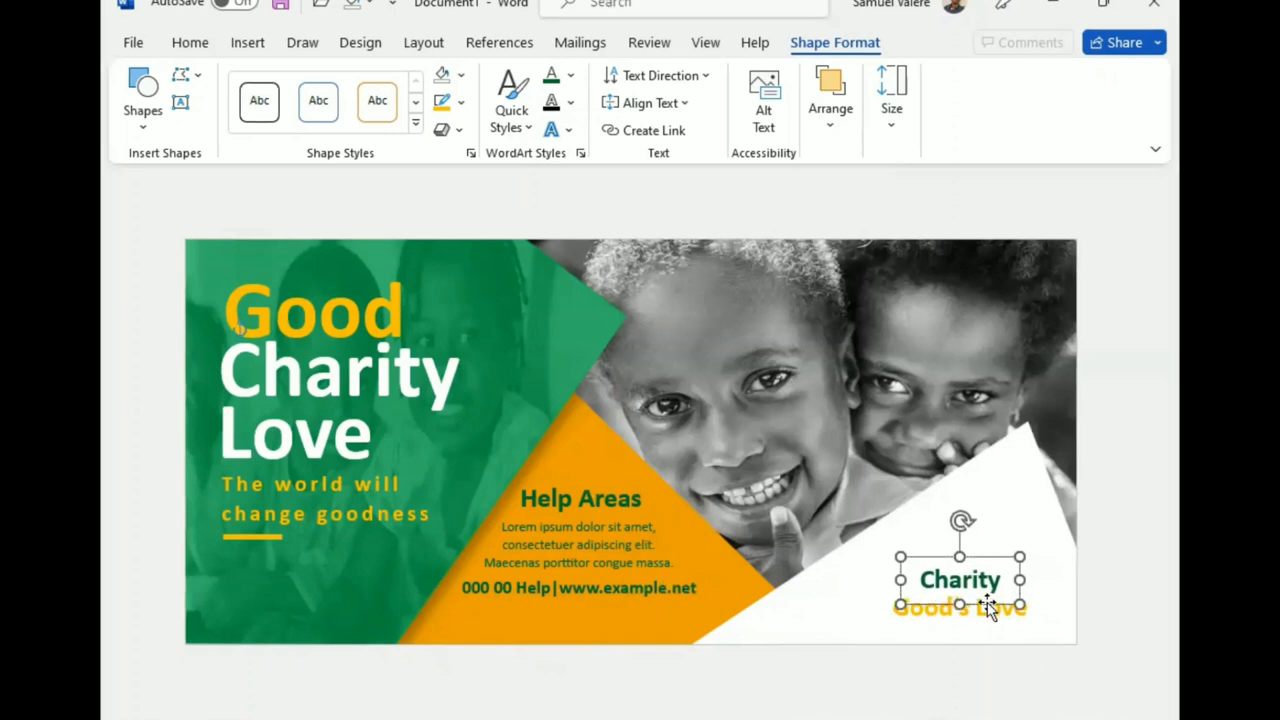
pyautogui.press('Right')
pyautogui.press('Left')
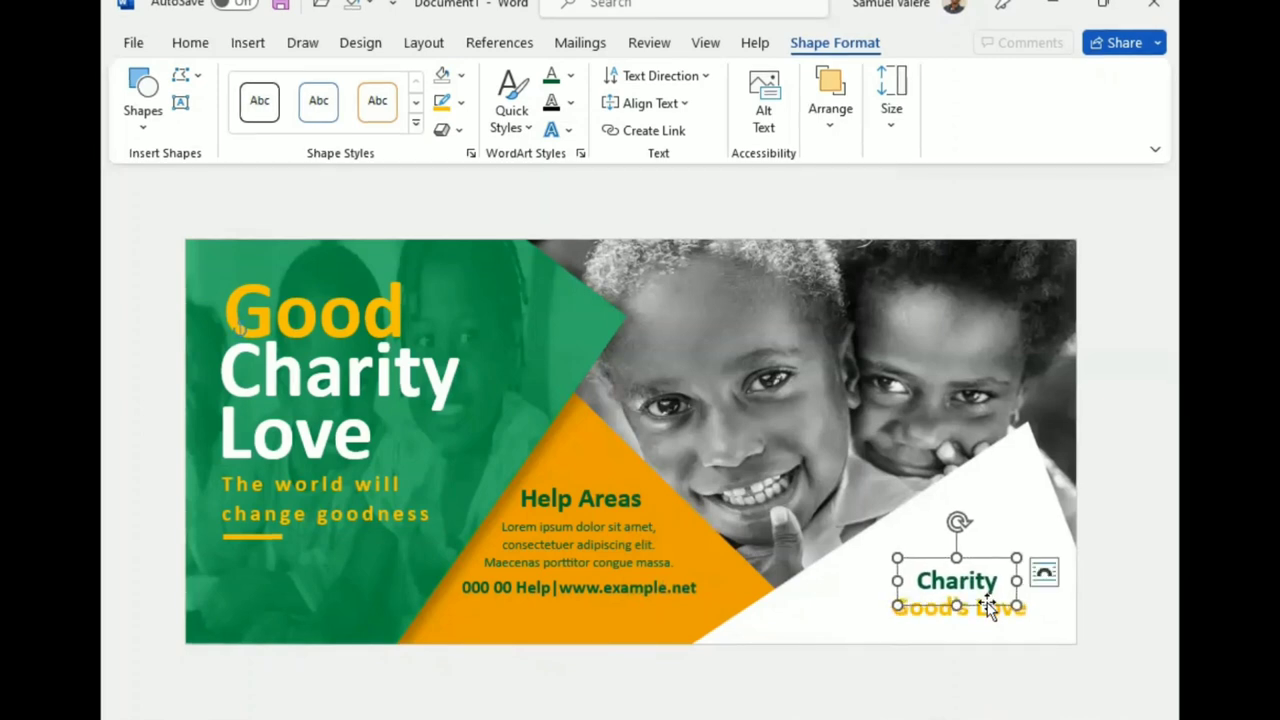
pyautogui.press('Left')
pyautogui.press('Right')
pyautogui.press('Right')
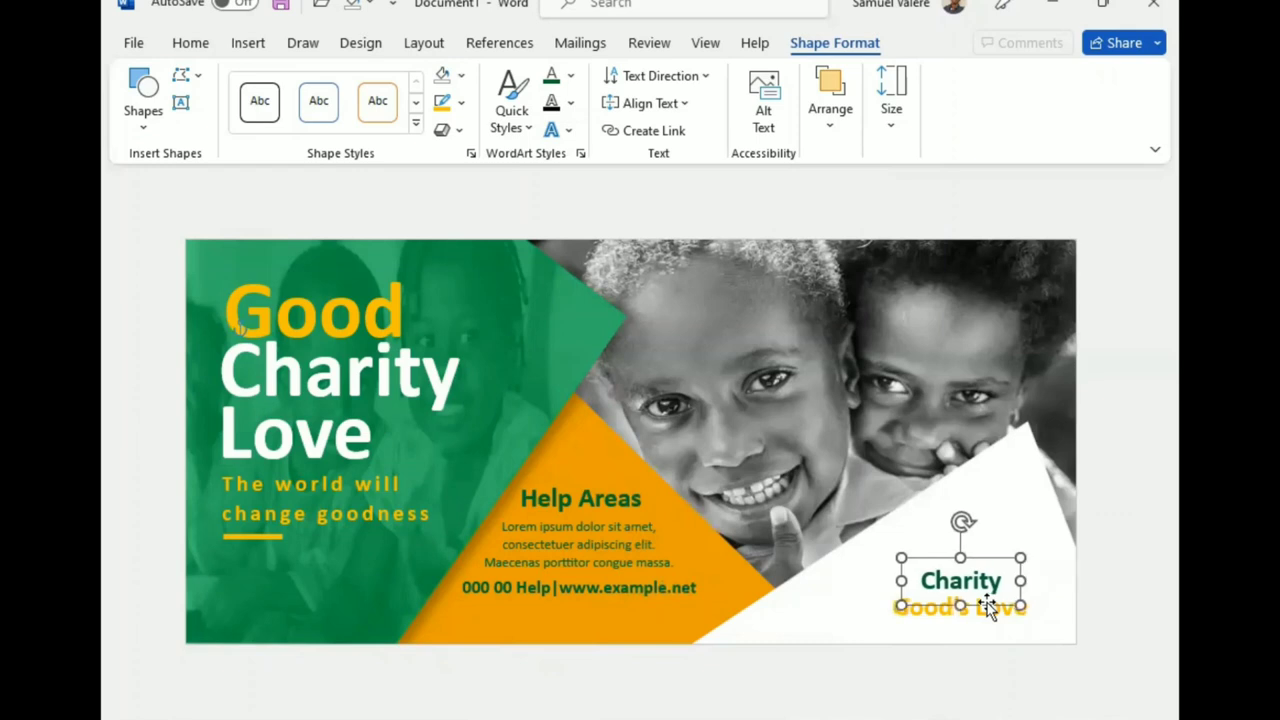
pyautogui.press('Right')
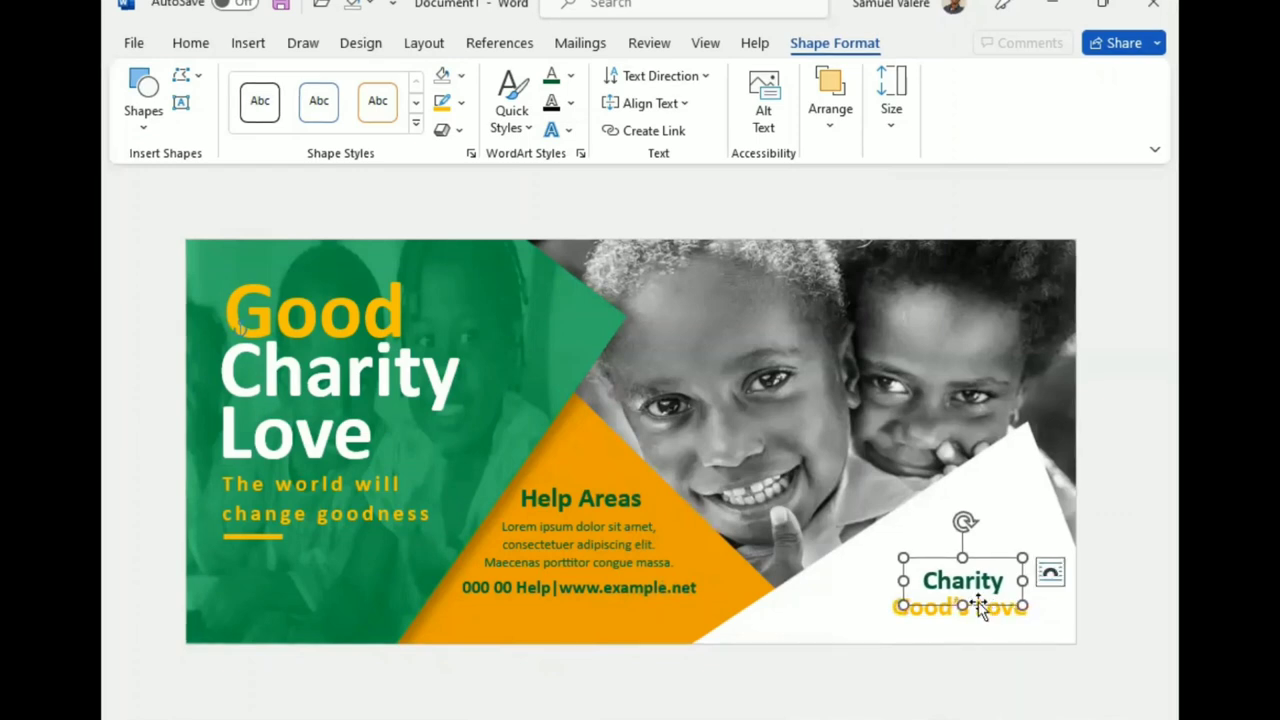
# Step: Draw a rectangle at the banner's right edge and type 'Join the Goodness Movement!' inside it
pyautogui.click(889, 523)
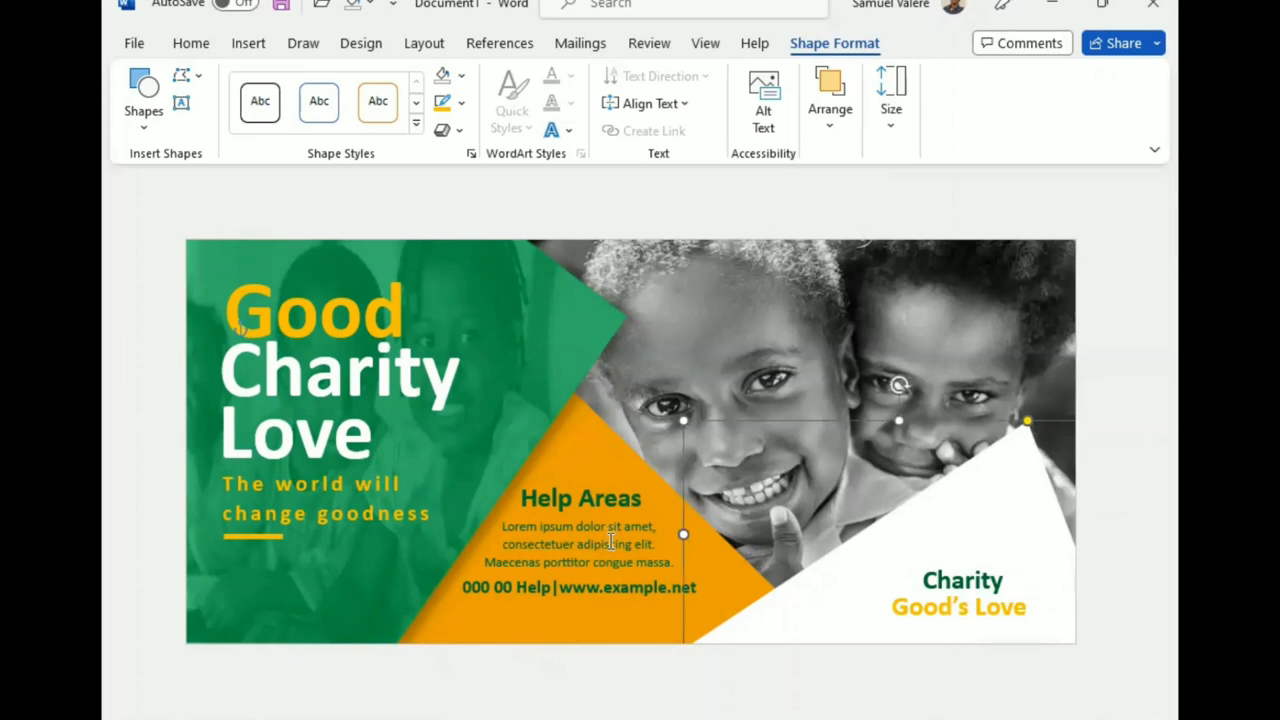
pyautogui.click(596, 588)
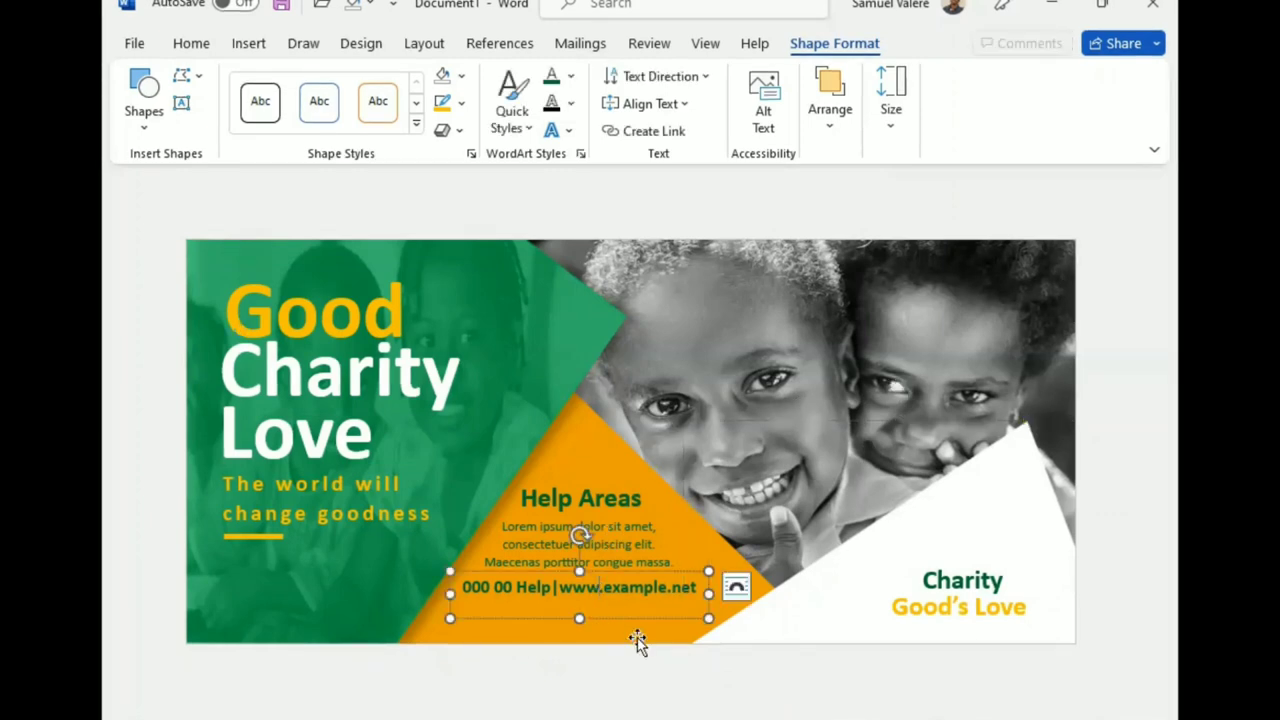
pyautogui.click(142, 118)
pyautogui.moveTo(962, 322); pyautogui.dragTo(1074, 383)
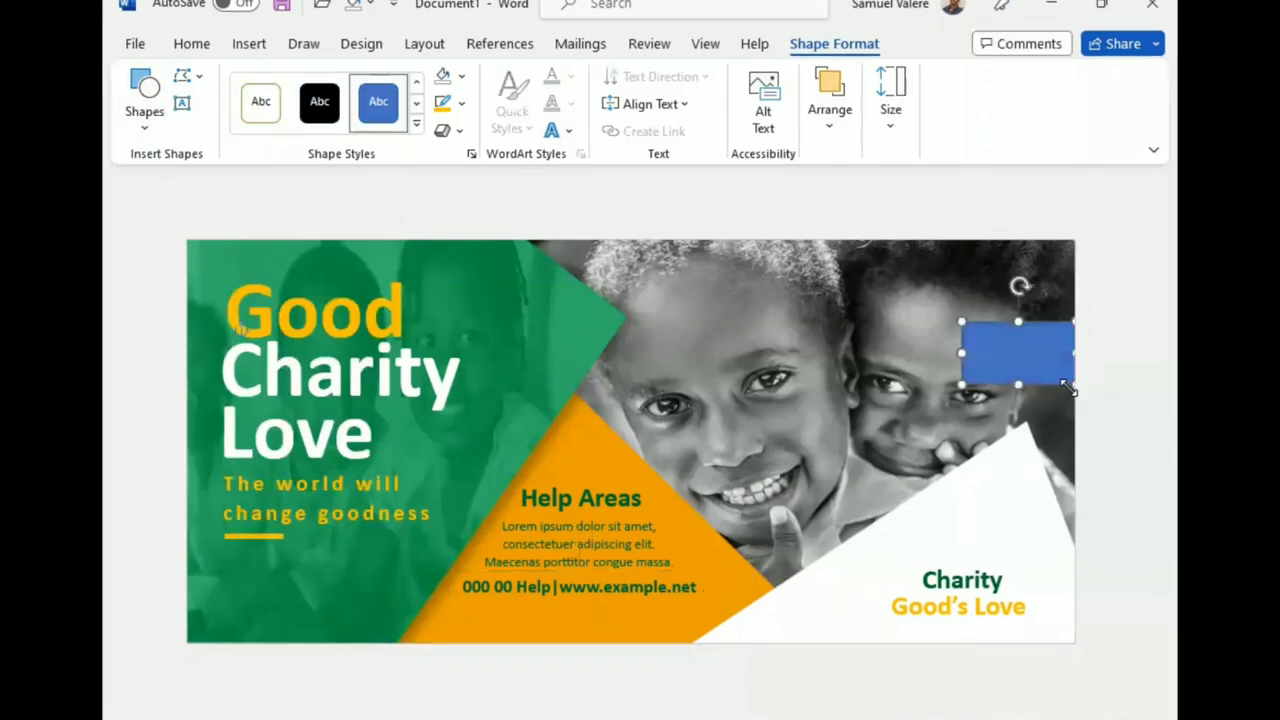
pyautogui.rightClick(1015, 355)
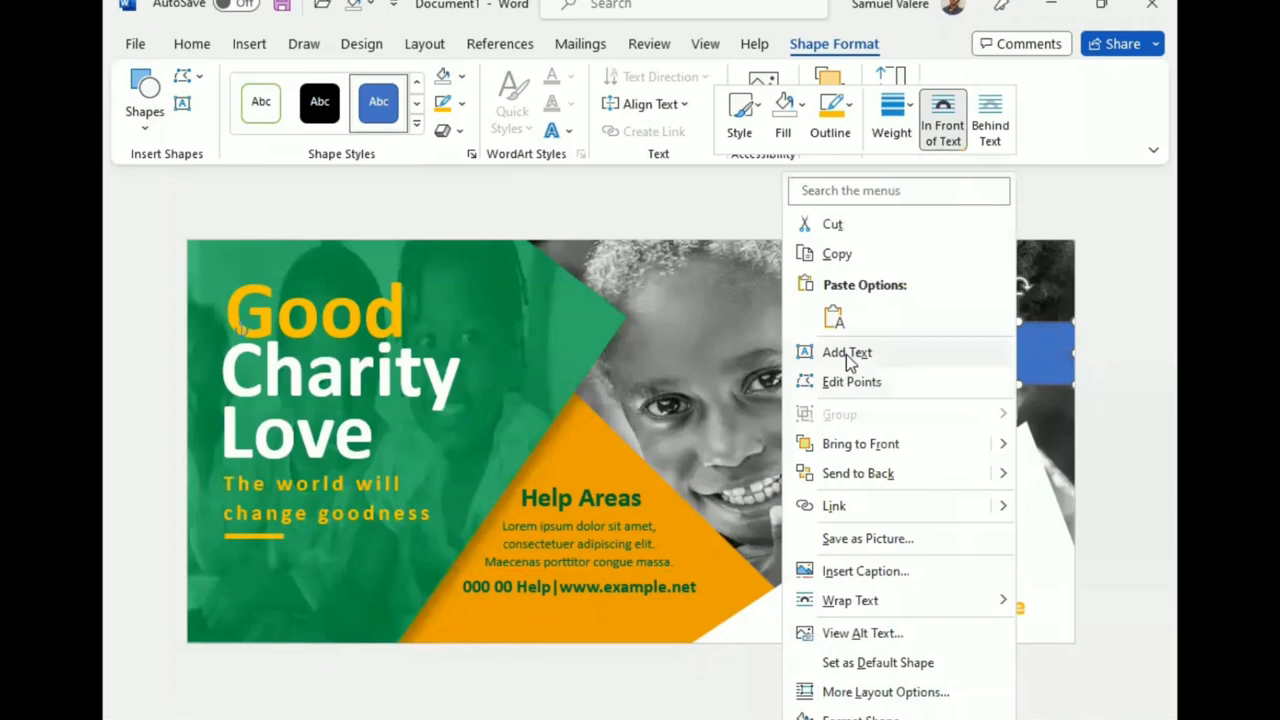
pyautogui.click(847, 355)
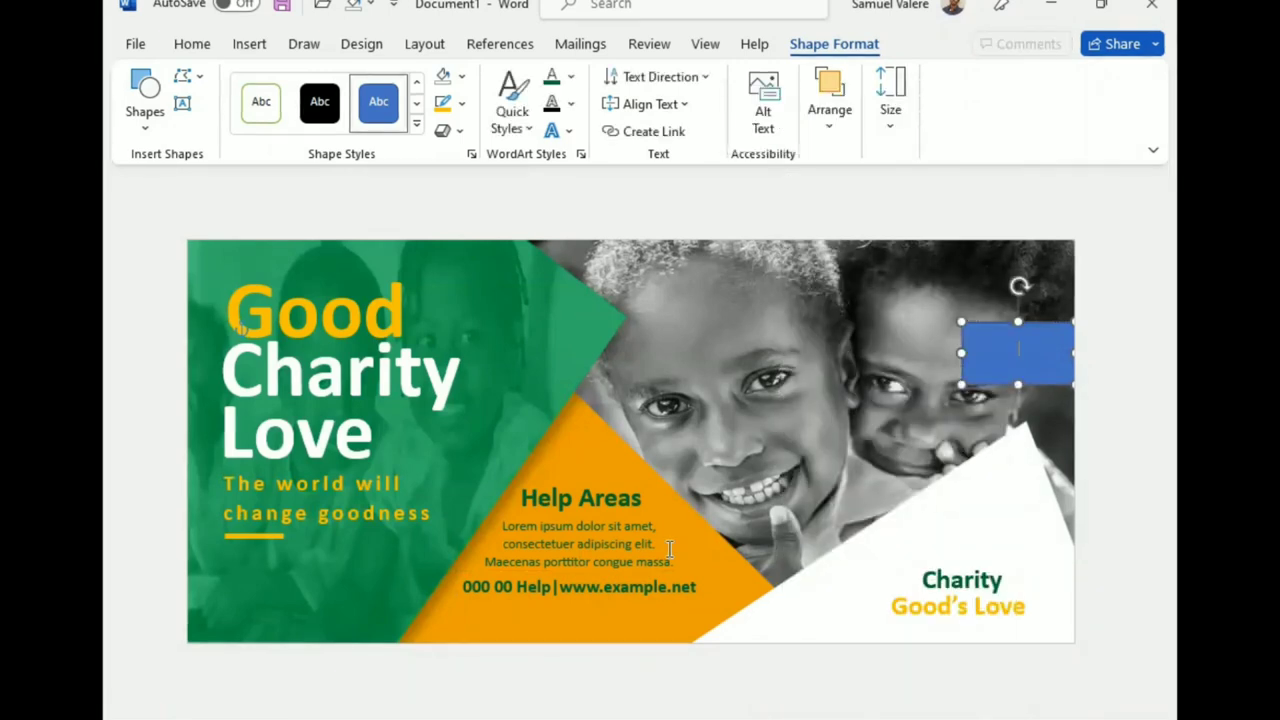
pyautogui.write('Join')
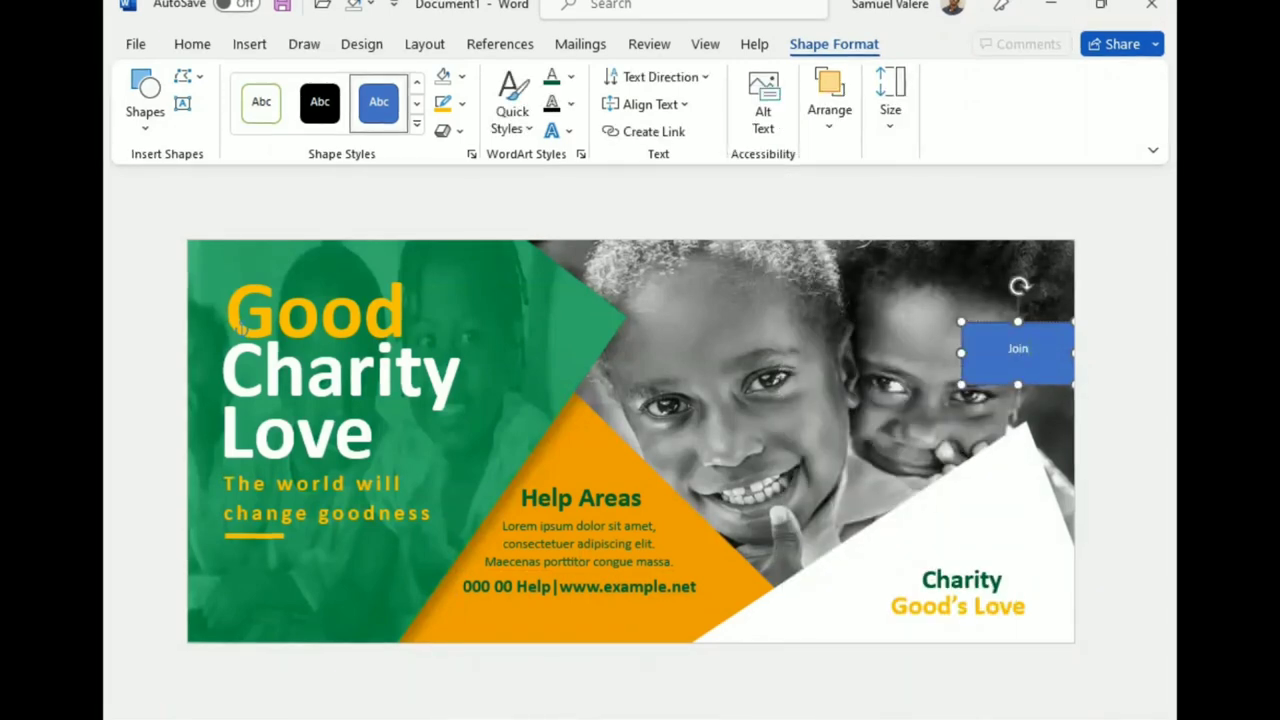
pyautogui.write(' the')
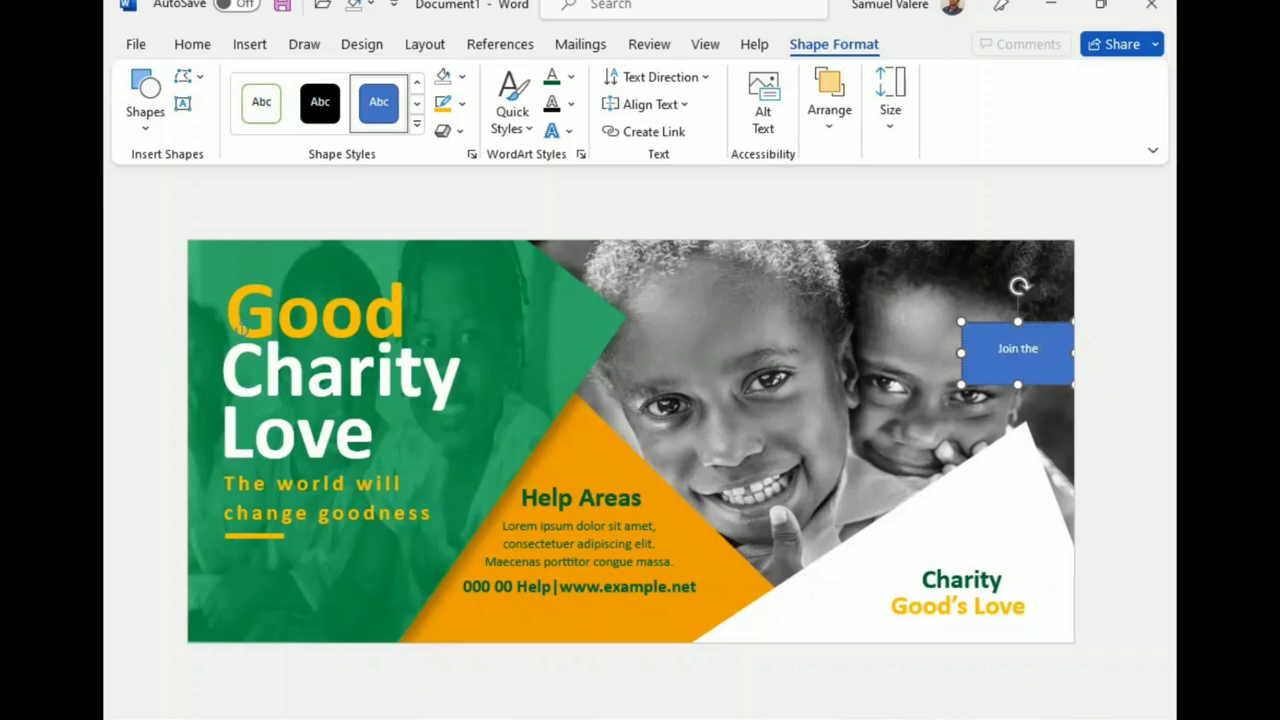
pyautogui.write(' Goodness')
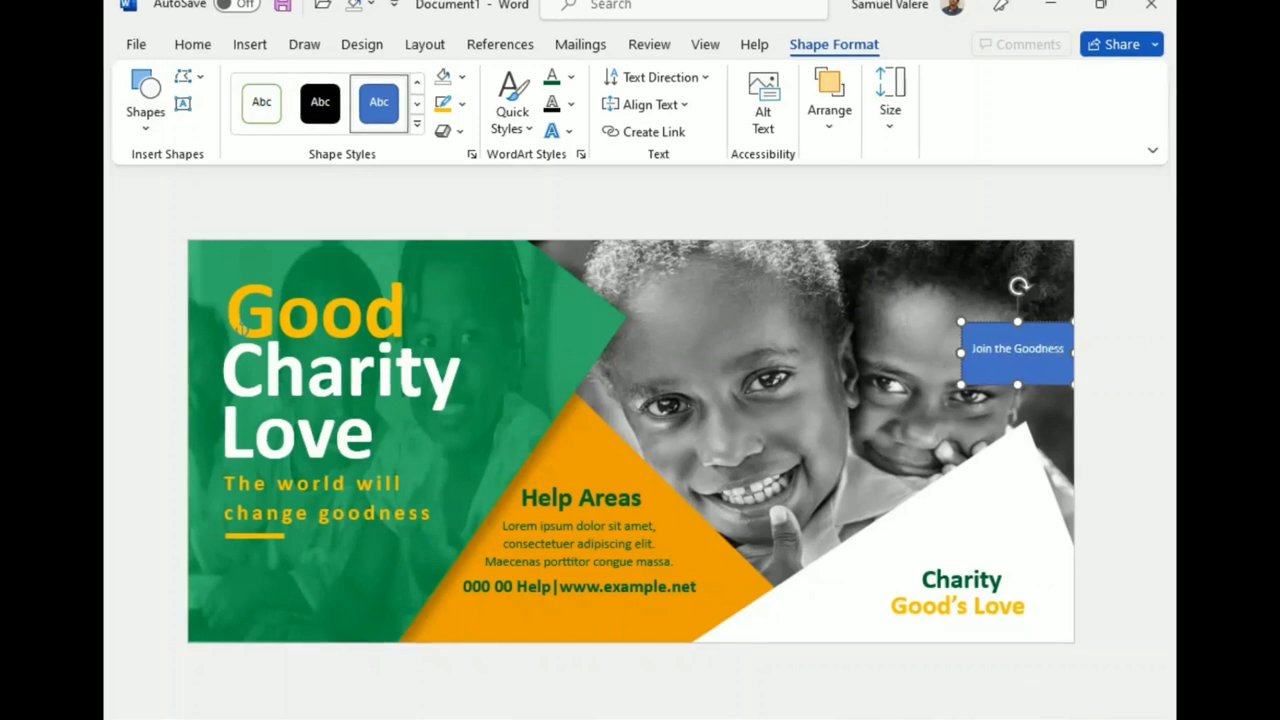
pyautogui.write(' Movement!')
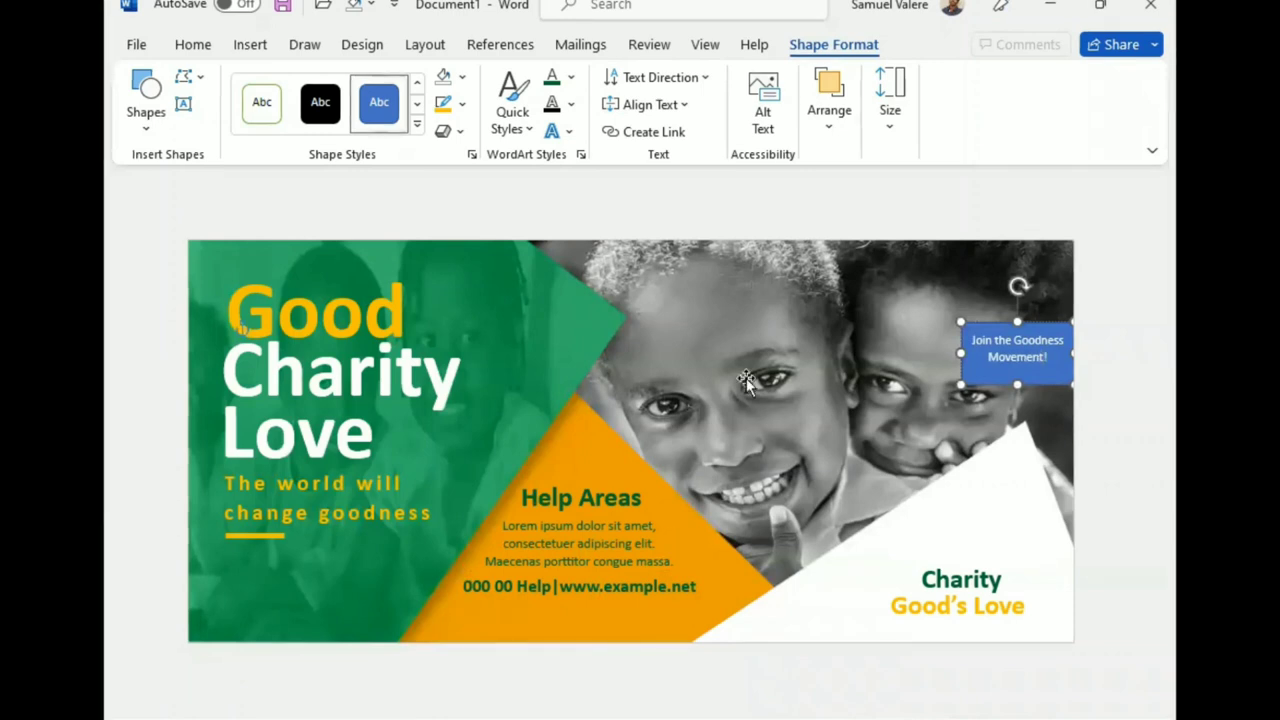
# Step: Narrow the button box and make its text 12 pt, bold and green
pyautogui.moveTo(959, 352); pyautogui.dragTo(976, 349)
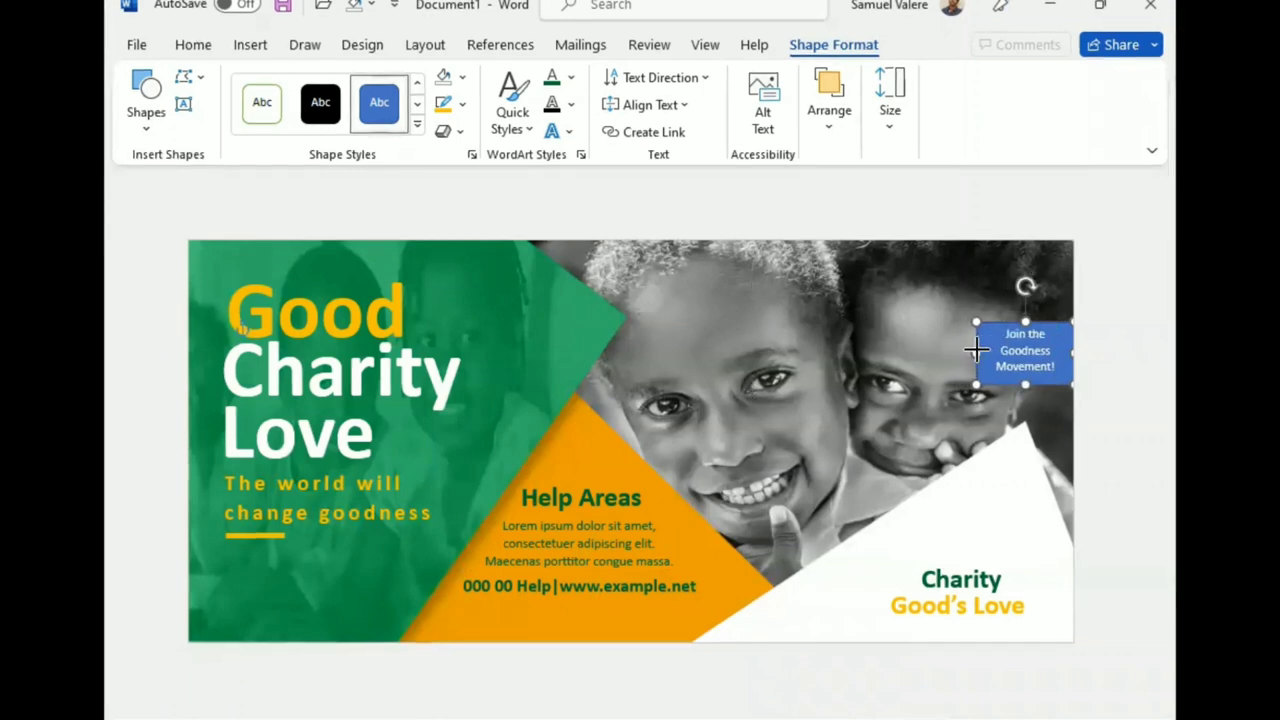
pyautogui.tripleClick(1022, 340)
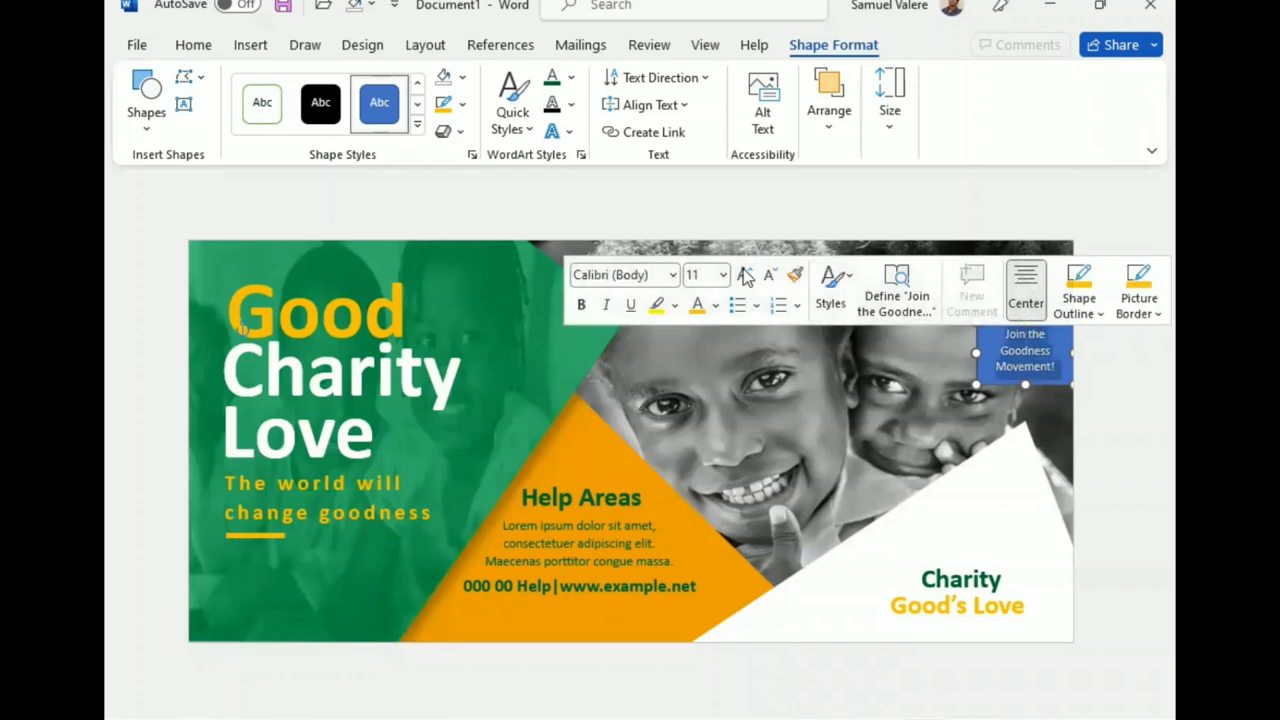
pyautogui.click(745, 276)
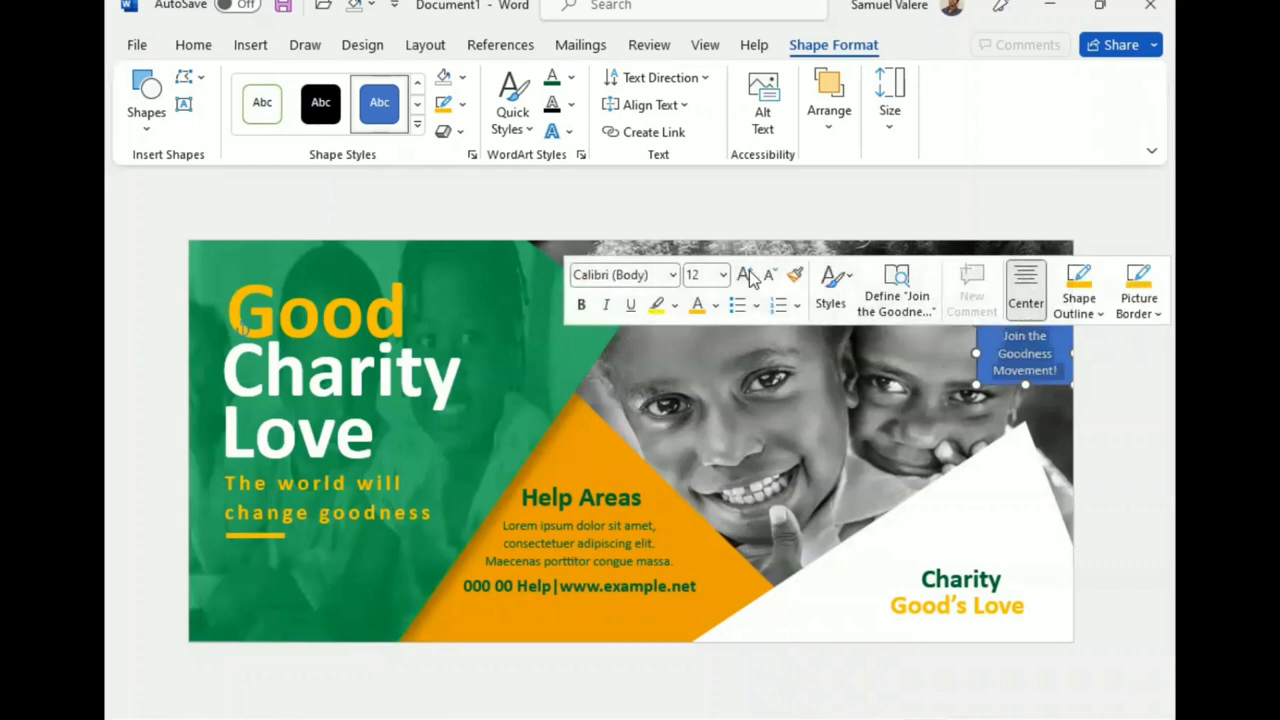
pyautogui.click(583, 306)
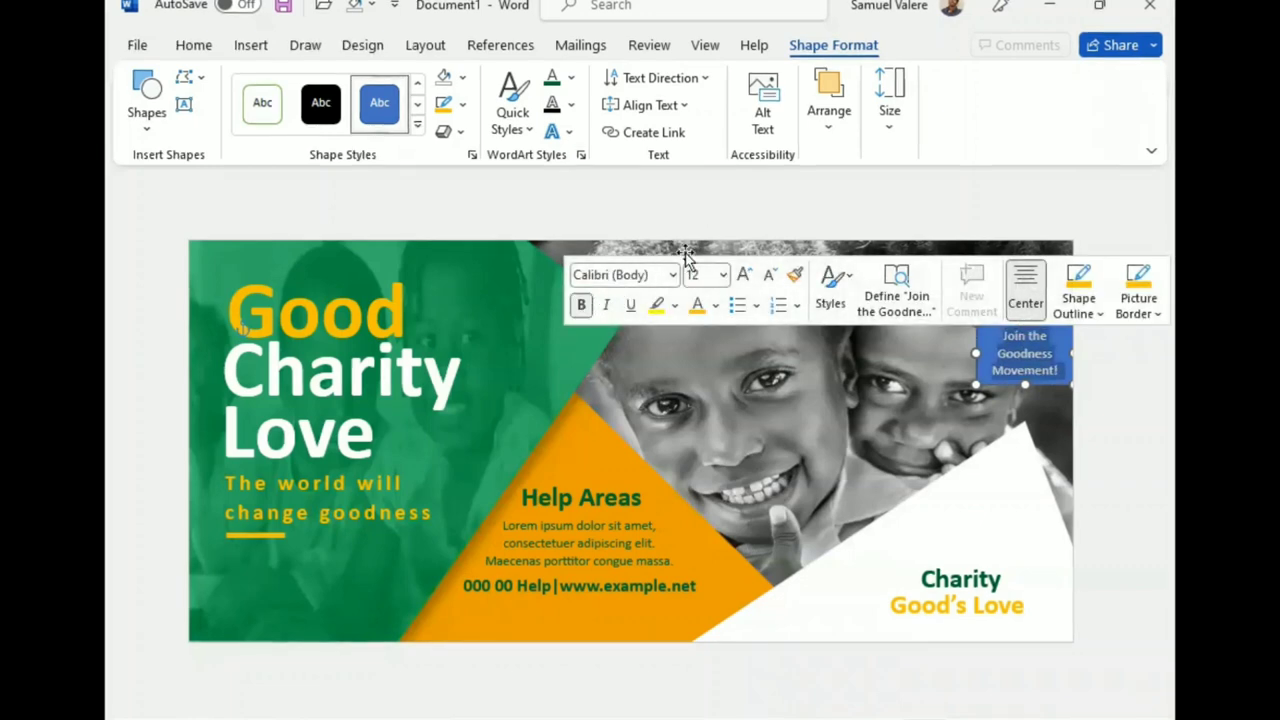
pyautogui.click(716, 306)
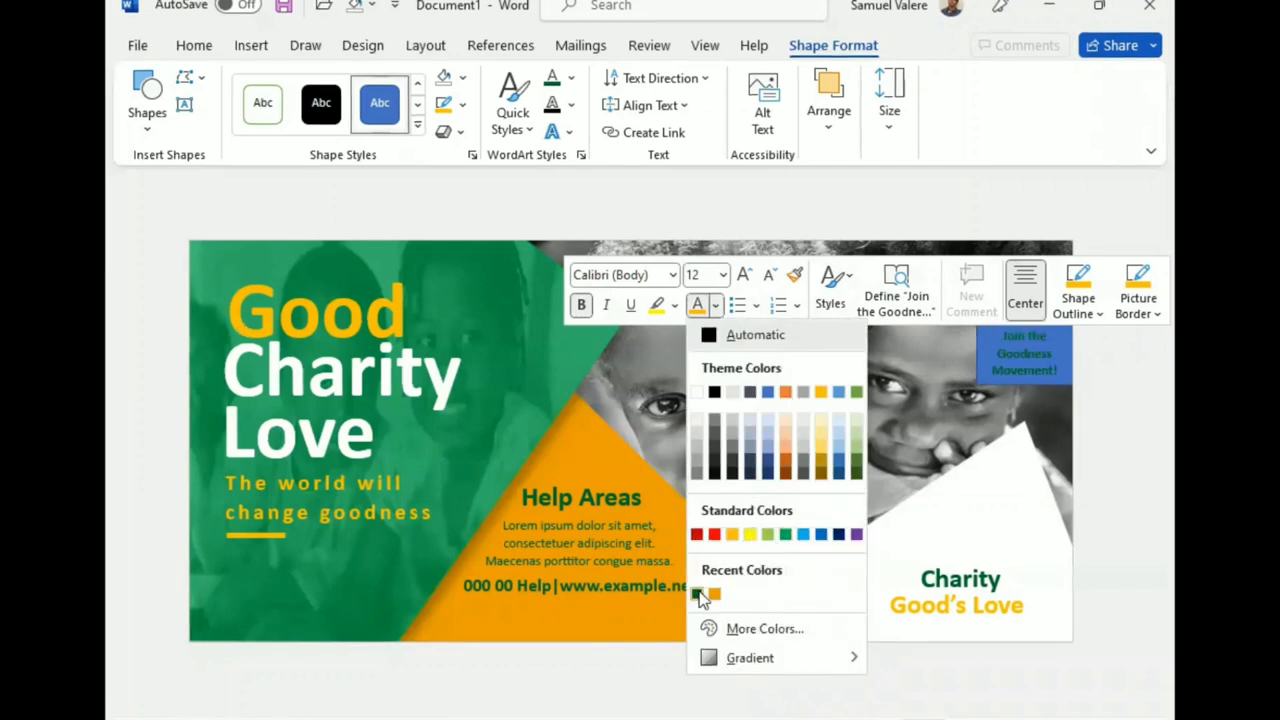
pyautogui.click(785, 535)
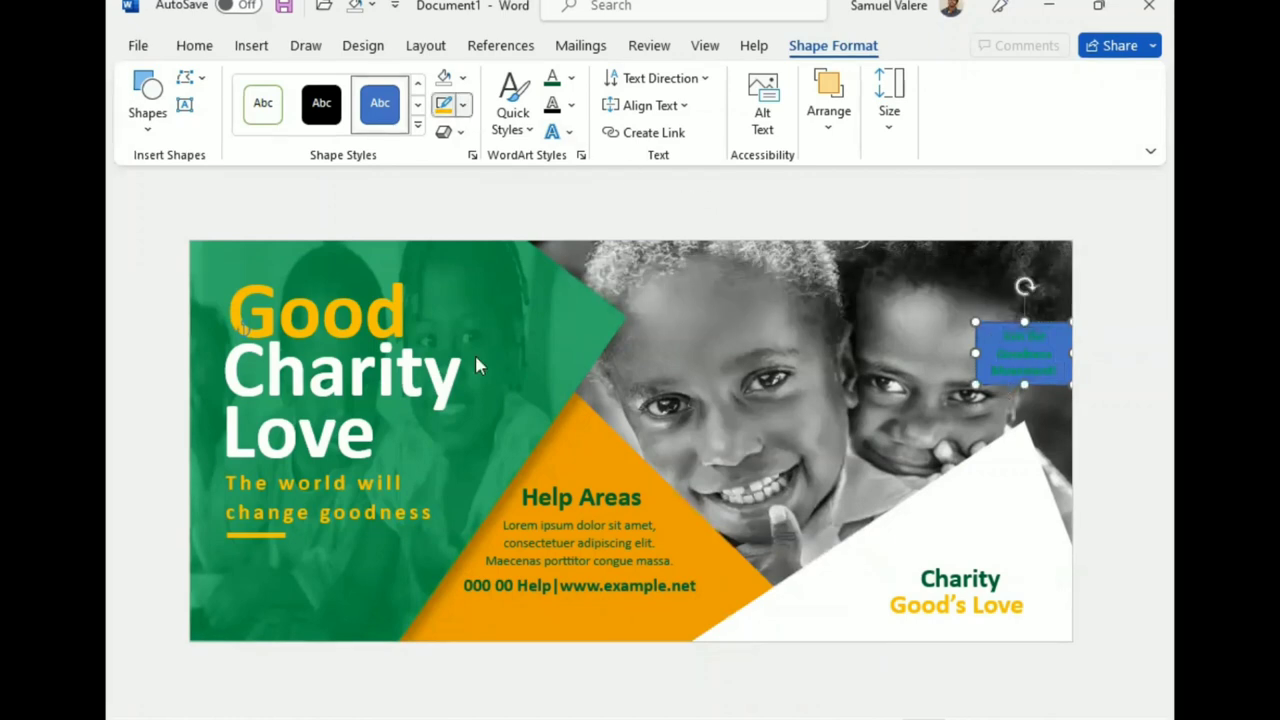
# Step: Remove the button box's outline and fill it with white
pyautogui.click(460, 392)
pyautogui.click(462, 77)
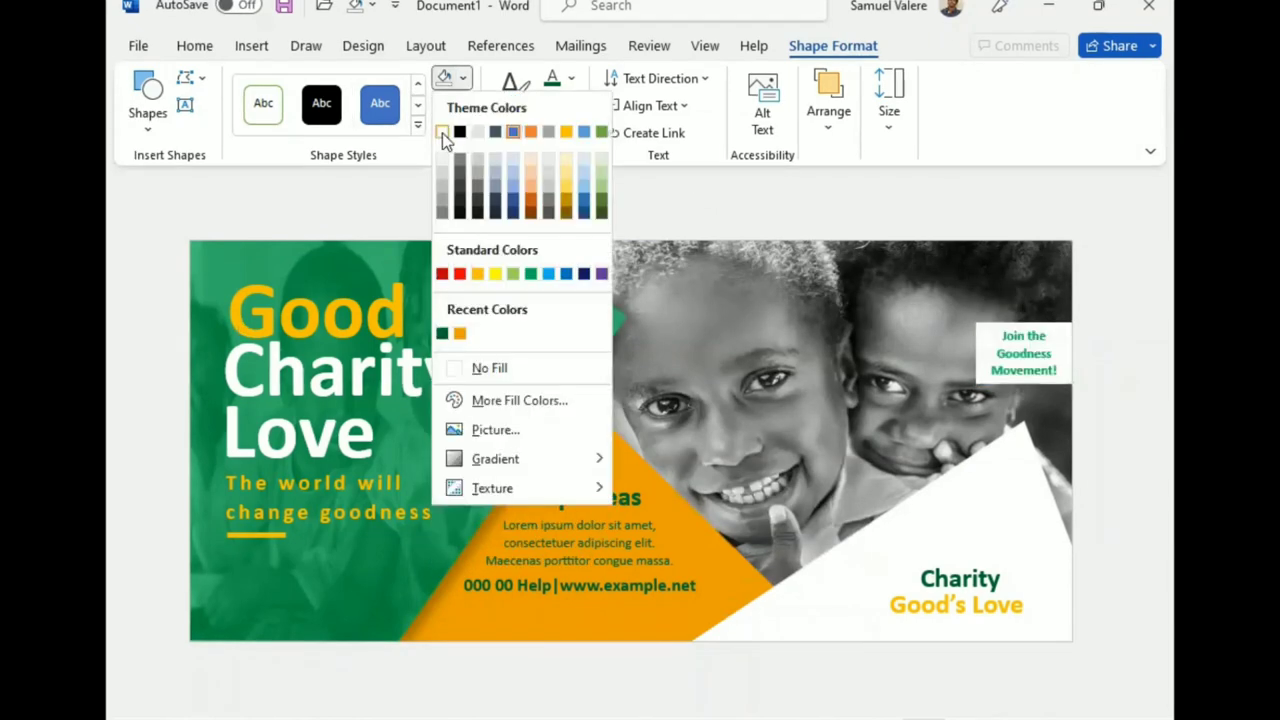
pyautogui.click(442, 133)
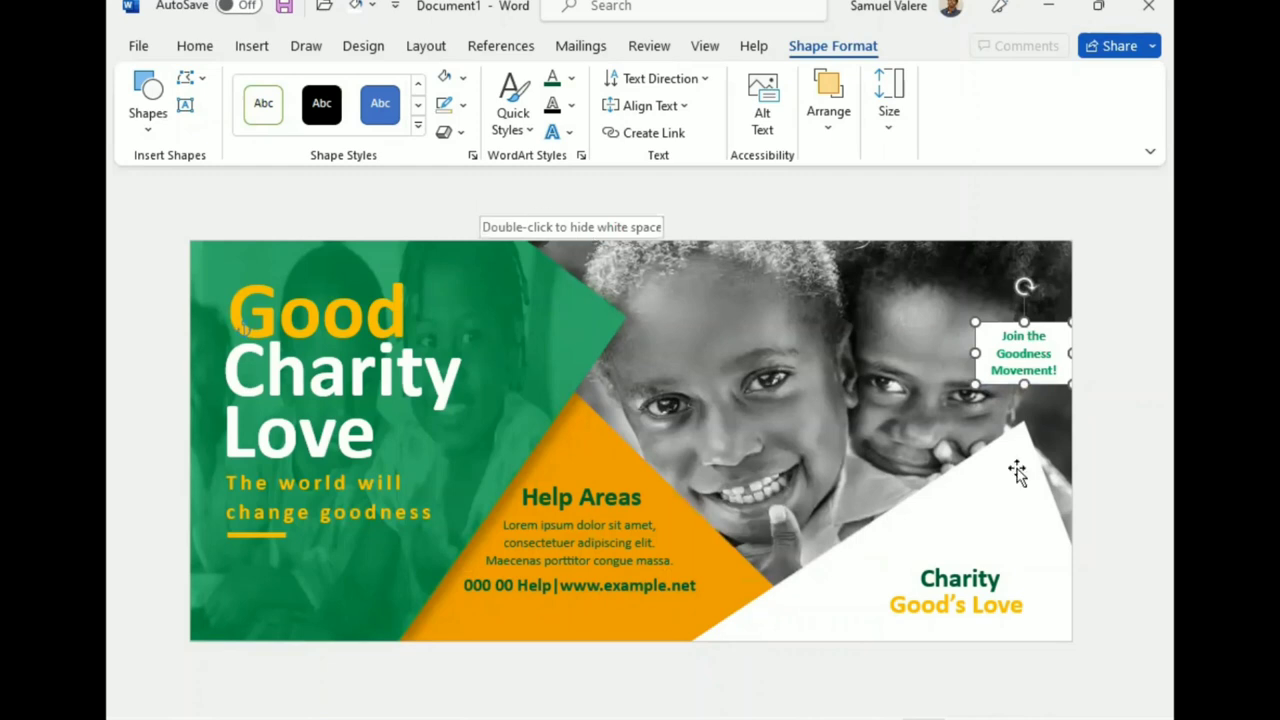
# Step: Lower the button box slightly, then reposition the white triangle and stretch it further left
pyautogui.moveTo(1043, 388); pyautogui.dragTo(1043, 404)
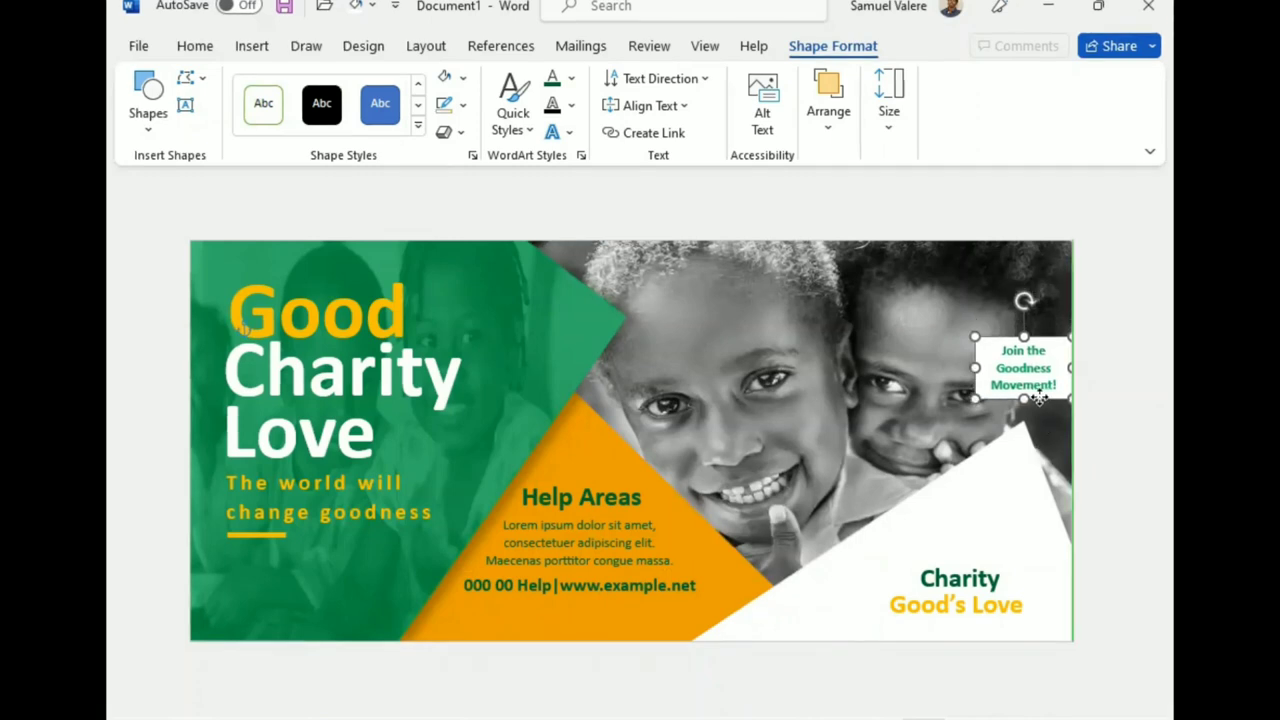
pyautogui.click(980, 528)
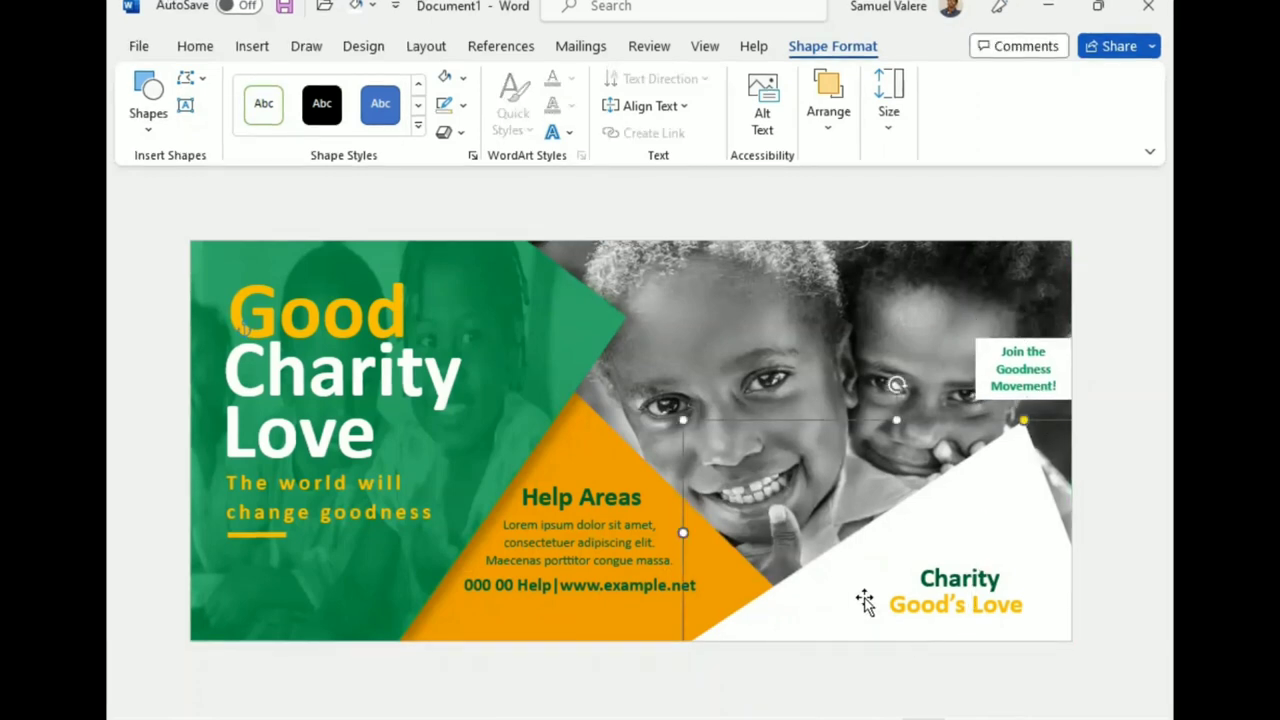
pyautogui.moveTo(875, 620); pyautogui.dragTo(896, 563)
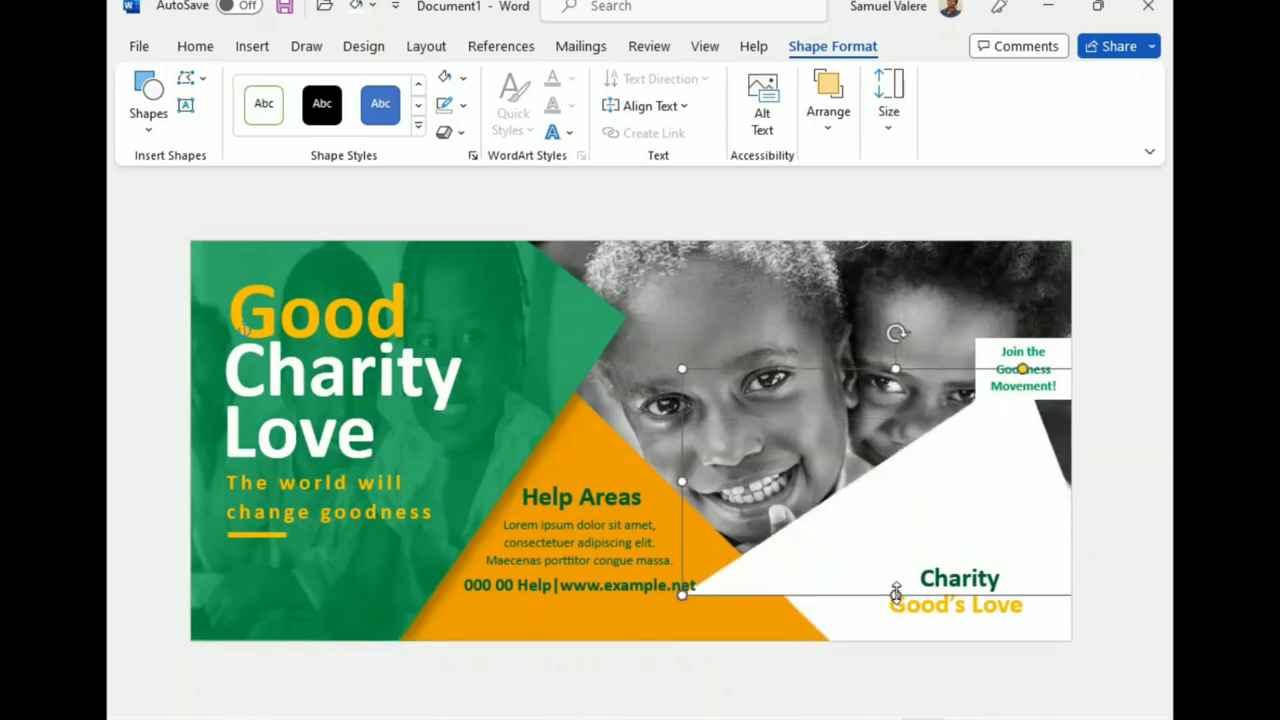
pyautogui.moveTo(960, 483); pyautogui.dragTo(966, 568)
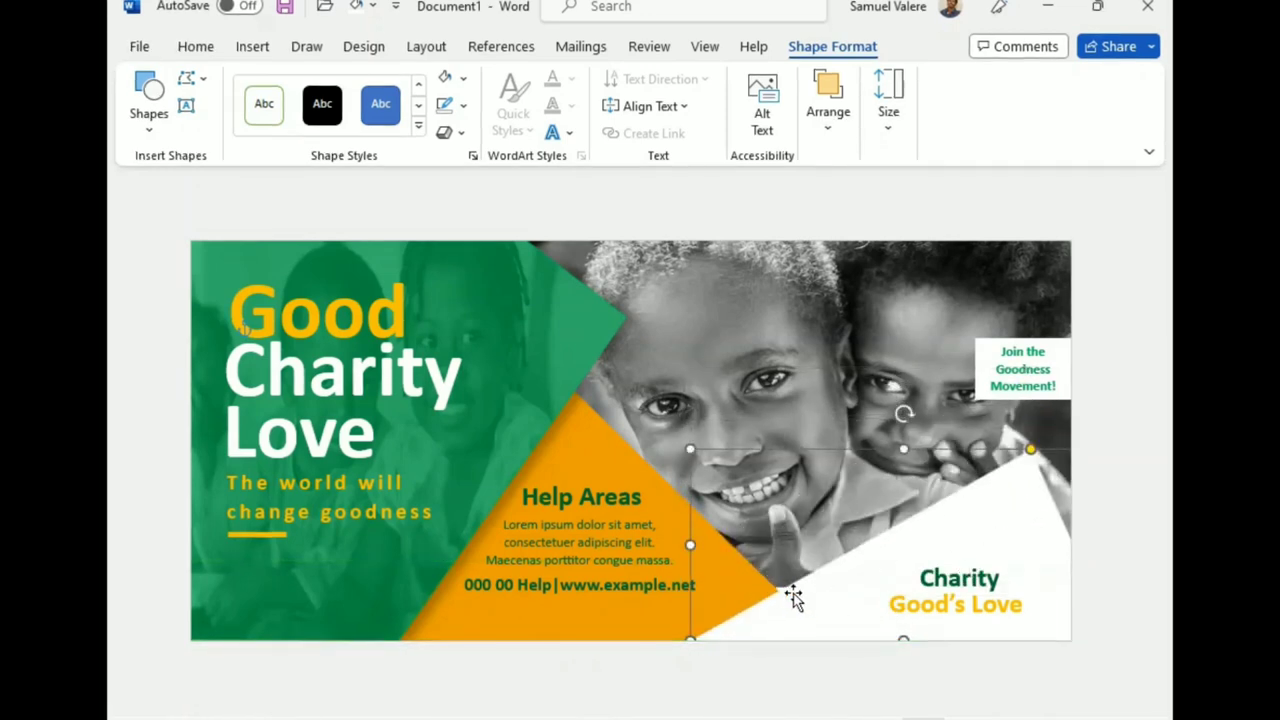
pyautogui.moveTo(690, 544); pyautogui.dragTo(671, 544)
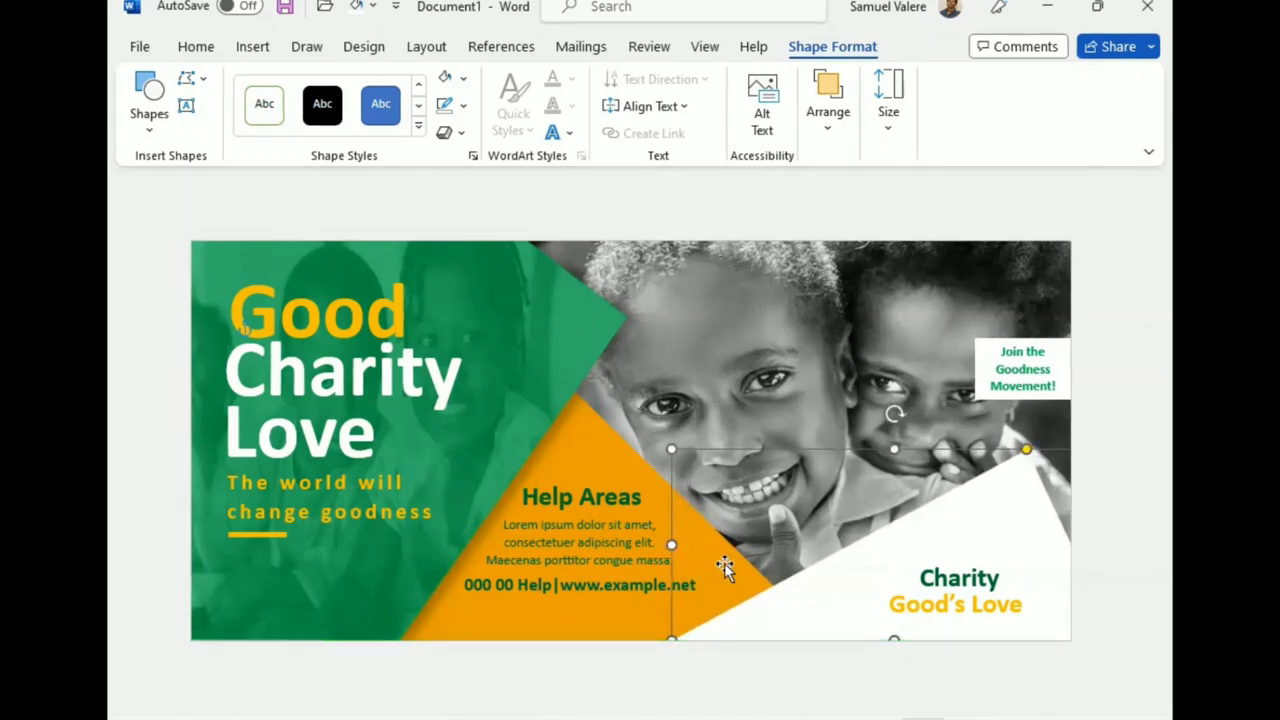
# Step: Fine-tune the vertical position of the Join the Goodness Movement! box
pyautogui.click(1043, 401)
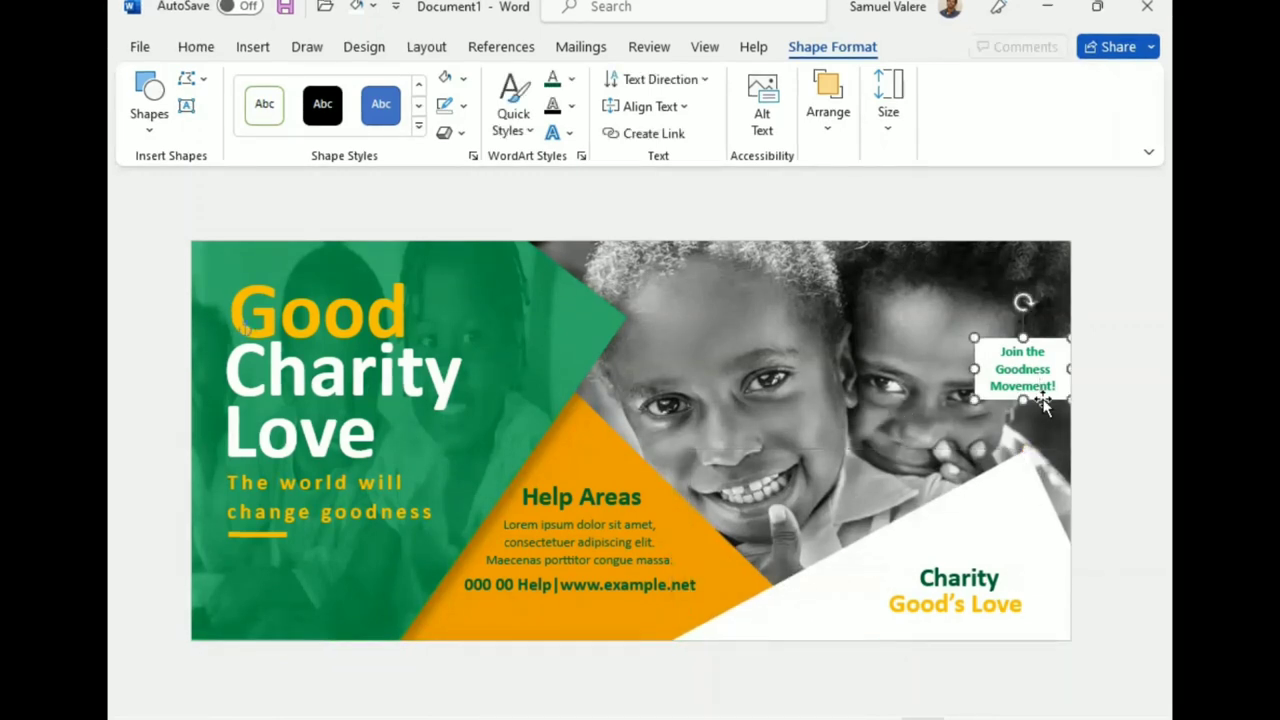
pyautogui.press('Down')
pyautogui.press('Down')
pyautogui.press('Down')
pyautogui.press('Up')
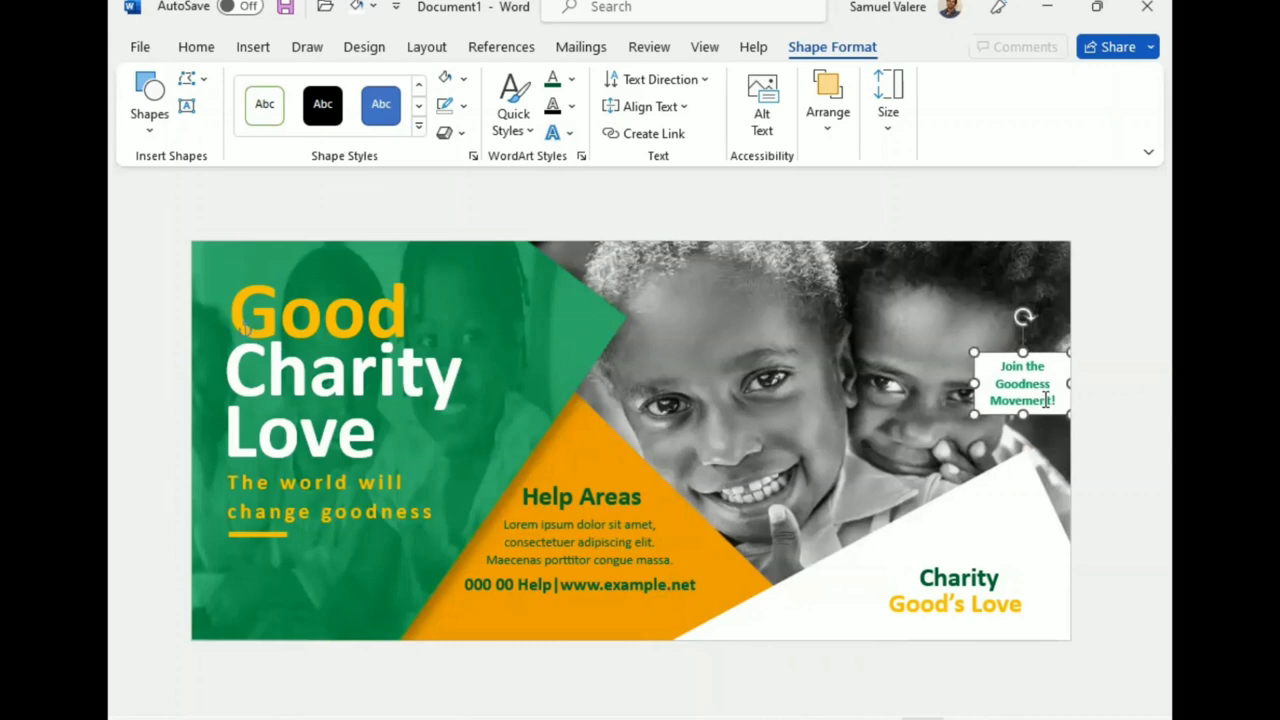
pyautogui.press('Up')
pyautogui.press('Up')
pyautogui.press('Up')
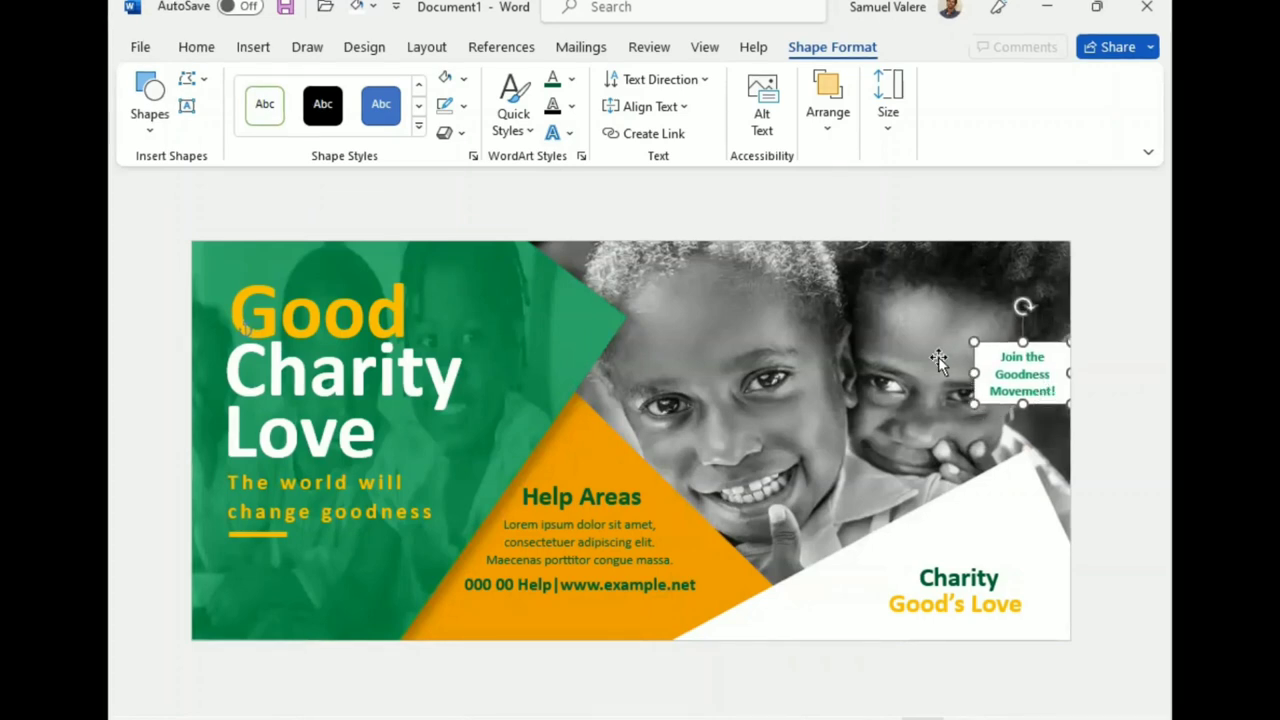
pyautogui.click(253, 47)
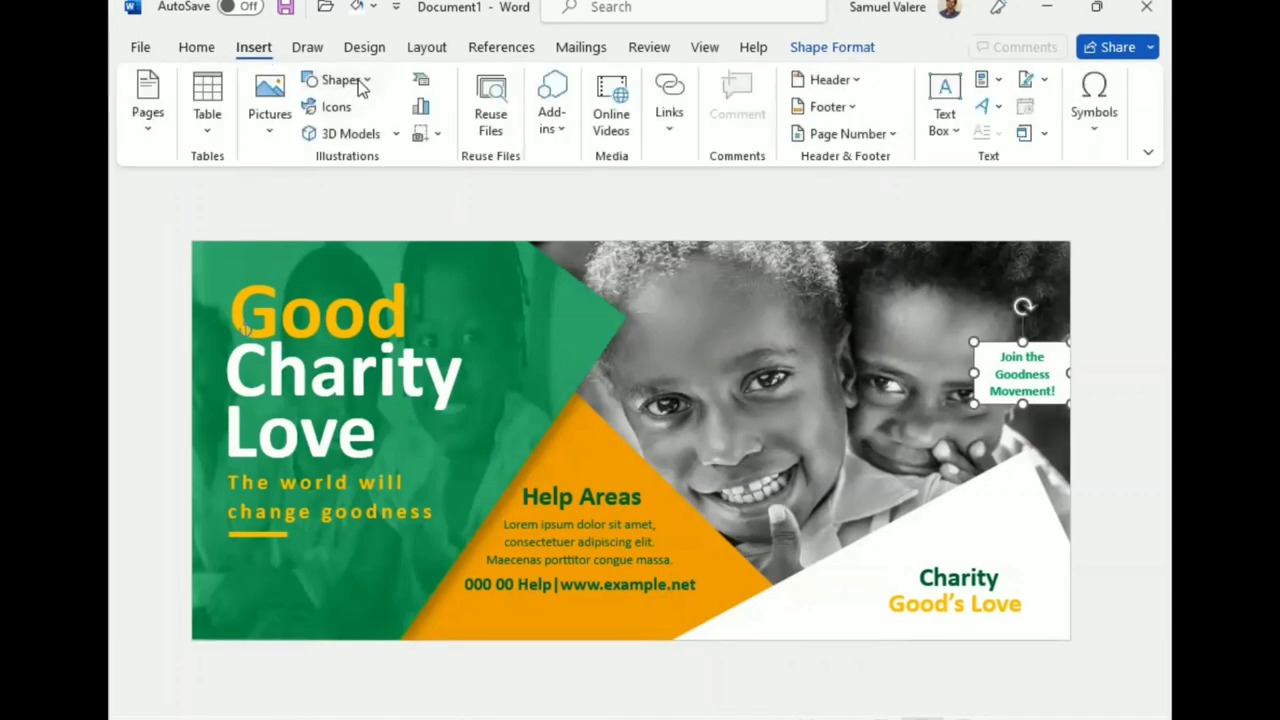
# Step: Insert the transparent QR code image from folder '2' on this computer
pyautogui.click(270, 112)
pyautogui.click(315, 191)
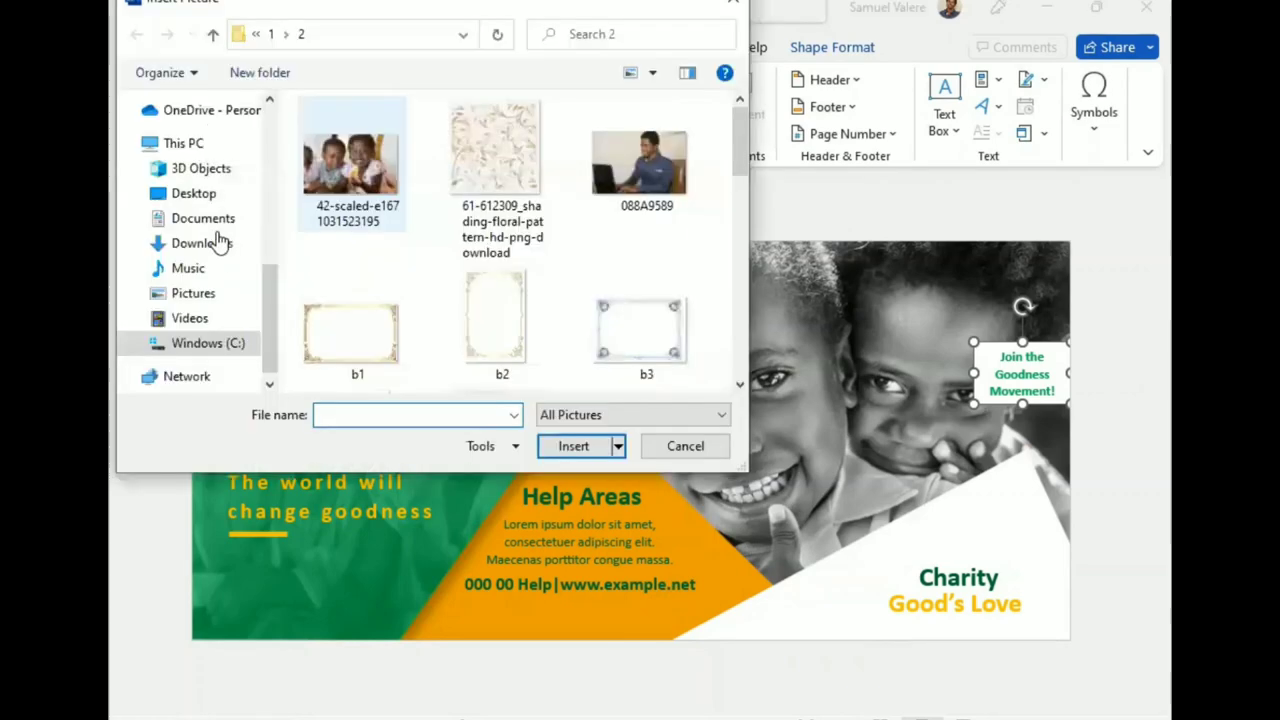
pyautogui.scroll(2, 200, 240)
pyautogui.scroll(1, 200, 240)
pyautogui.scroll(3, 195, 245)
pyautogui.click(190, 233)
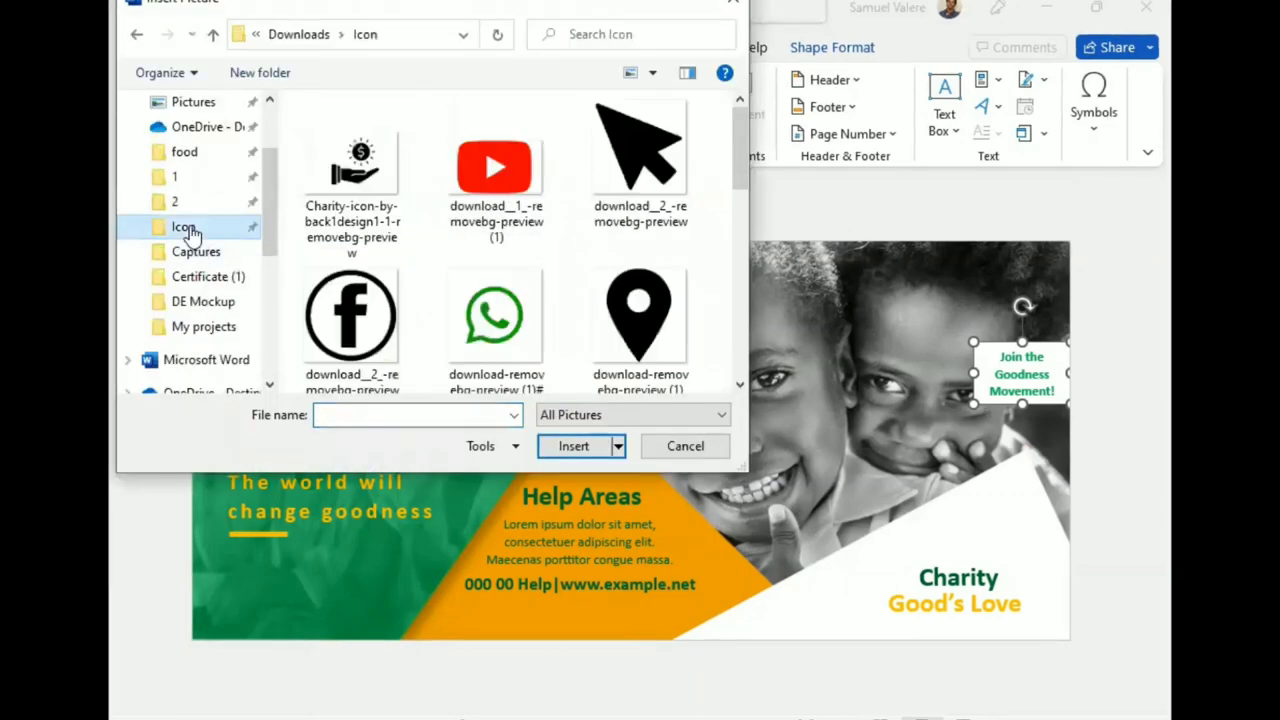
pyautogui.click(178, 205)
pyautogui.scroll(-3, 506, 229)
pyautogui.scroll(-3, 626, 242)
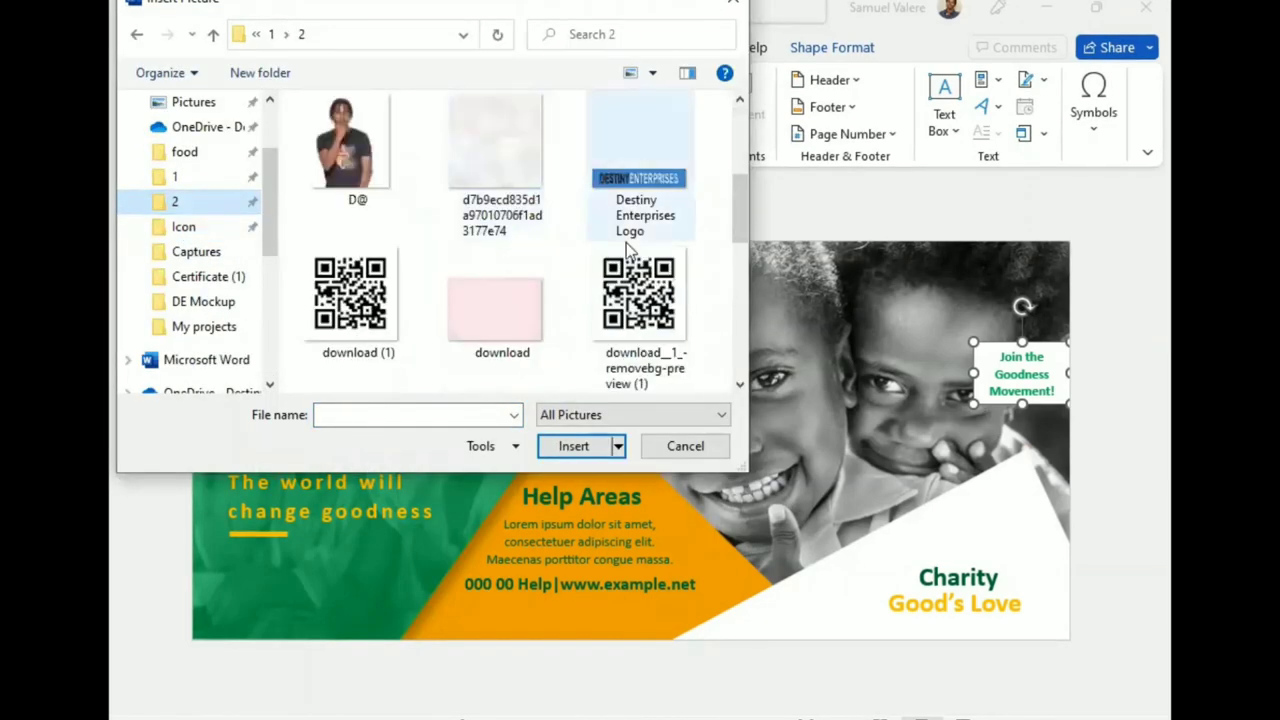
pyautogui.click(638, 295)
pyautogui.click(573, 446)
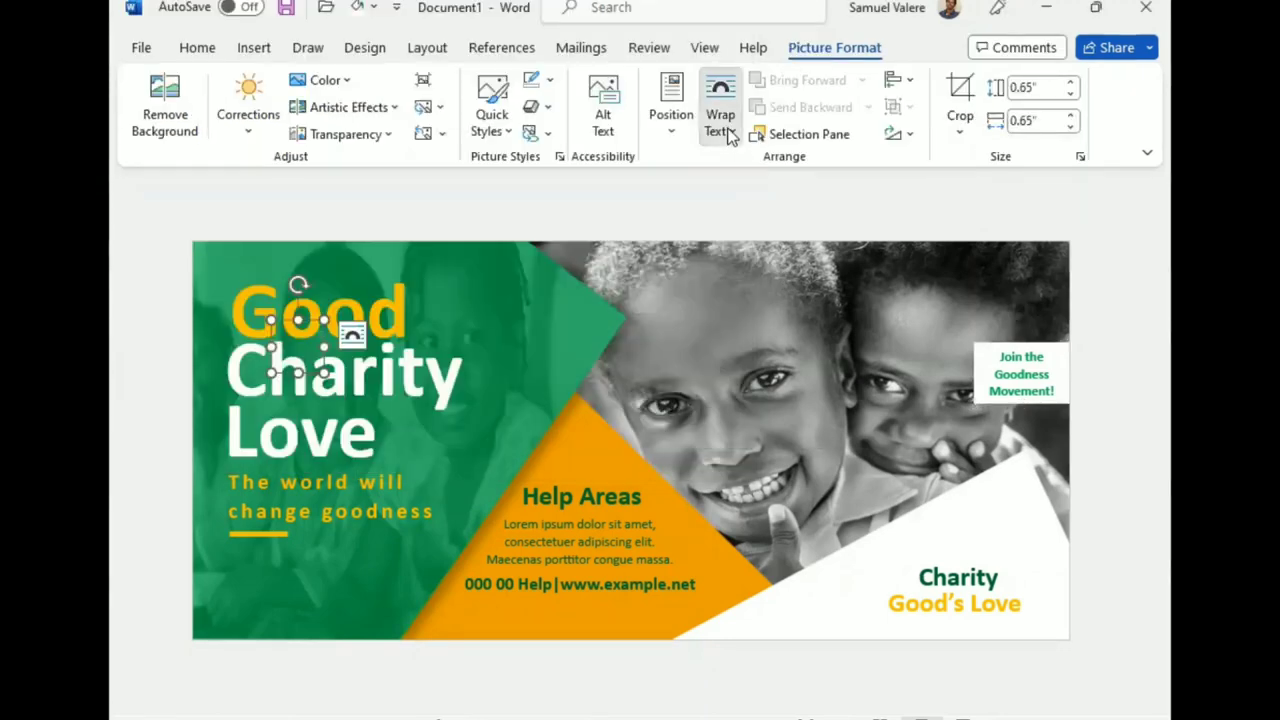
# Step: Float the QR code in front of text above the Join box and recolour it gold
pyautogui.click(730, 135)
pyautogui.click(725, 341)
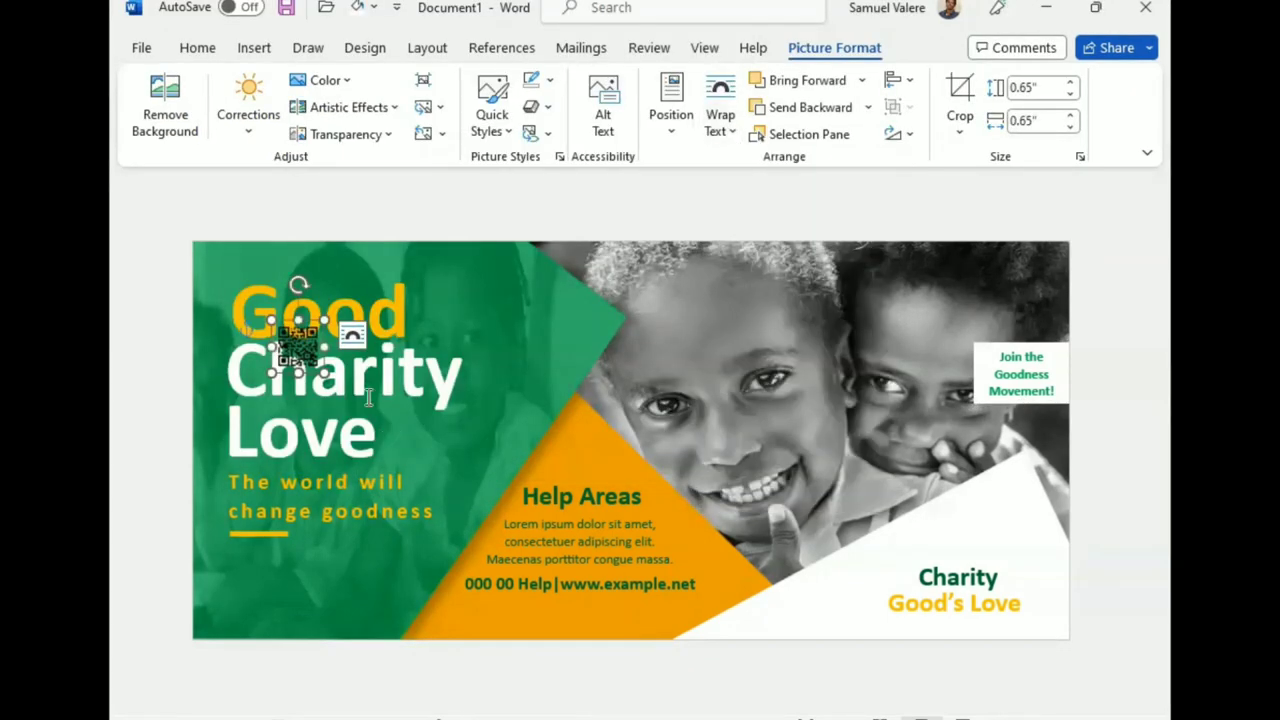
pyautogui.moveTo(273, 332)
pyautogui.mouseDown()
pyautogui.moveTo(997, 298)
pyautogui.moveTo(980, 277)
pyautogui.moveTo(1026, 306)
pyautogui.mouseUp()
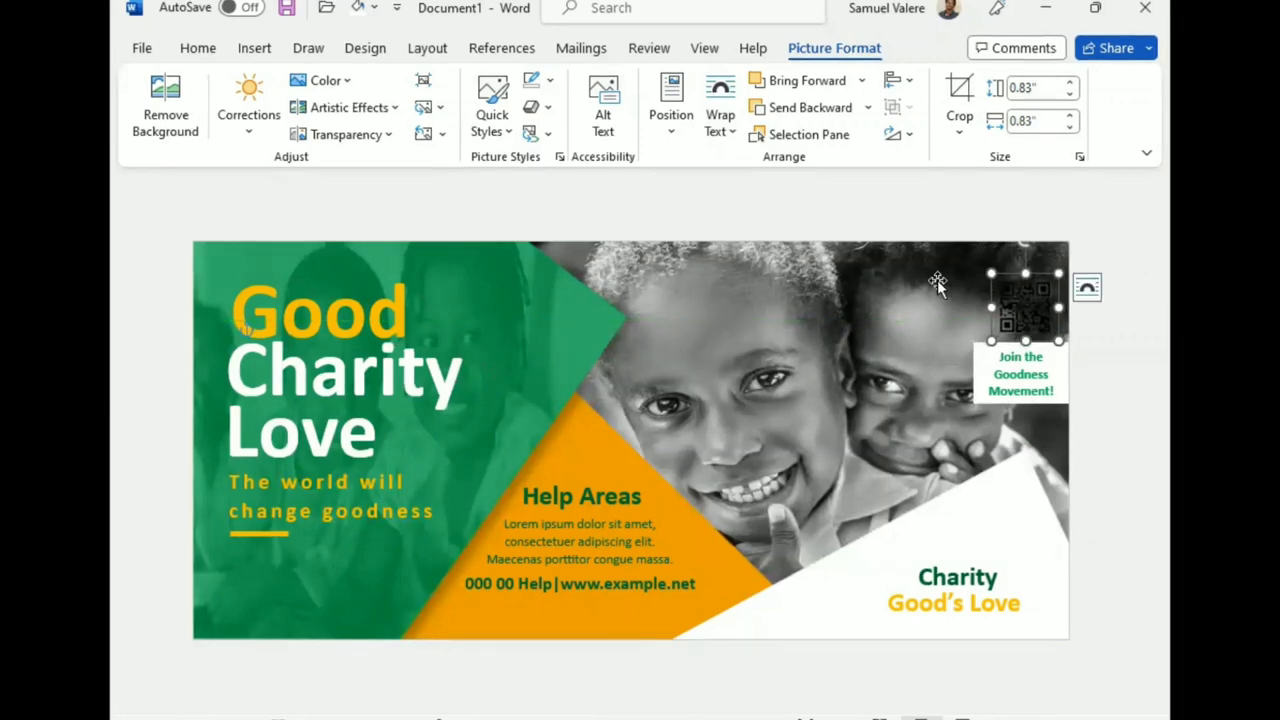
pyautogui.click(330, 81)
pyautogui.click(640, 507)
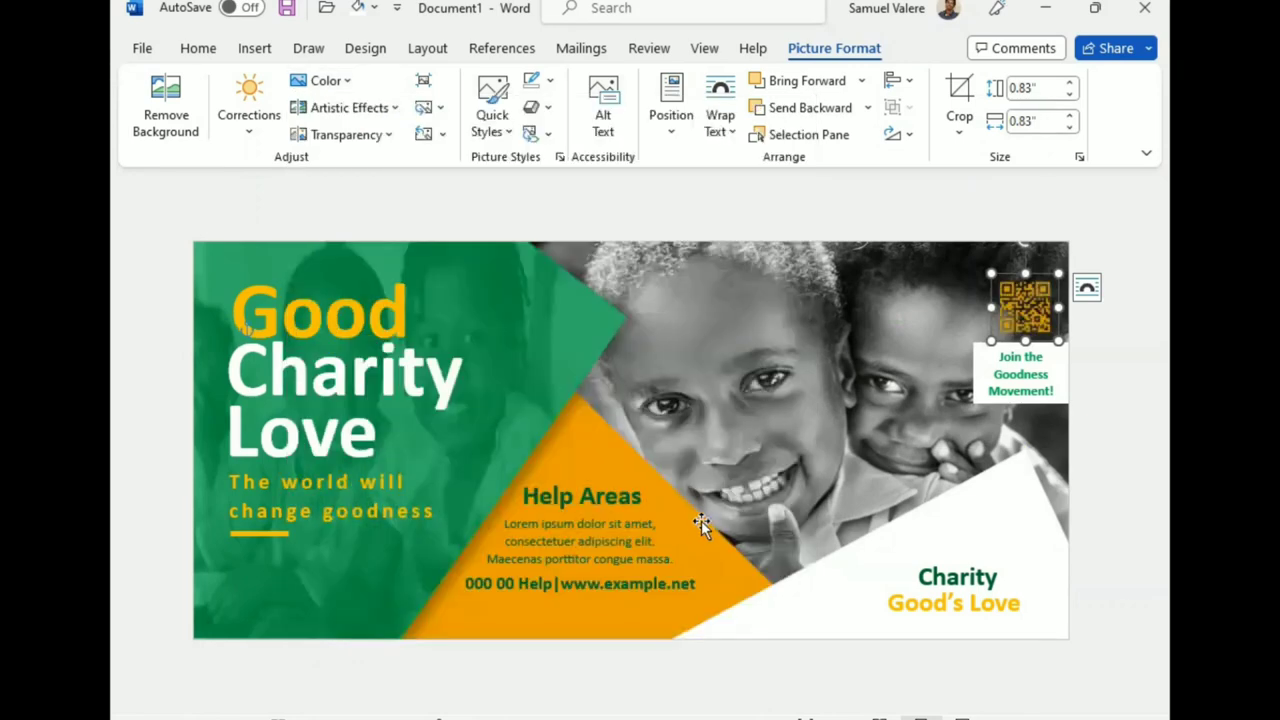
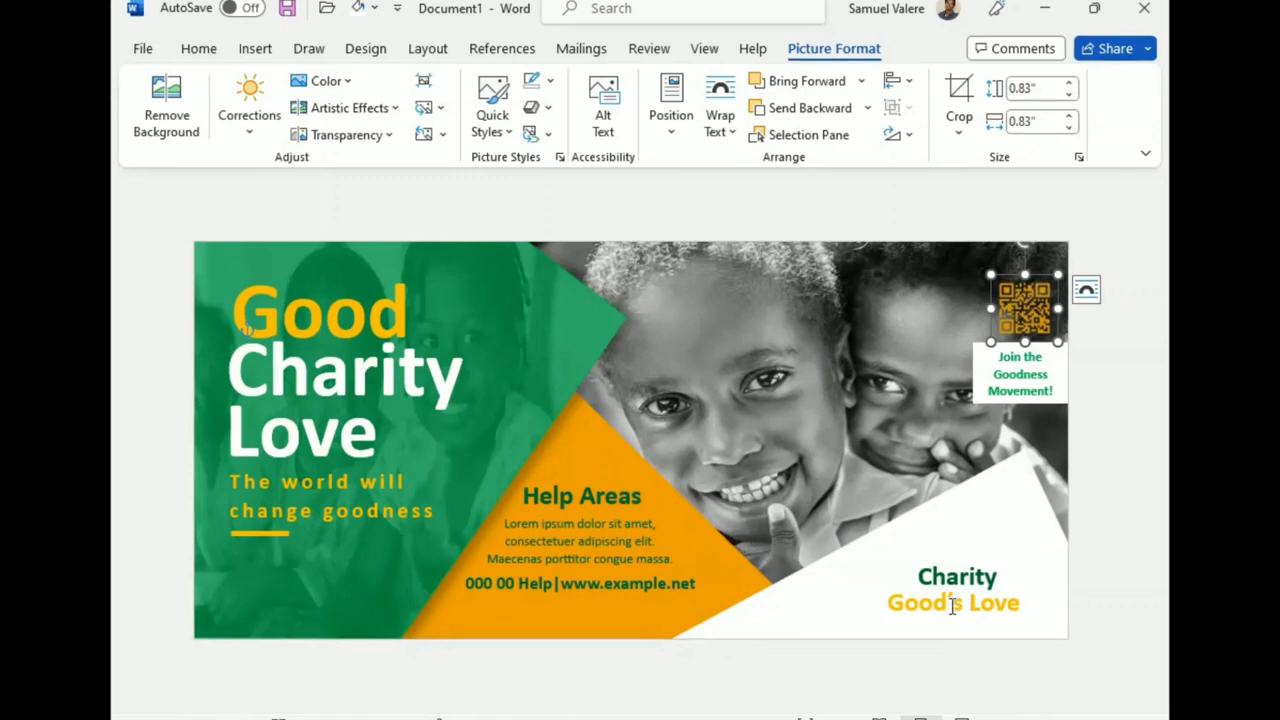
# Step: Draw a small outline-free yellow-orange circle at the banner's lower-left corner
pyautogui.click(262, 50)
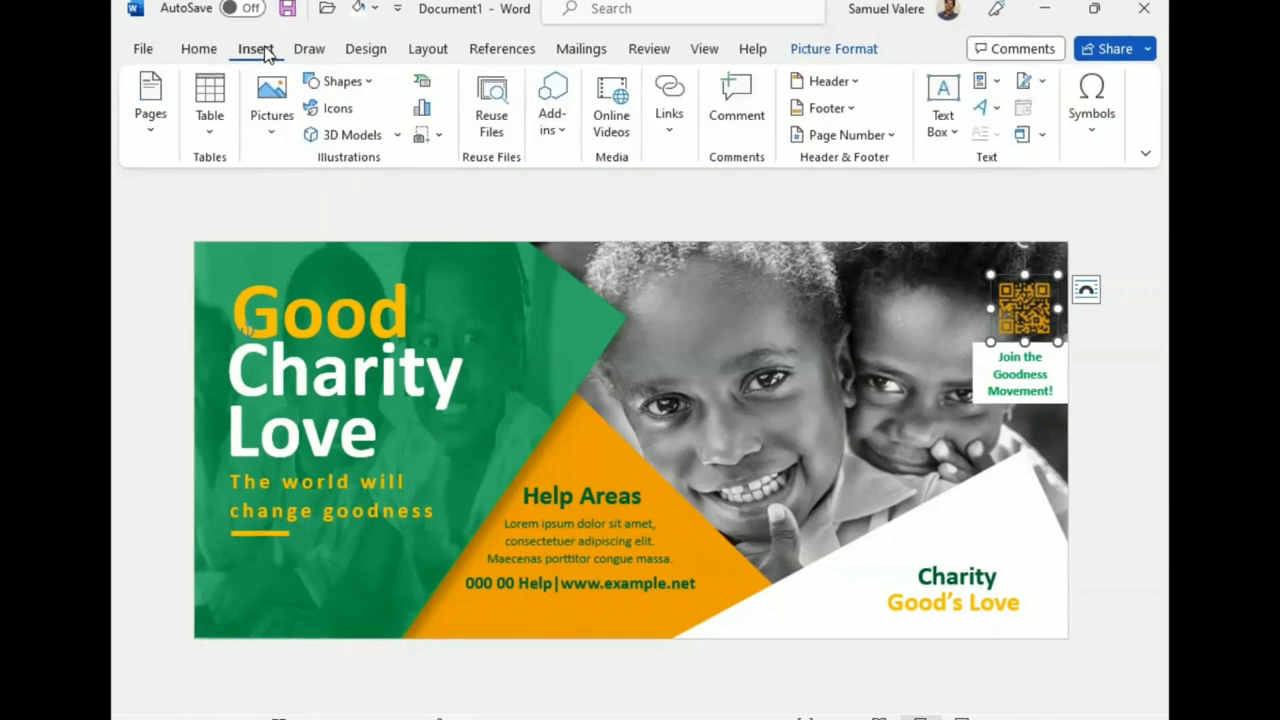
pyautogui.click(341, 82)
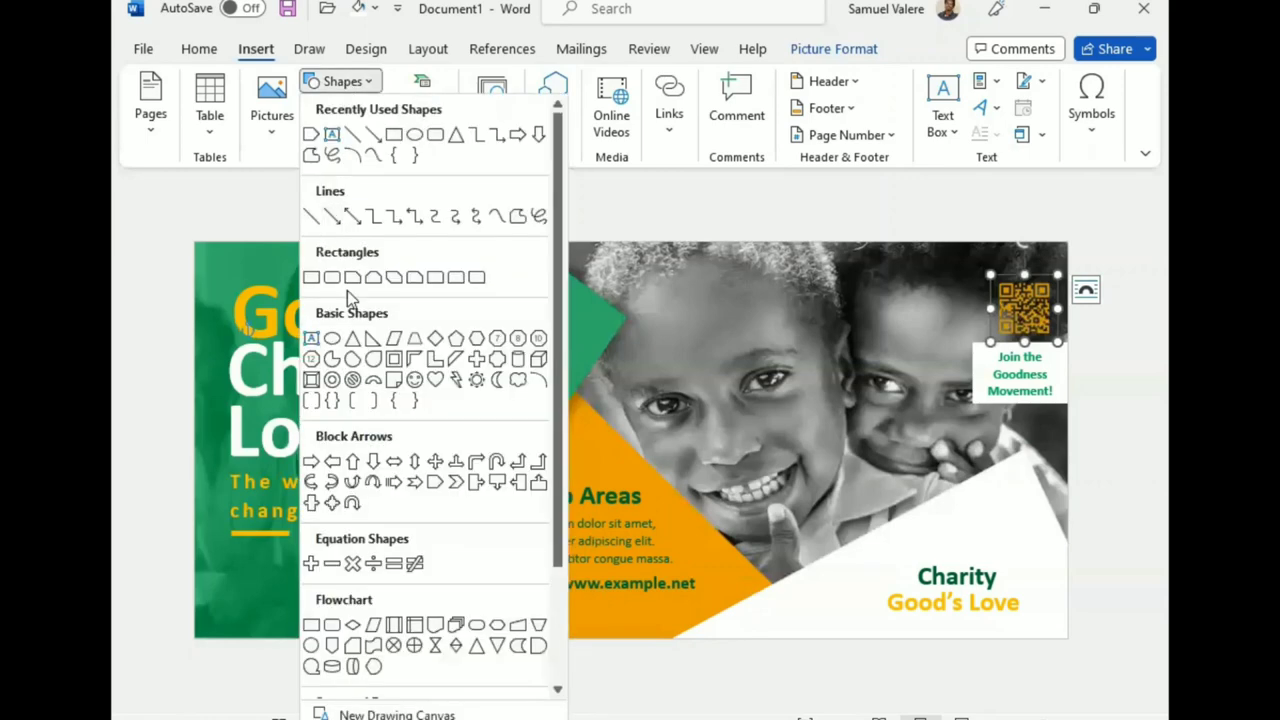
pyautogui.click(310, 646)
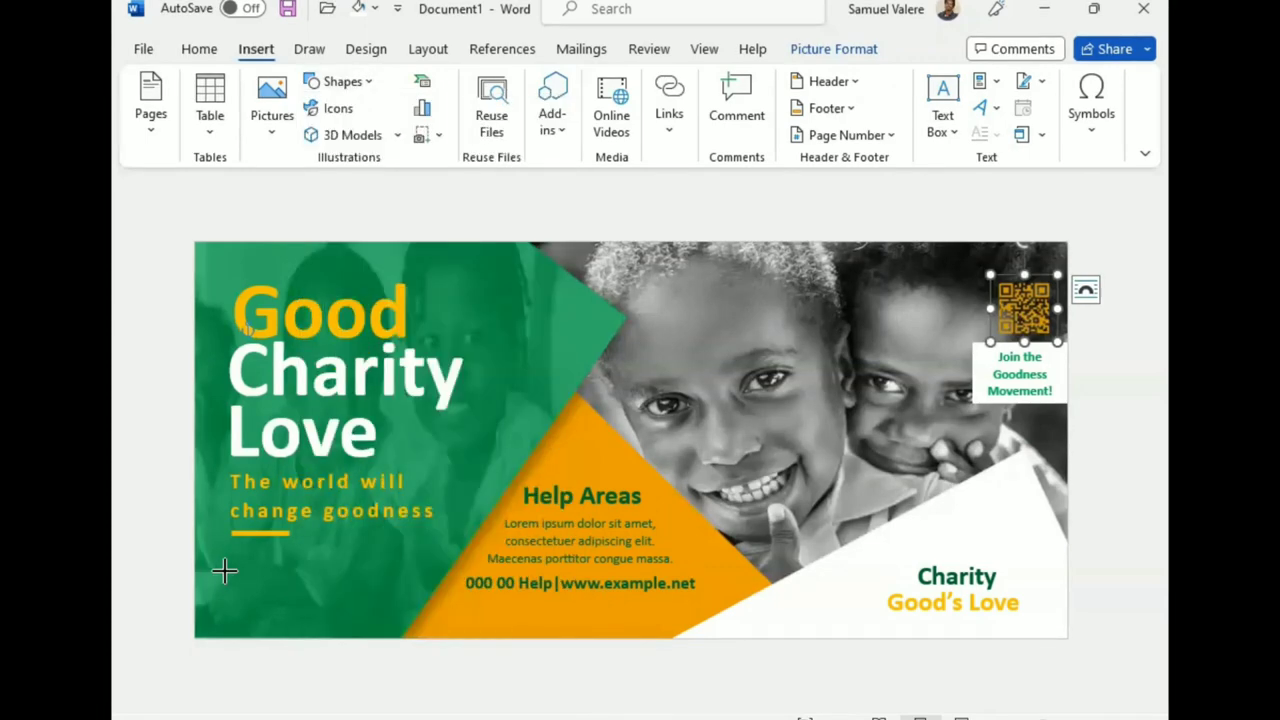
pyautogui.moveTo(224, 571); pyautogui.dragTo(257, 608)
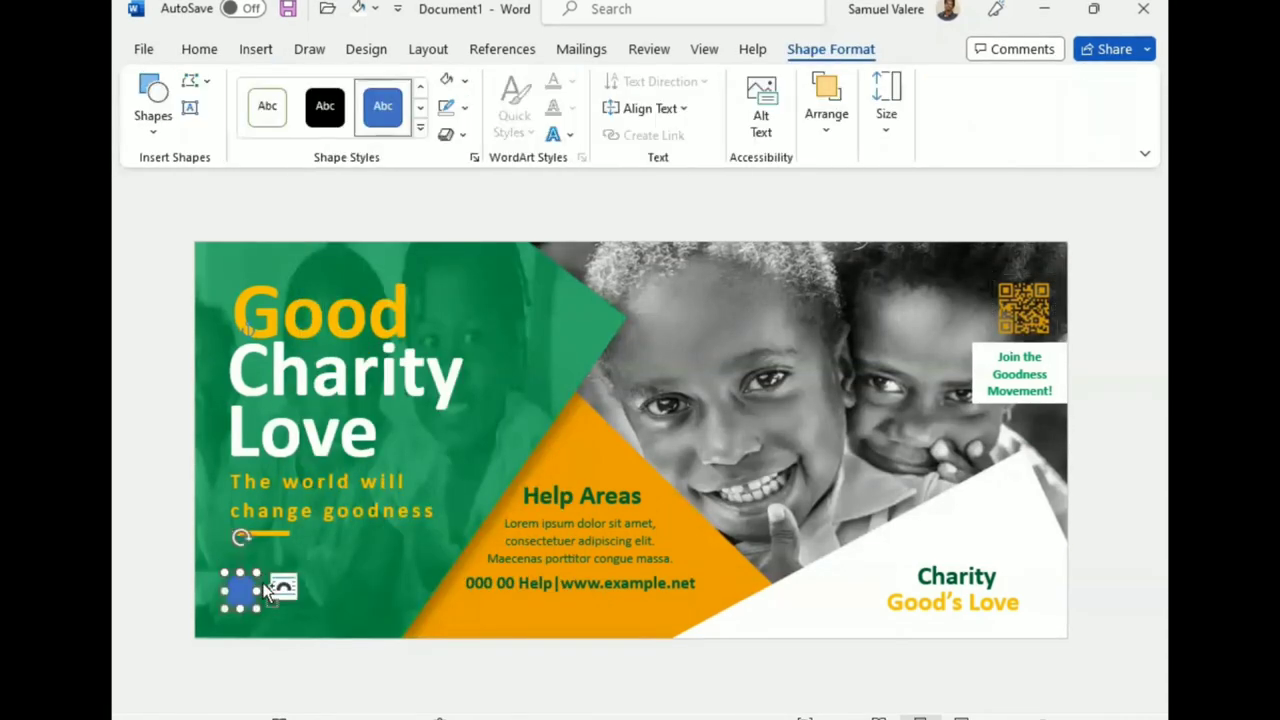
pyautogui.click(284, 587)
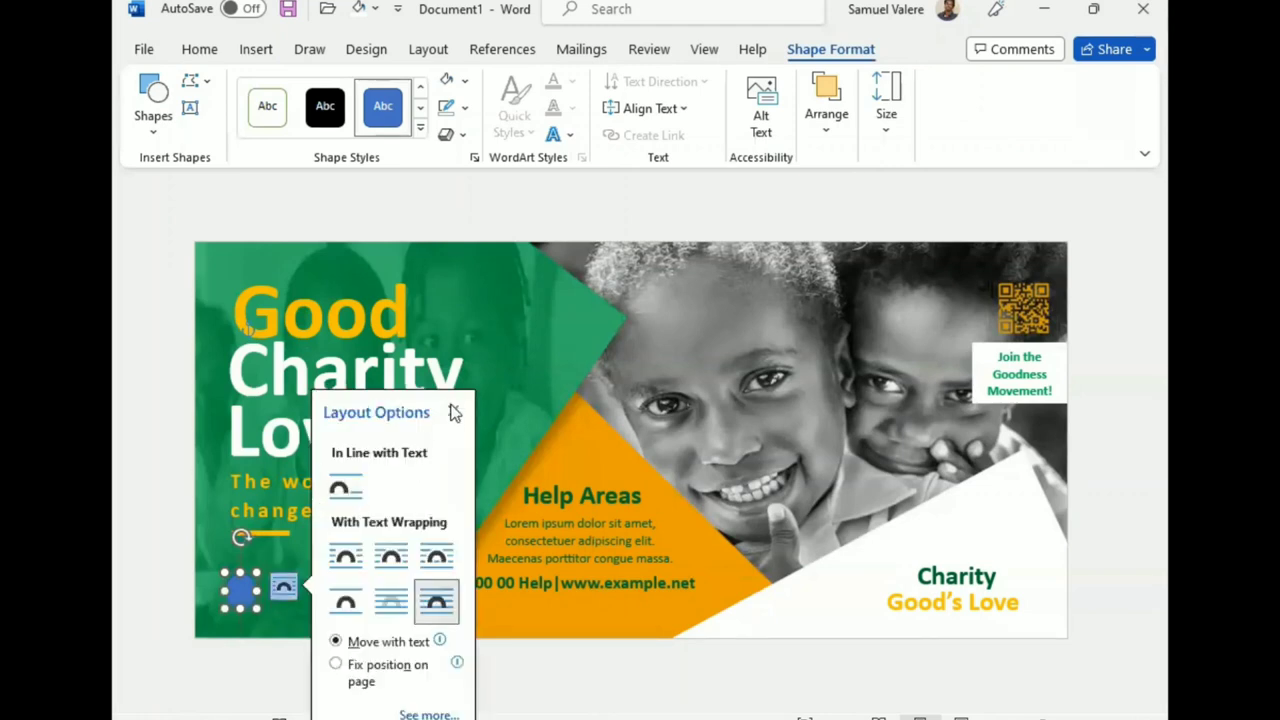
pyautogui.click(454, 413)
pyautogui.click(465, 108)
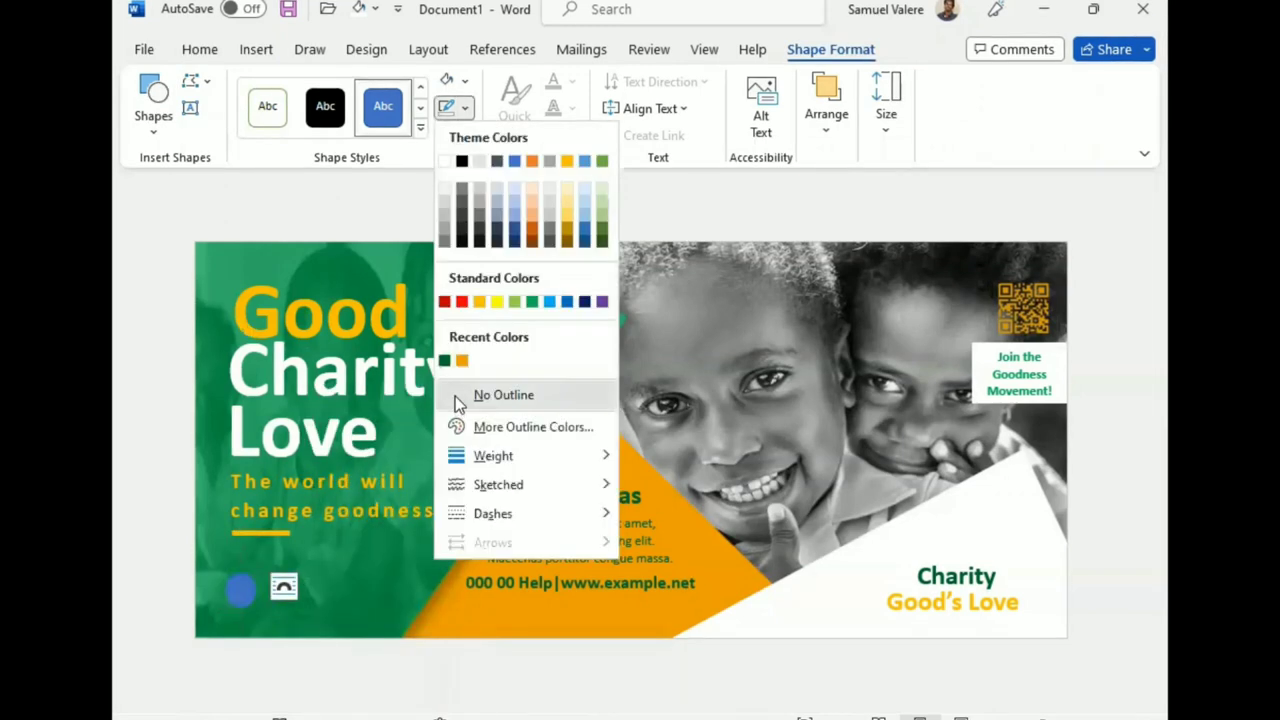
pyautogui.click(455, 396)
pyautogui.click(466, 84)
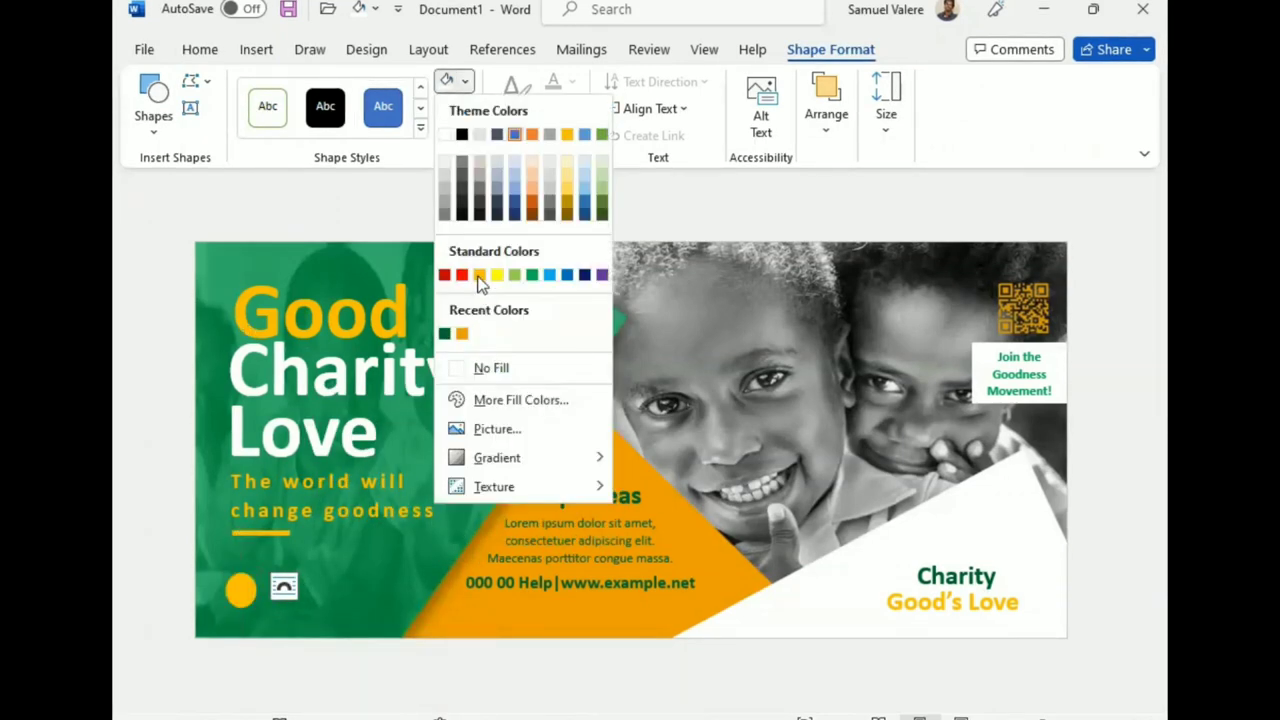
pyautogui.click(479, 276)
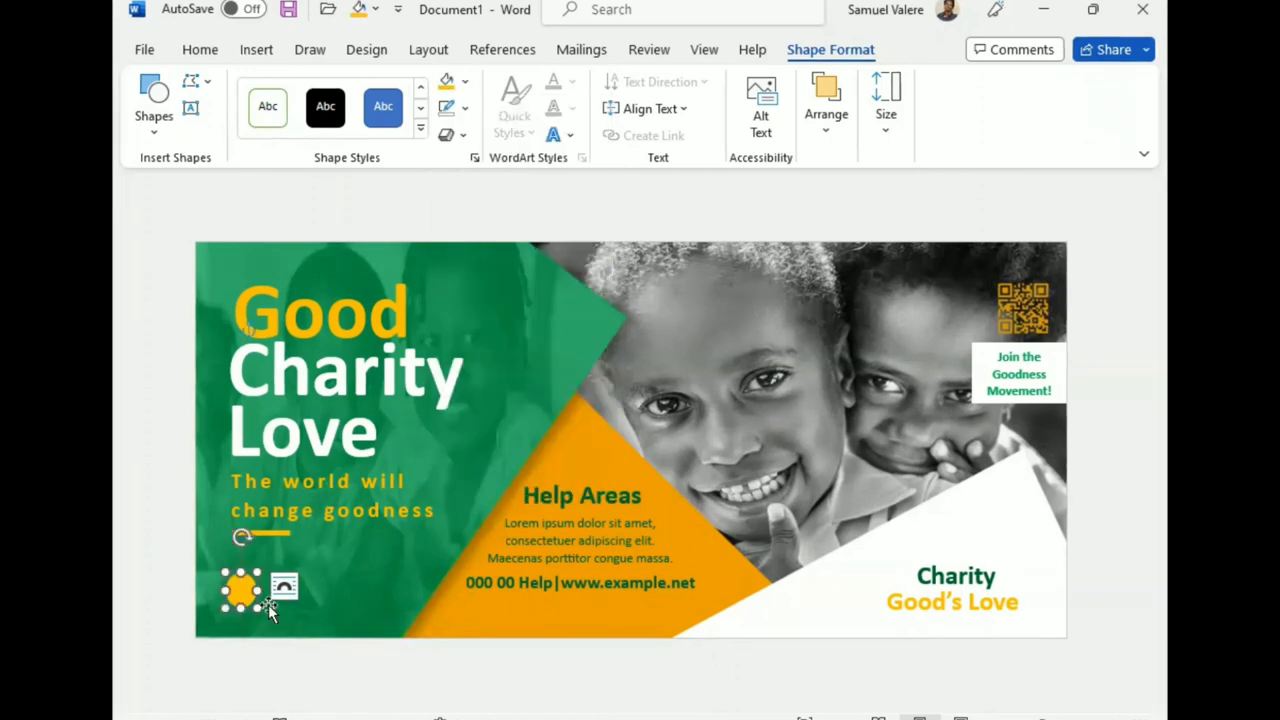
pyautogui.moveTo(247, 592); pyautogui.dragTo(273, 600)
# Step: Duplicate the circle twice to make a row of three circles
pyautogui.hotkey('ctrl', 'c')
pyautogui.hotkey('ctrl', 'v')
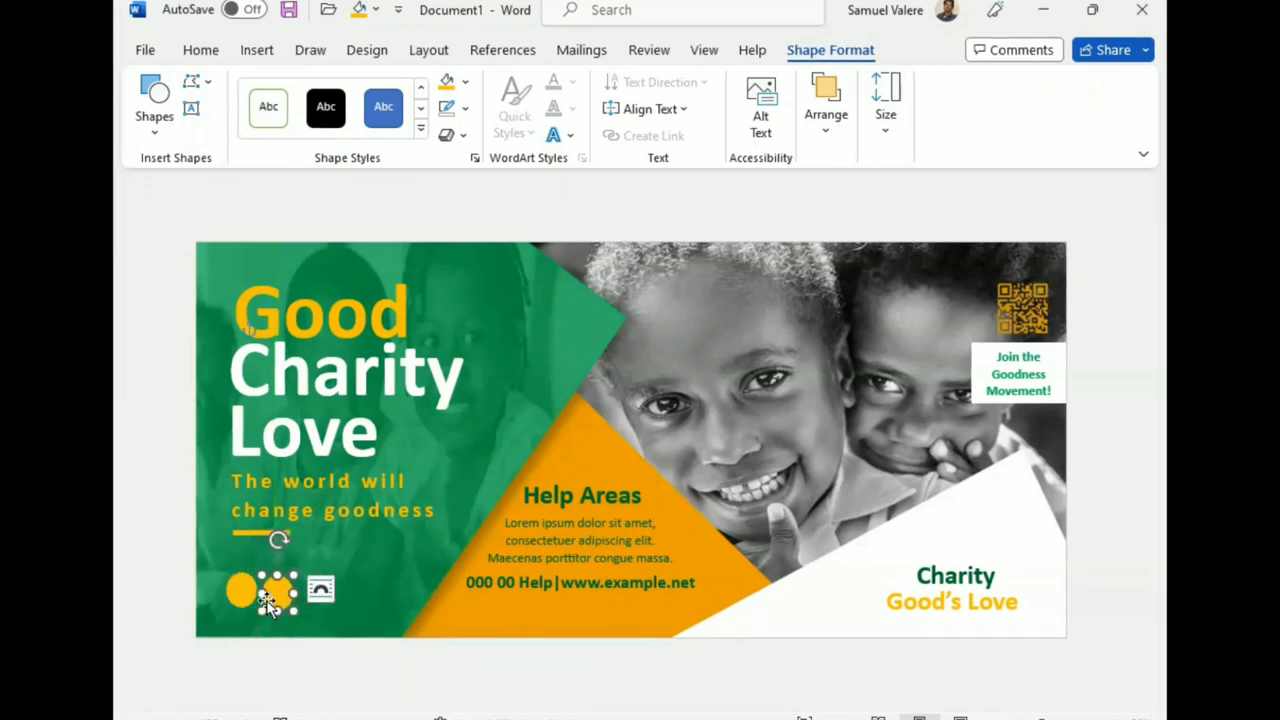
pyautogui.press('Right')
pyautogui.press('Right')
pyautogui.press('Right')
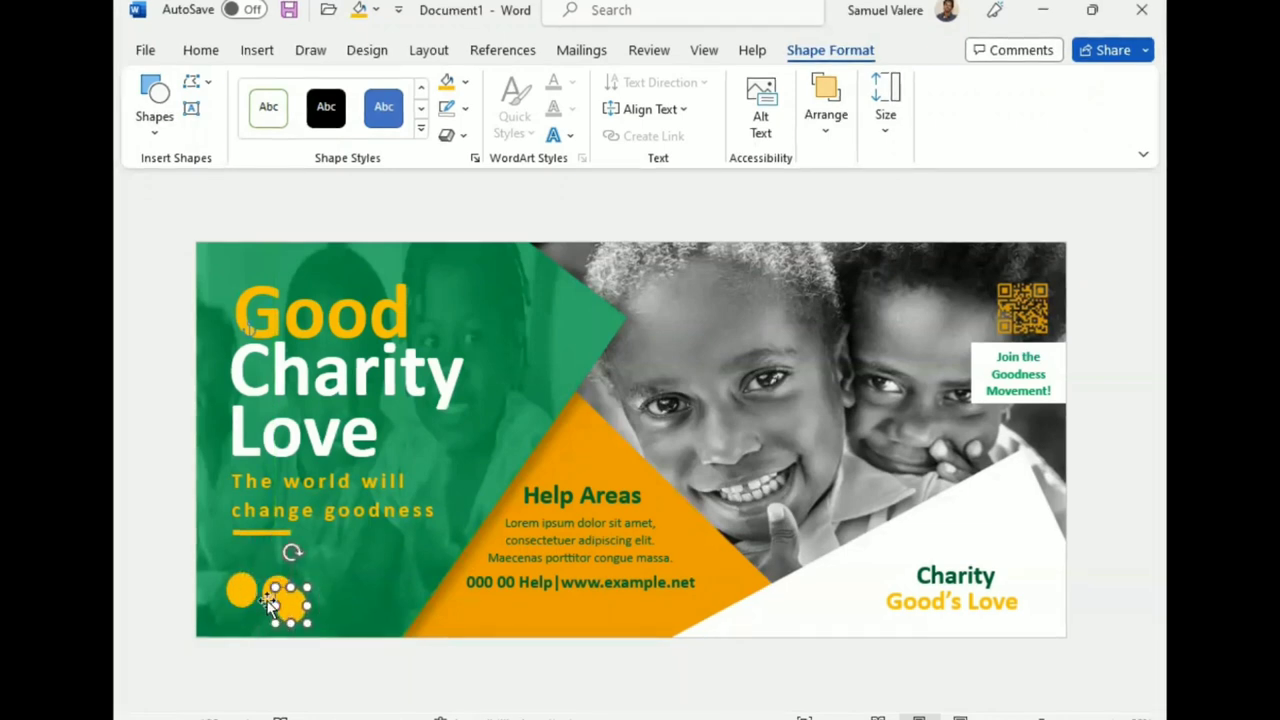
pyautogui.press('Down')
pyautogui.press('Down')
pyautogui.hotkey('ctrl', 'v')
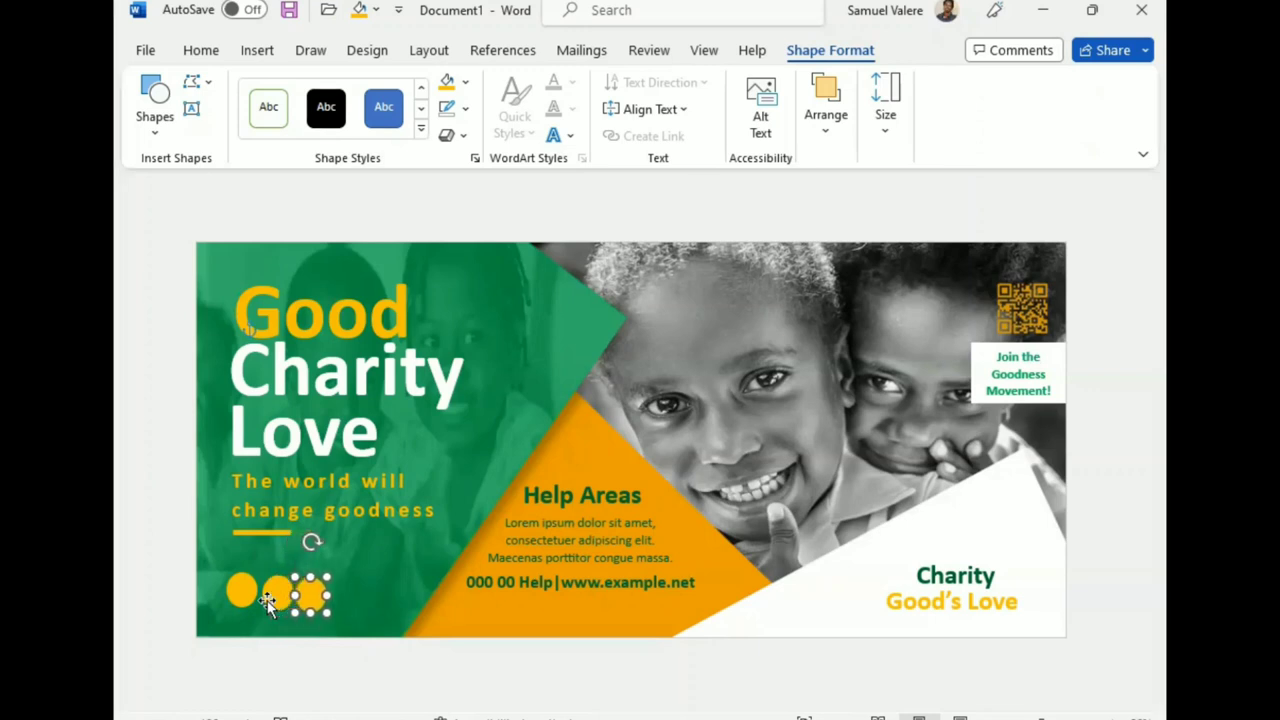
pyautogui.press('Right')
pyautogui.press('Right')
pyautogui.press('Right')
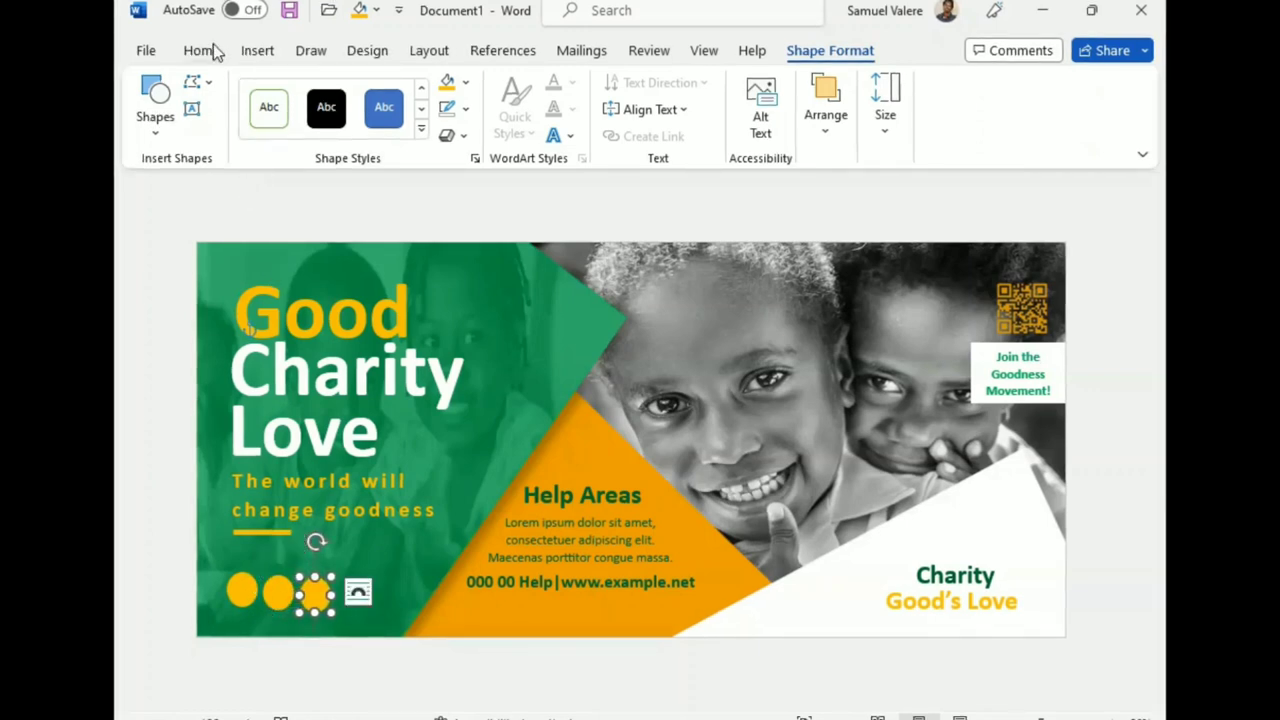
# Step: Insert the camera icon from the Downloads Icon folder
pyautogui.click(258, 52)
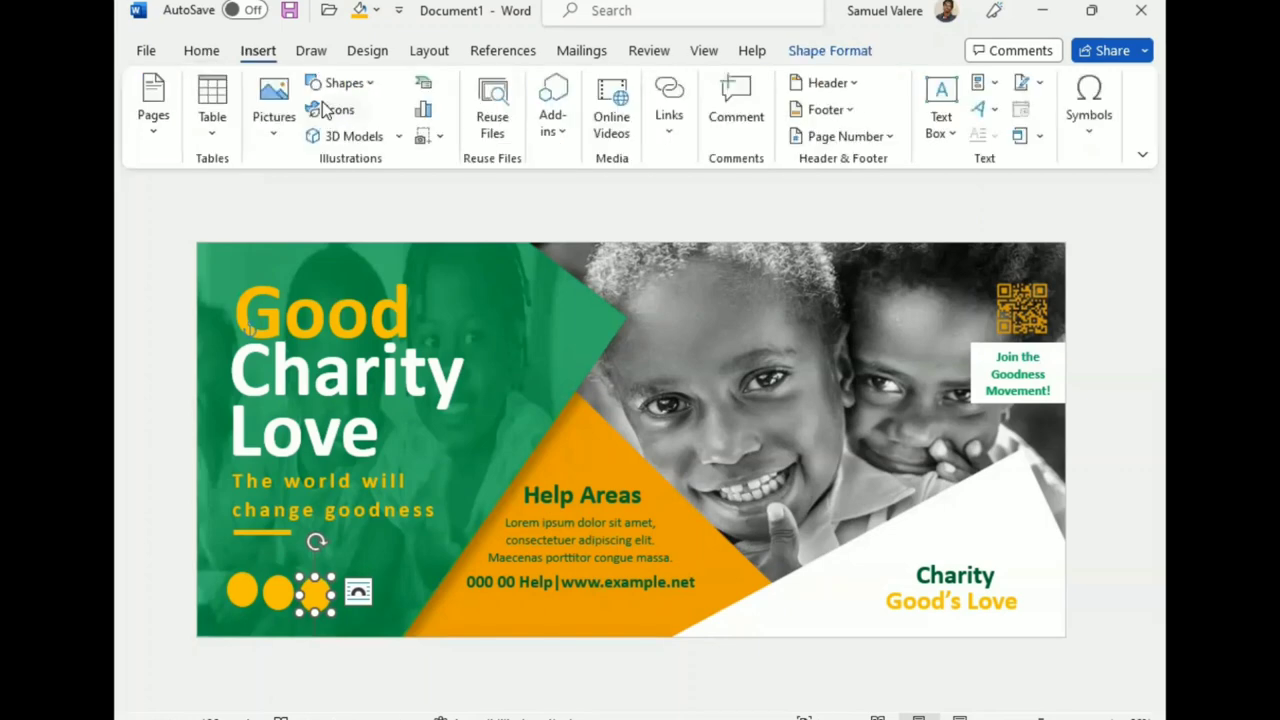
pyautogui.click(274, 128)
pyautogui.click(320, 195)
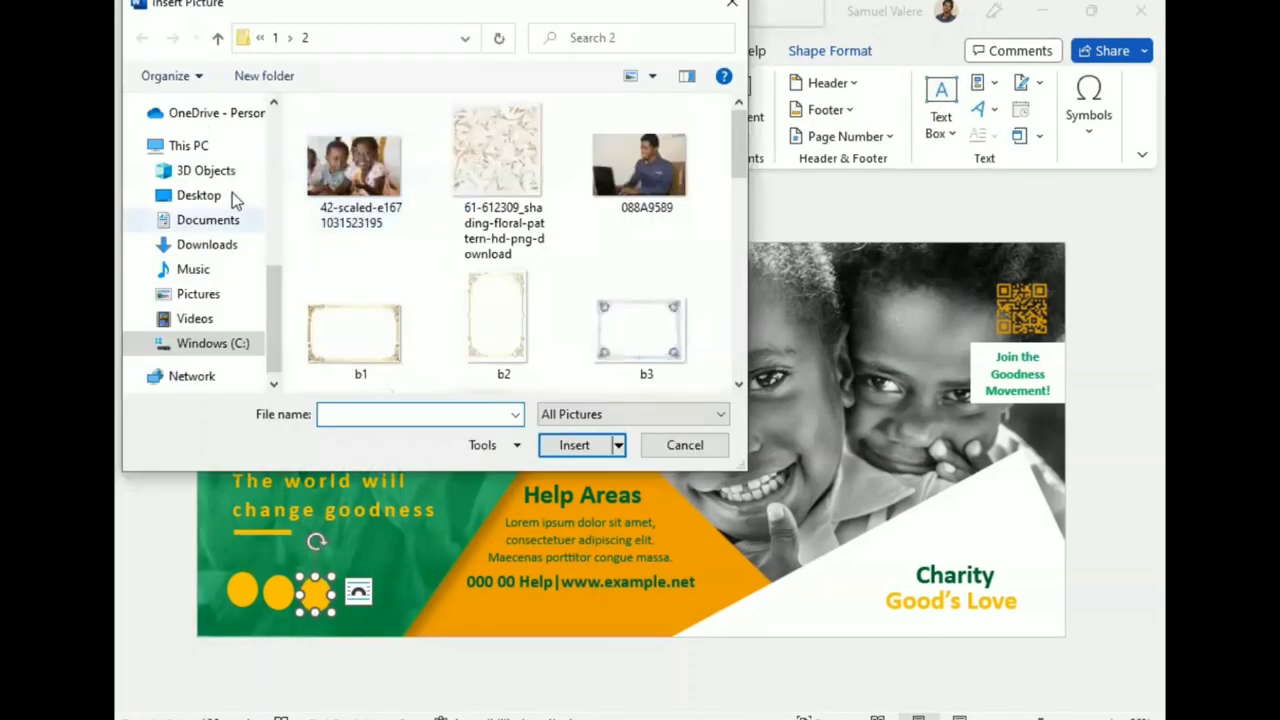
pyautogui.scroll(2, 200, 200)
pyautogui.scroll(5, 200, 200)
pyautogui.click(188, 178)
pyautogui.scroll(-5, 445, 260)
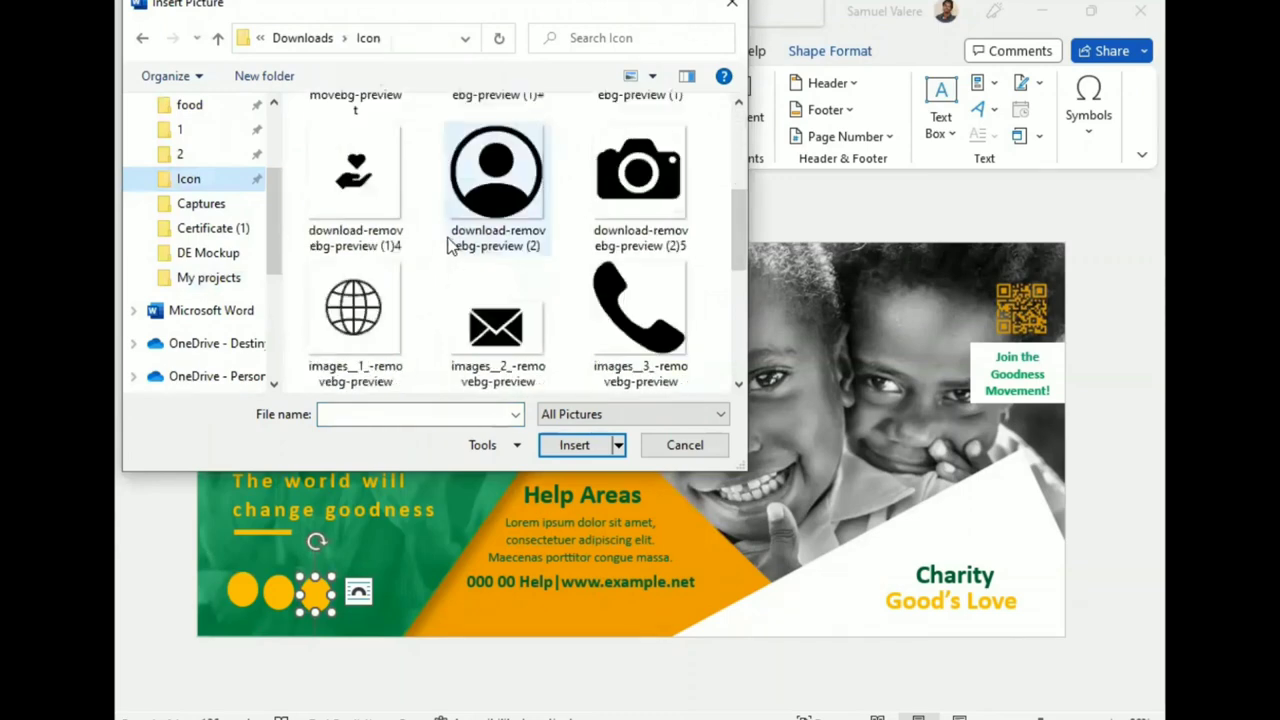
pyautogui.doubleClick(638, 205)
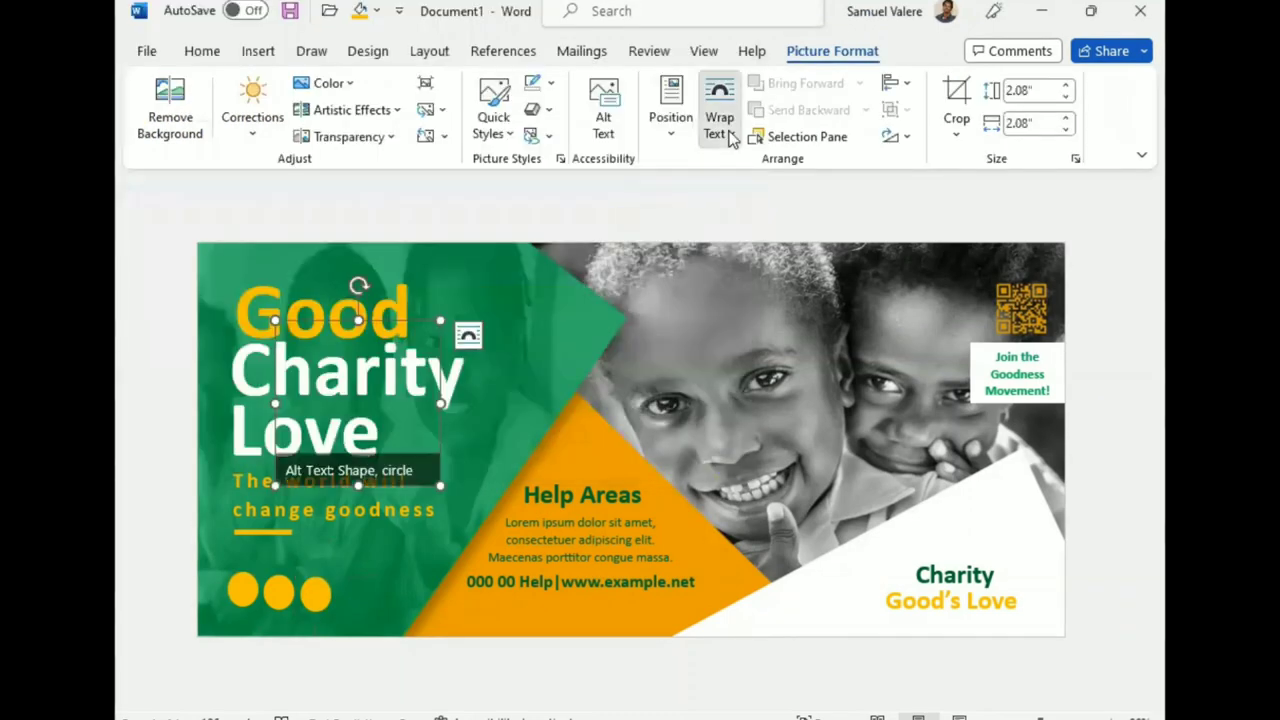
# Step: Float the camera icon in front of text, shrink it and place it on the first circle
pyautogui.click(719, 118)
pyautogui.click(760, 346)
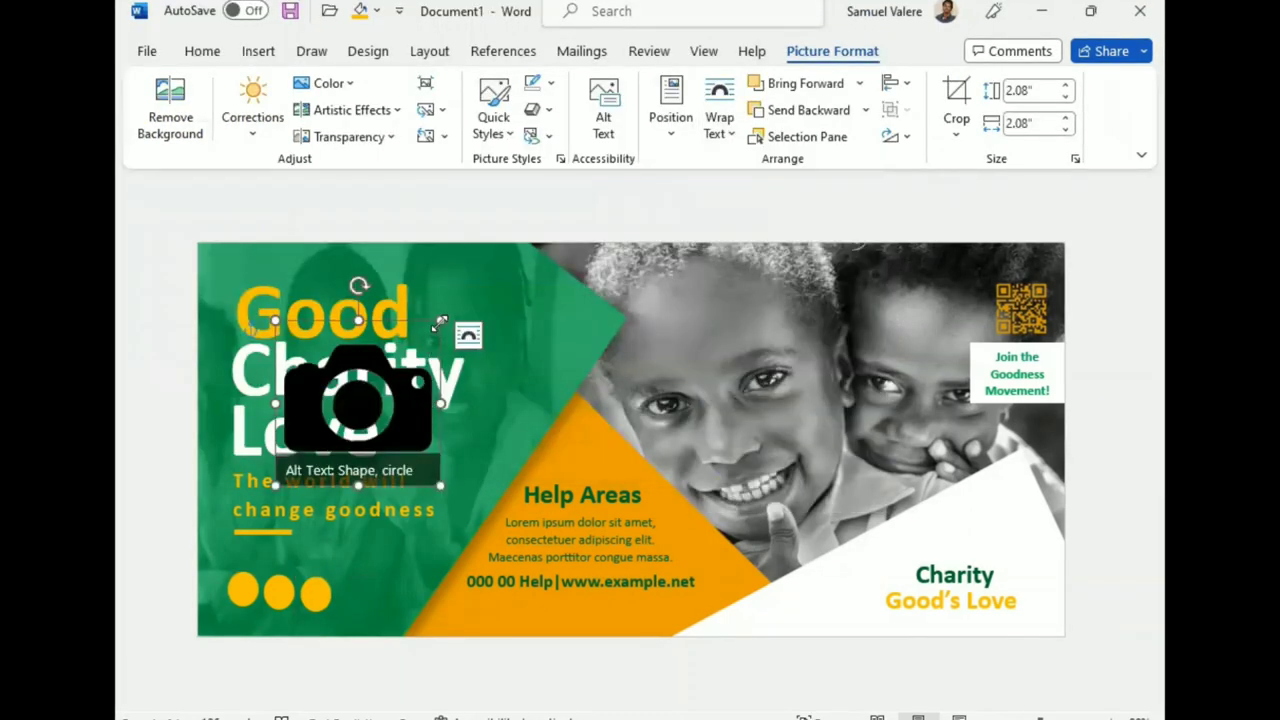
pyautogui.moveTo(440, 322)
pyautogui.mouseDown()
pyautogui.moveTo(313, 447)
pyautogui.moveTo(262, 585)
pyautogui.moveTo(245, 580)
pyautogui.moveTo(253, 599)
pyautogui.mouseUp()
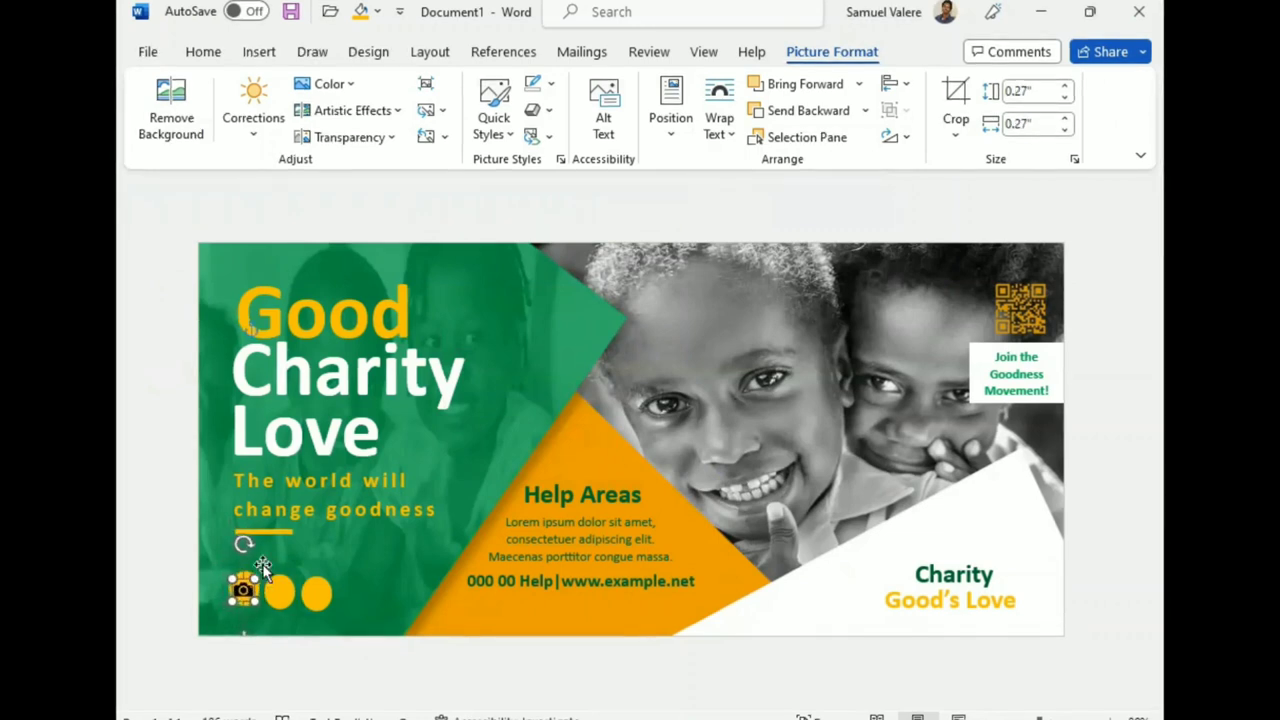
pyautogui.moveTo(262, 563); pyautogui.dragTo(264, 560)
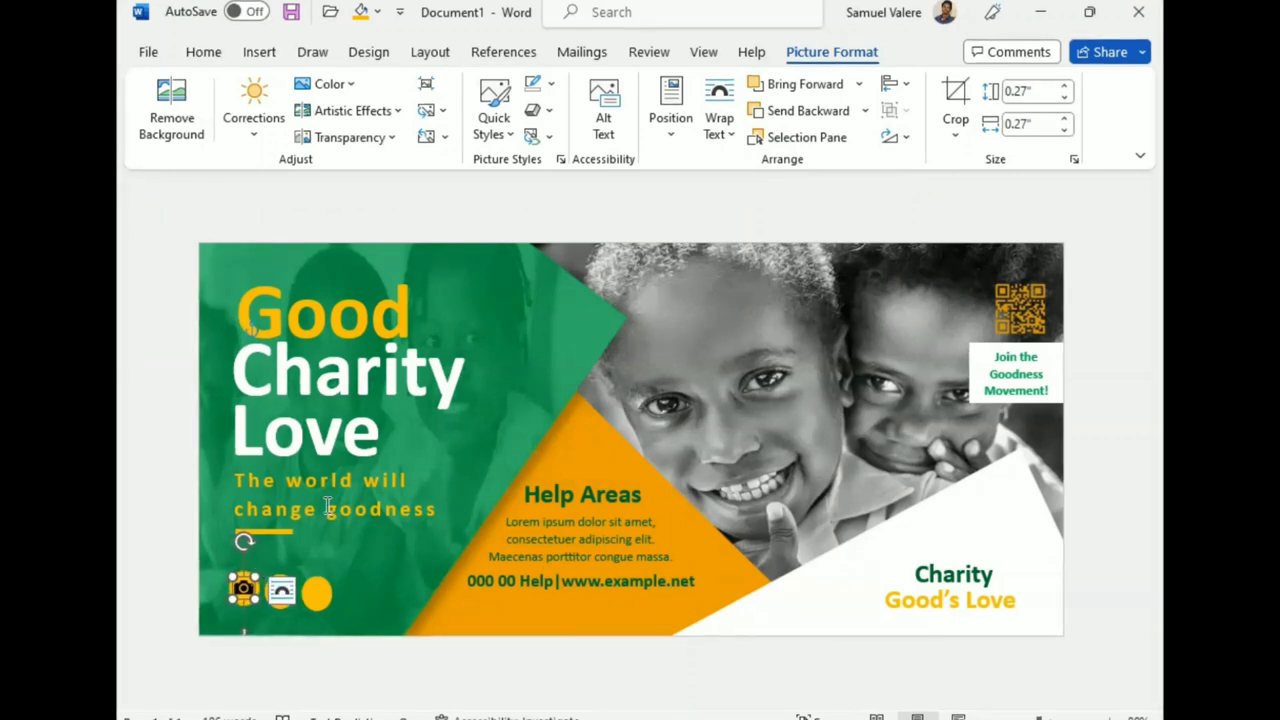
pyautogui.click(252, 51)
# Step: Insert another icon picture from the computer and set it in front of text
pyautogui.click(277, 140)
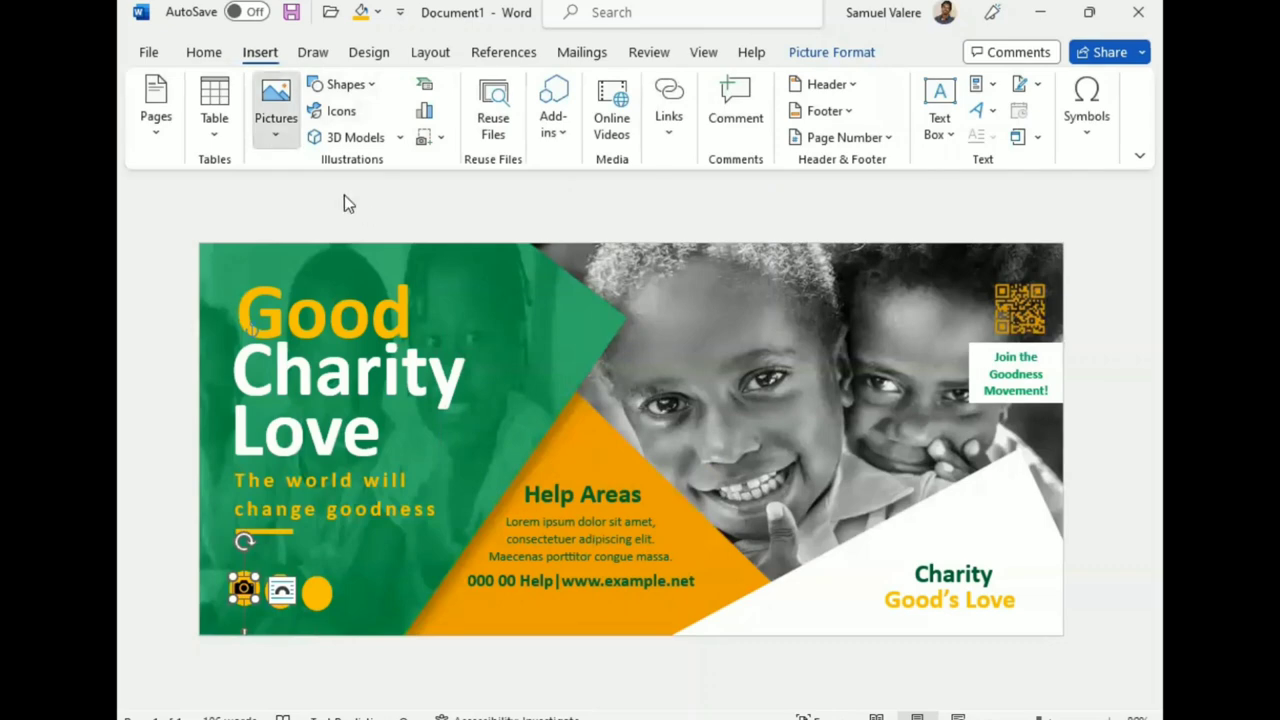
pyautogui.click(344, 195)
pyautogui.click(375, 176)
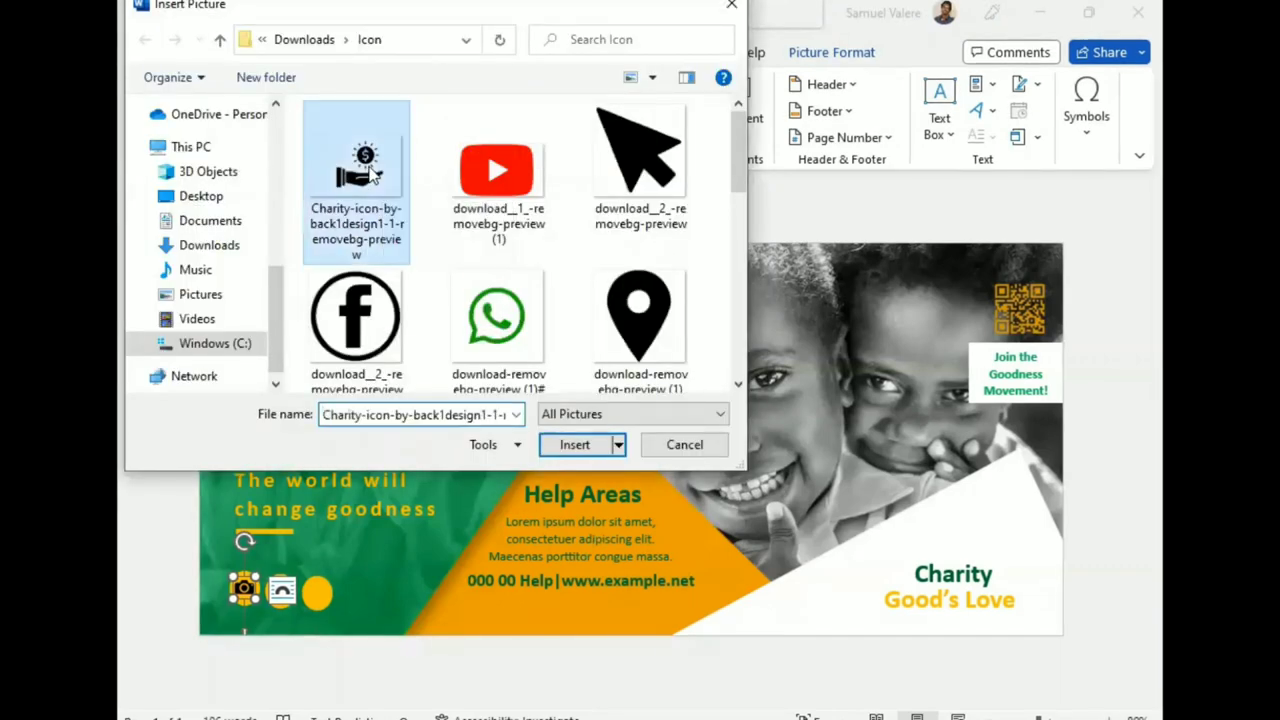
pyautogui.doubleClick(375, 176)
pyautogui.click(720, 125)
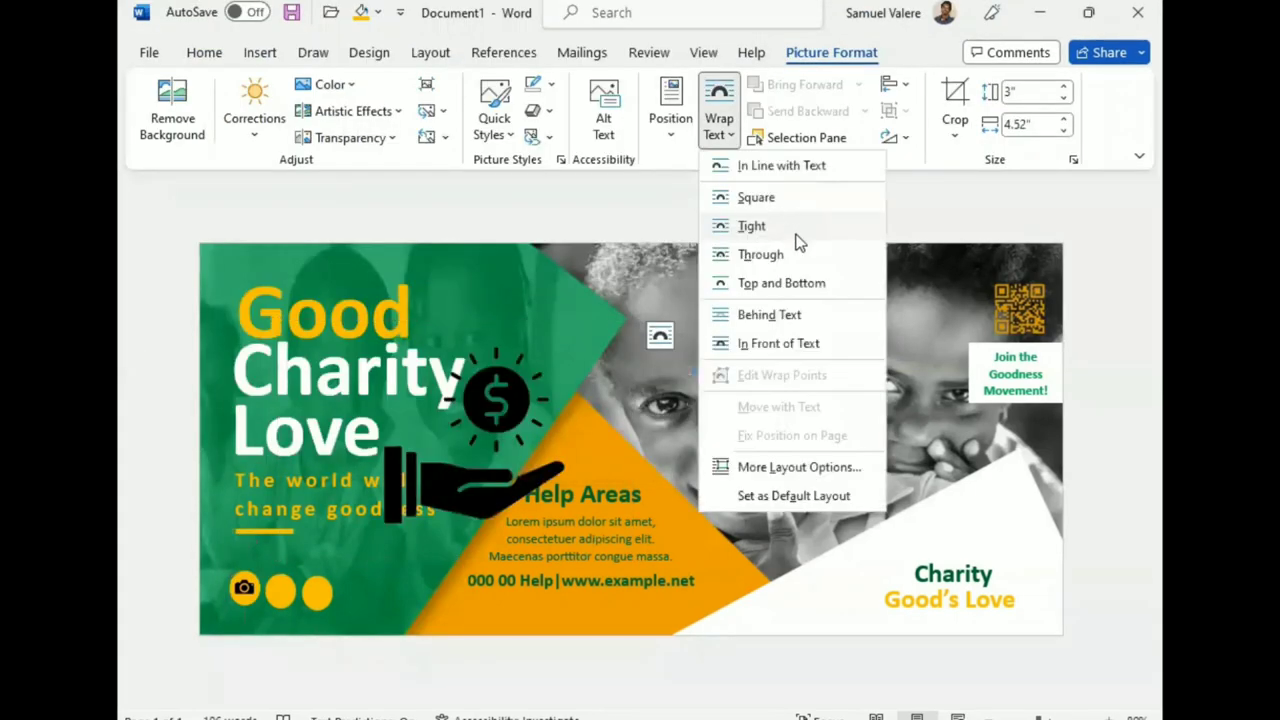
pyautogui.click(760, 346)
# Step: Shrink the icon and centre it on the right-hand yellow circle
pyautogui.moveTo(490, 420); pyautogui.dragTo(313, 543)
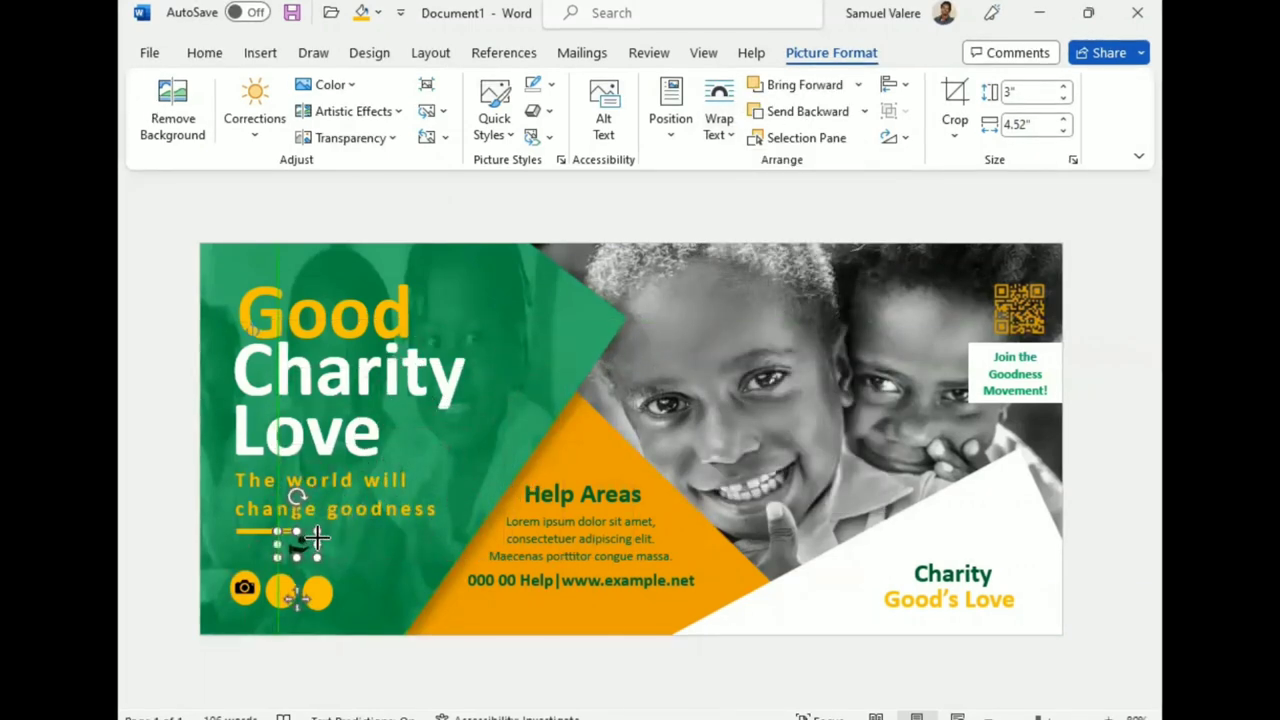
pyautogui.moveTo(313, 543); pyautogui.dragTo(316, 573)
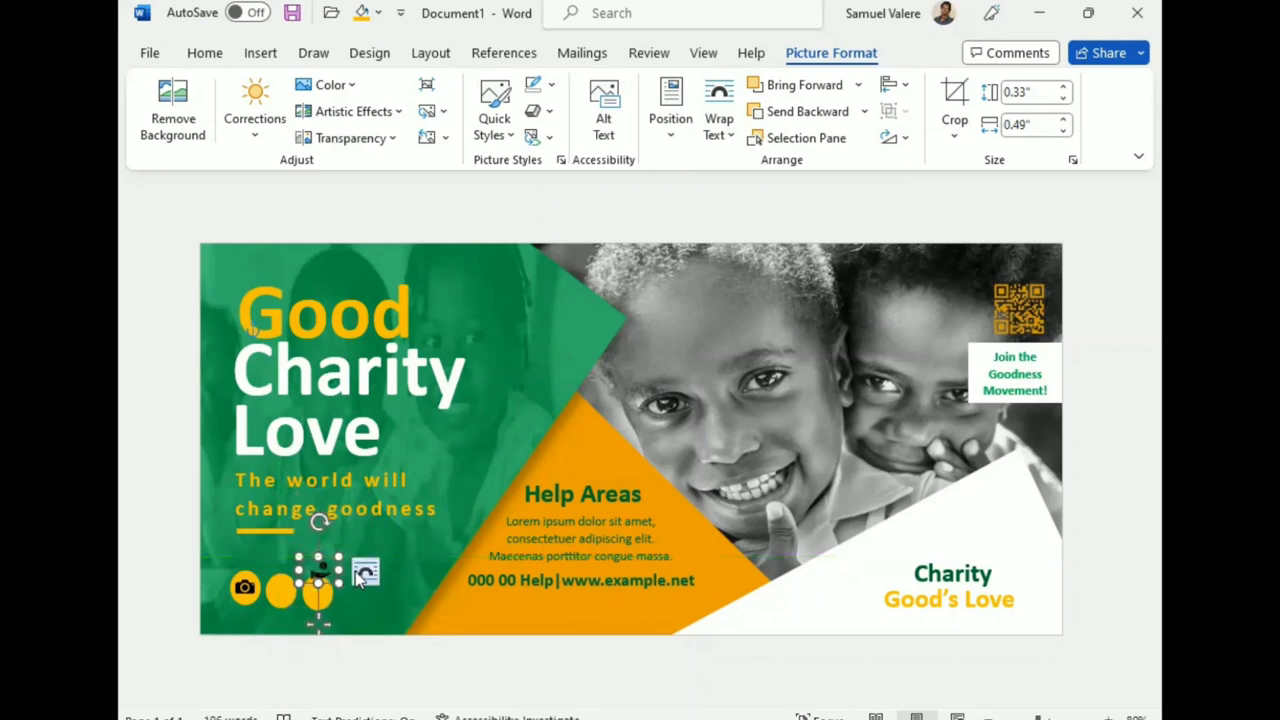
pyautogui.moveTo(317, 594)
pyautogui.mouseDown()
pyautogui.moveTo(317, 608)
pyautogui.moveTo(347, 580)
pyautogui.mouseUp()
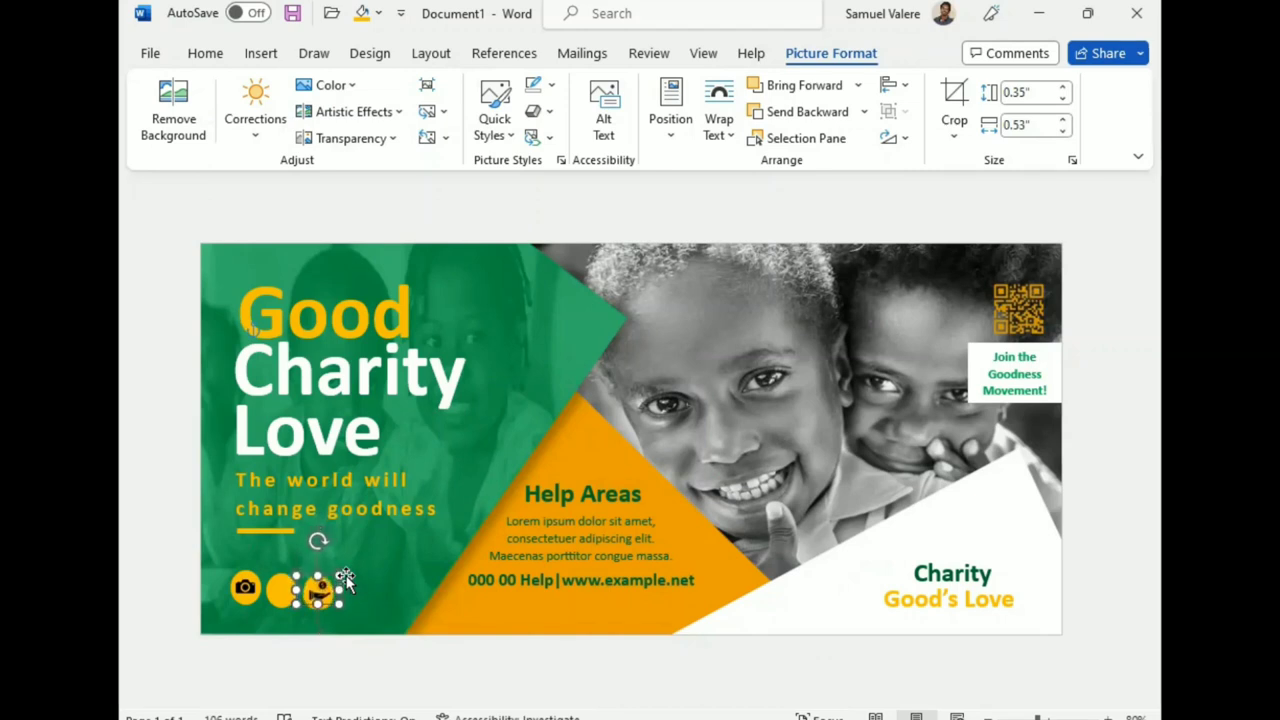
pyautogui.moveTo(347, 580); pyautogui.dragTo(347, 580)
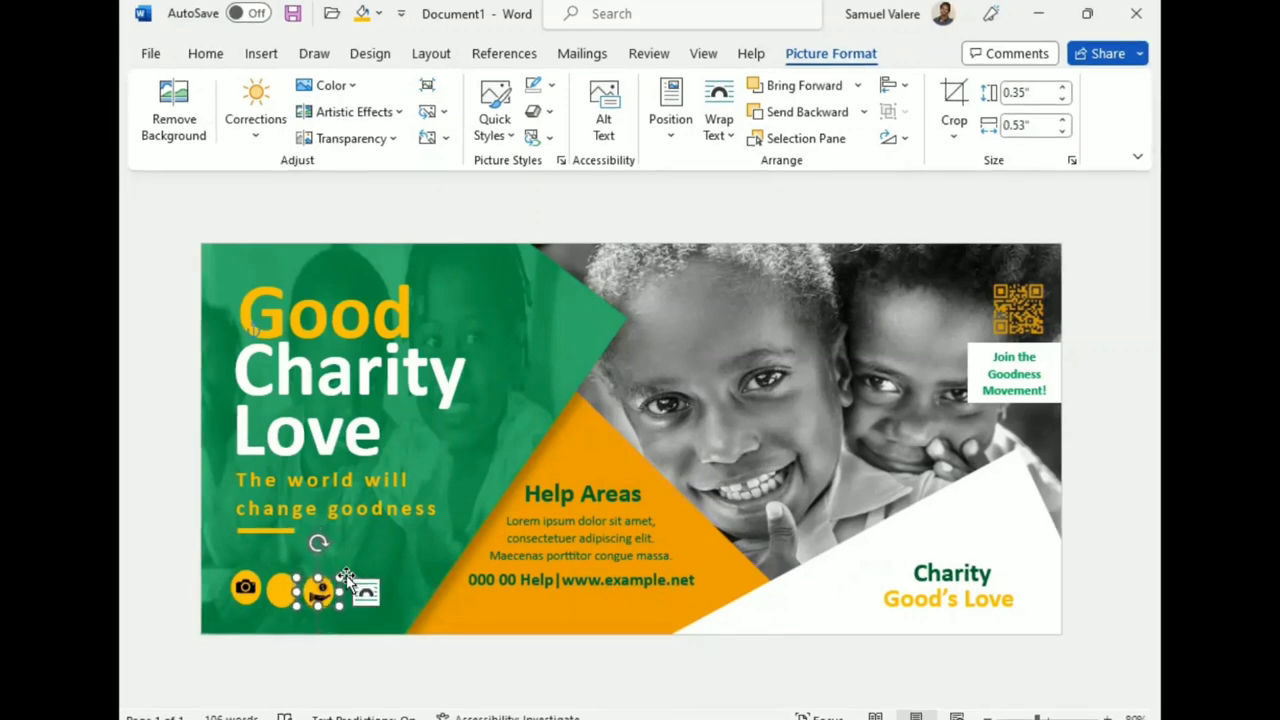
pyautogui.moveTo(346, 578); pyautogui.dragTo(345, 576)
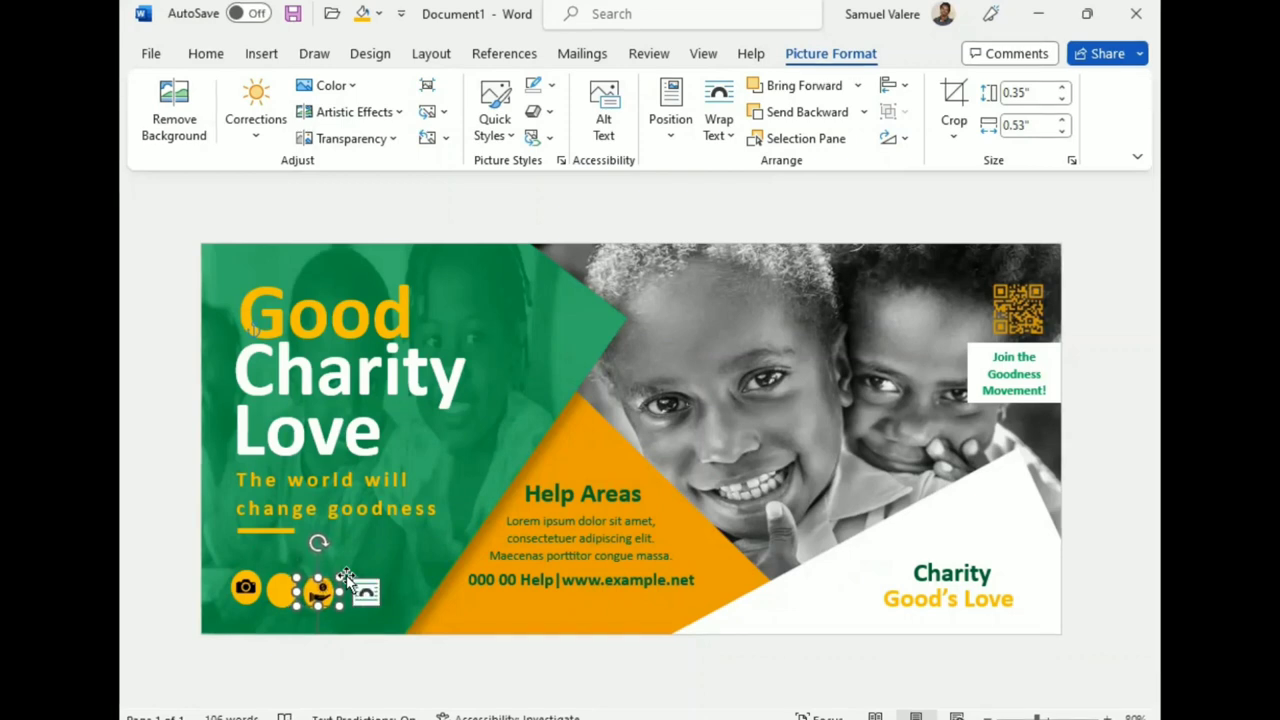
# Step: Insert the hand-and-heart charity icon and set it in front of text
pyautogui.click(240, 60)
pyautogui.click(278, 110)
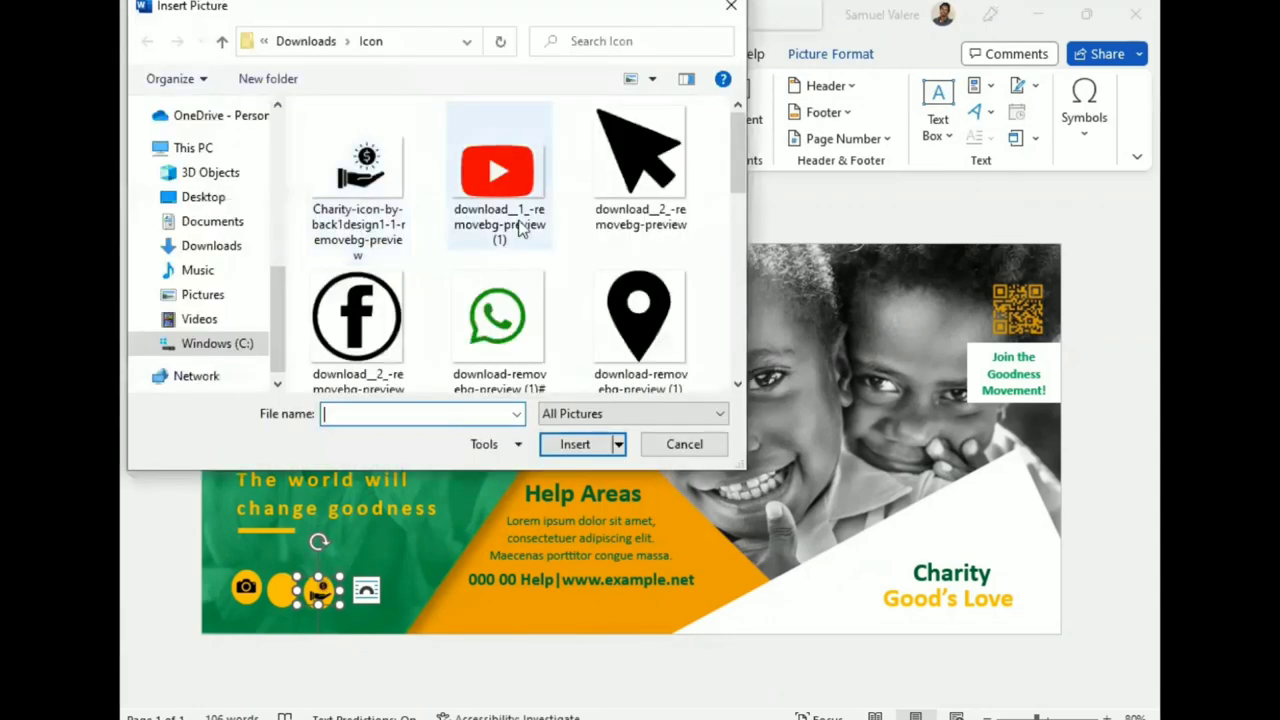
pyautogui.scroll(-2, 515, 235)
pyautogui.scroll(-2, 515, 235)
pyautogui.doubleClick(357, 175)
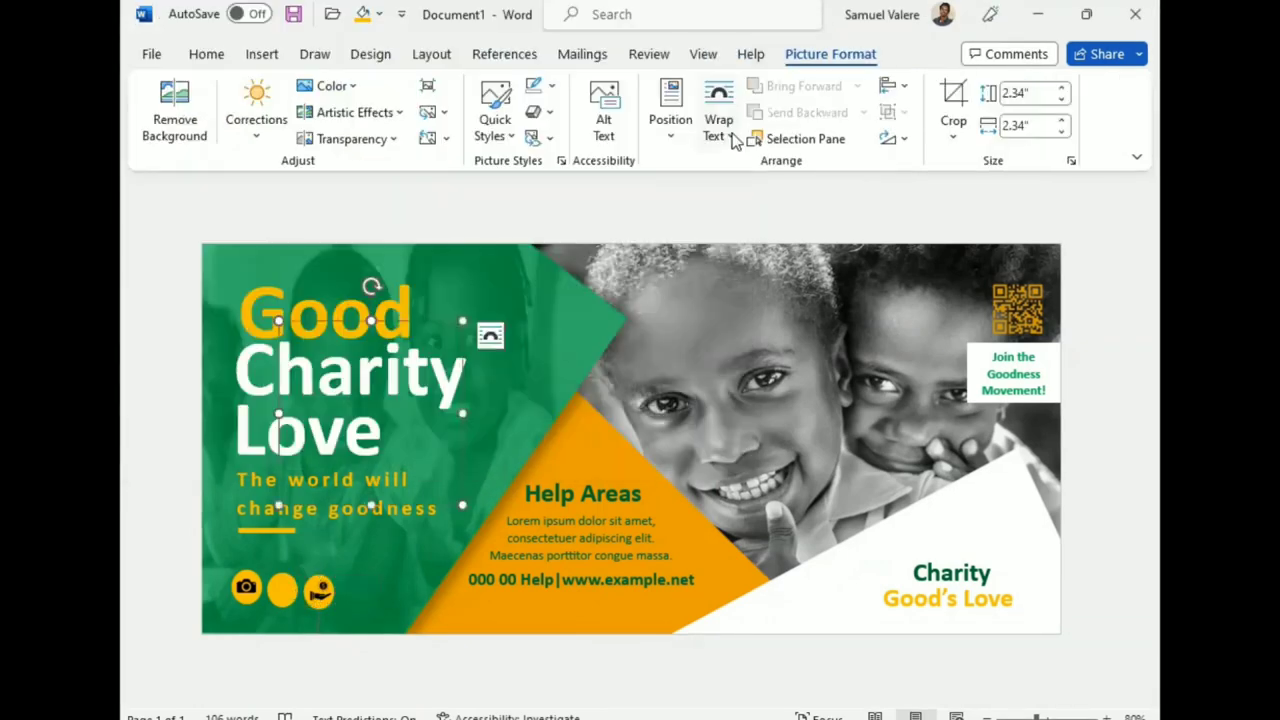
pyautogui.click(733, 138)
pyautogui.click(766, 343)
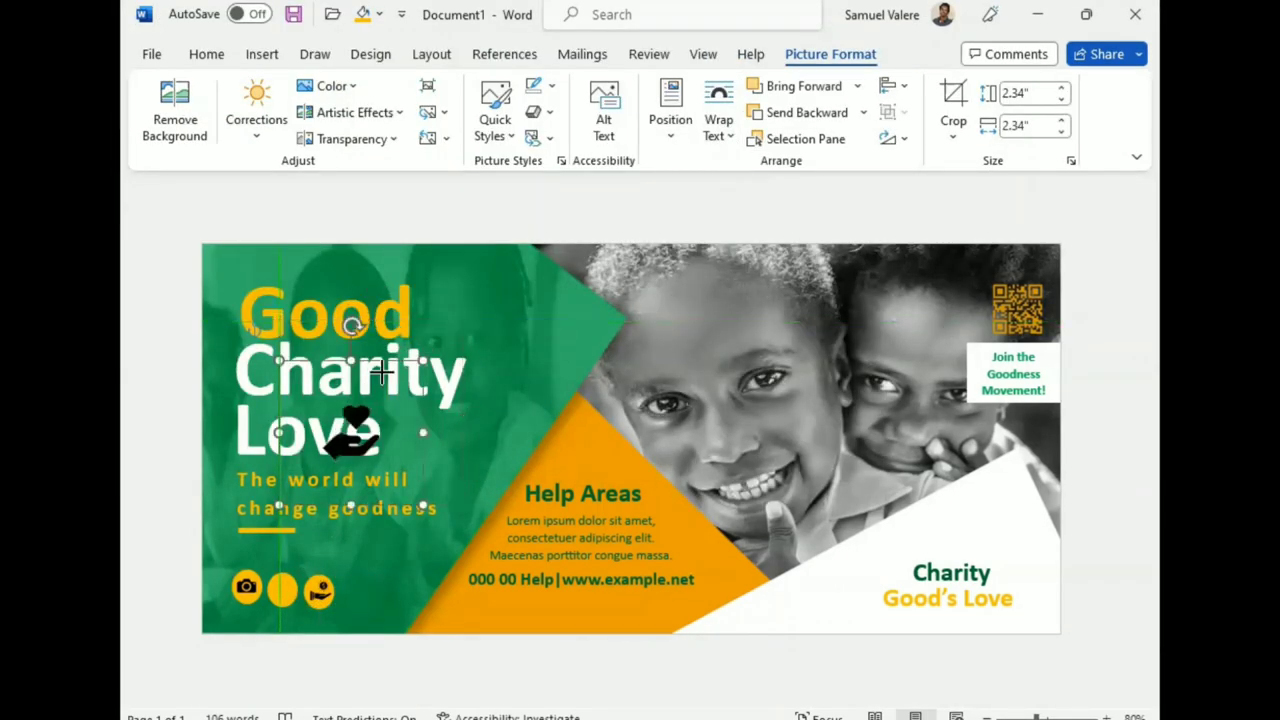
# Step: Size the hand-and-heart icon to about half an inch and place it on the middle circle
pyautogui.moveTo(423, 359)
pyautogui.mouseDown()
pyautogui.moveTo(319, 465)
pyautogui.moveTo(275, 575)
pyautogui.mouseUp()
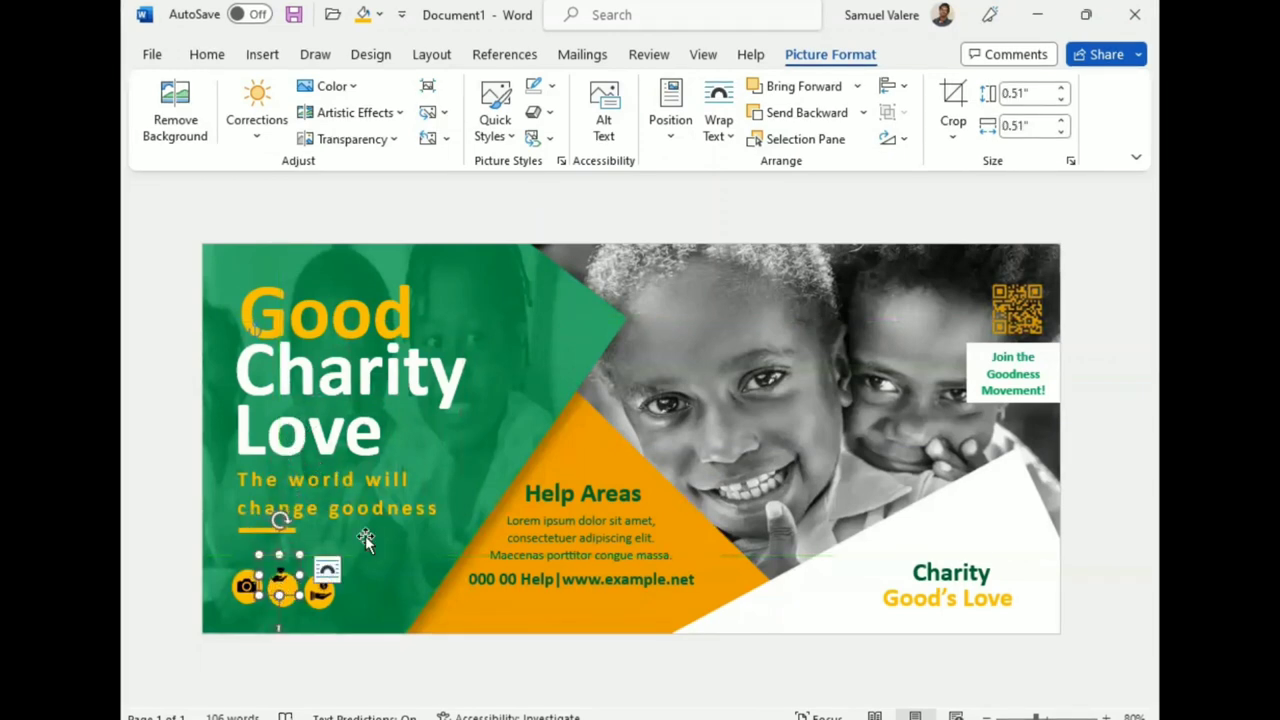
pyautogui.press('Down')
pyautogui.press('Down')
pyautogui.press('Down')
pyautogui.press('Down')
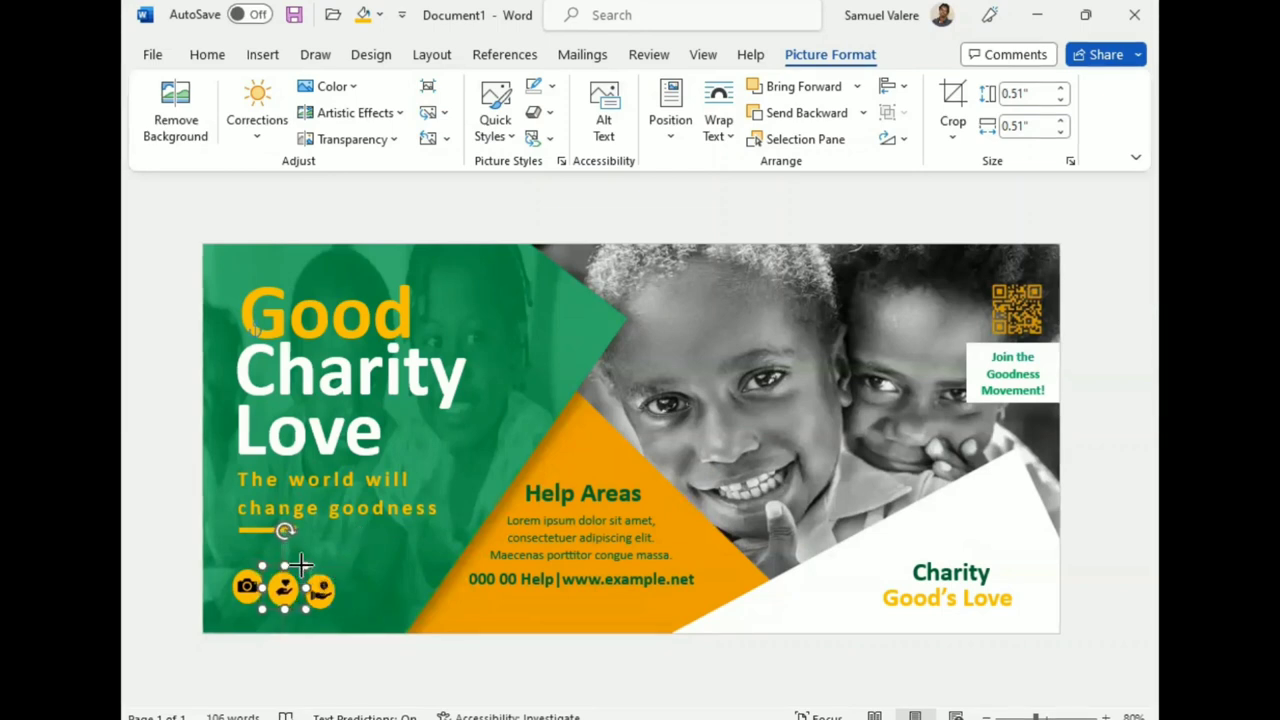
pyautogui.moveTo(300, 568); pyautogui.dragTo(312, 570)
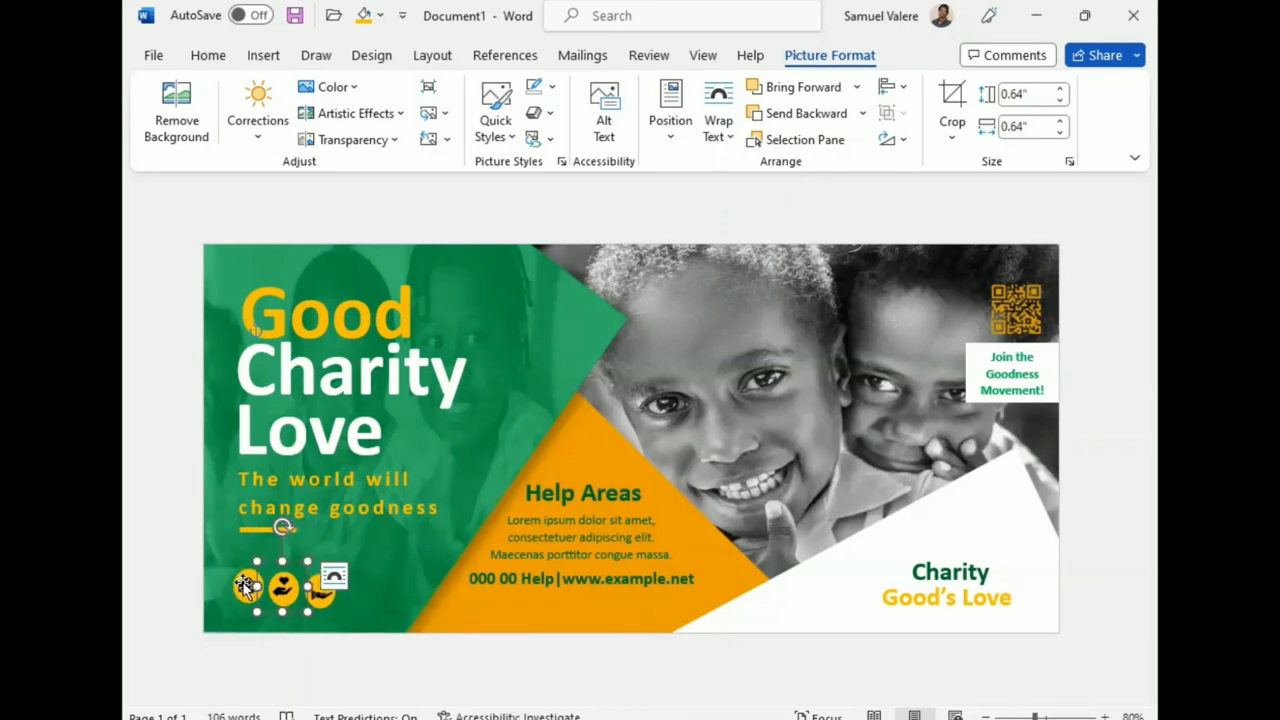
# Step: Realign the right-hand icon on its circle, then select the orange shape behind Help Areas
pyautogui.click(246, 587)
pyautogui.click(321, 598)
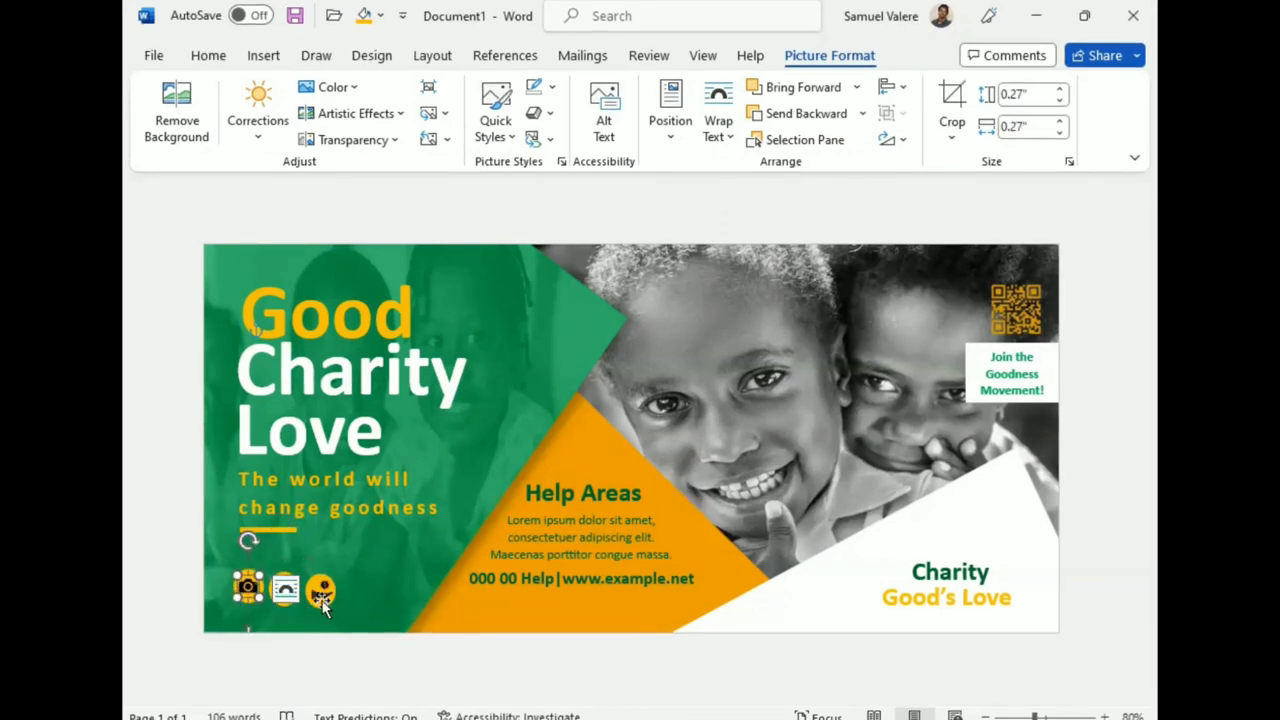
pyautogui.moveTo(321, 598); pyautogui.dragTo(341, 578)
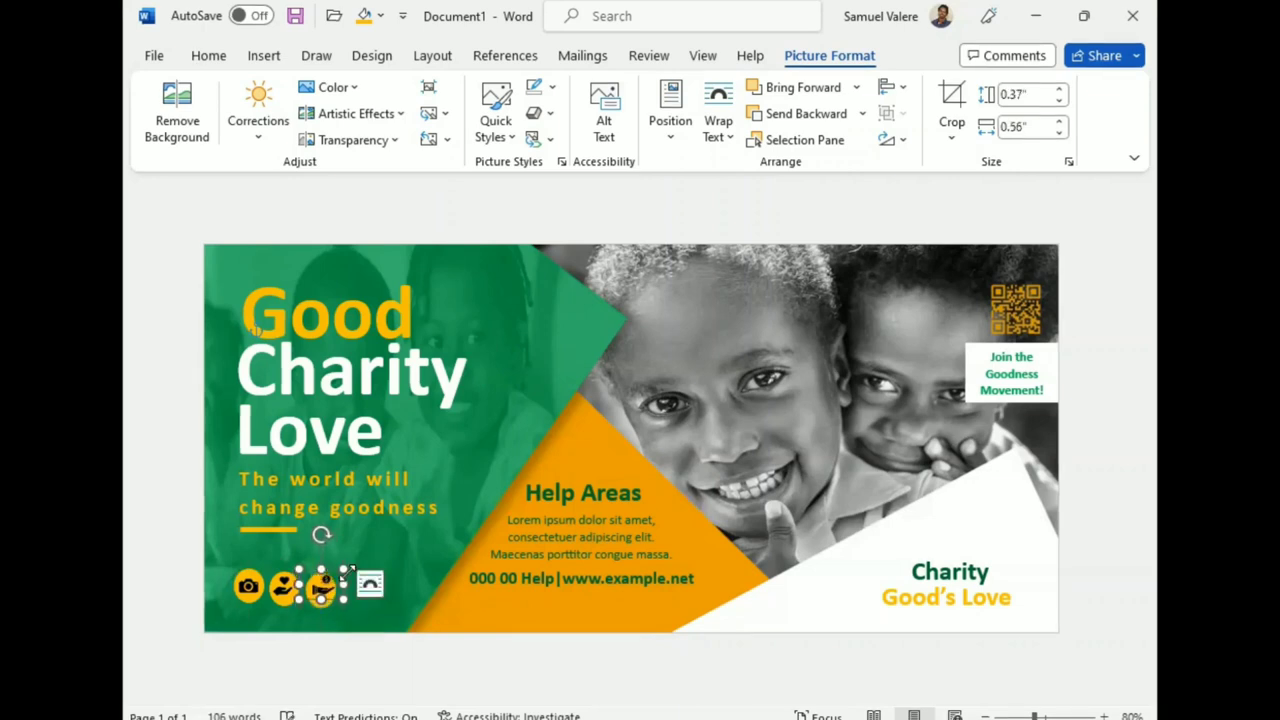
pyautogui.moveTo(343, 574); pyautogui.dragTo(340, 576)
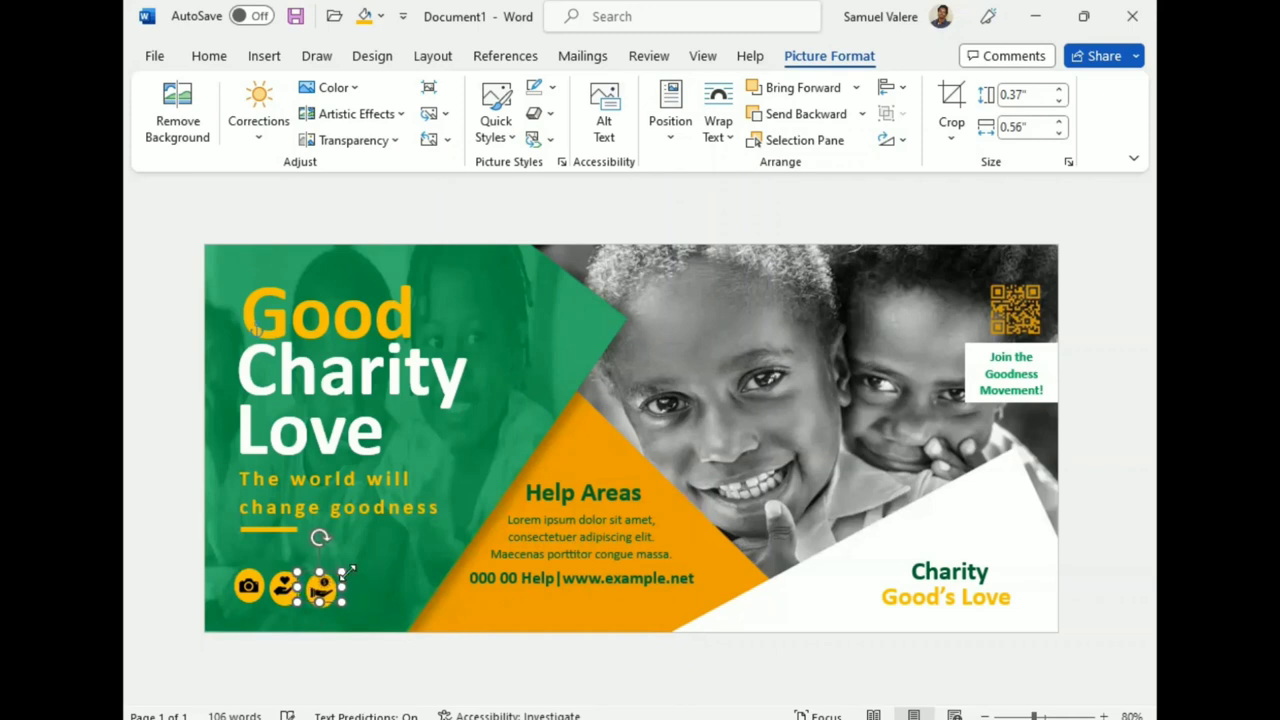
pyautogui.click(805, 495)
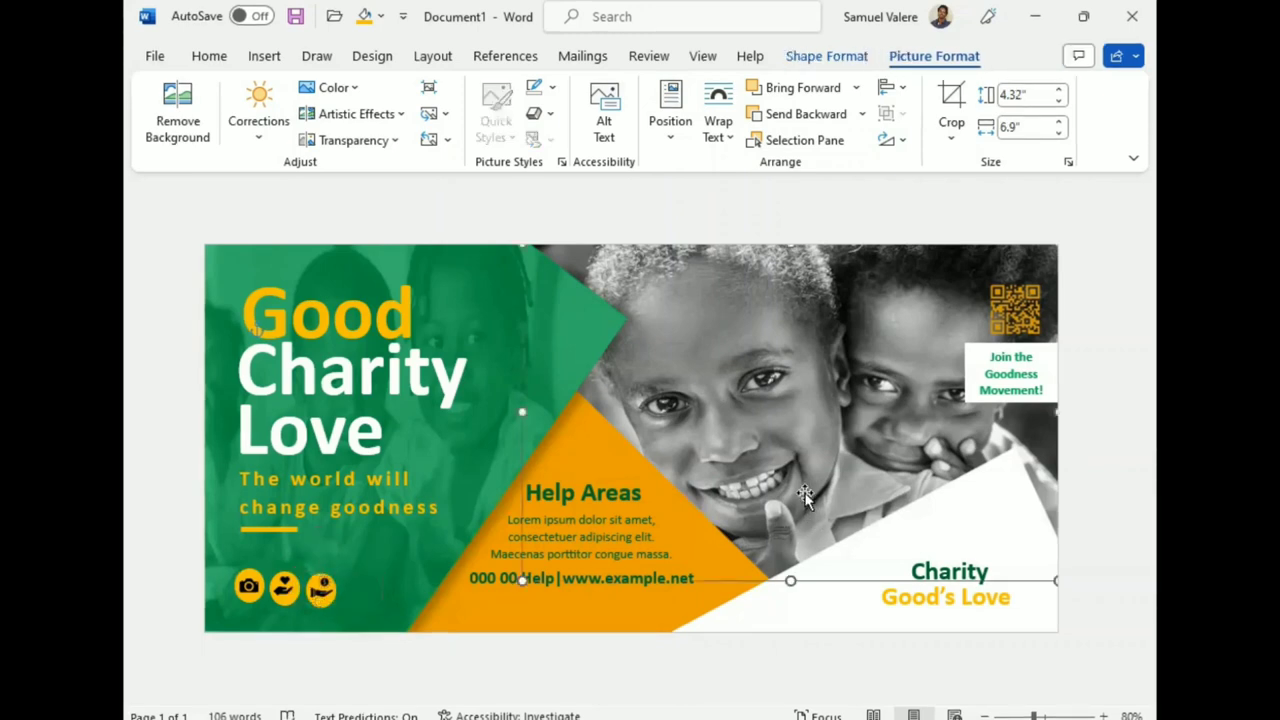
pyautogui.click(285, 608)
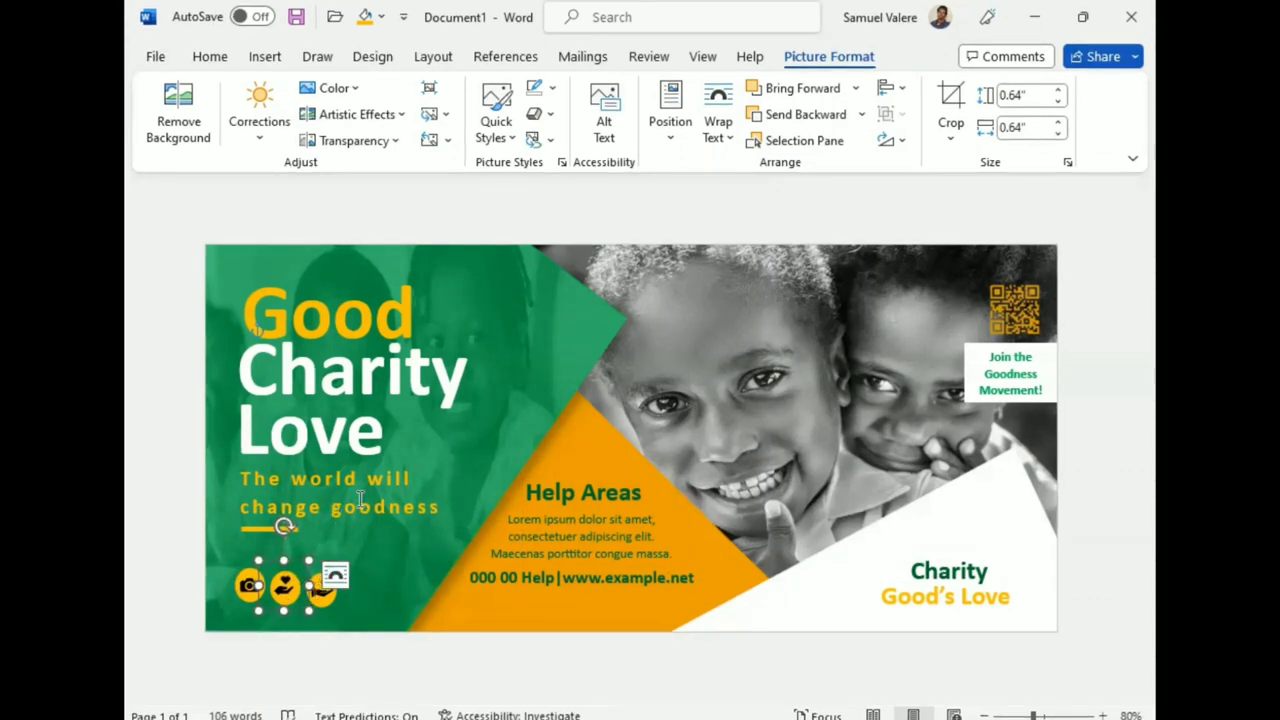
pyautogui.click(726, 568)
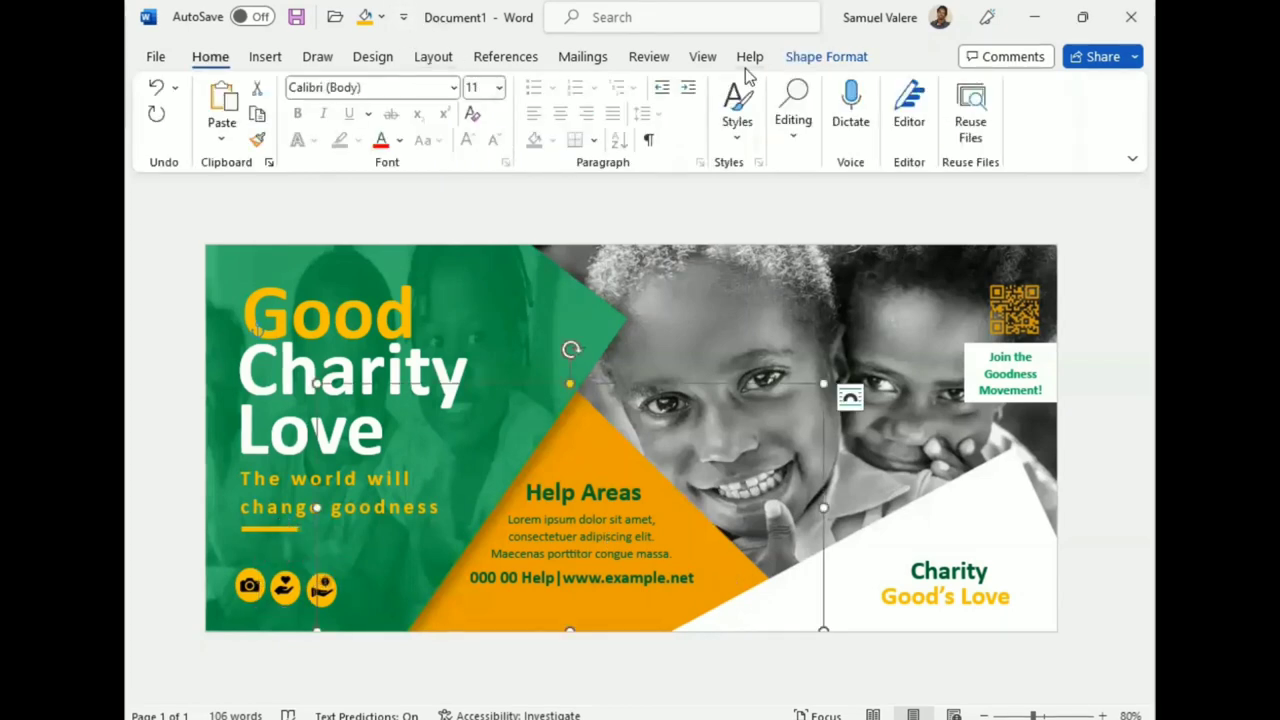
# Step: Darken the fill of the orange shape behind Help Areas using a custom colour
pyautogui.click(822, 58)
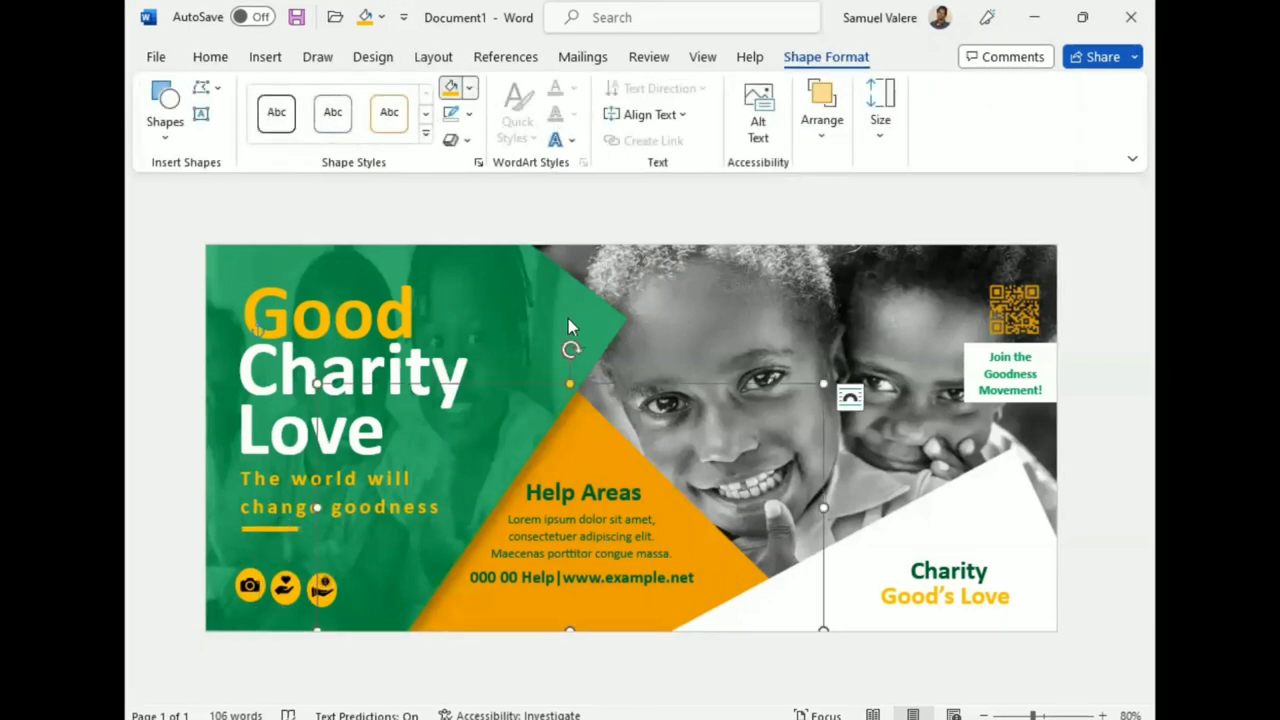
pyautogui.click(469, 88)
pyautogui.click(554, 399)
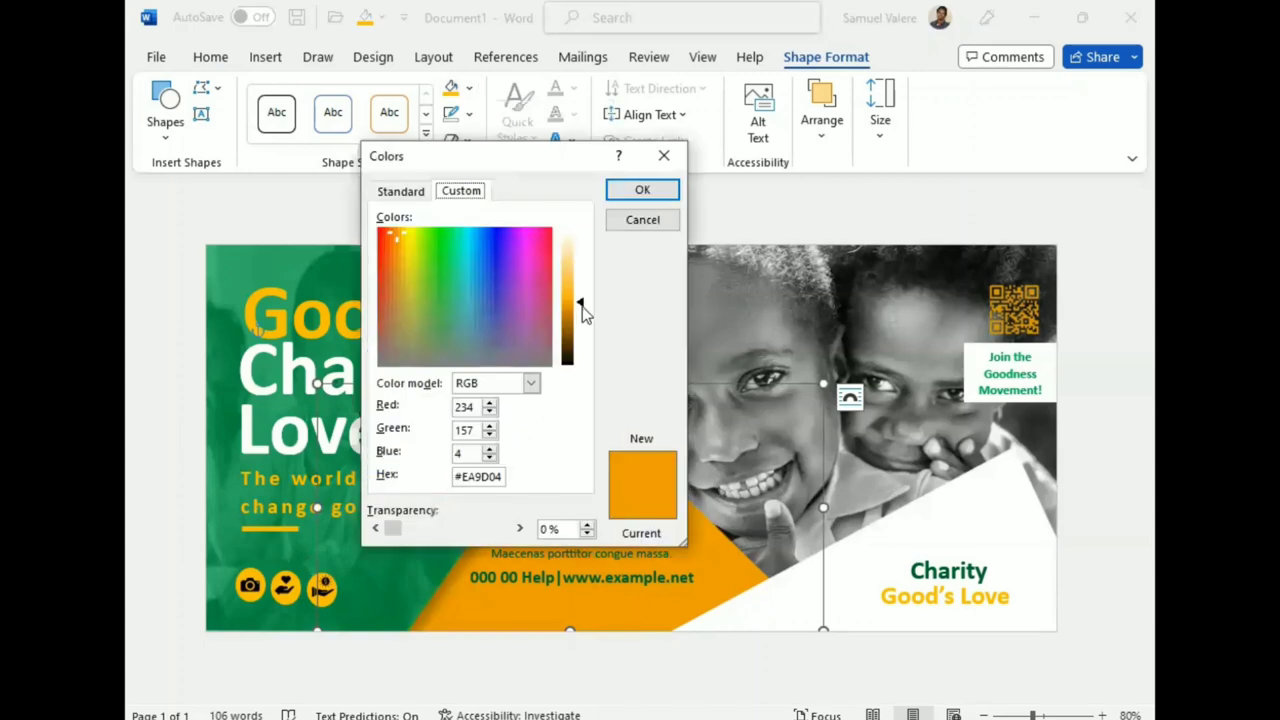
pyautogui.moveTo(582, 306); pyautogui.dragTo(583, 316)
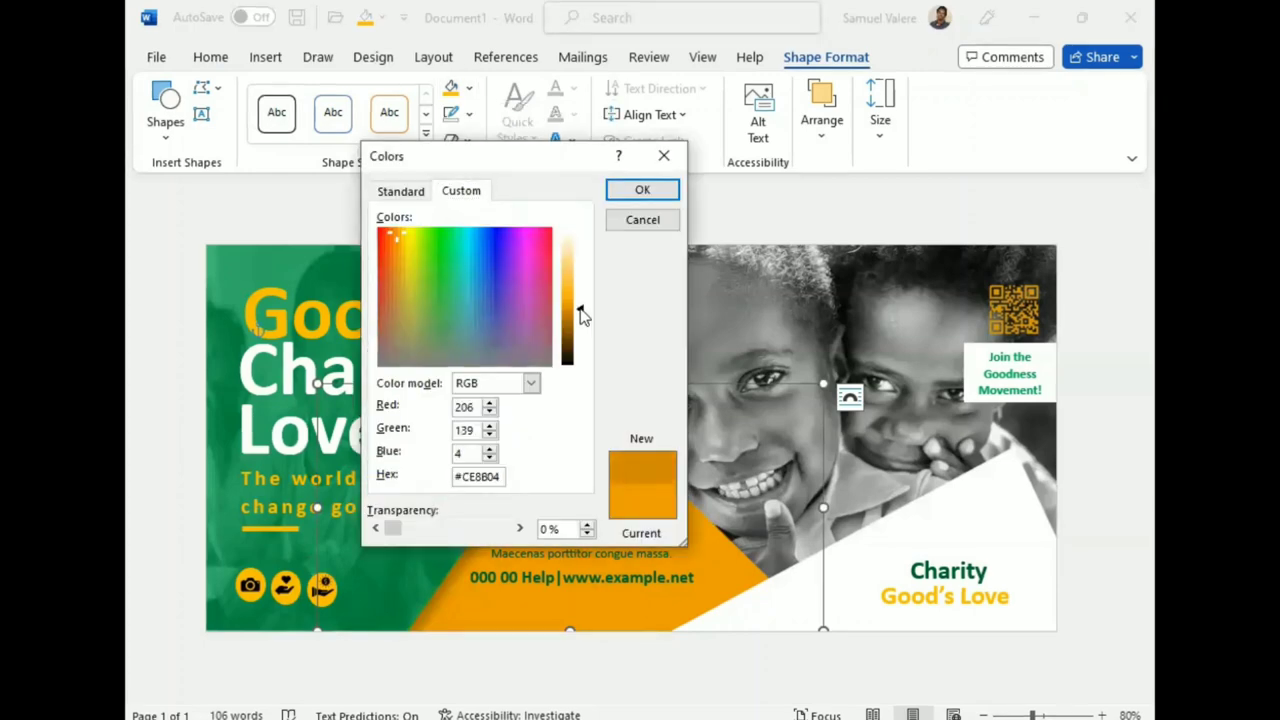
pyautogui.click(644, 190)
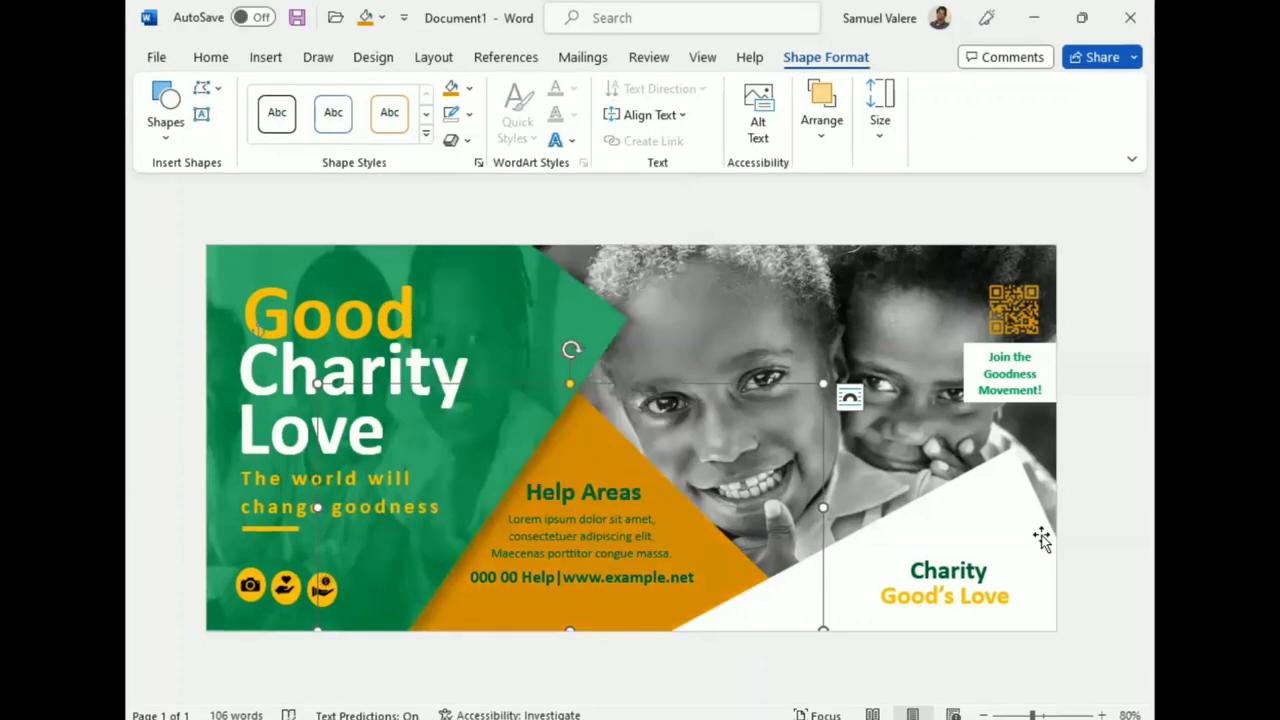
pyautogui.click(1106, 510)
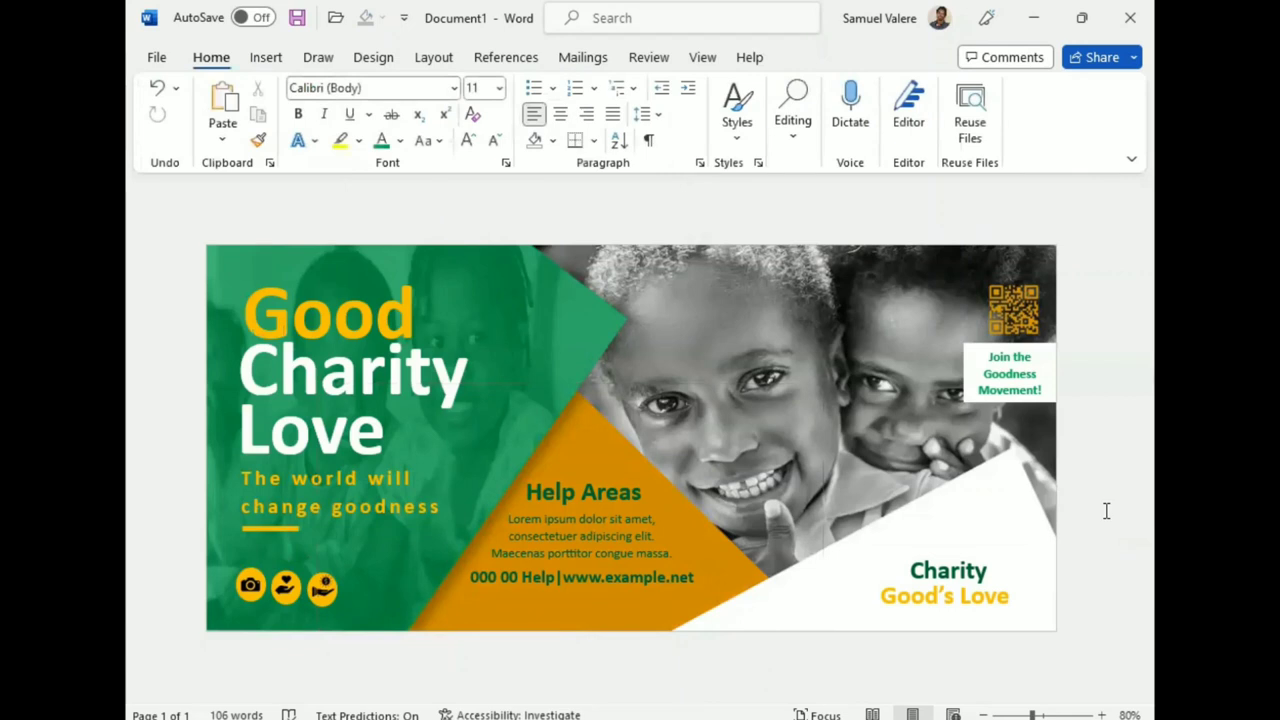
# Step: Colour the 'Good's Love' text a darker gold
pyautogui.tripleClick(961, 597)
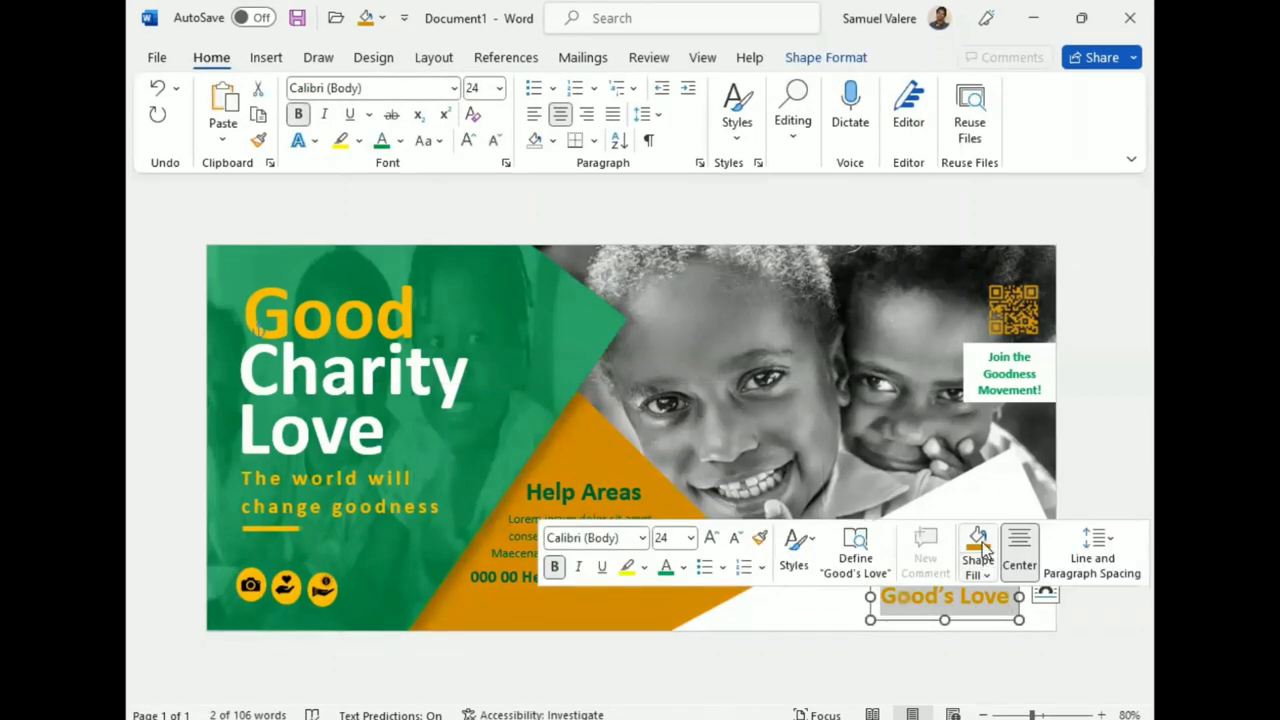
pyautogui.click(799, 59)
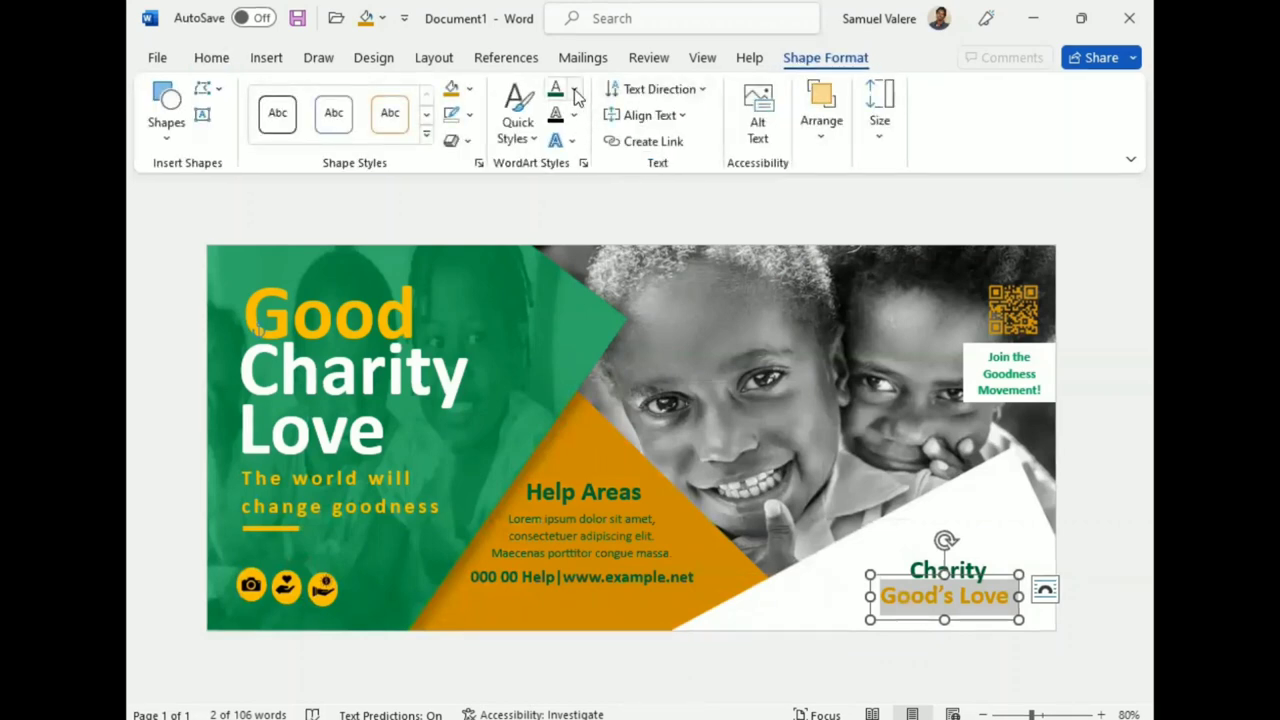
pyautogui.click(574, 89)
pyautogui.click(555, 366)
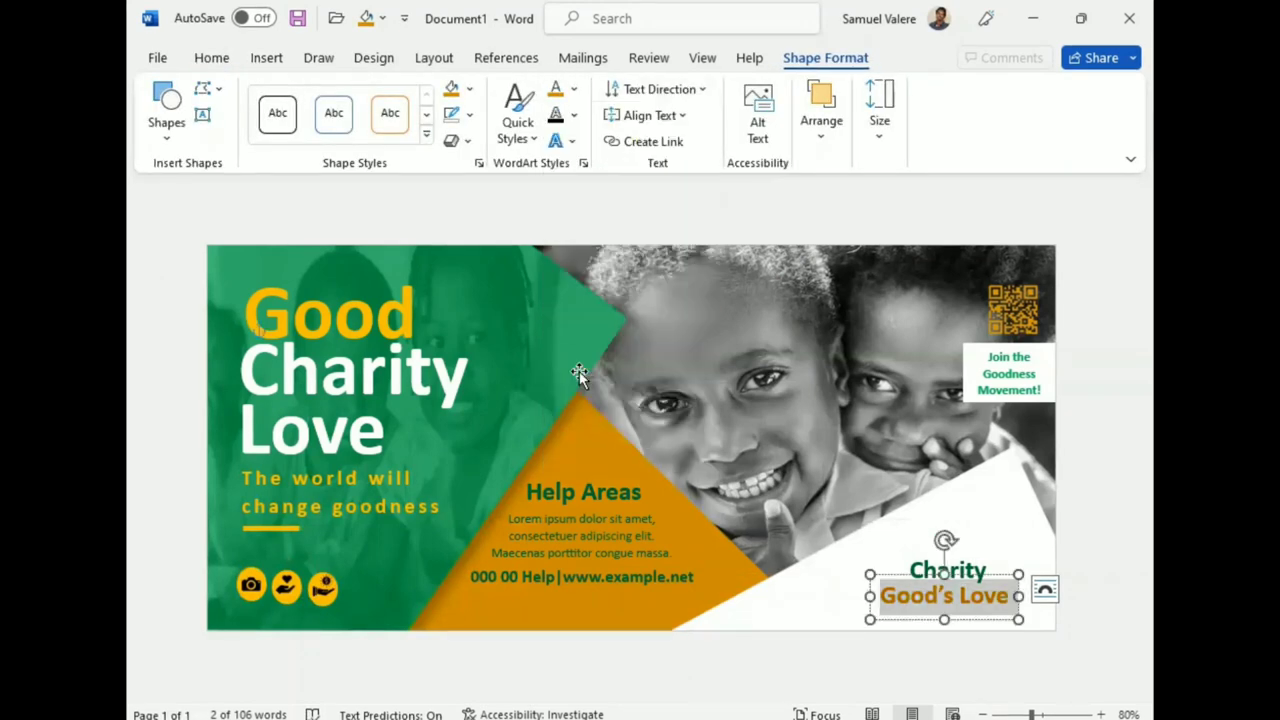
pyautogui.click(1121, 416)
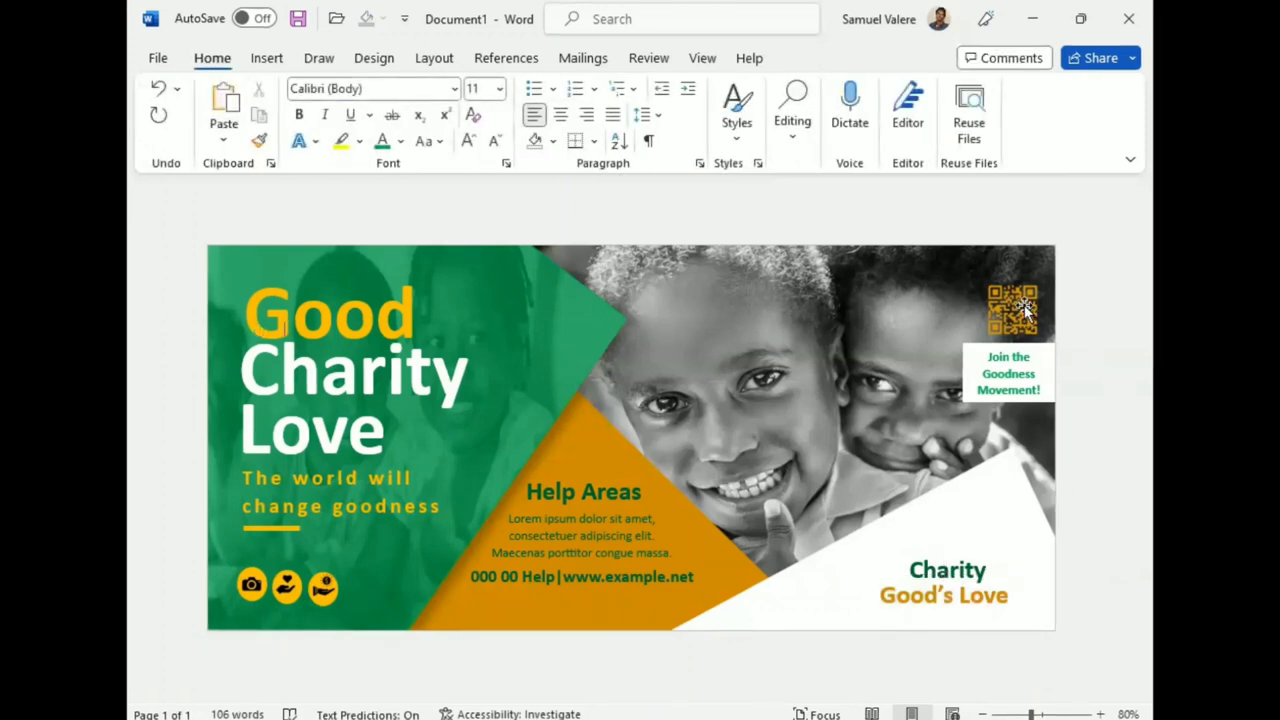
# Step: Insert the colourful heart logo, float it in front of text and position it just above 'Charity'
pyautogui.click(267, 58)
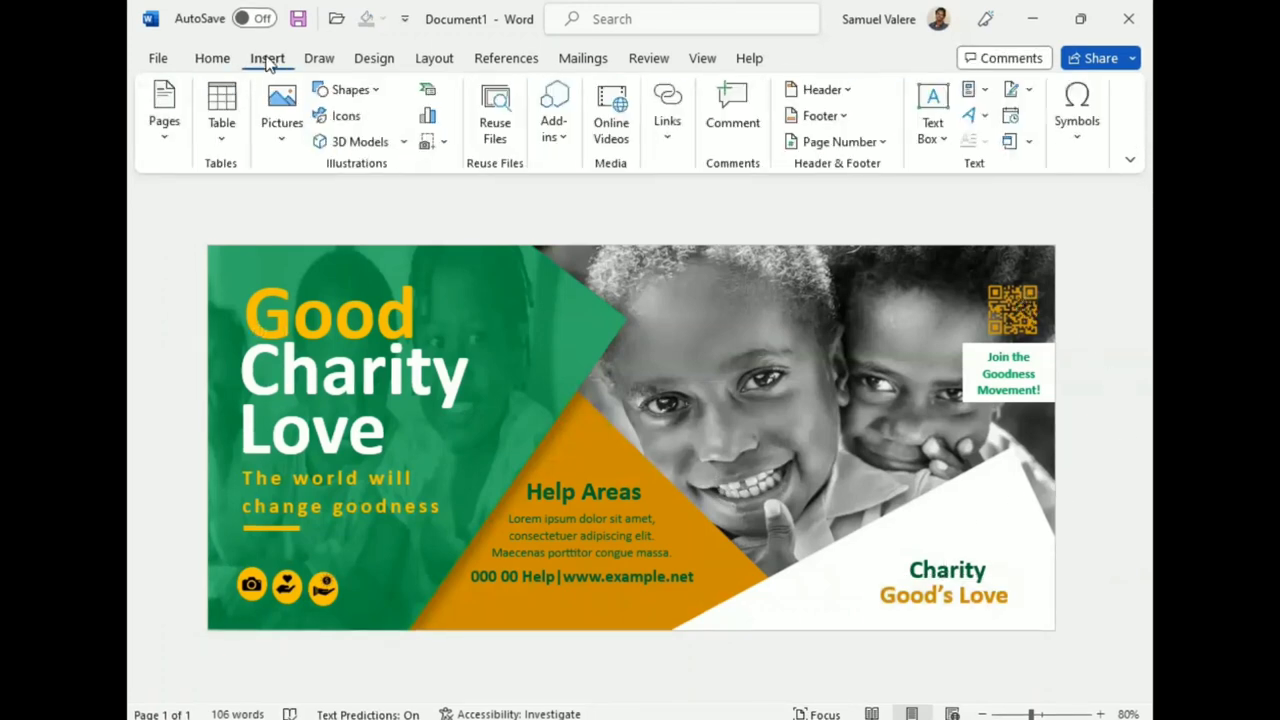
pyautogui.click(286, 130)
pyautogui.click(314, 200)
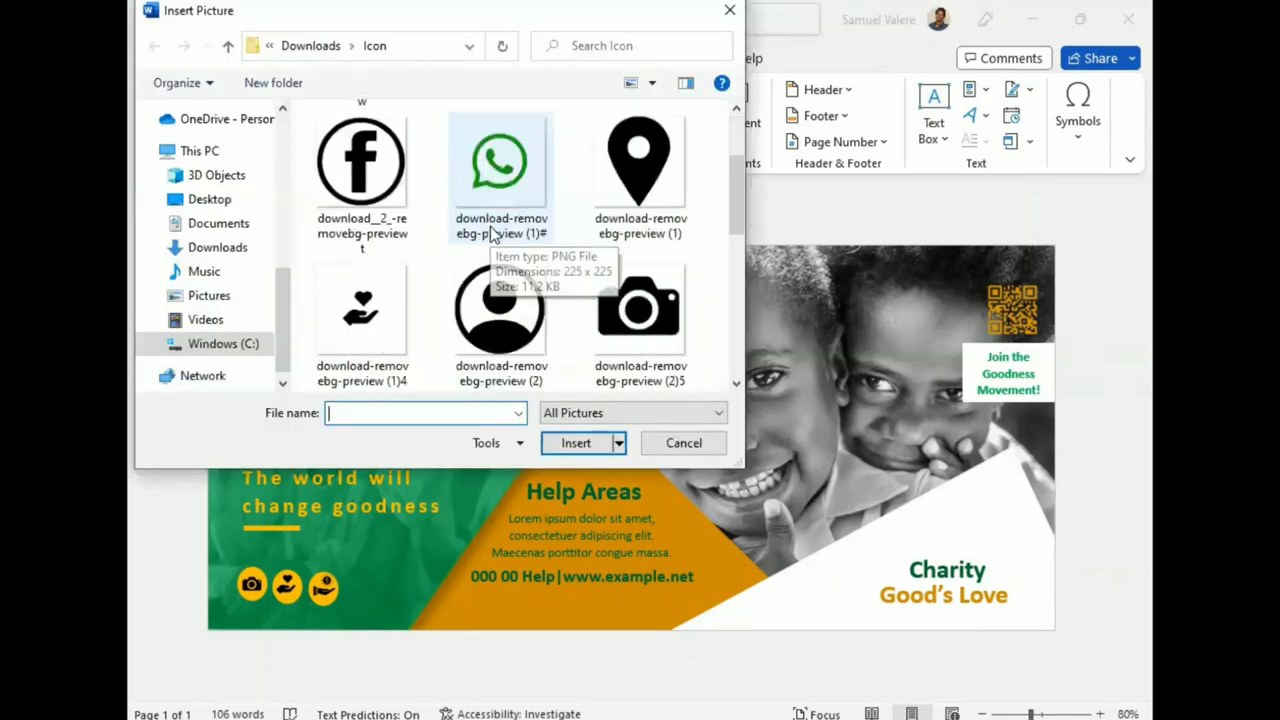
pyautogui.scroll(-3, 490, 225)
pyautogui.click(365, 276)
pyautogui.doubleClick(368, 276)
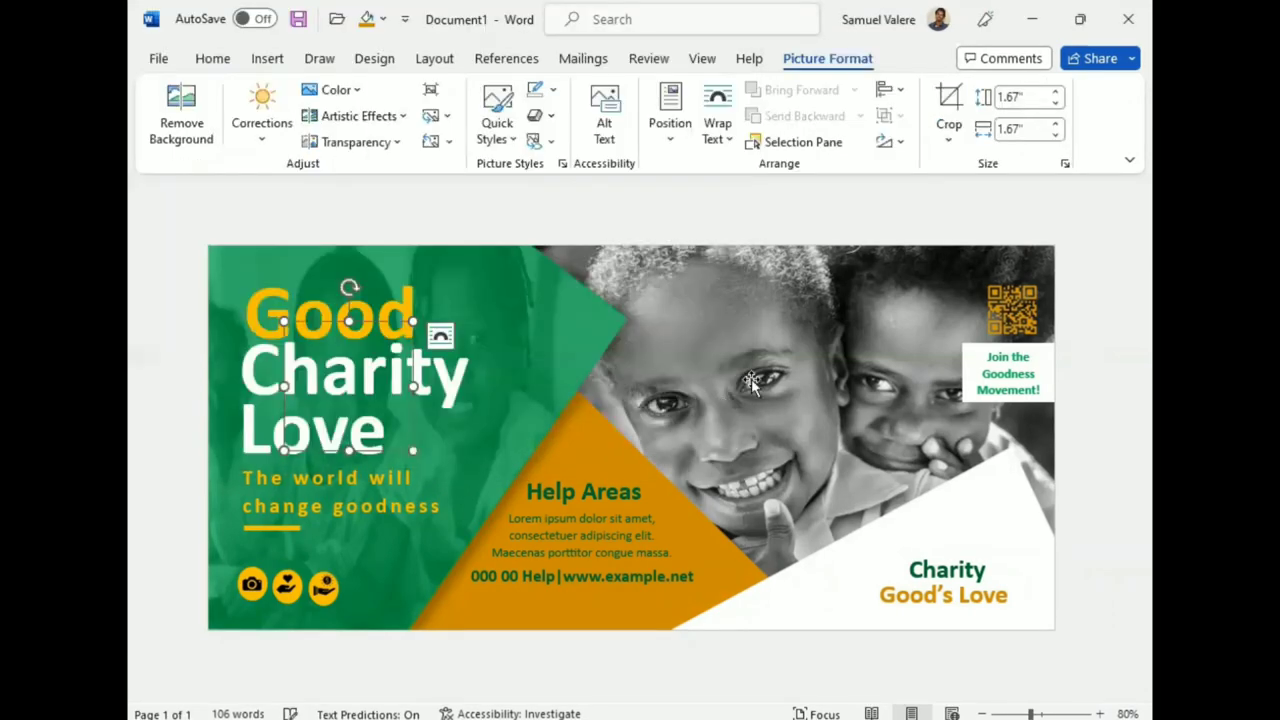
pyautogui.click(717, 125)
pyautogui.click(778, 345)
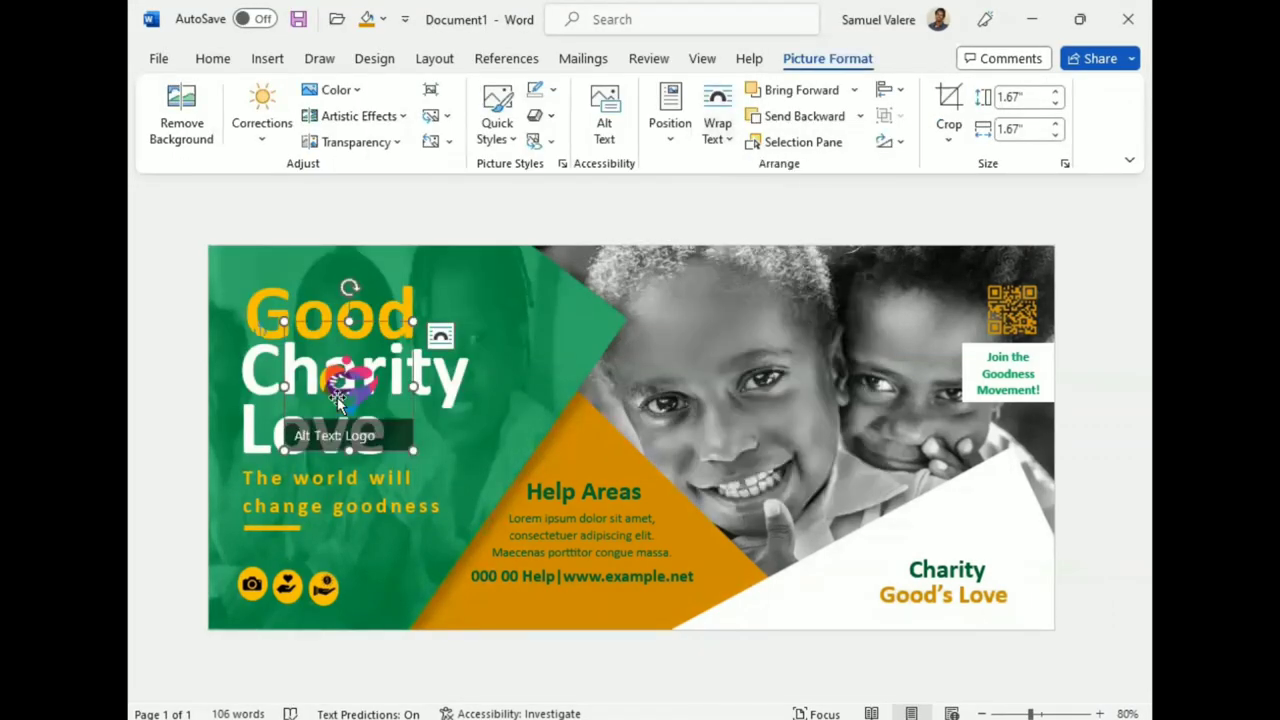
pyautogui.moveTo(345, 380)
pyautogui.mouseDown()
pyautogui.moveTo(975, 500)
pyautogui.moveTo(941, 533)
pyautogui.mouseUp()
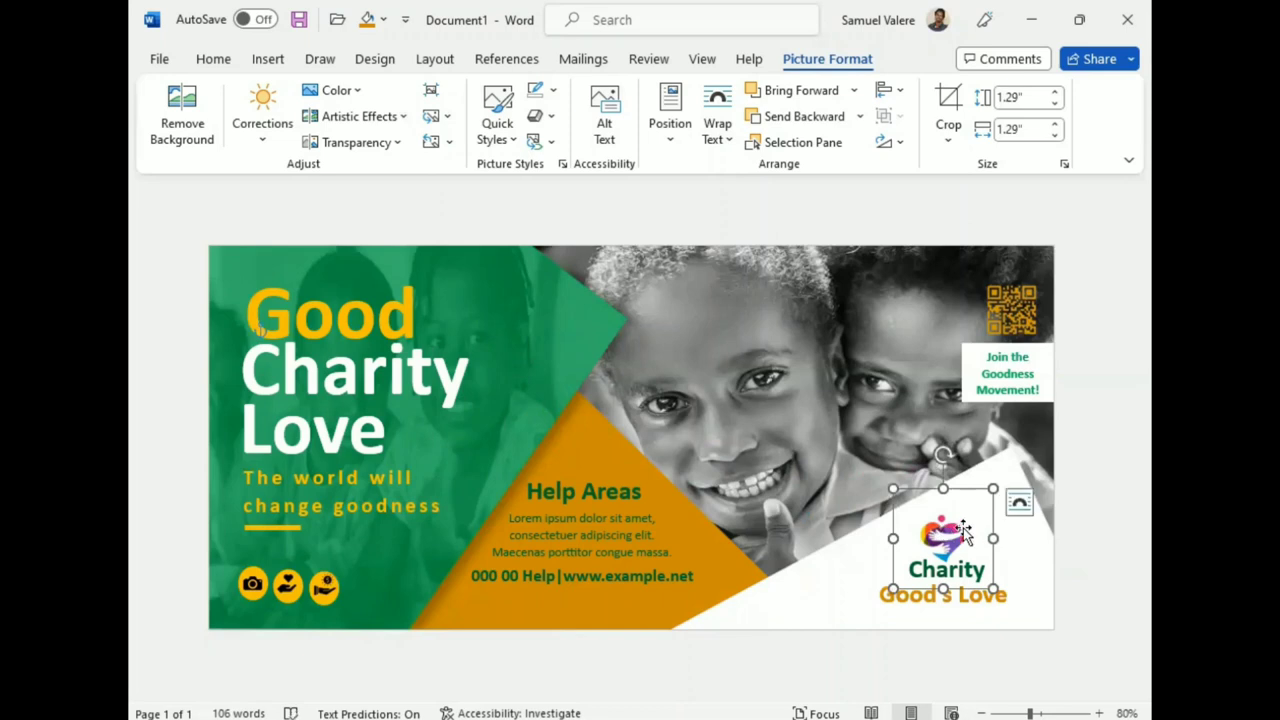
pyautogui.press('Right')
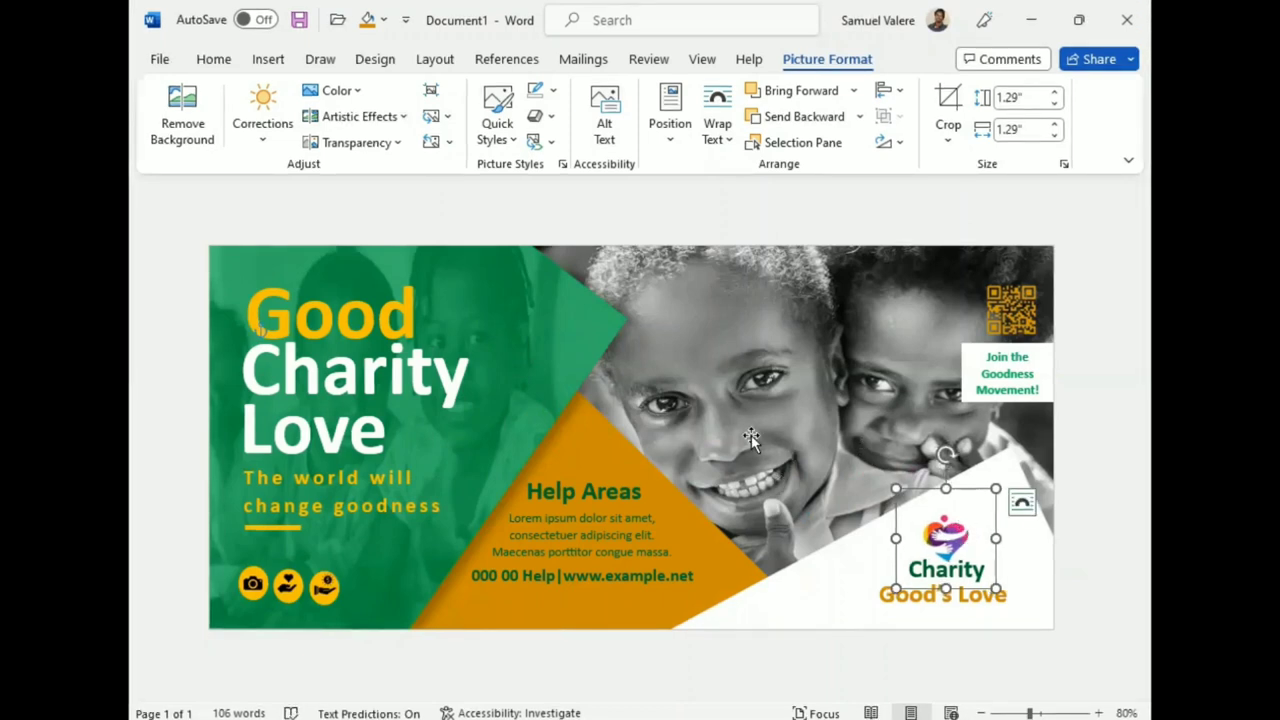
pyautogui.click(266, 60)
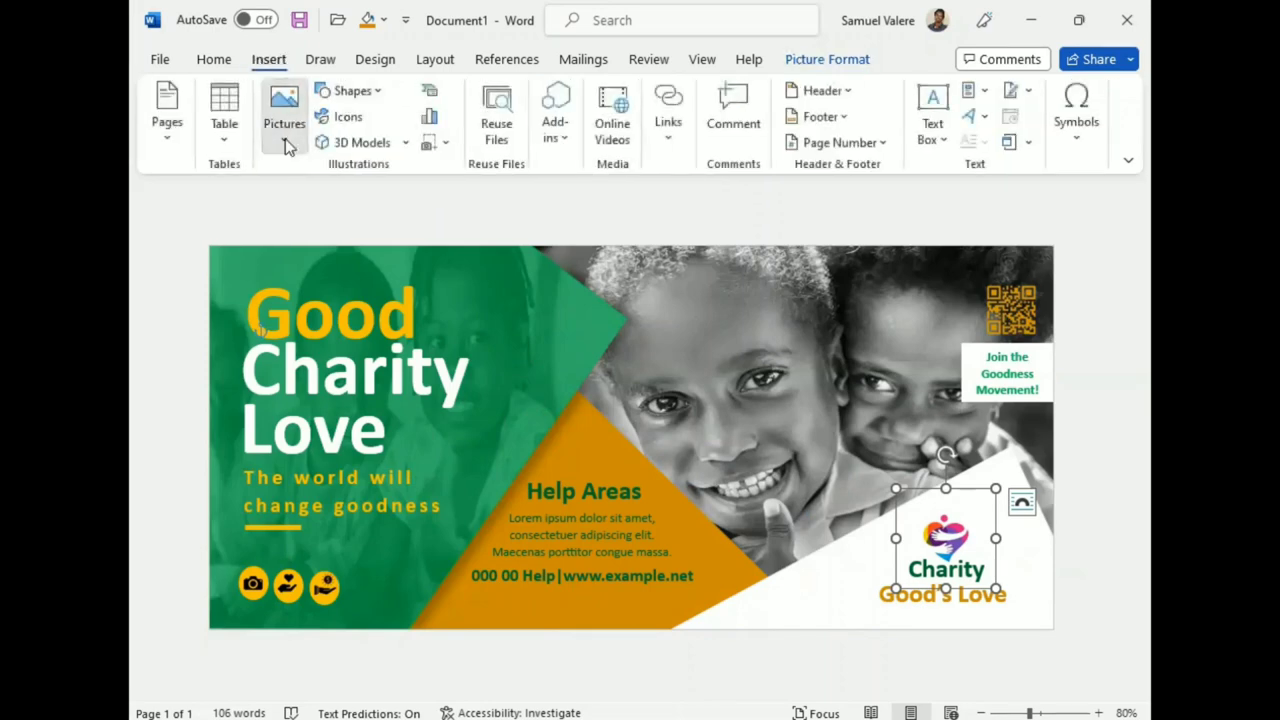
# Step: Insert the T-shirt icon in front of text, shrunk to 1.56 inches
pyautogui.click(286, 141)
pyautogui.click(338, 203)
pyautogui.scroll(-2, 489, 200)
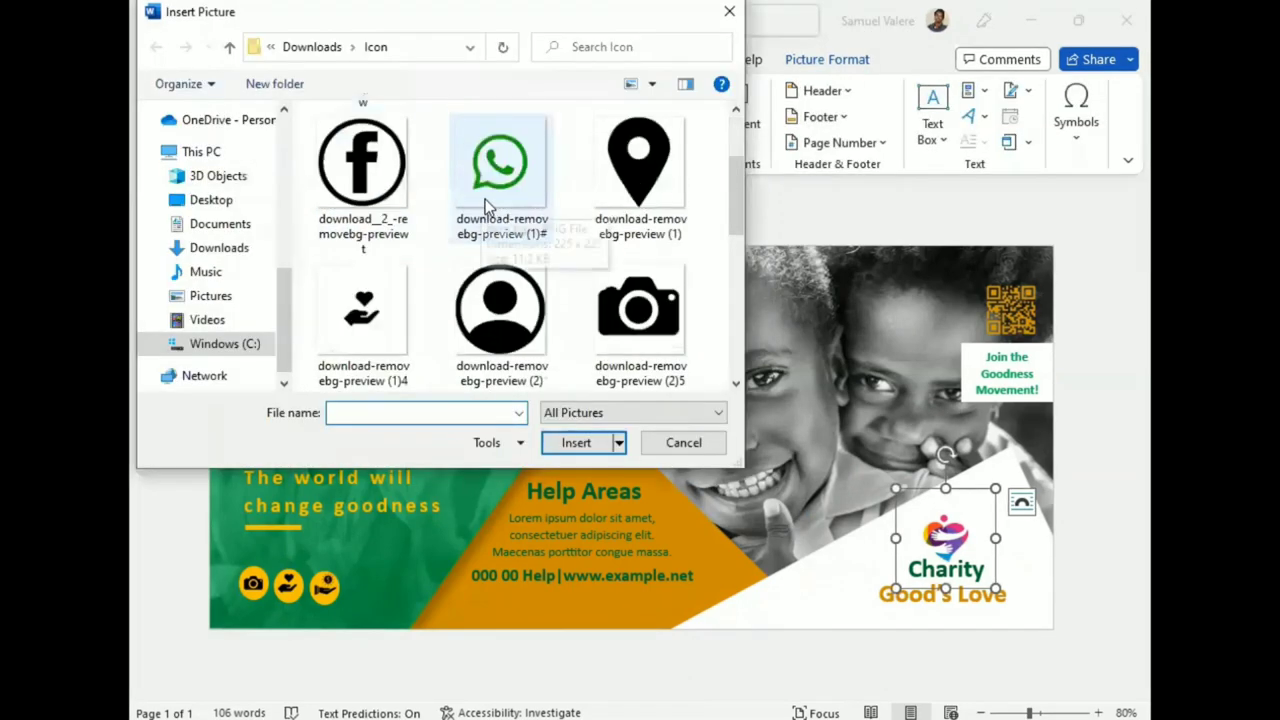
pyautogui.scroll(-3, 510, 300)
pyautogui.click(518, 314)
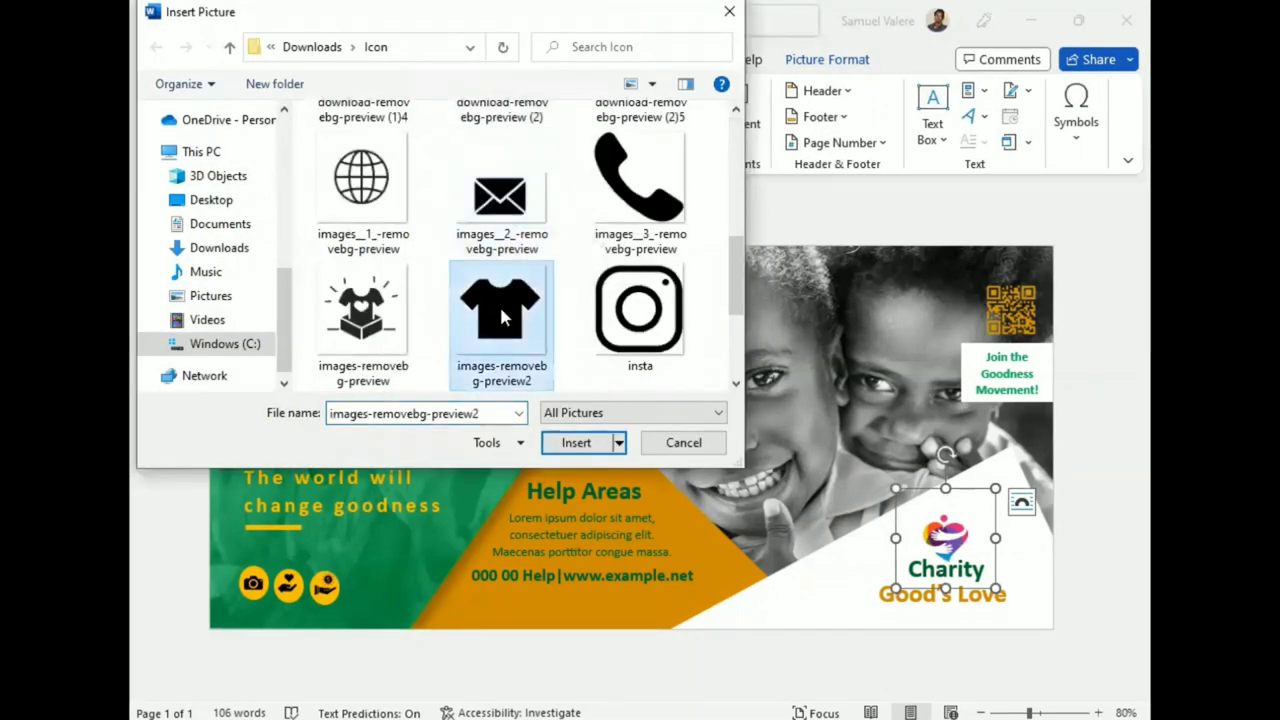
pyautogui.click(576, 442)
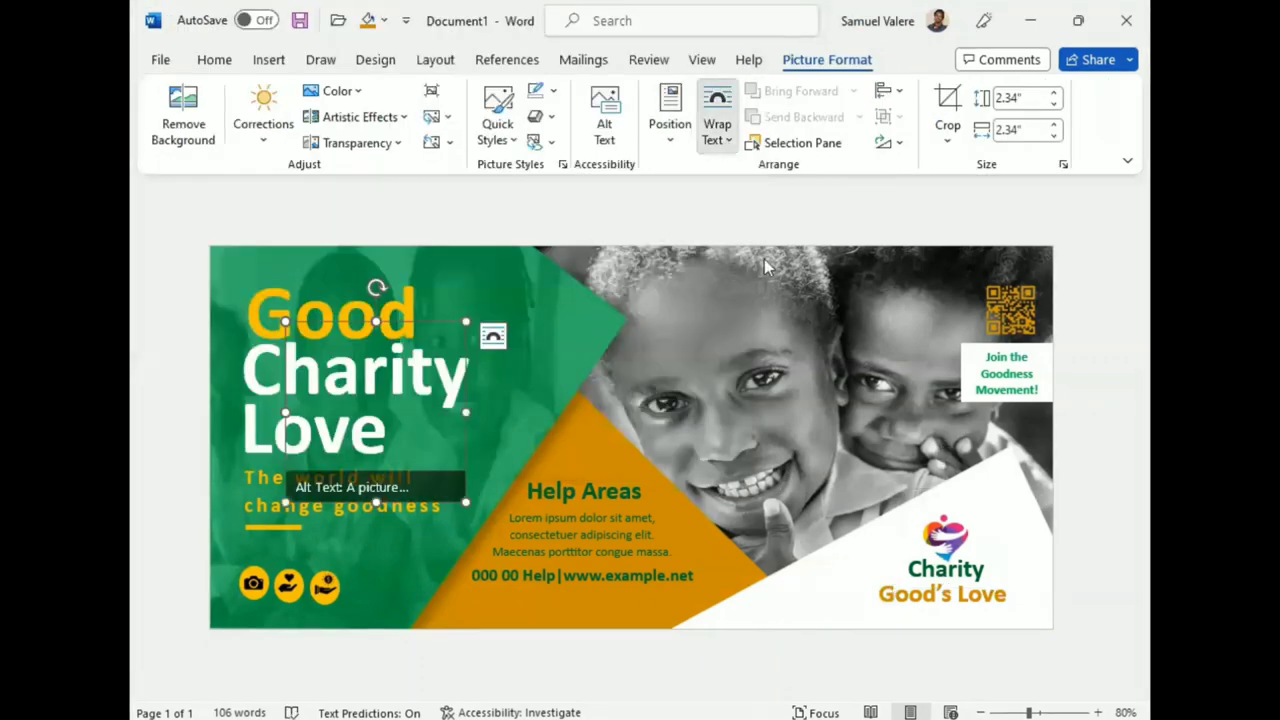
pyautogui.click(766, 343)
pyautogui.moveTo(460, 322); pyautogui.dragTo(401, 382)
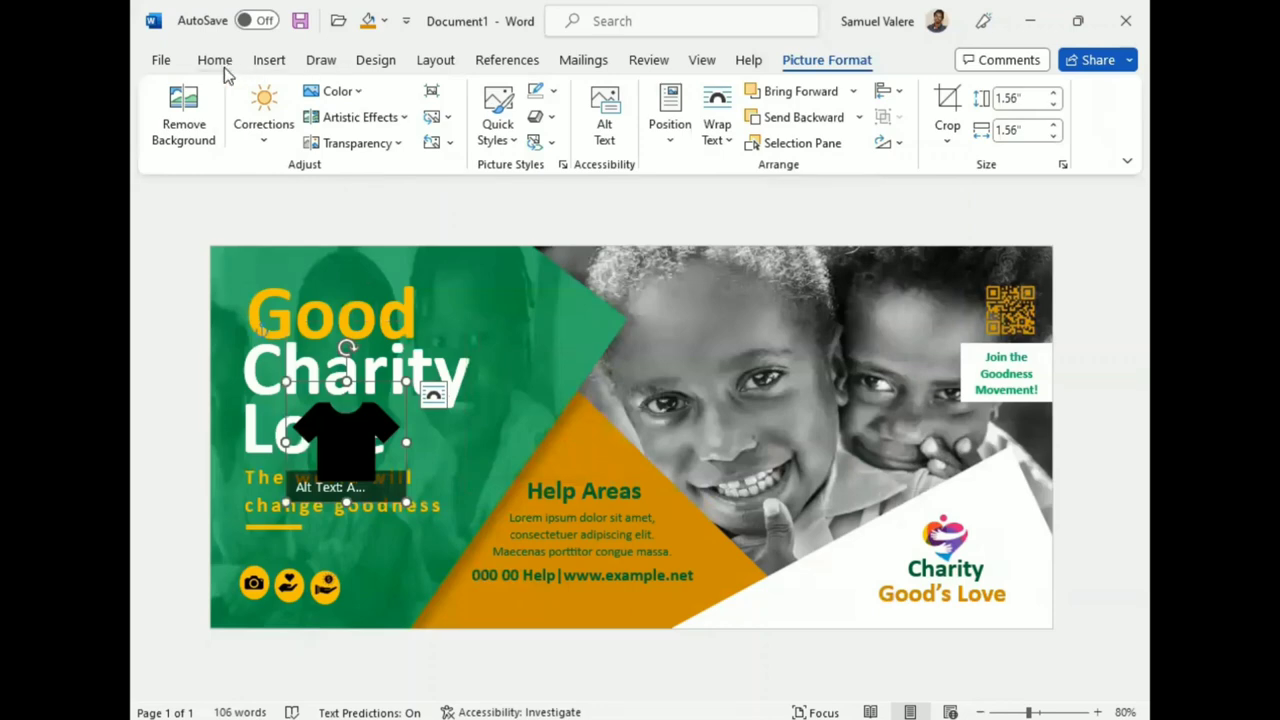
# Step: Draw a yellow-orange circle above the Help Areas triangle
pyautogui.click(268, 60)
pyautogui.click(345, 91)
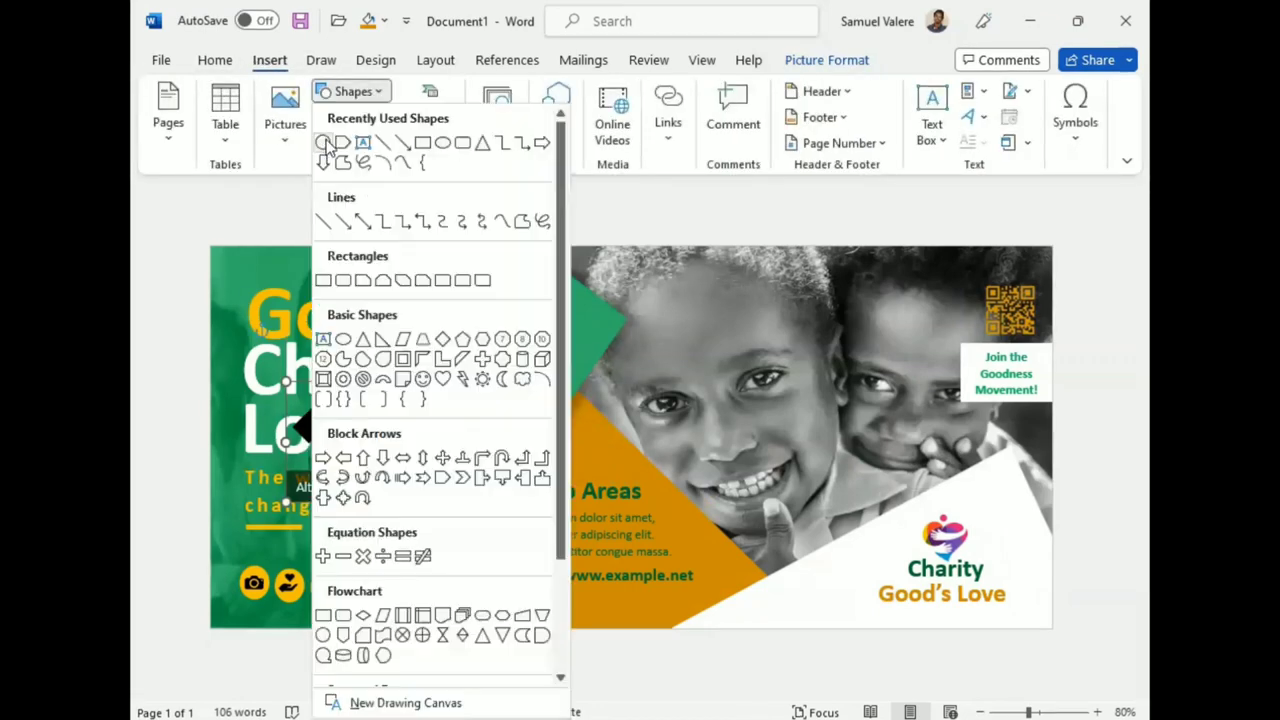
pyautogui.click(325, 143)
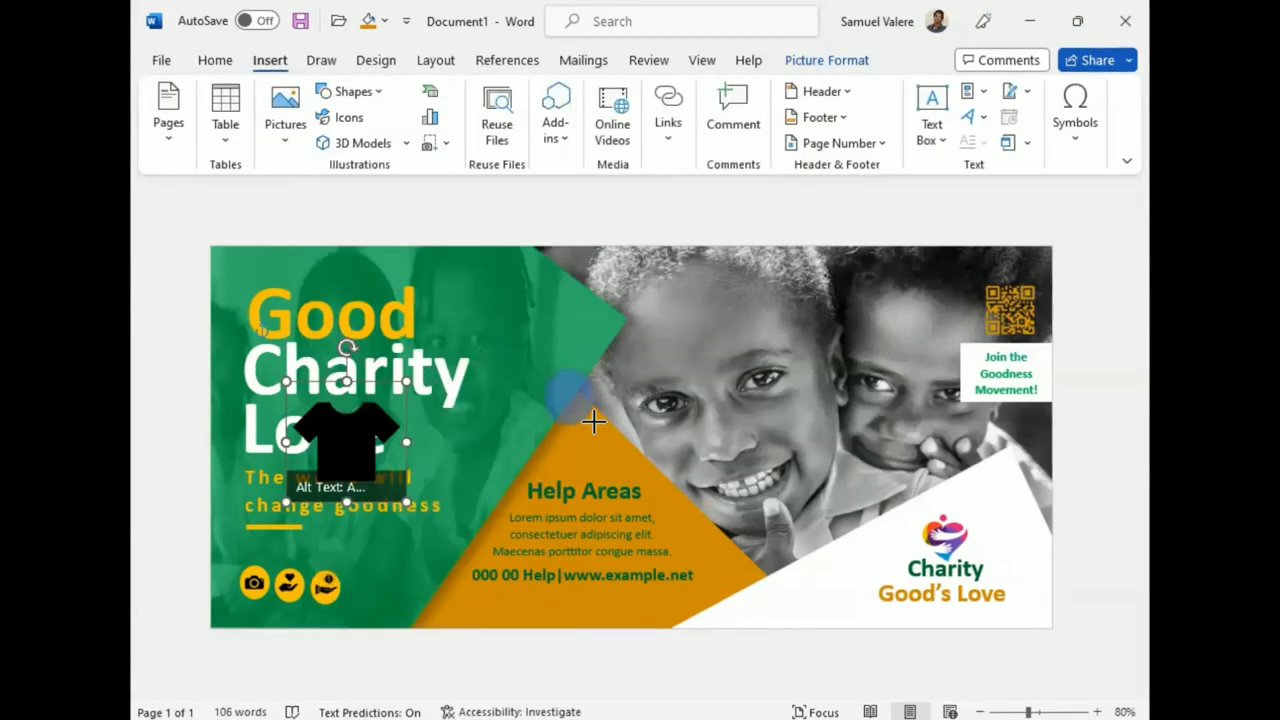
pyautogui.moveTo(593, 421); pyautogui.dragTo(604, 421)
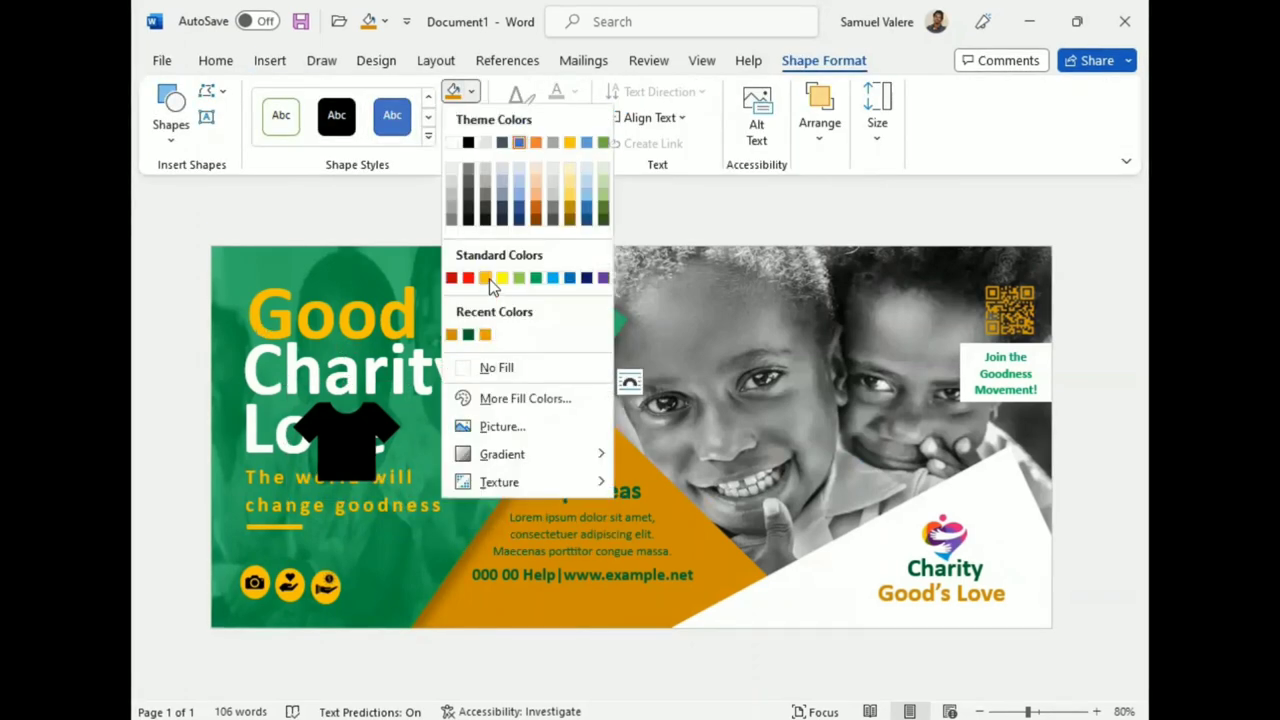
pyautogui.click(487, 279)
# Step: Shrink the T-shirt to about 0.65 inches, bring it forward and centre it on the circle
pyautogui.click(350, 440)
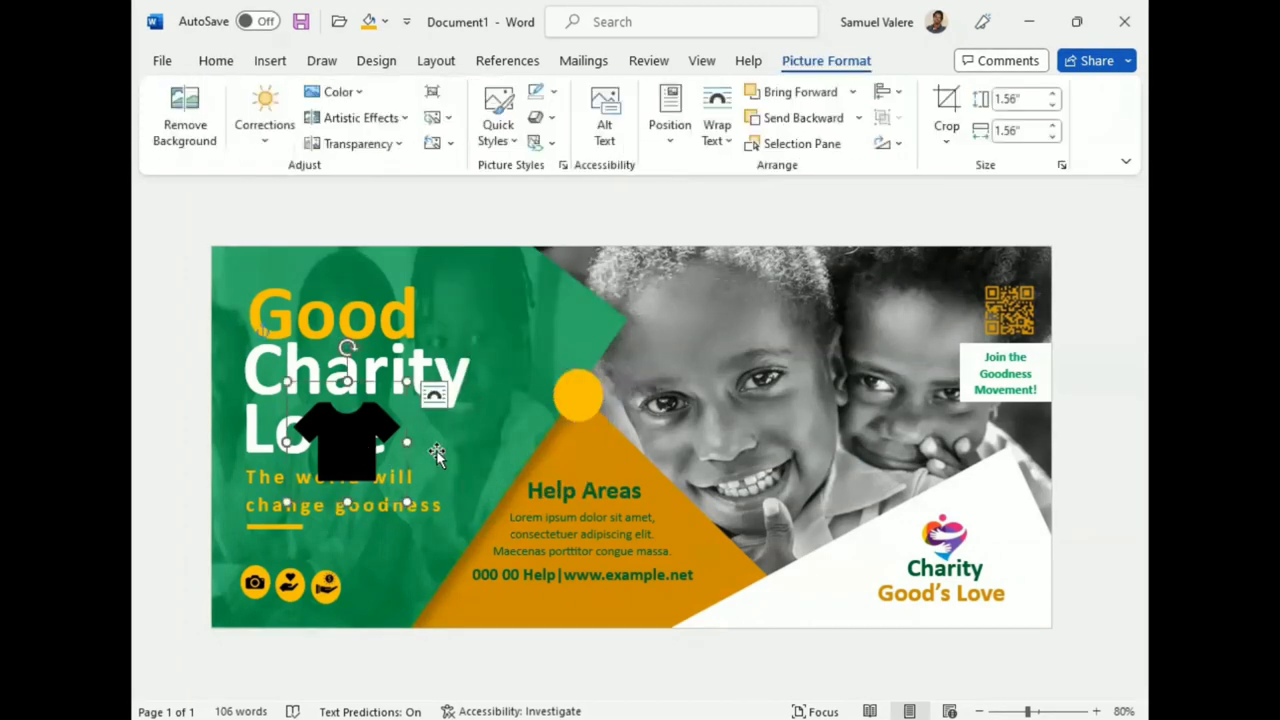
pyautogui.moveTo(372, 445)
pyautogui.mouseDown()
pyautogui.moveTo(585, 388)
pyautogui.moveTo(549, 405)
pyautogui.mouseUp()
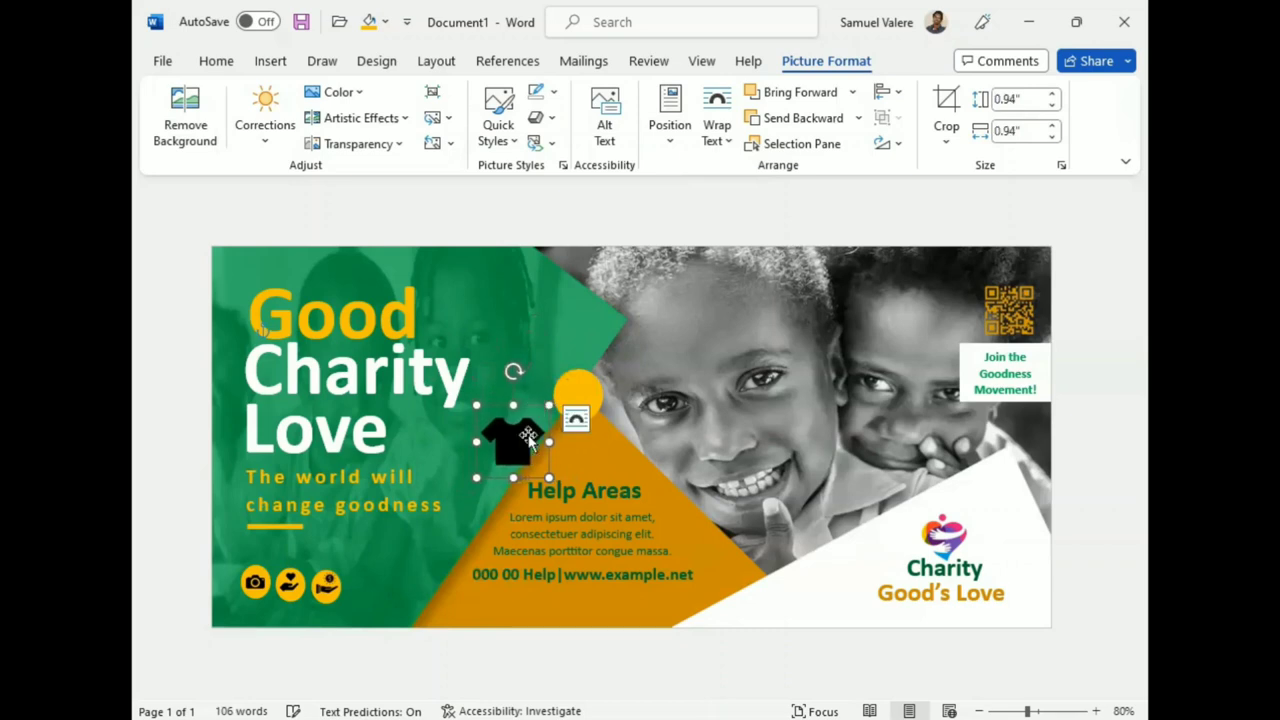
pyautogui.moveTo(516, 449); pyautogui.dragTo(573, 403)
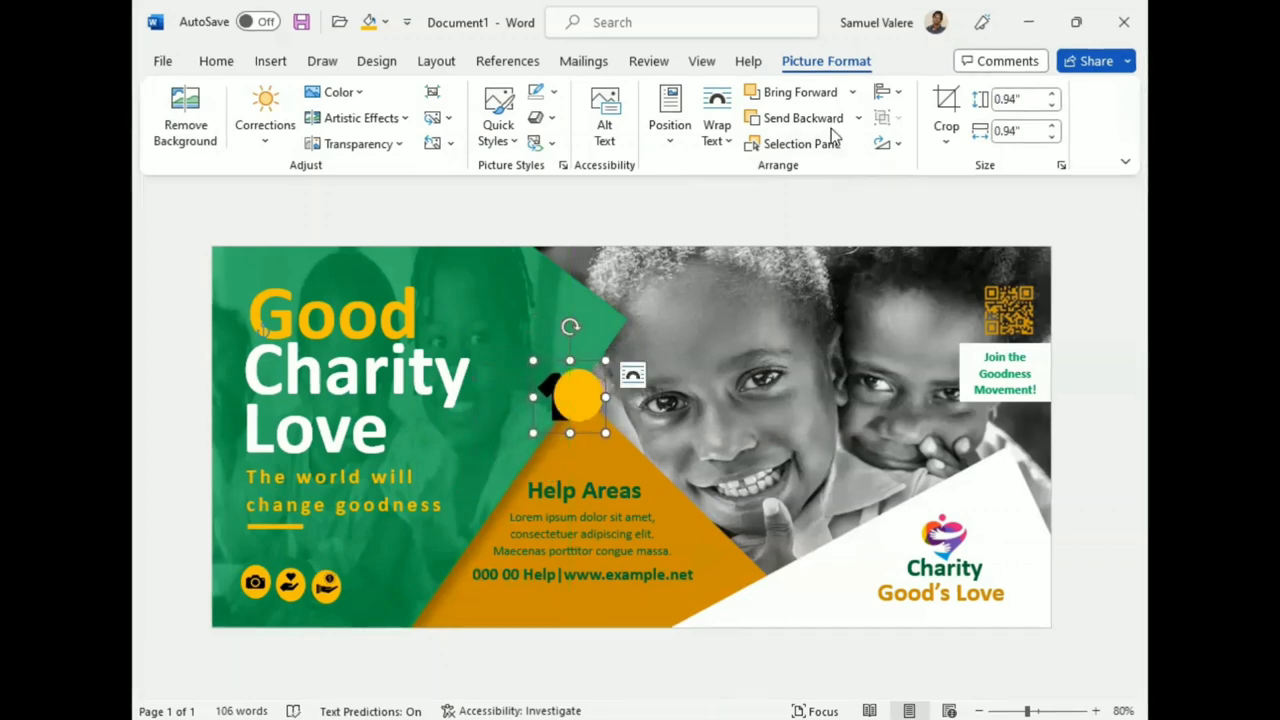
pyautogui.click(795, 92)
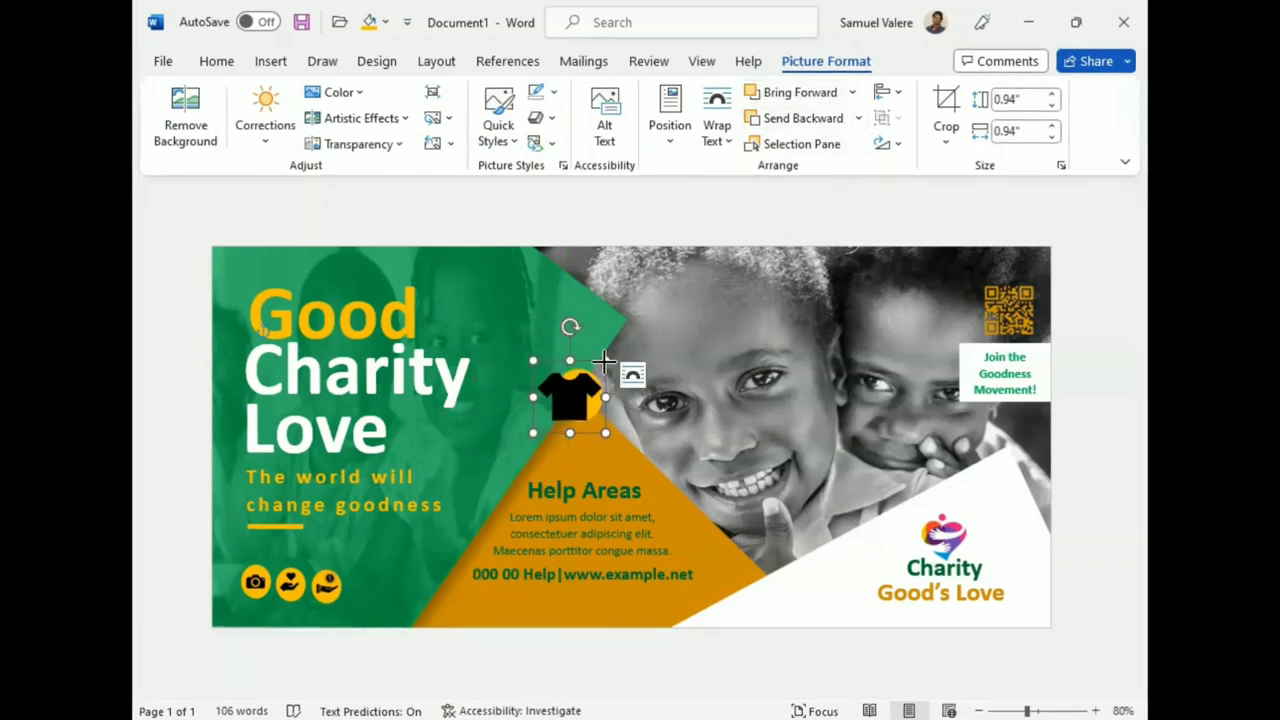
pyautogui.moveTo(604, 361); pyautogui.dragTo(578, 384)
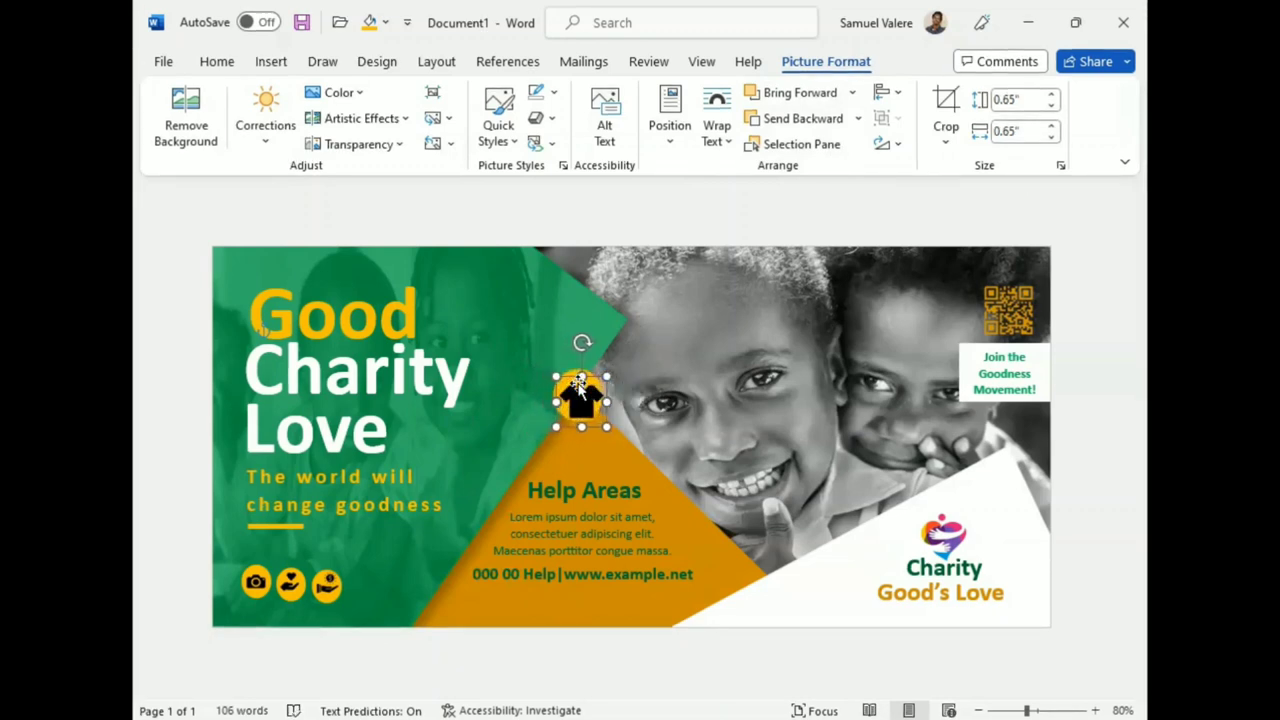
pyautogui.moveTo(578, 385); pyautogui.dragTo(598, 410)
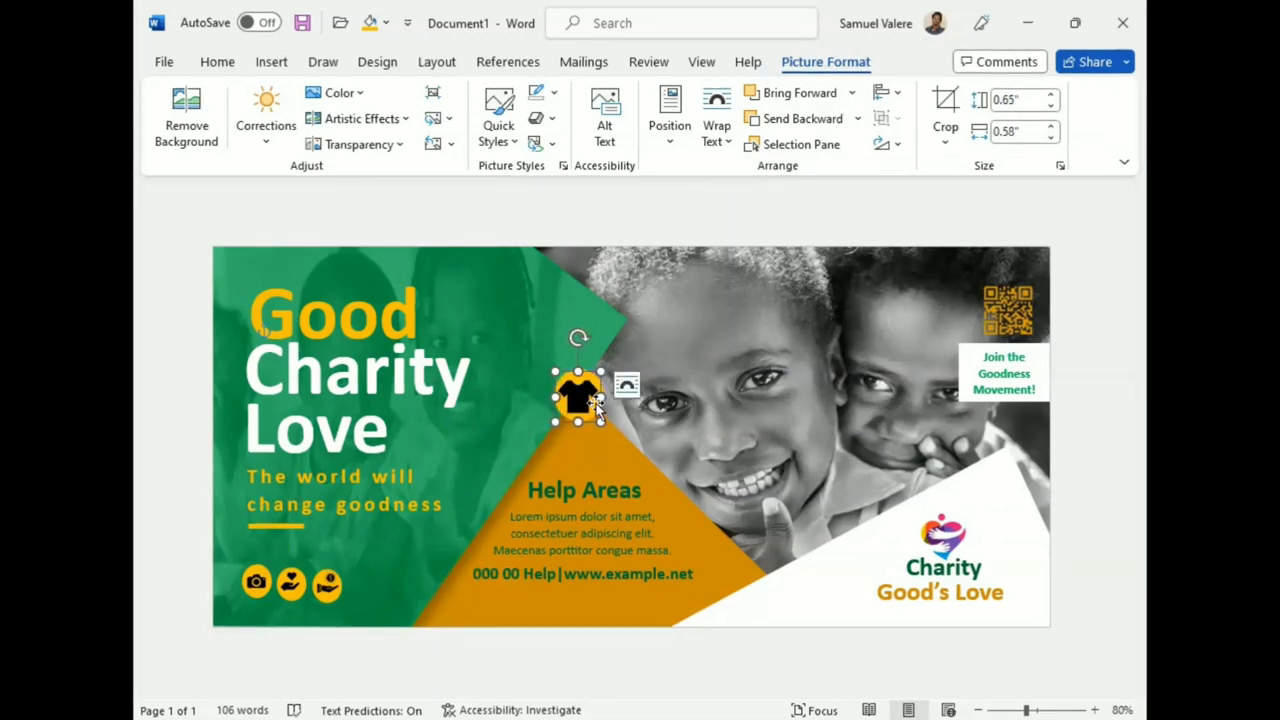